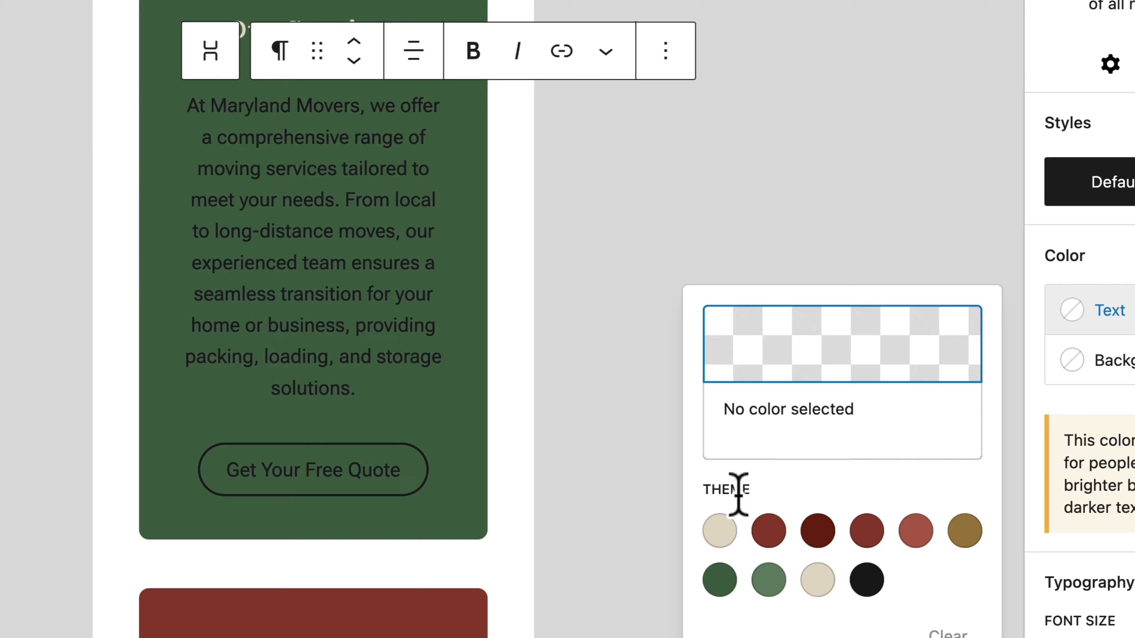
click(722, 532)
text(D)
text(esti)
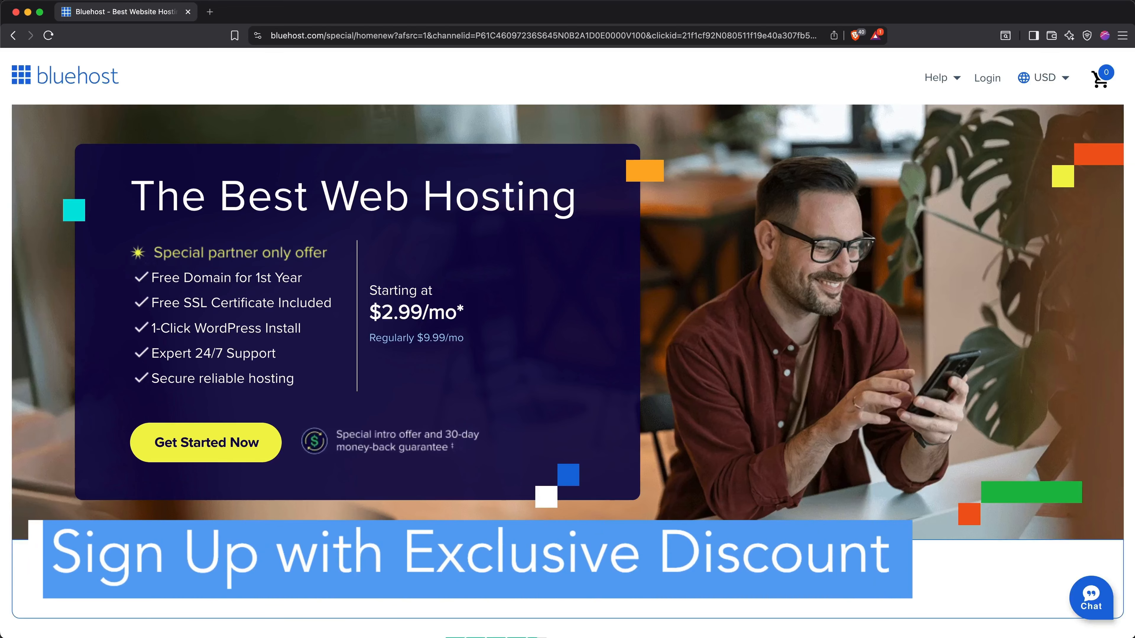
Compare the standard WordPress hosting plans and choose the Starter plan at $2.99/mo.
scroll(666, 557, down, 6)
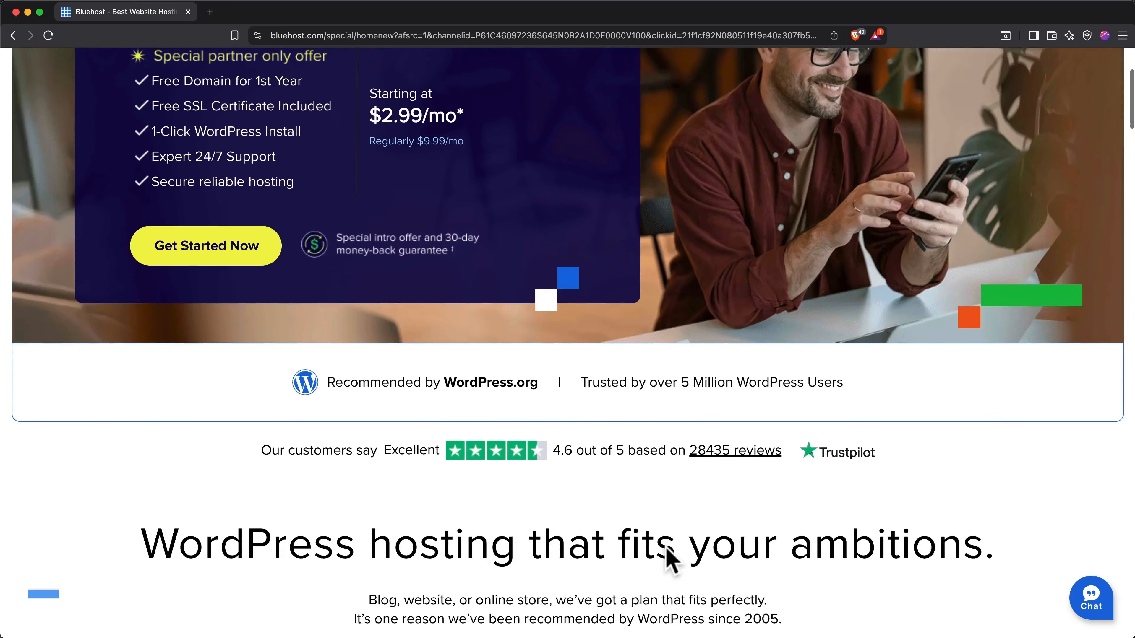
scroll(667, 558, down, 8)
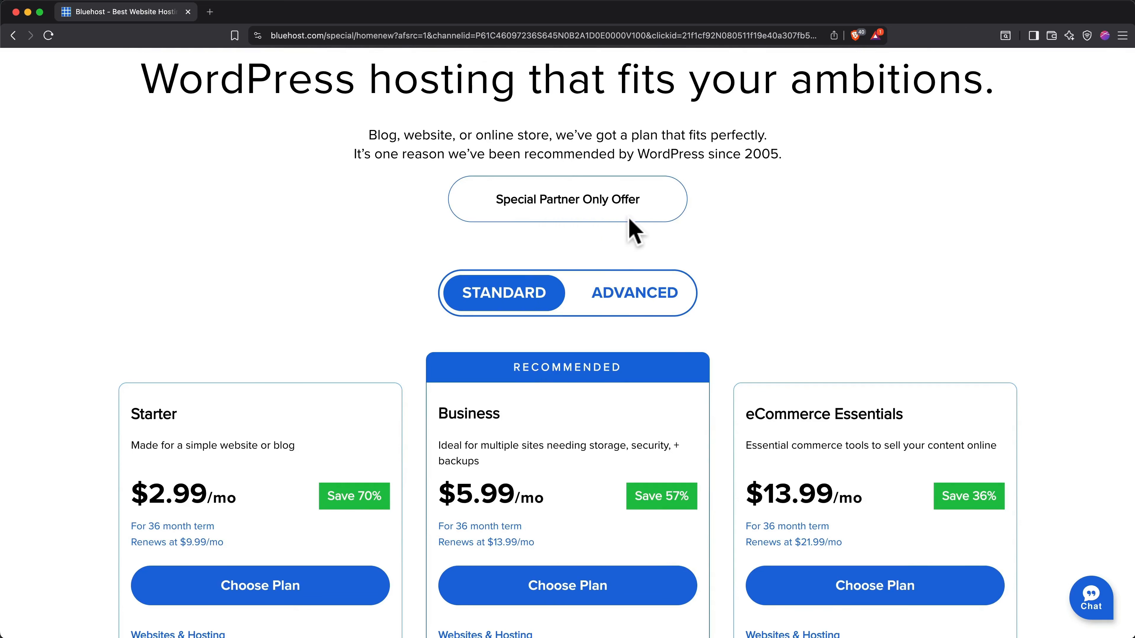
scroll(634, 230, down, 5)
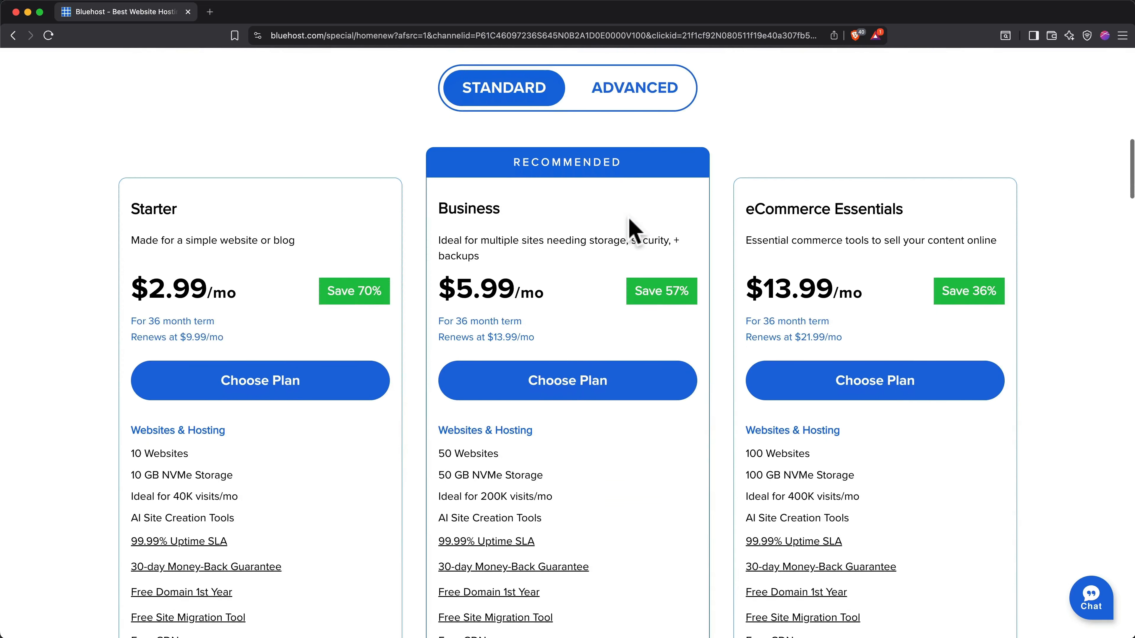
scroll(634, 231, down, 1)
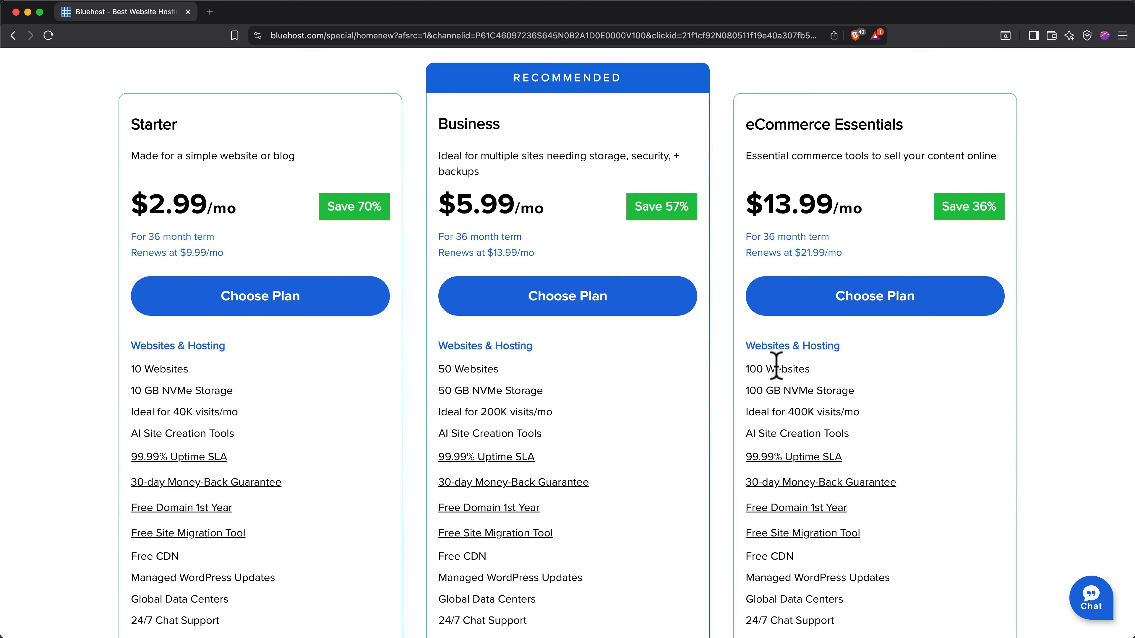
scroll(777, 367, down, 5)
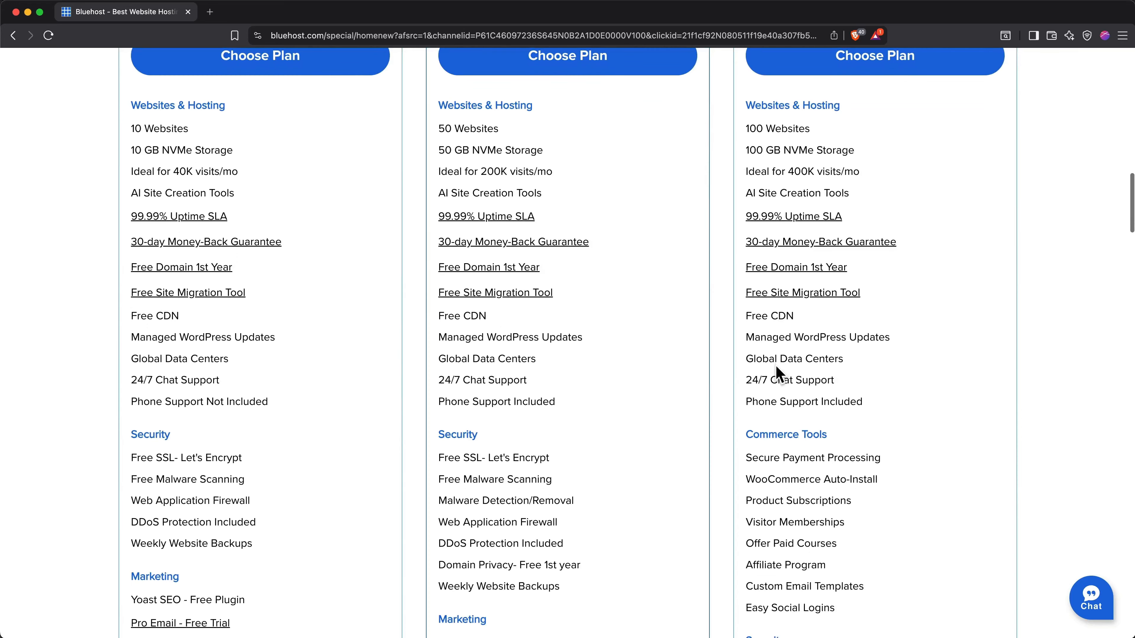
scroll(773, 363, down, 2)
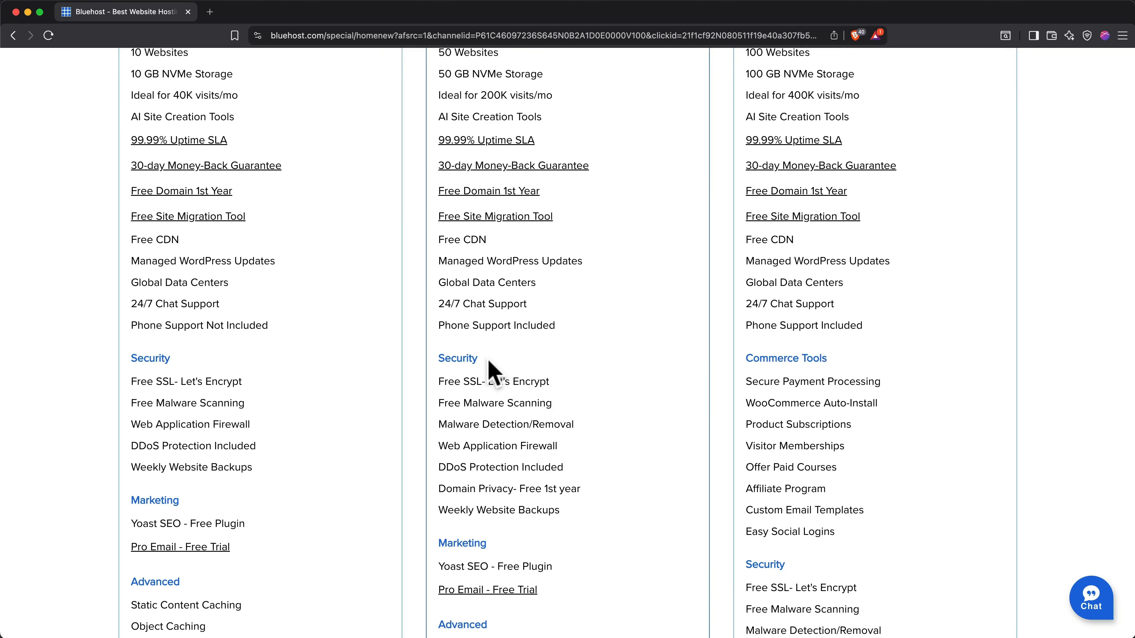
scroll(491, 370, up, 7)
scroll(492, 371, up, 1)
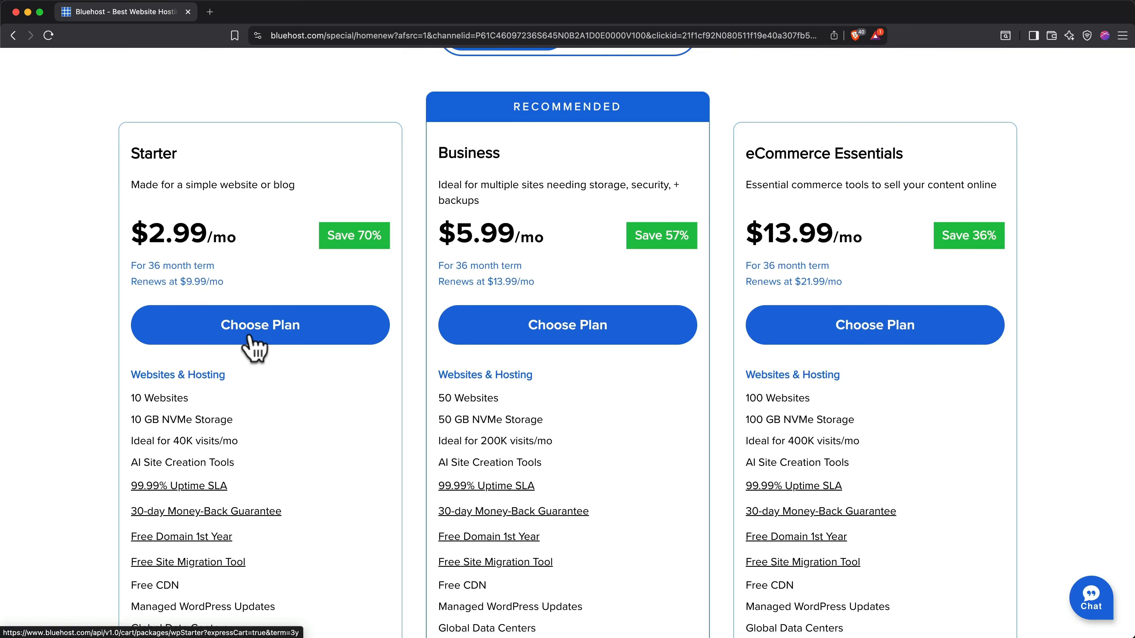
click(253, 345)
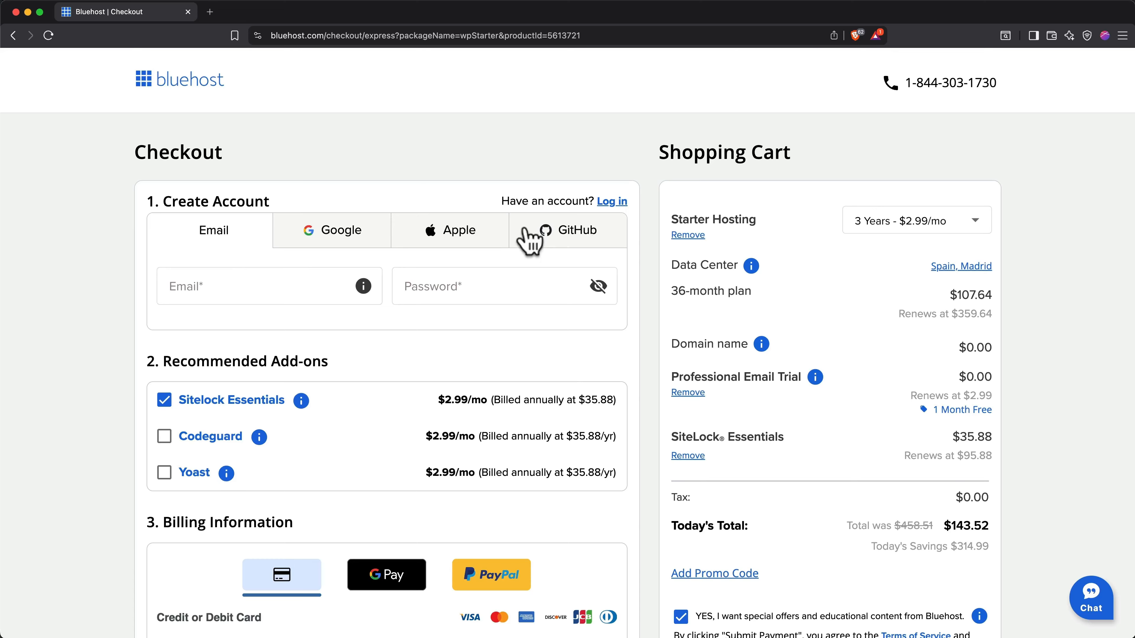
Fill in the new account's email address and password at checkout.
click(312, 288)
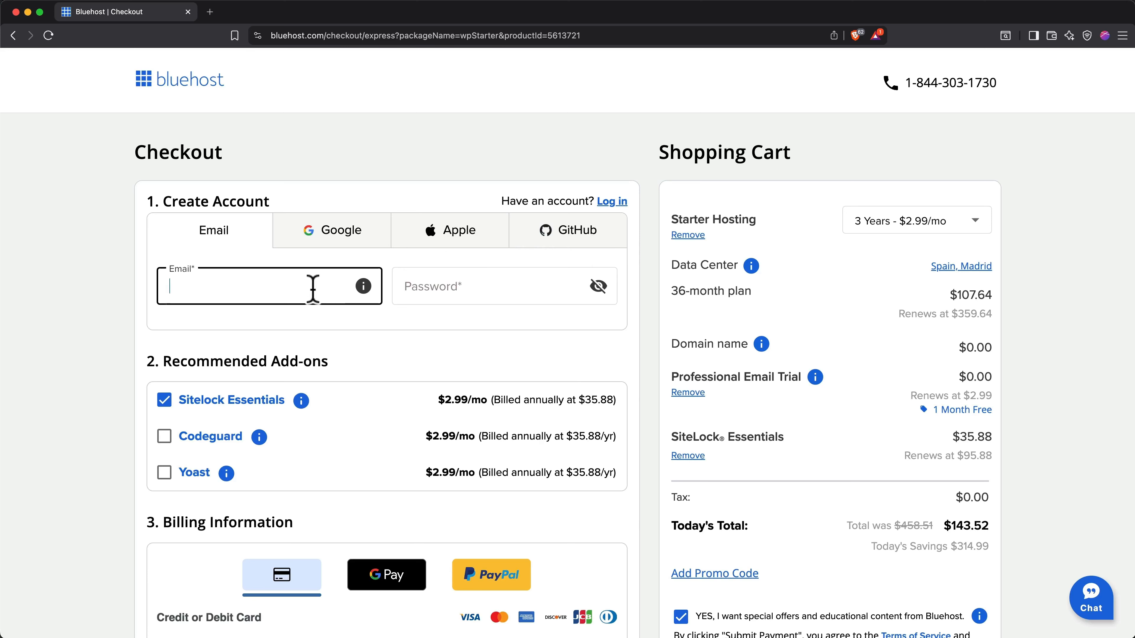
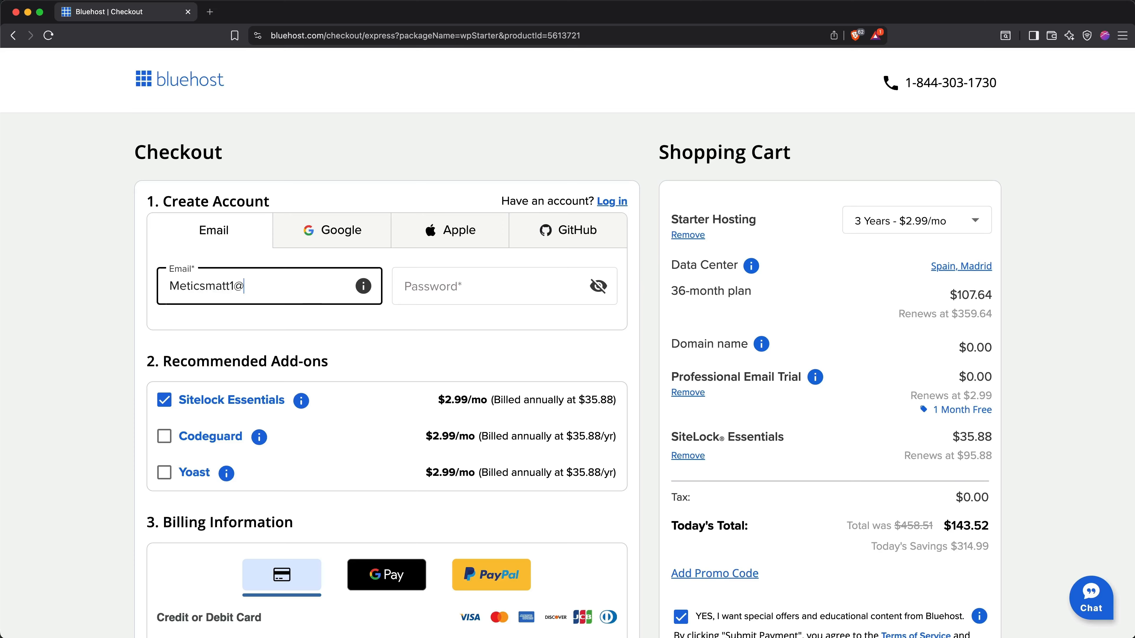
key(Tab)
text(••••••••••••)
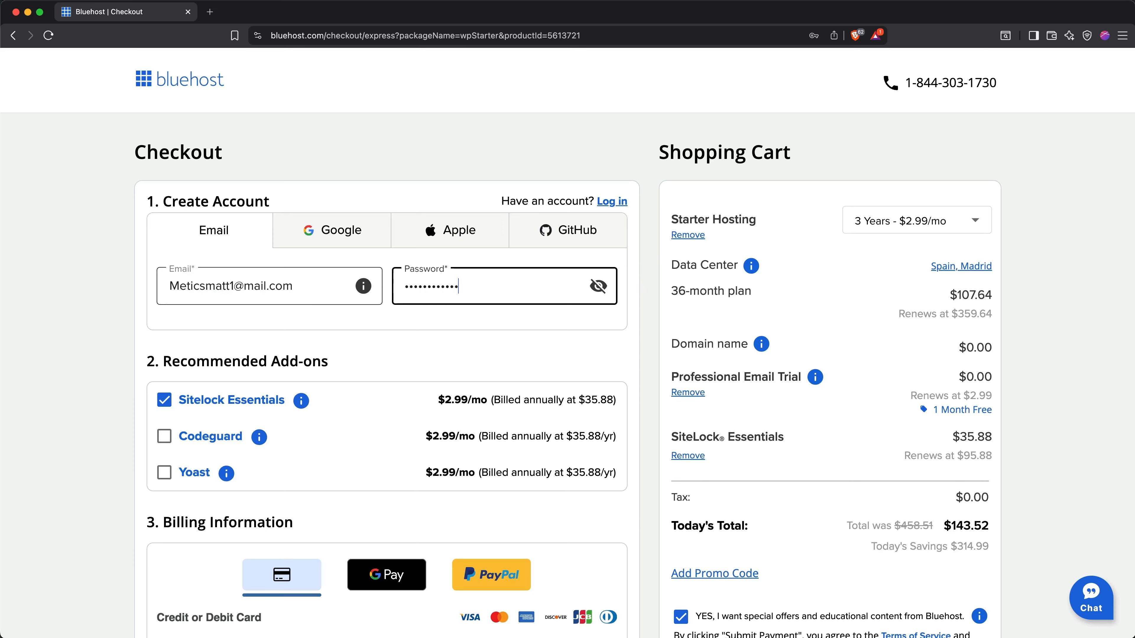
text(••••)
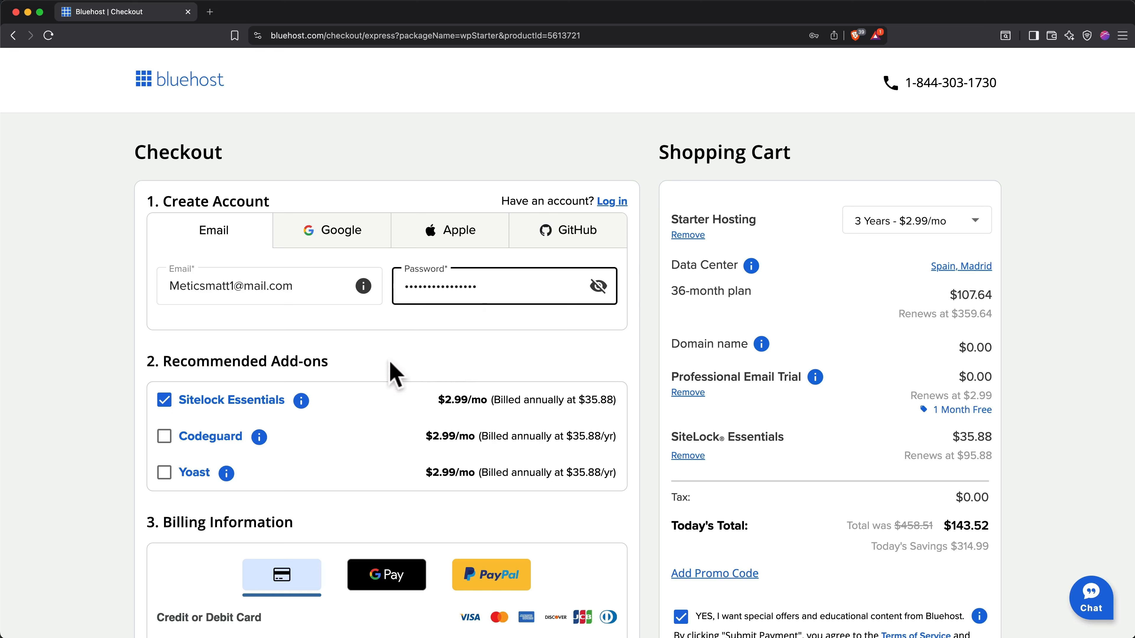
Choose the 3 Years term at $2.99/mo for Starter Hosting in the shopping cart.
mouse_move(304, 401)
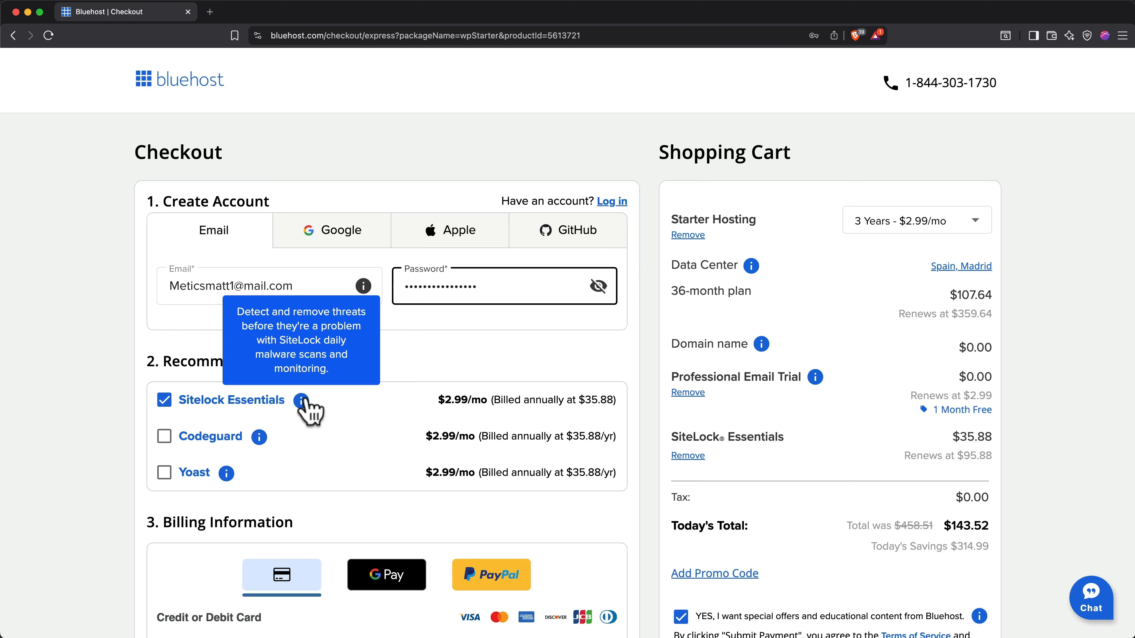
mouse_move(259, 436)
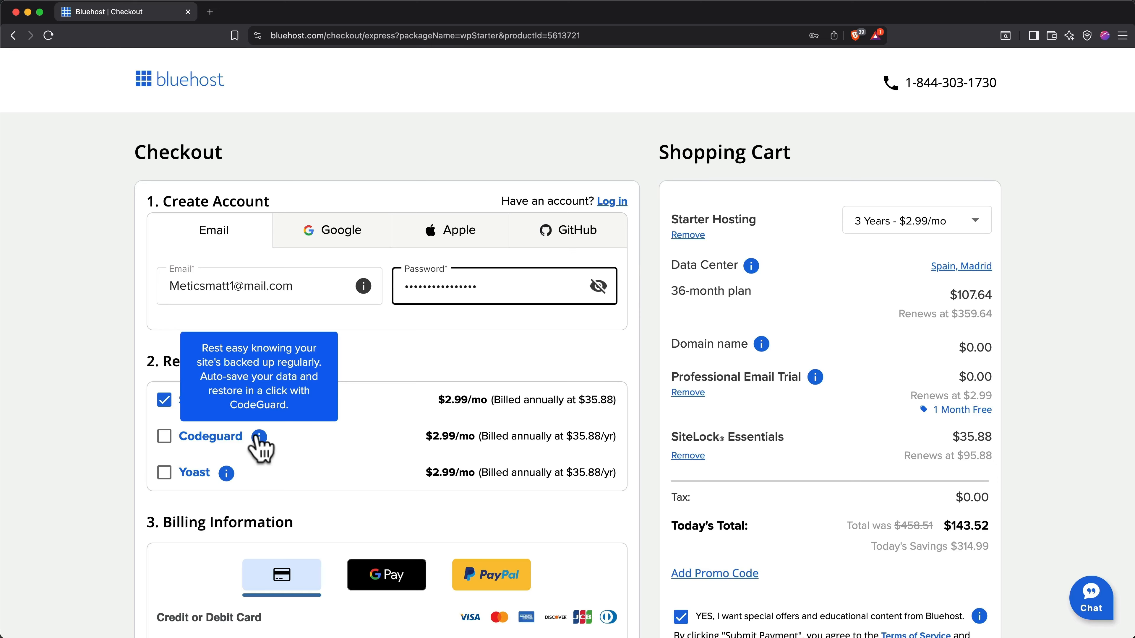
mouse_move(226, 473)
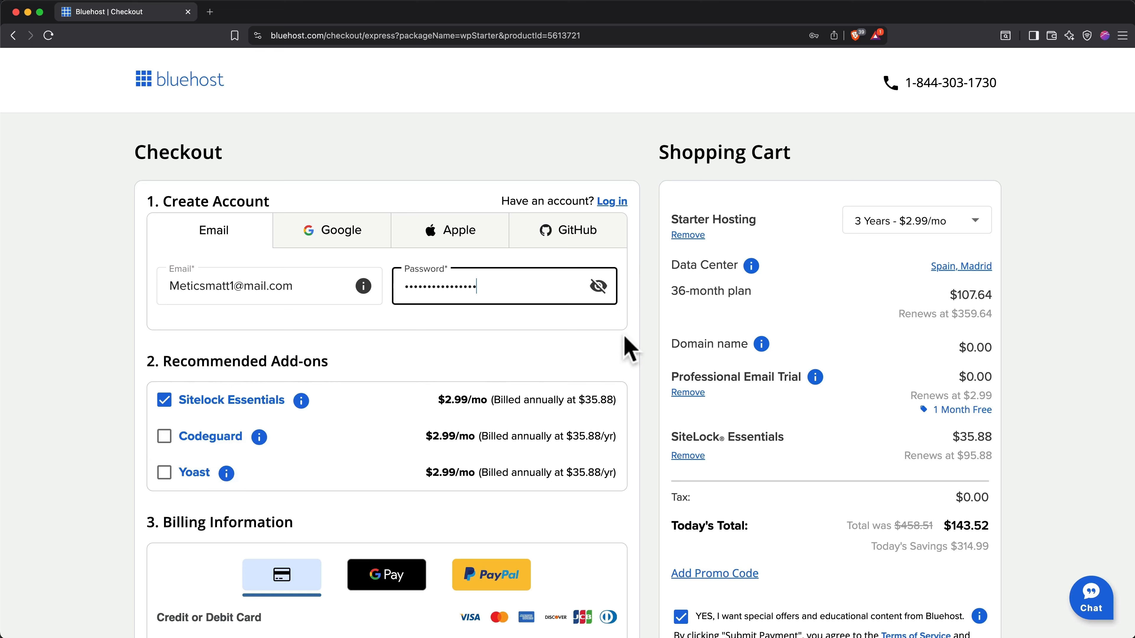
click(909, 241)
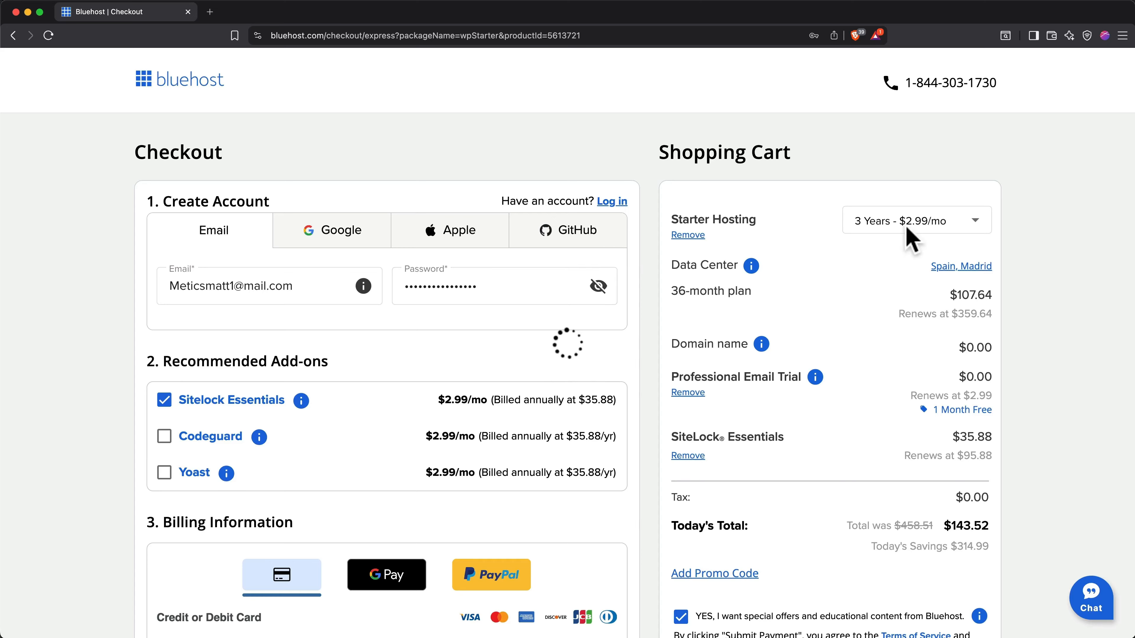
click(910, 240)
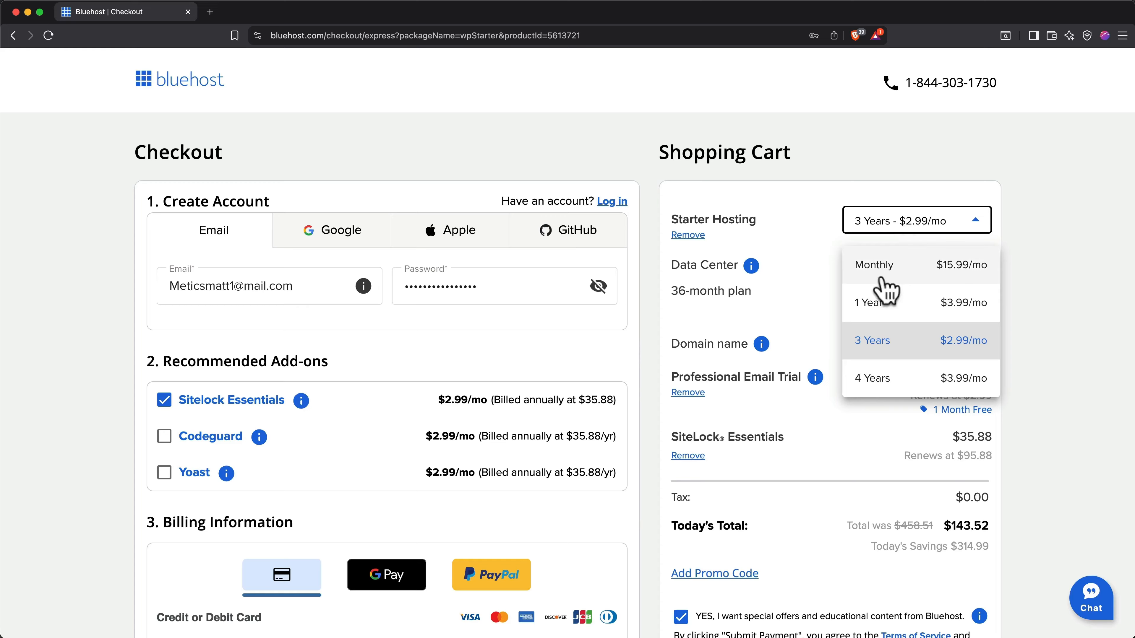
click(922, 339)
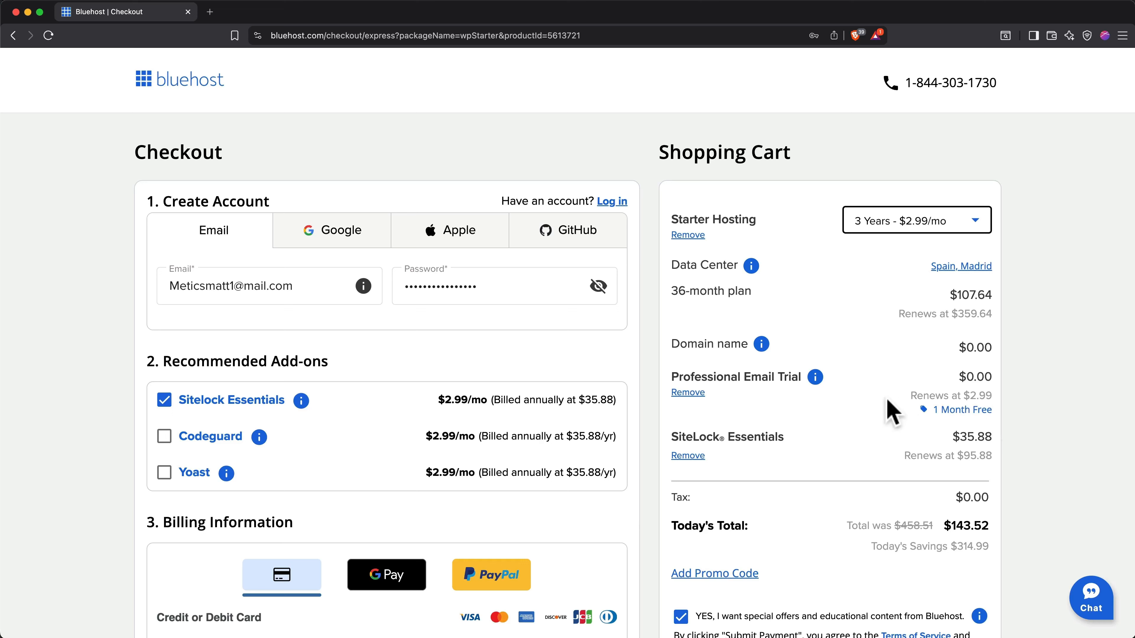
Remove the Professional Email Trial from the cart and opt out of special offers and educational content.
click(690, 394)
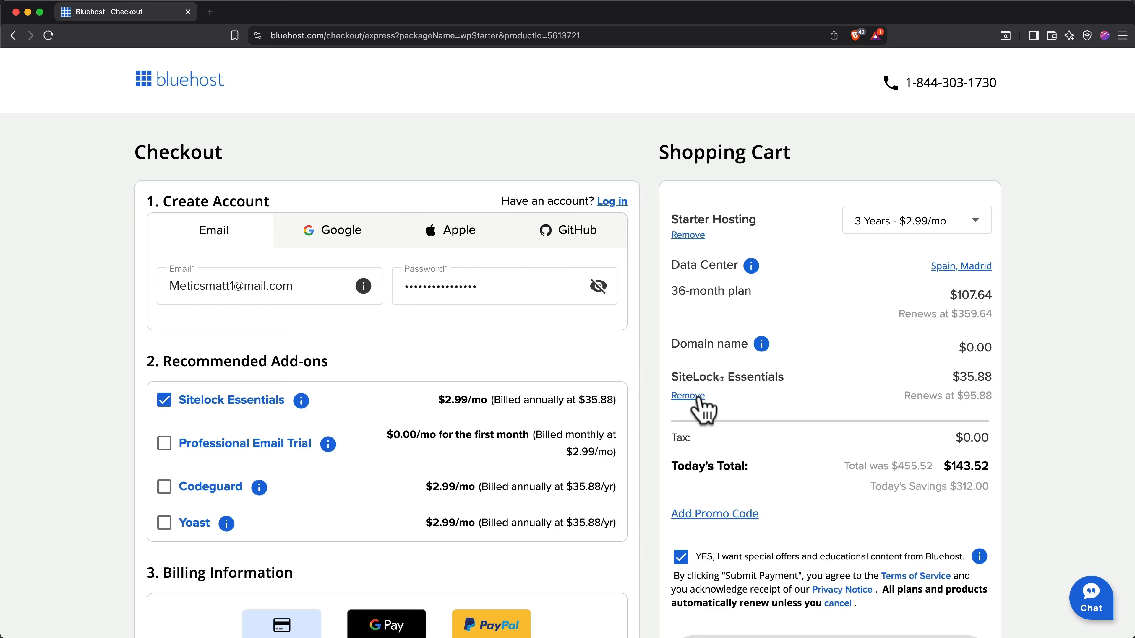
click(679, 559)
Submit the payment for the hosting order with PayPal as the billing method.
scroll(655, 570, down, 3)
scroll(655, 571, down, 7)
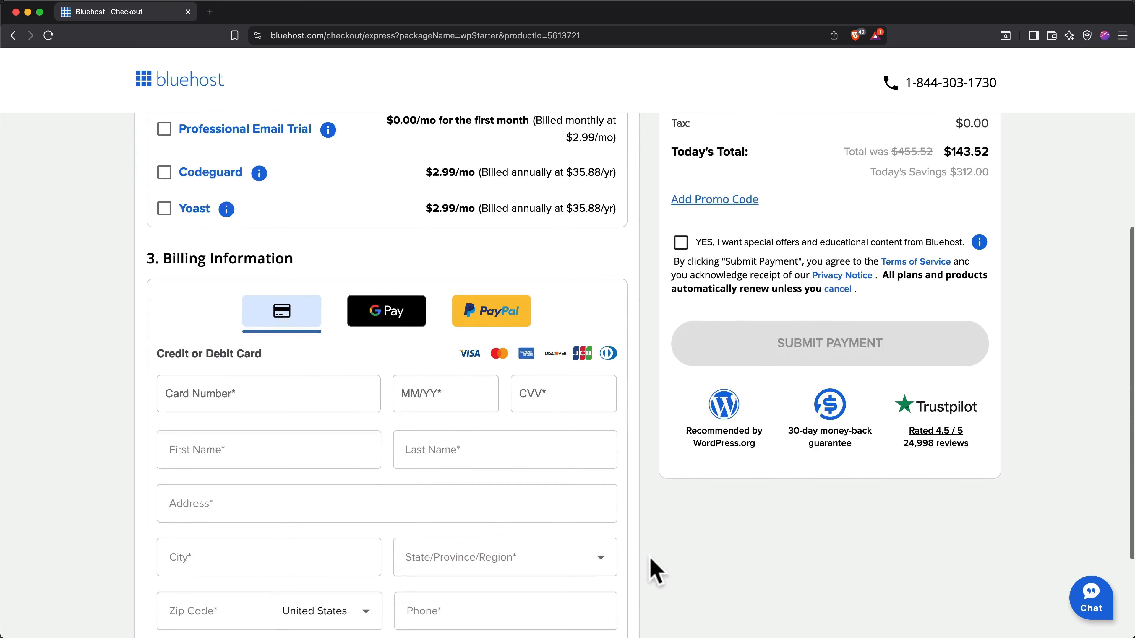
scroll(654, 570, down, 1)
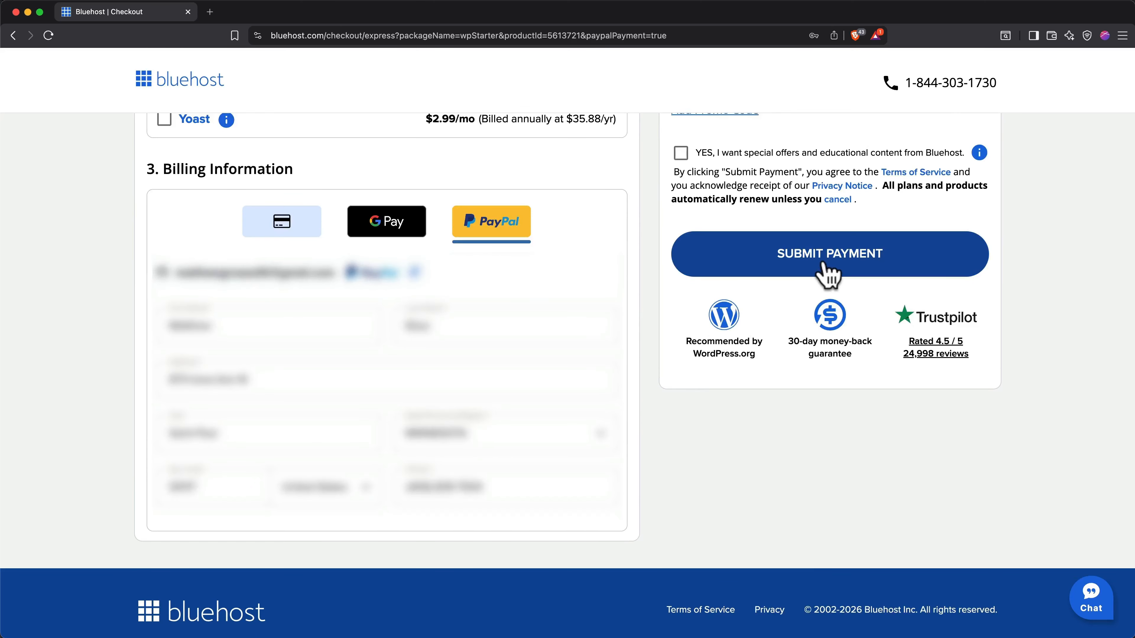
click(831, 269)
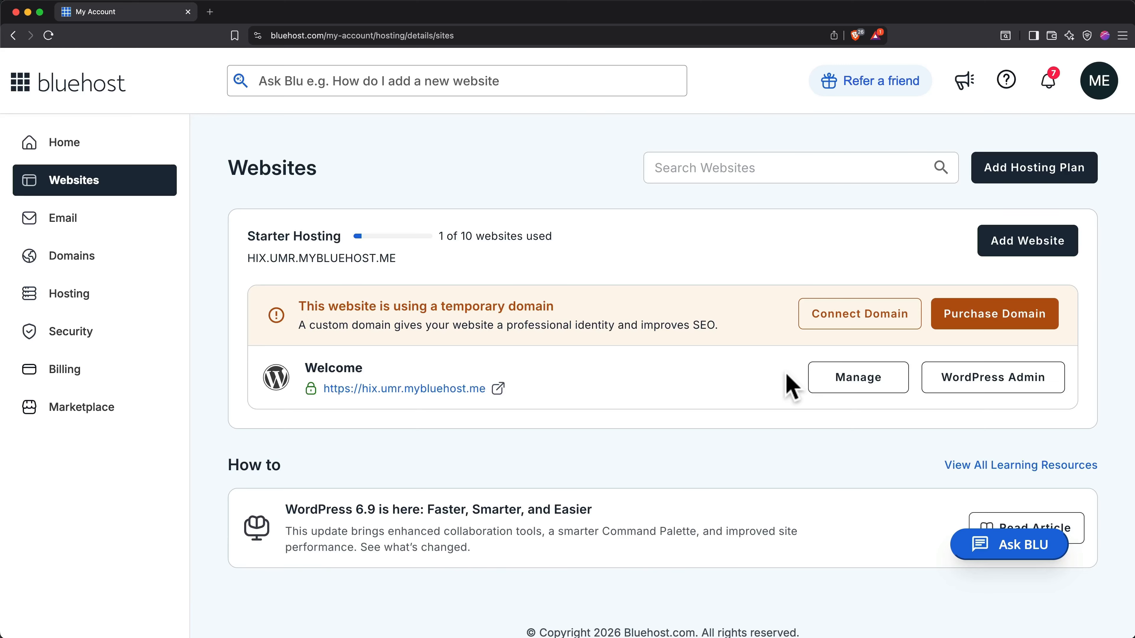
Open the WordPress admin of the new Welcome website and start the AI Site Creator.
click(973, 380)
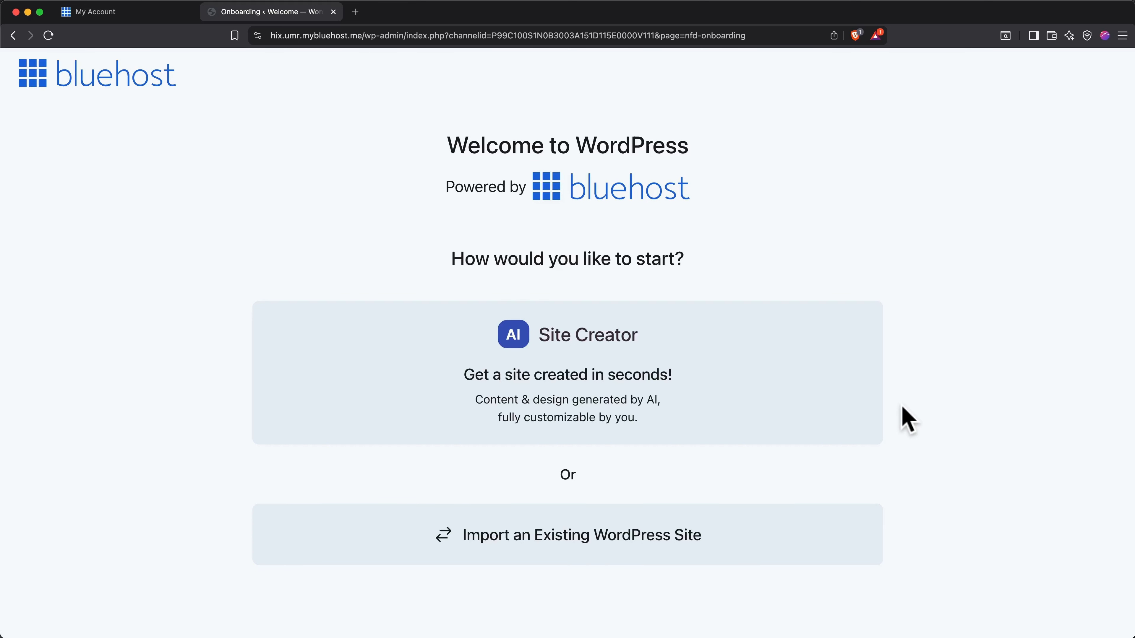
click(702, 396)
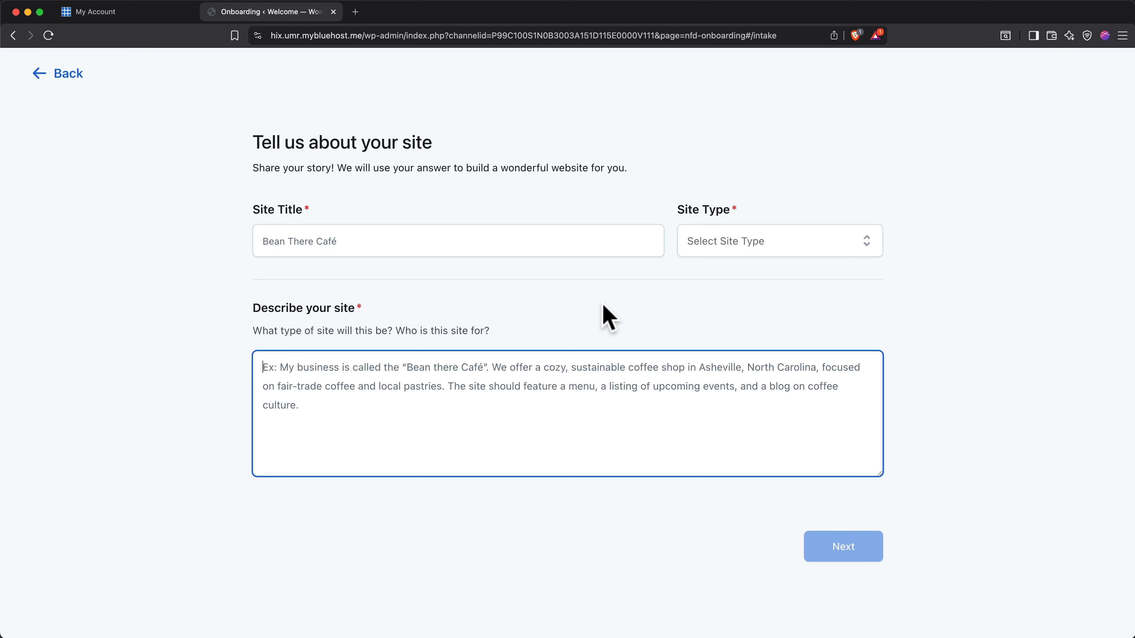
Set the site title to Maryland Movers and the site type to Business & Service.
click(520, 245)
text(Maryland Movers)
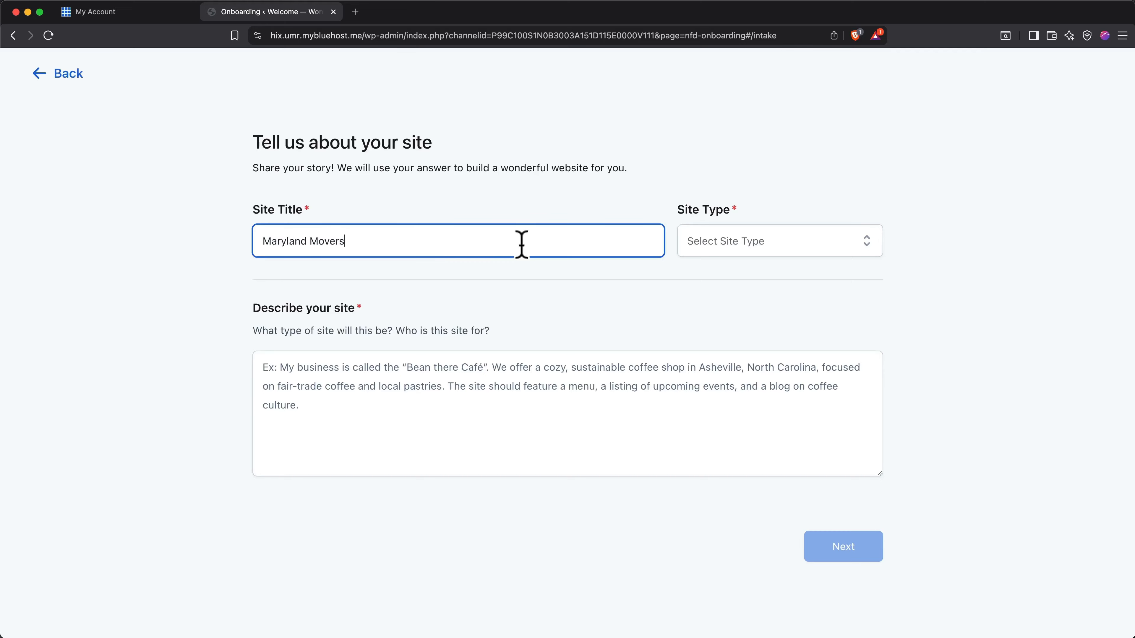
click(719, 249)
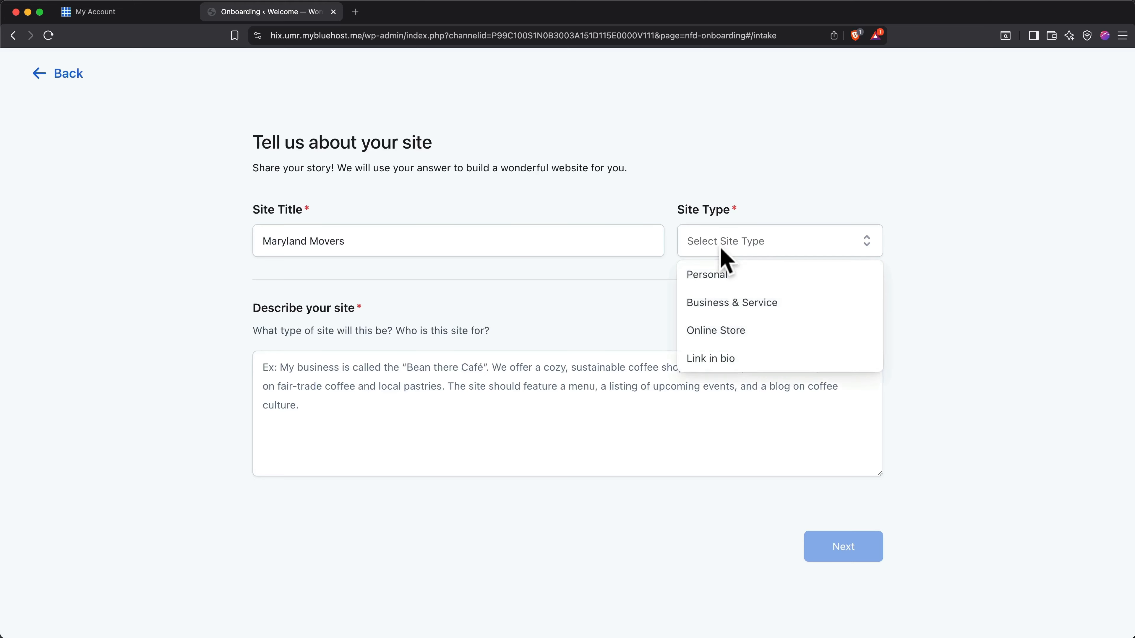
click(739, 295)
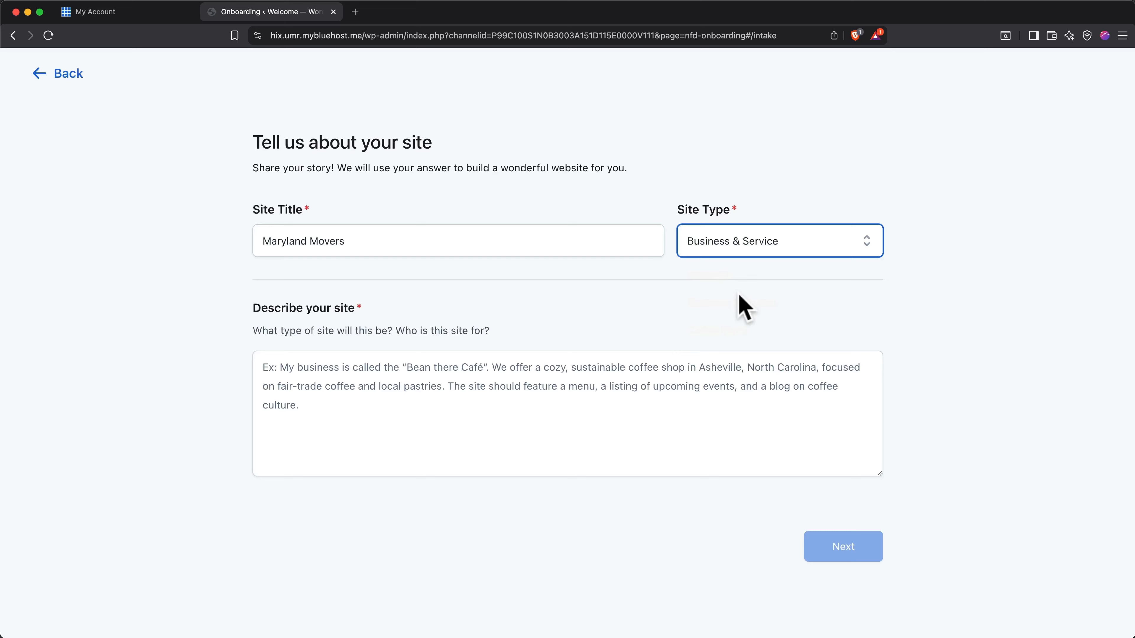
Paste the site description presenting Maryland Movers as a licensed, insured moving company needing a professional, trustworthy website with free moving quote requests.
click(528, 387)
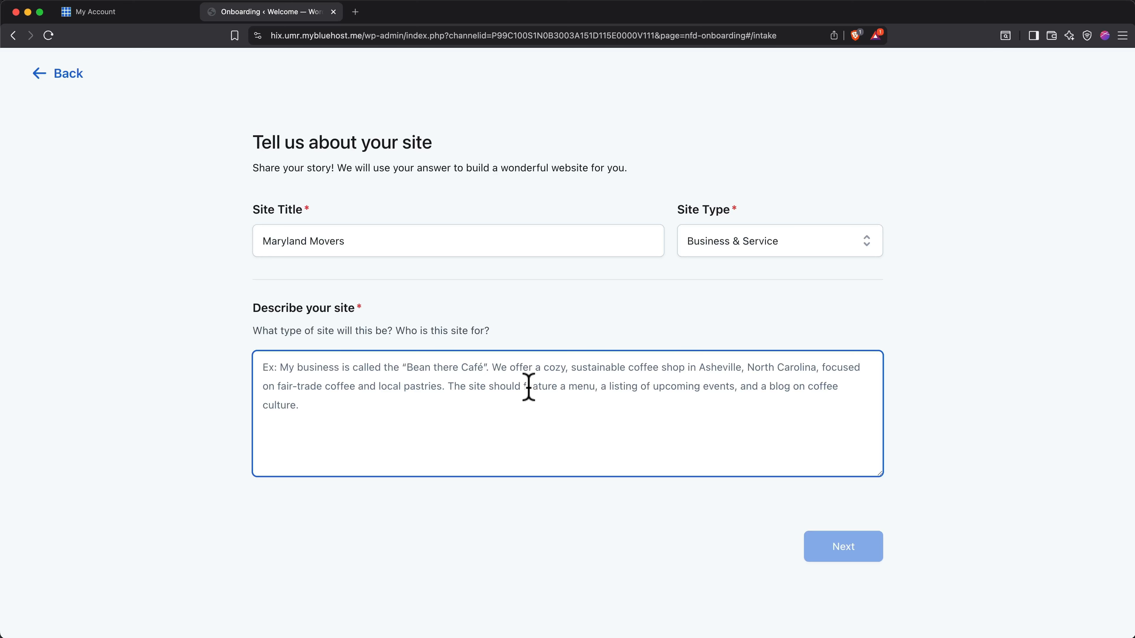
text(Maryland Movers is a professional moving company serving residential and commercial clients throughout Maryland. We provide local and long-distance moving services, including packing, loading, transportation, furniture handling, and storage solutions. We're fully licensed and insured with over 8 years of experience helping families and businesses relocate stress-free. I need a website that feels professional, trustworthy, and friendly — showcasing our services, building confidence with potential customers, and making it easy to request a free moving quote.)
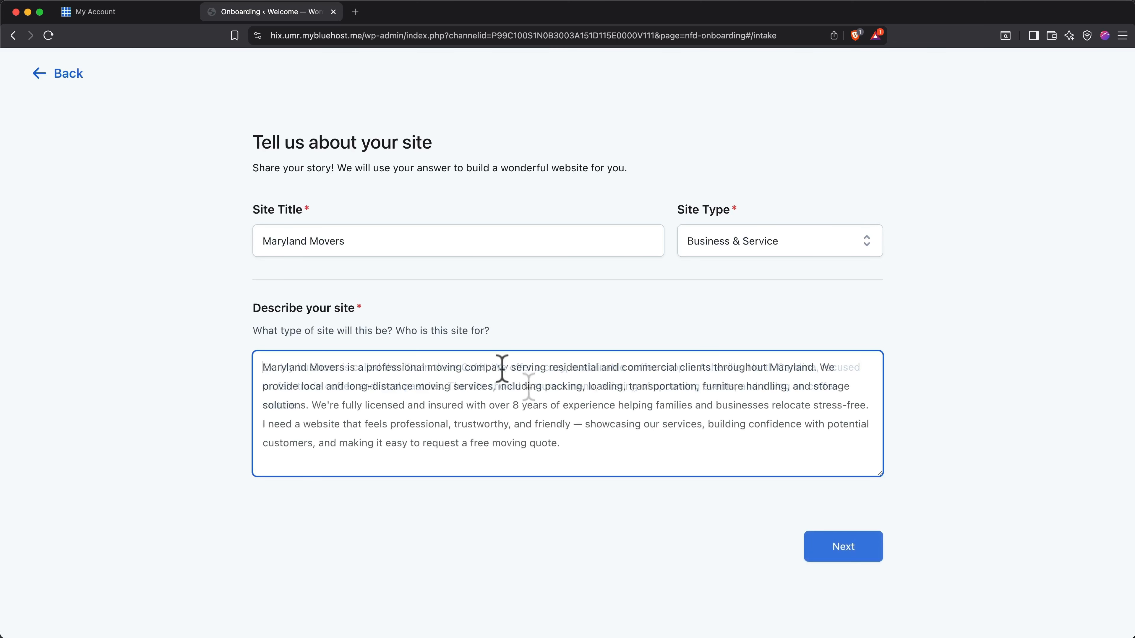
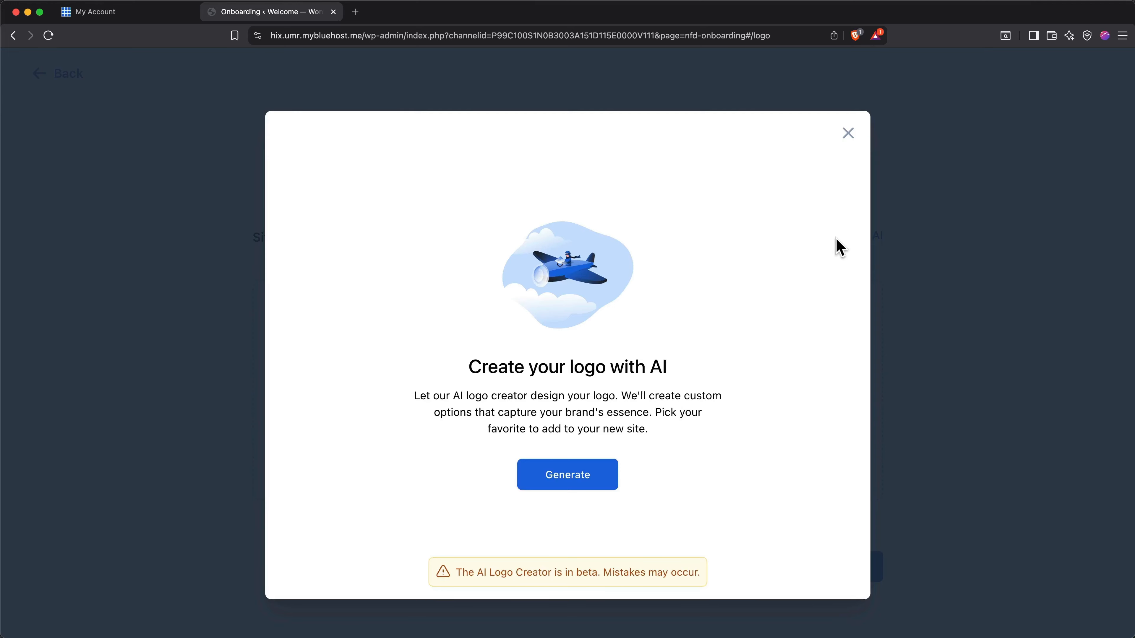
Generate logo options with AI, set the red van design with black lettering as the site logo, and continue to the website designs.
click(570, 480)
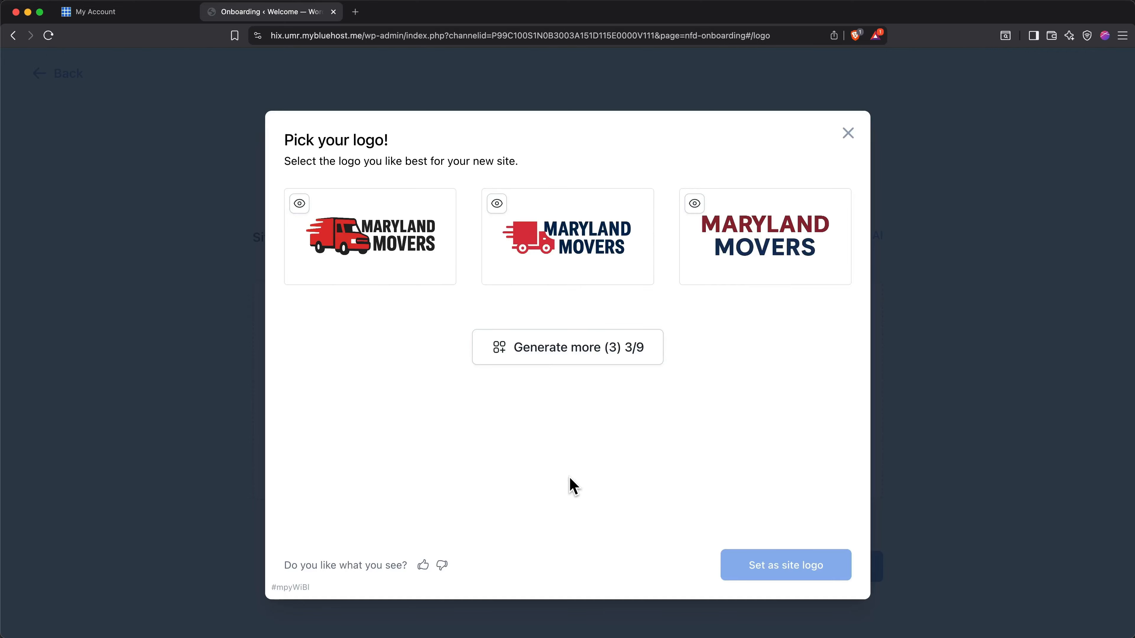
click(499, 206)
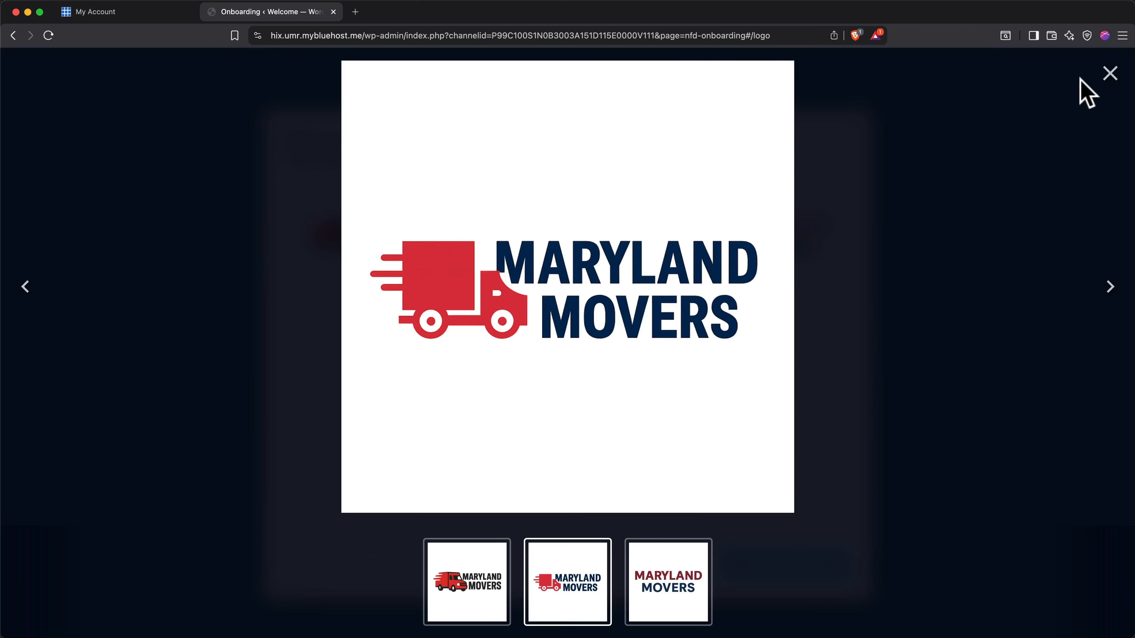
click(1103, 75)
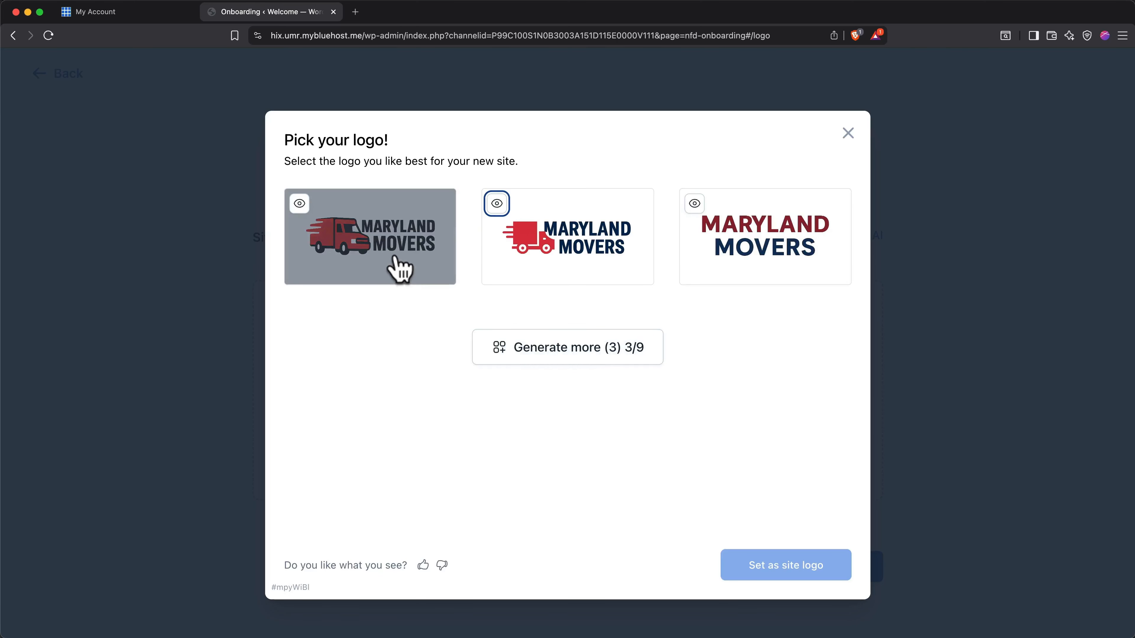
click(399, 265)
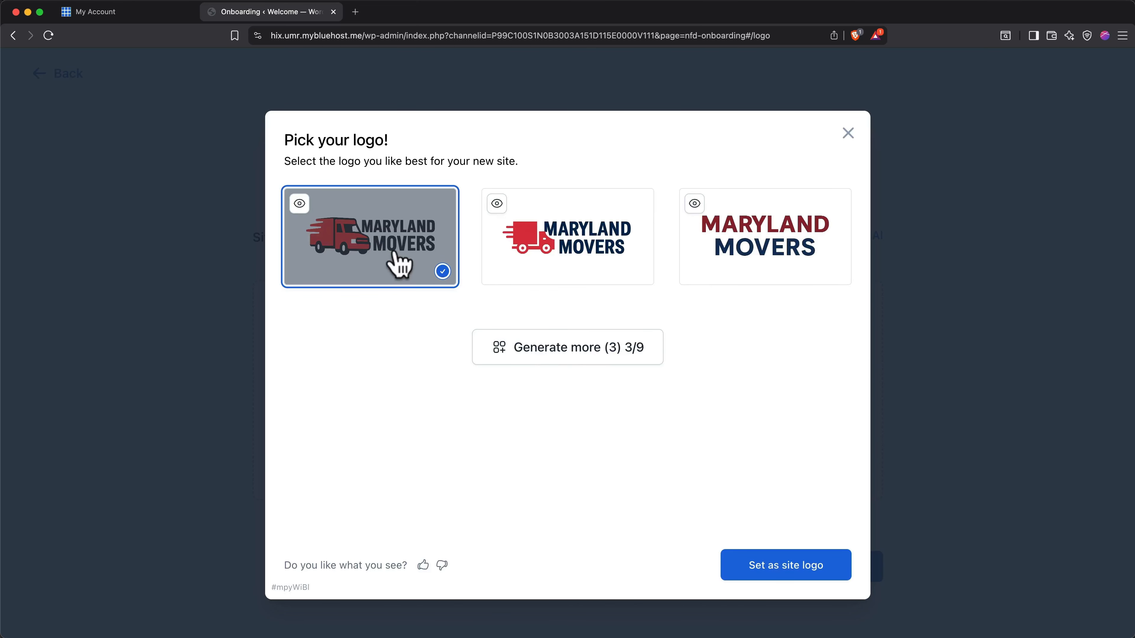
click(757, 567)
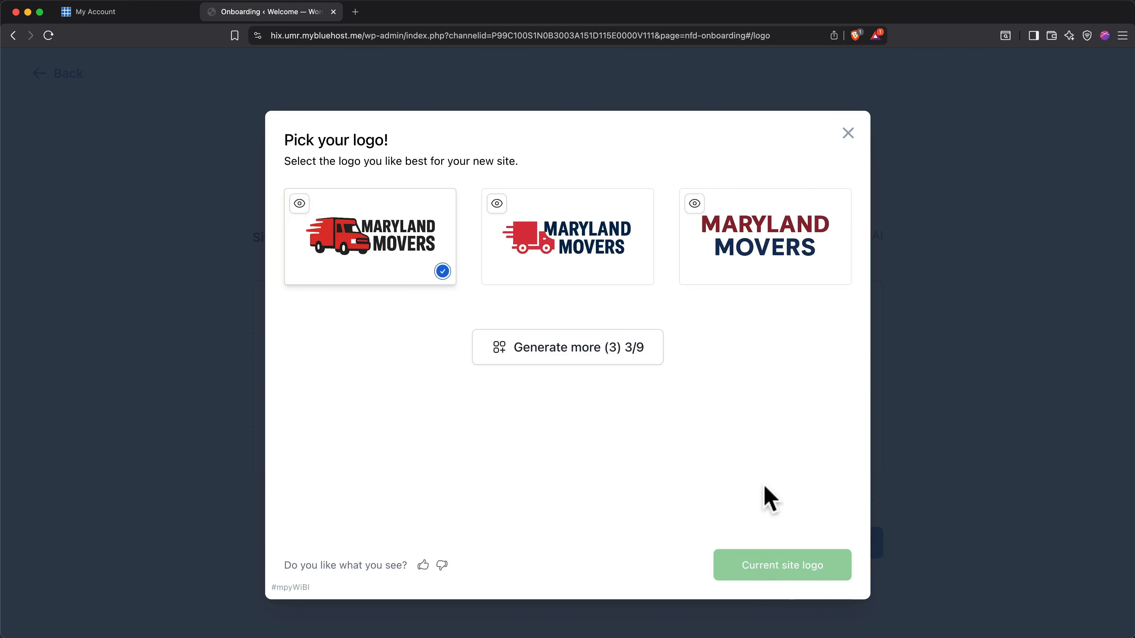
click(849, 132)
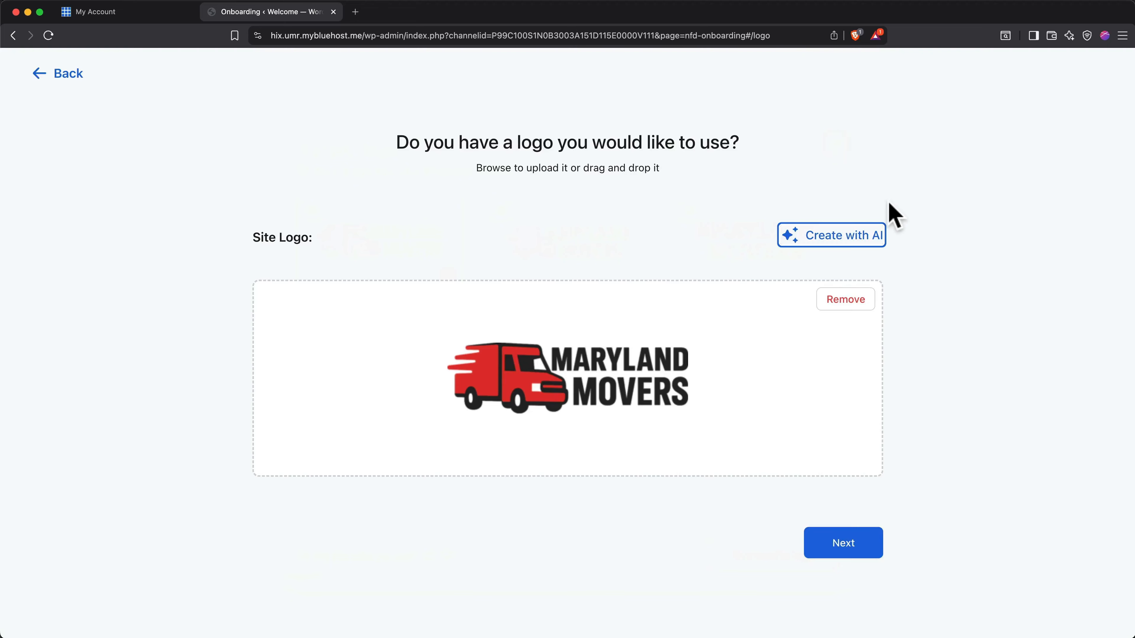
click(858, 542)
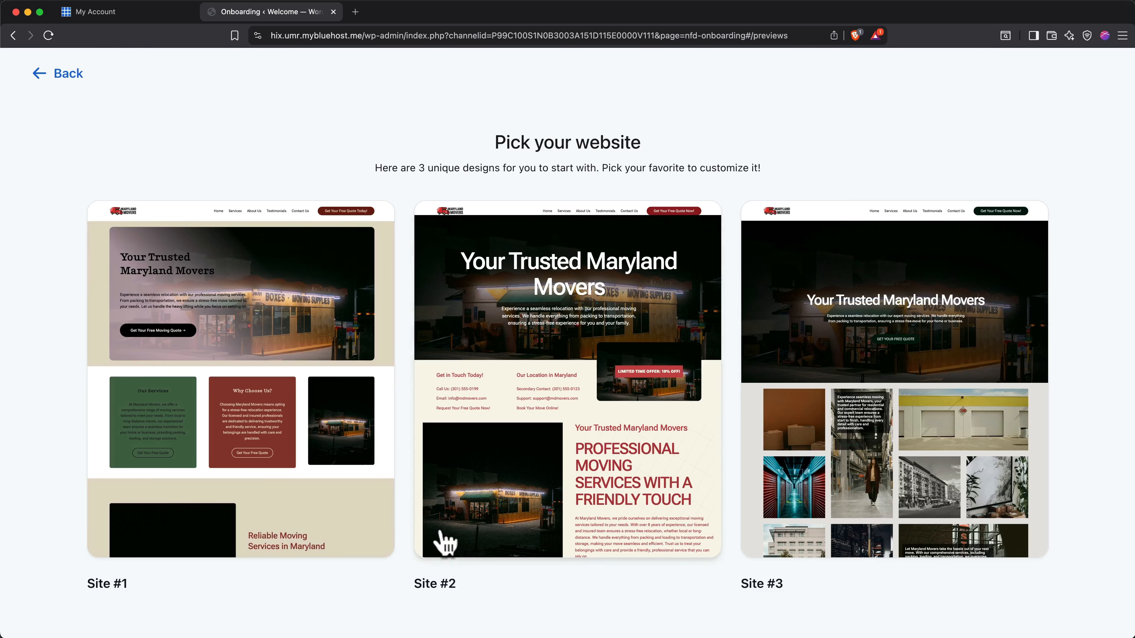
Pick the Site #1 design and look through its homepage down to the footer.
mouse_move(307, 431)
click(264, 393)
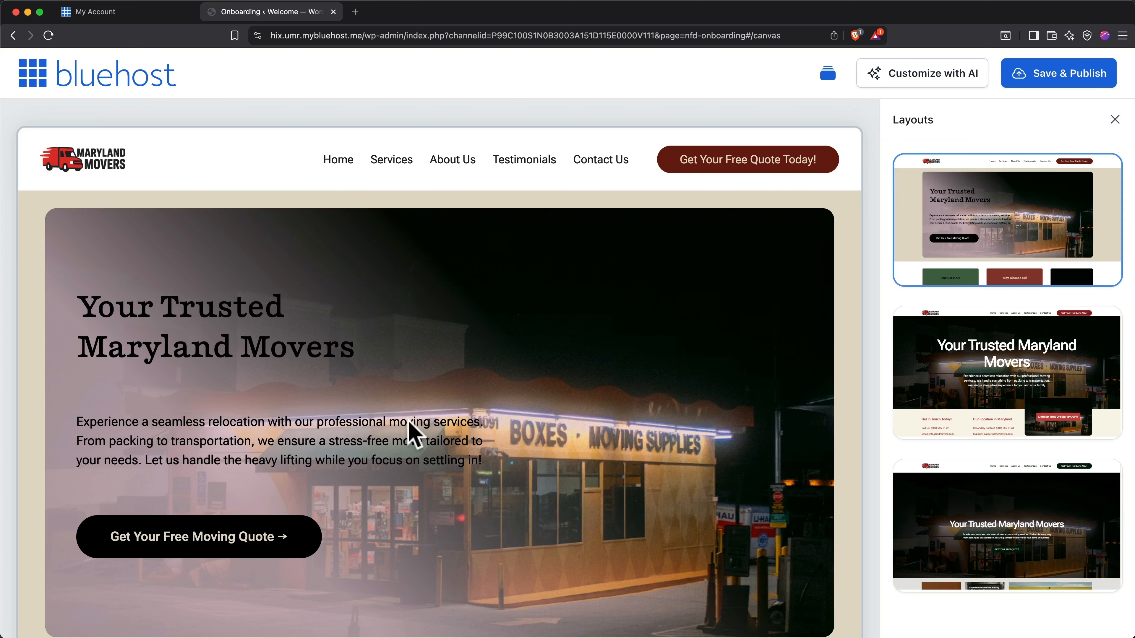
scroll(442, 436, down, 7)
scroll(442, 436, down, 13)
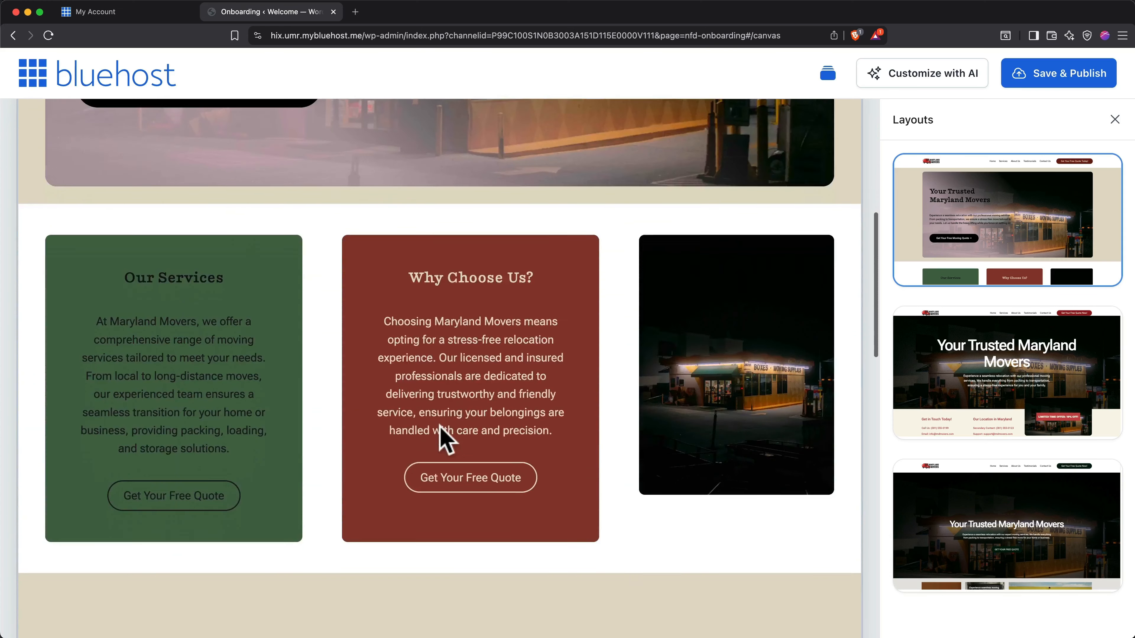
scroll(441, 428, down, 17)
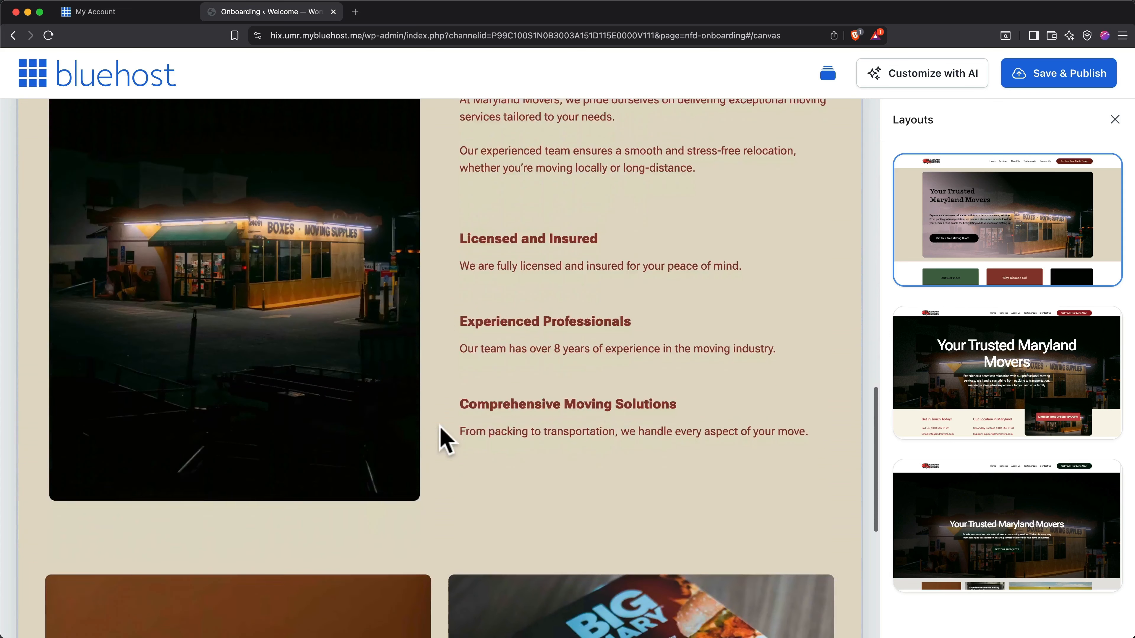
scroll(442, 439, down, 3)
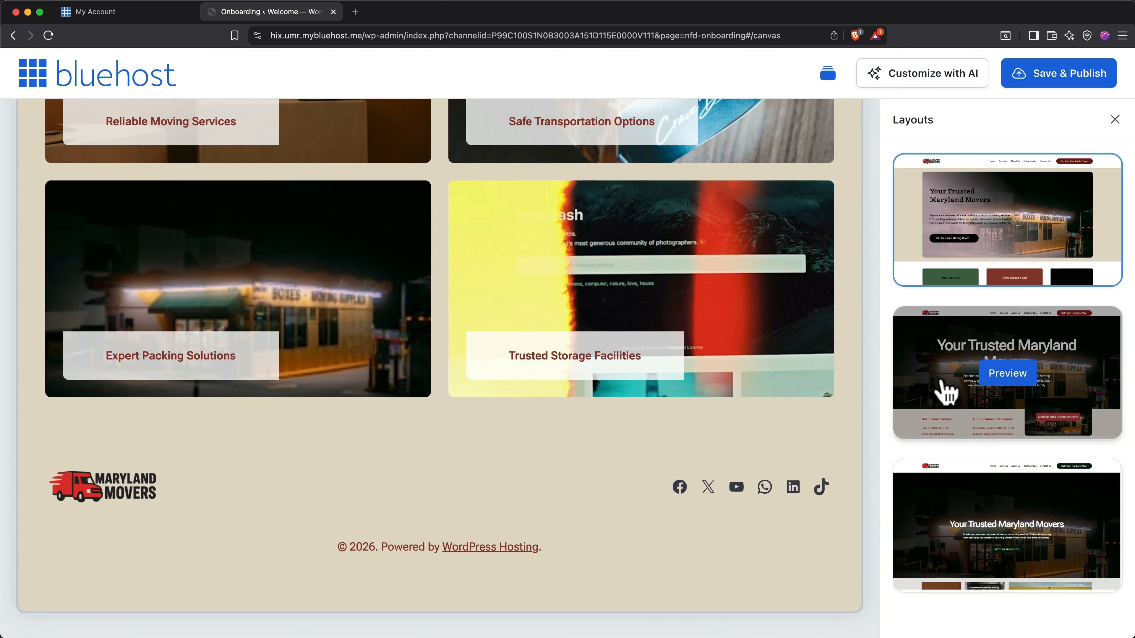
Preview the second layout's homepage and switch back to the first layout.
click(942, 385)
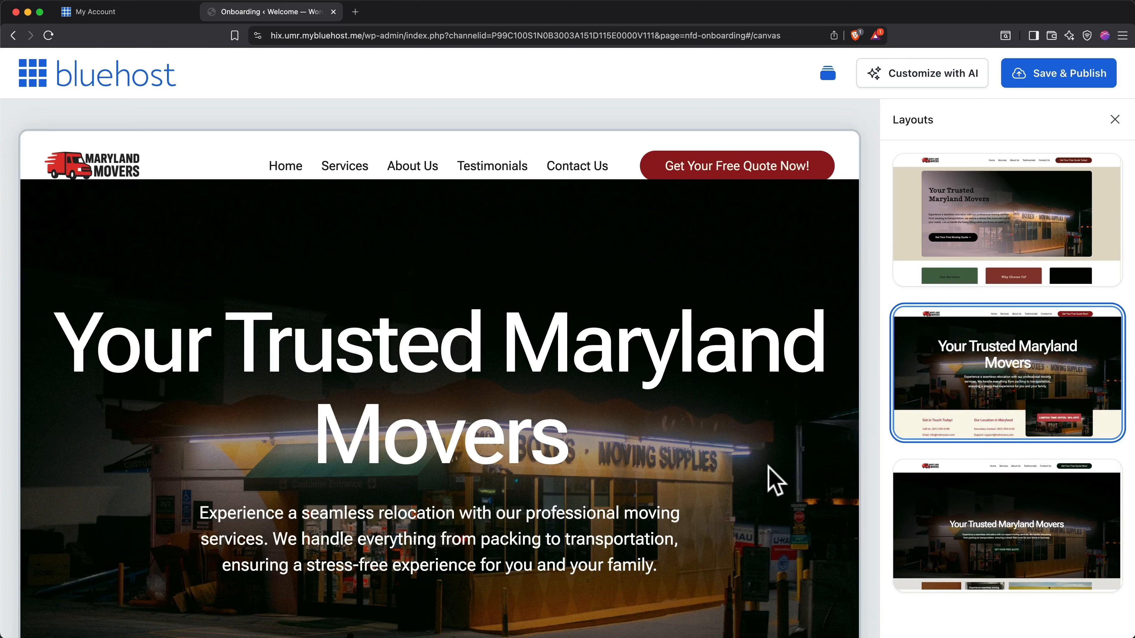
scroll(775, 481, down, 18)
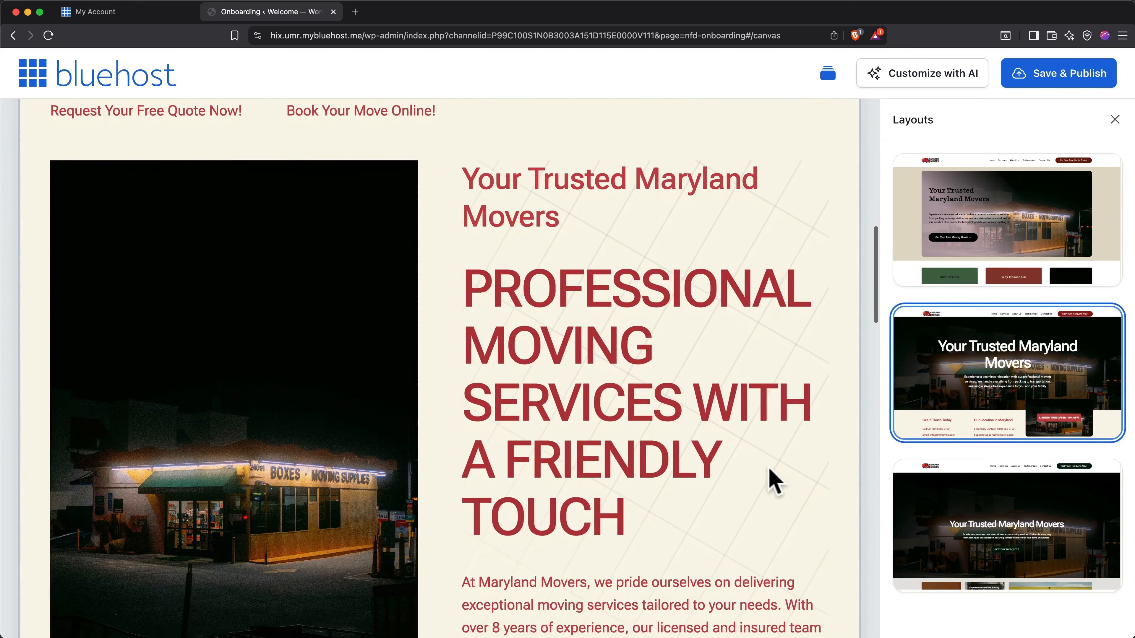
click(1023, 226)
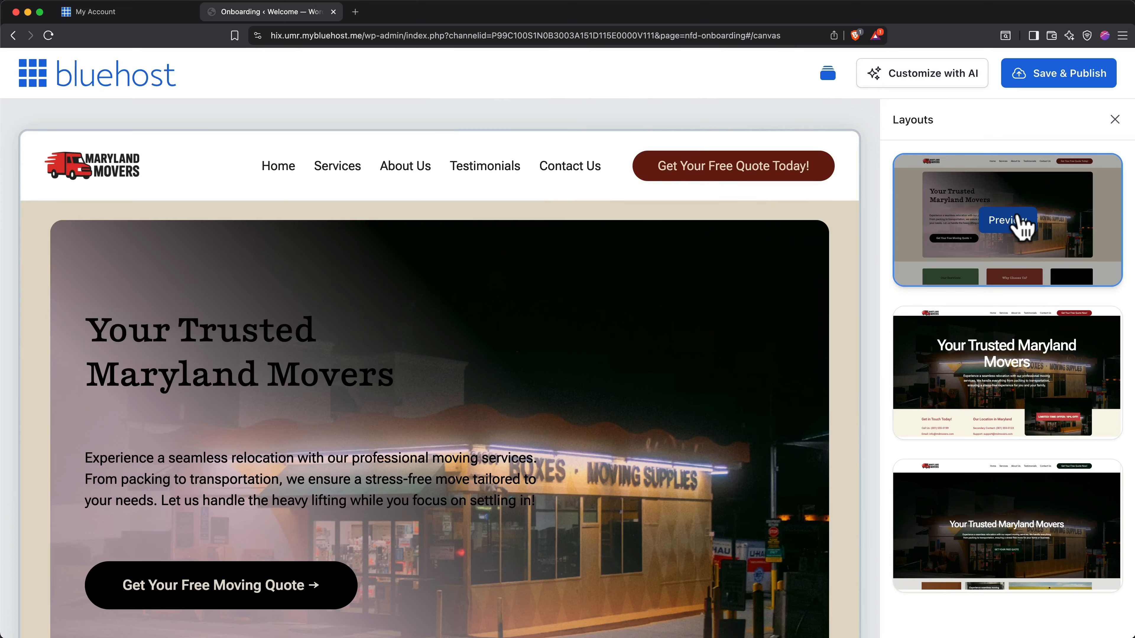
Open the chosen layout for customization with AI and get past the site editor's introductory guides.
click(923, 81)
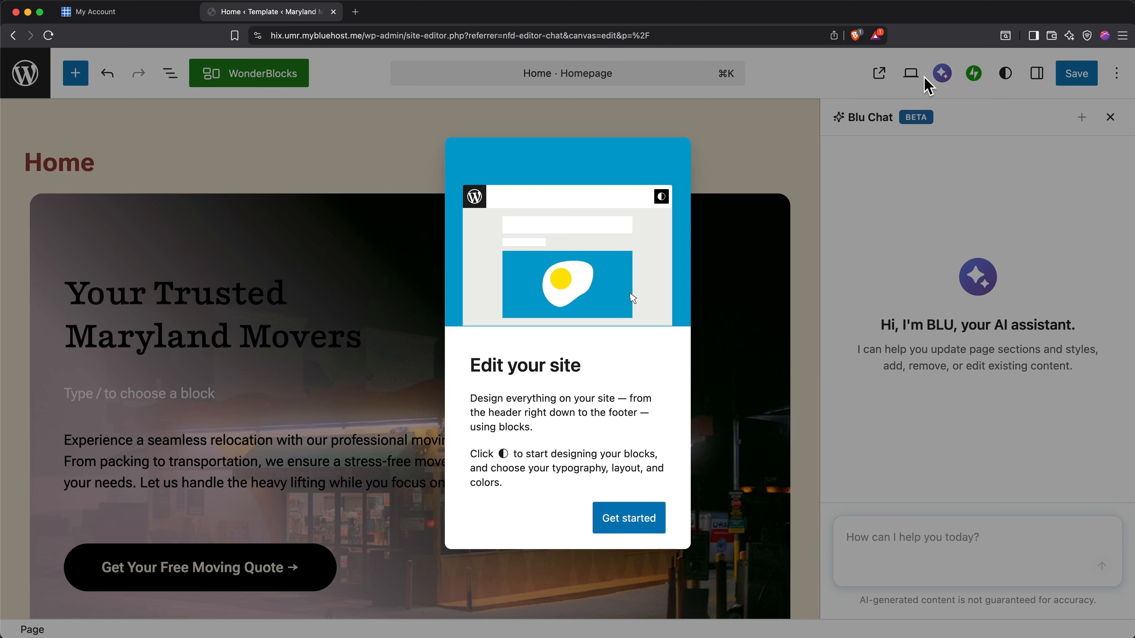
click(634, 519)
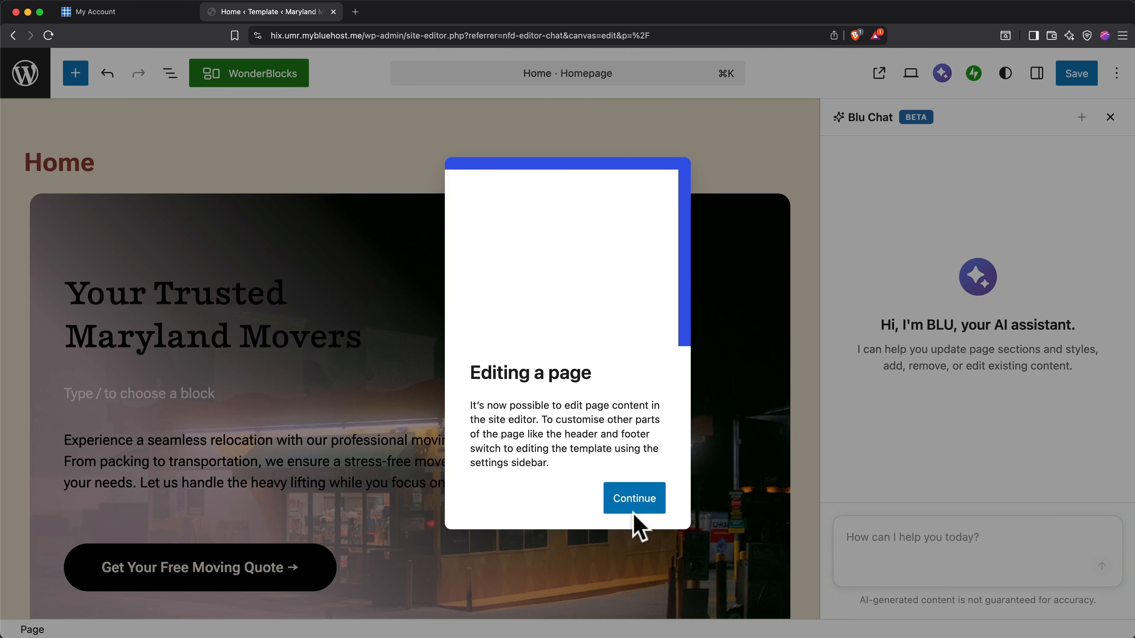
click(635, 503)
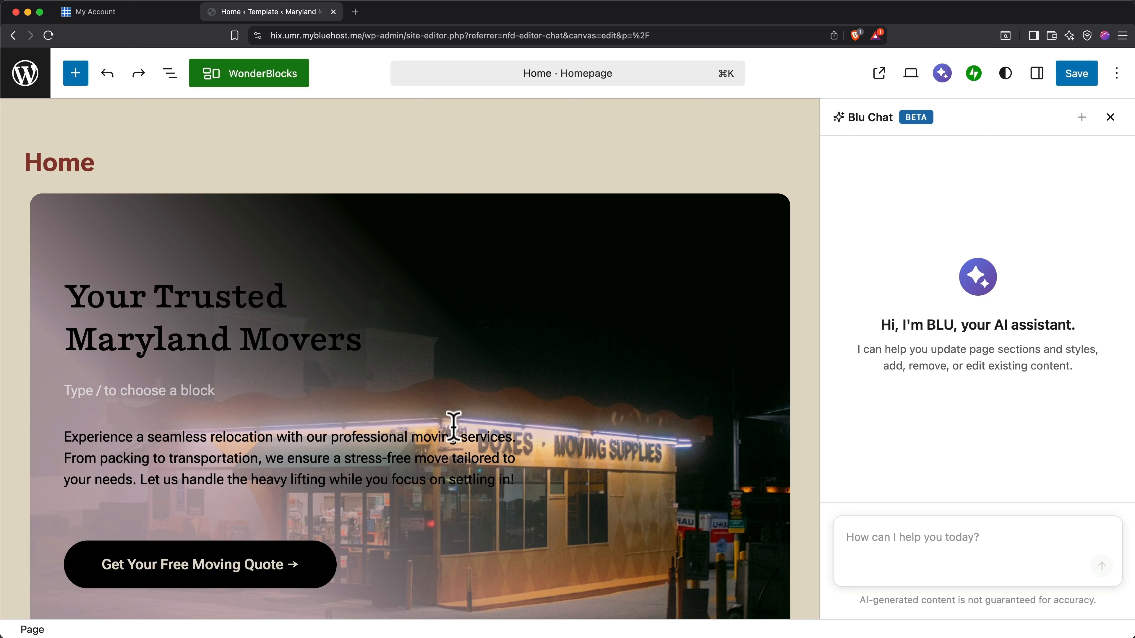
Try moving the hero heading "Your Trusted Maryland Movers" below the intro paragraph, and undo the move.
click(192, 340)
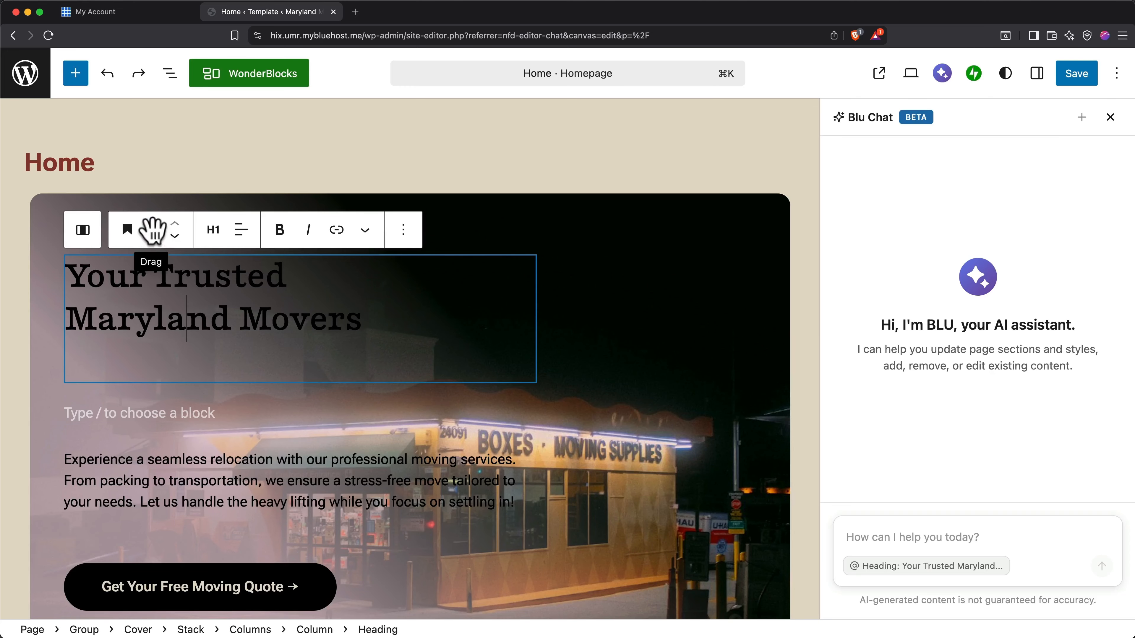
drag(157, 237, 138, 507)
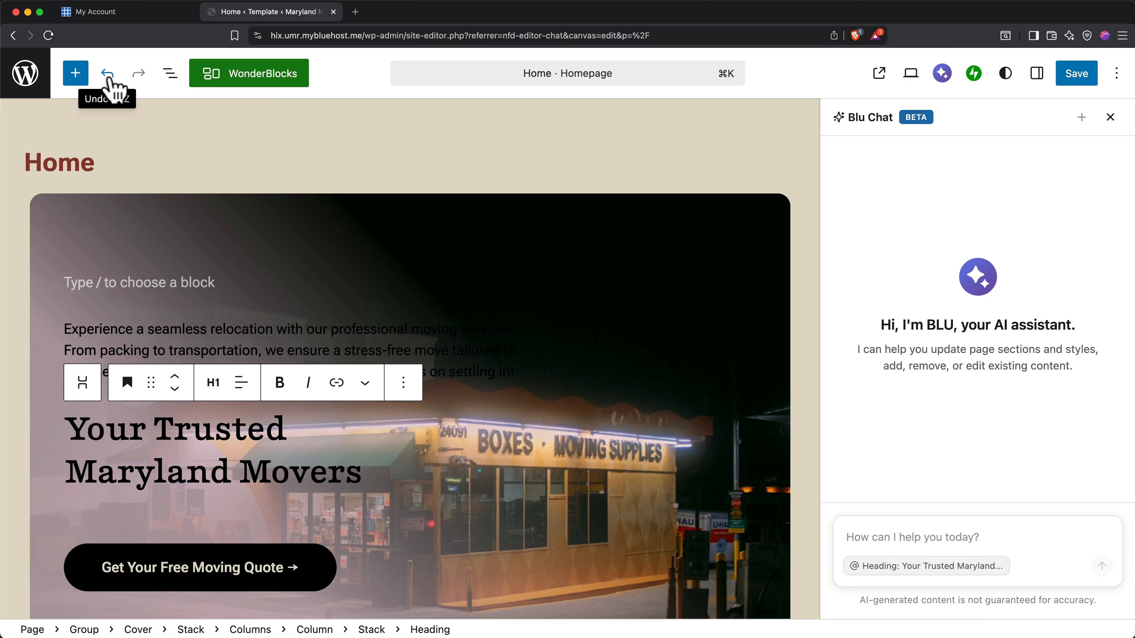
click(107, 74)
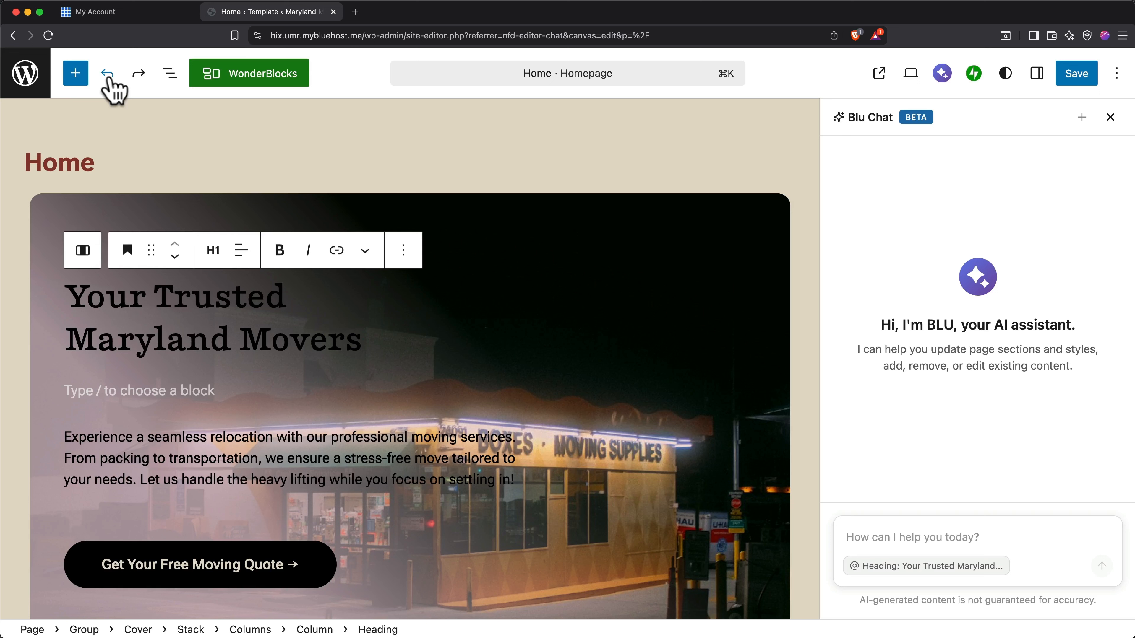
click(107, 78)
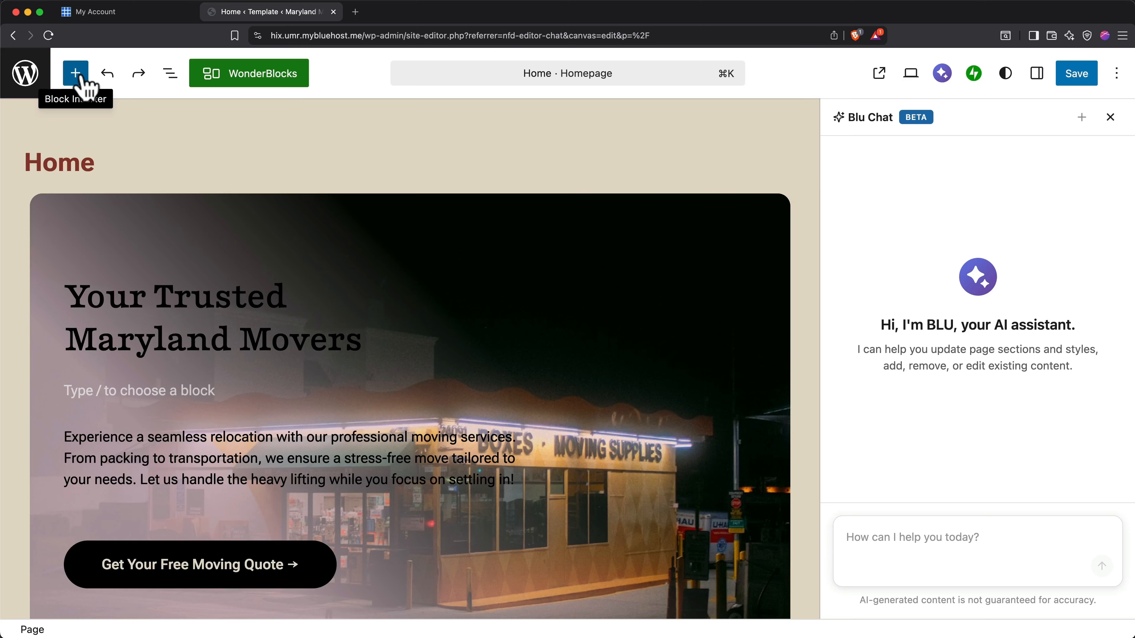
Check the homepage's block structure in the document overview and save the page.
click(170, 74)
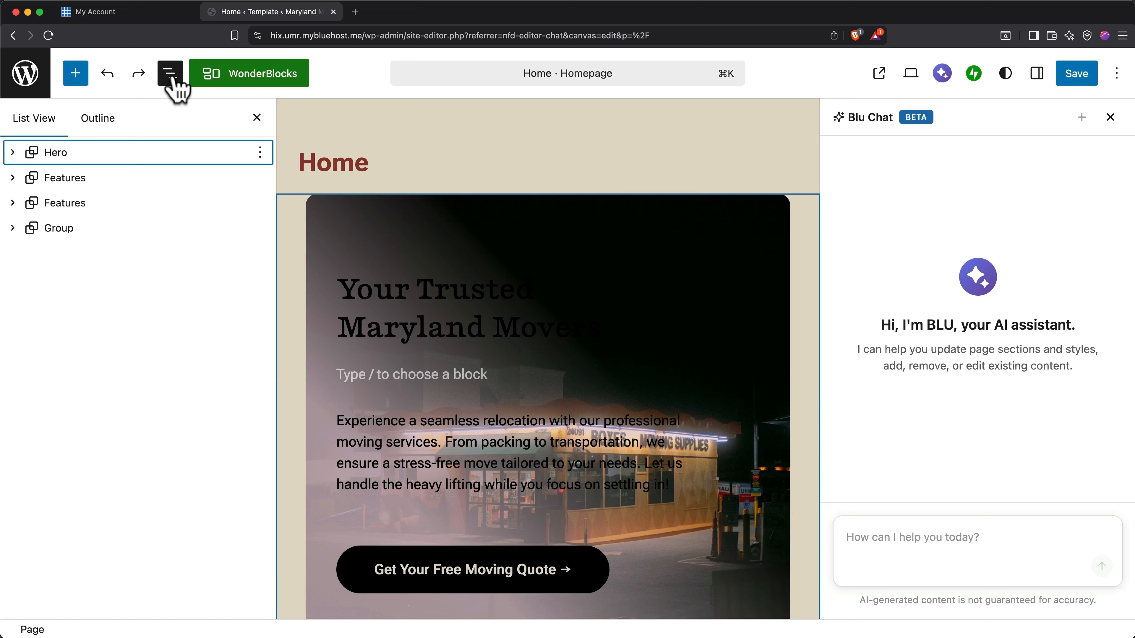
click(170, 73)
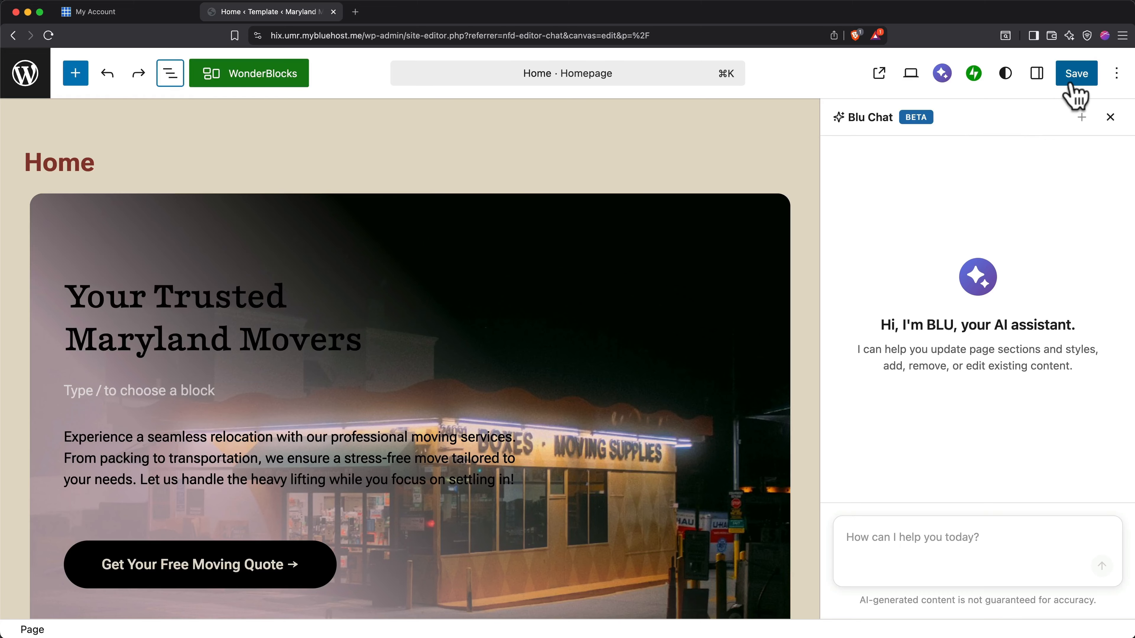
click(1076, 76)
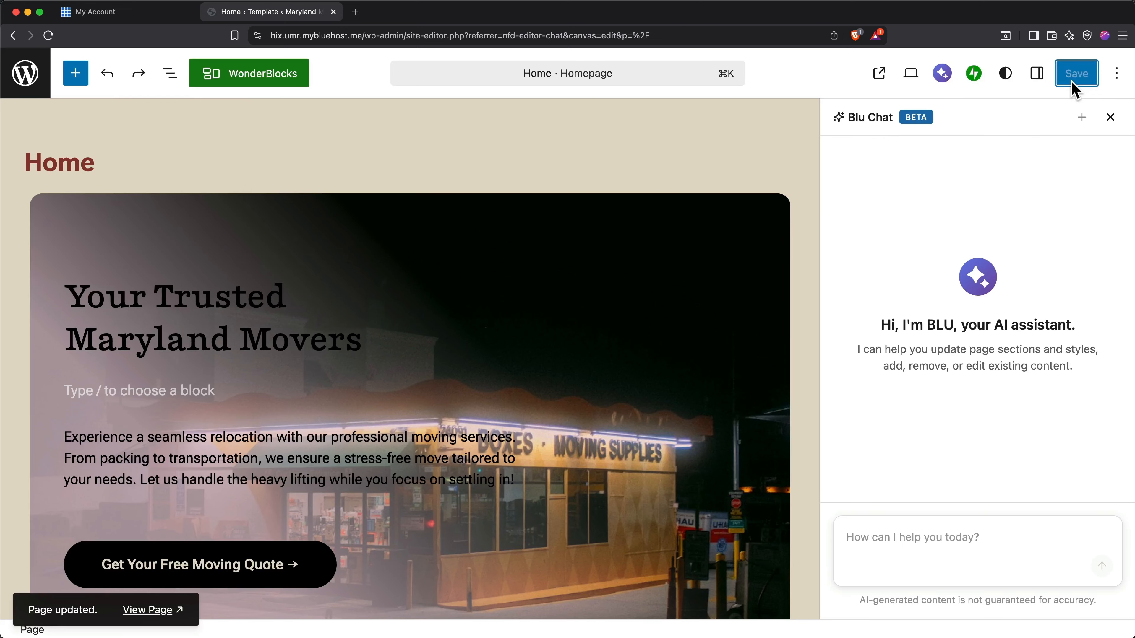
Examine the Home page's settings, such as its status, link and template.
click(1037, 75)
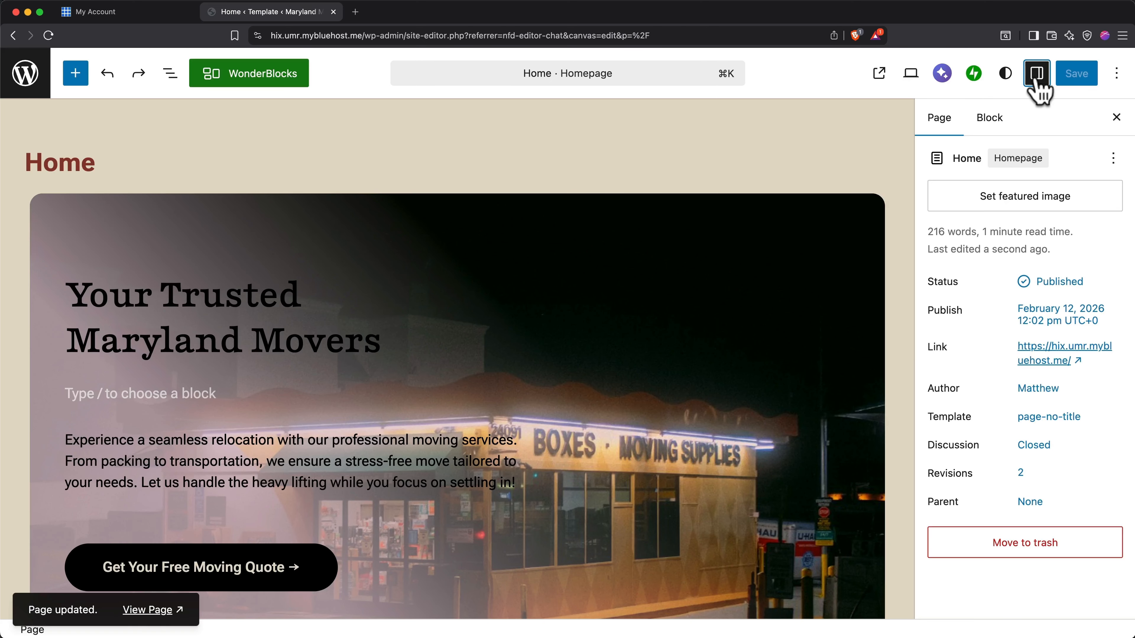
click(1037, 76)
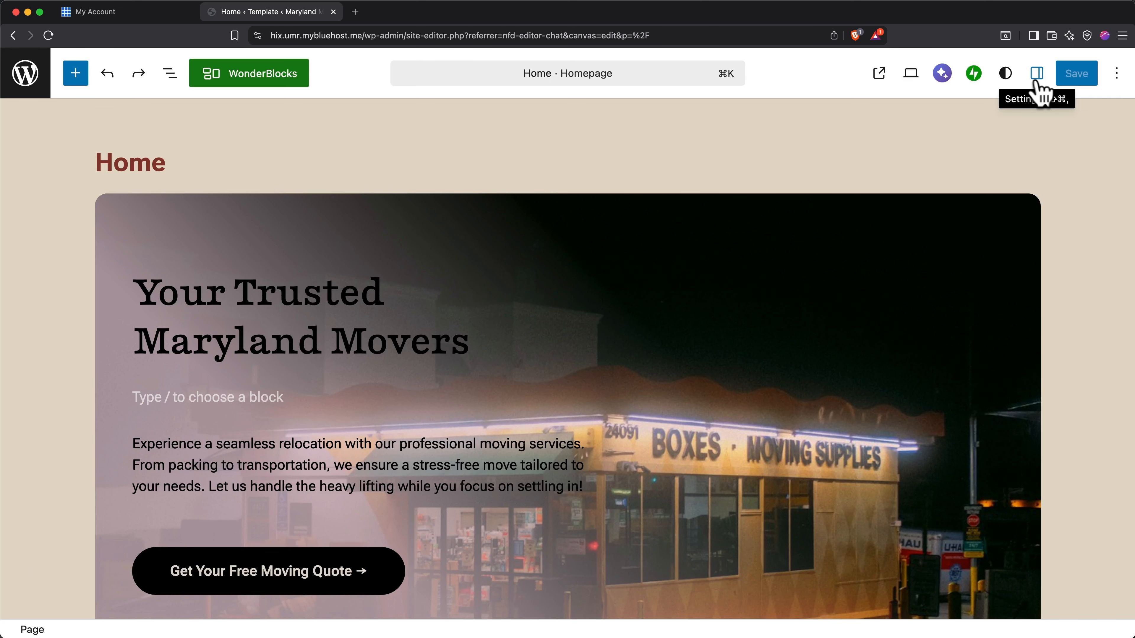
Ask Blu Chat to "Change the hero image to some moving boxes.", keep the changes and close the chat.
click(941, 76)
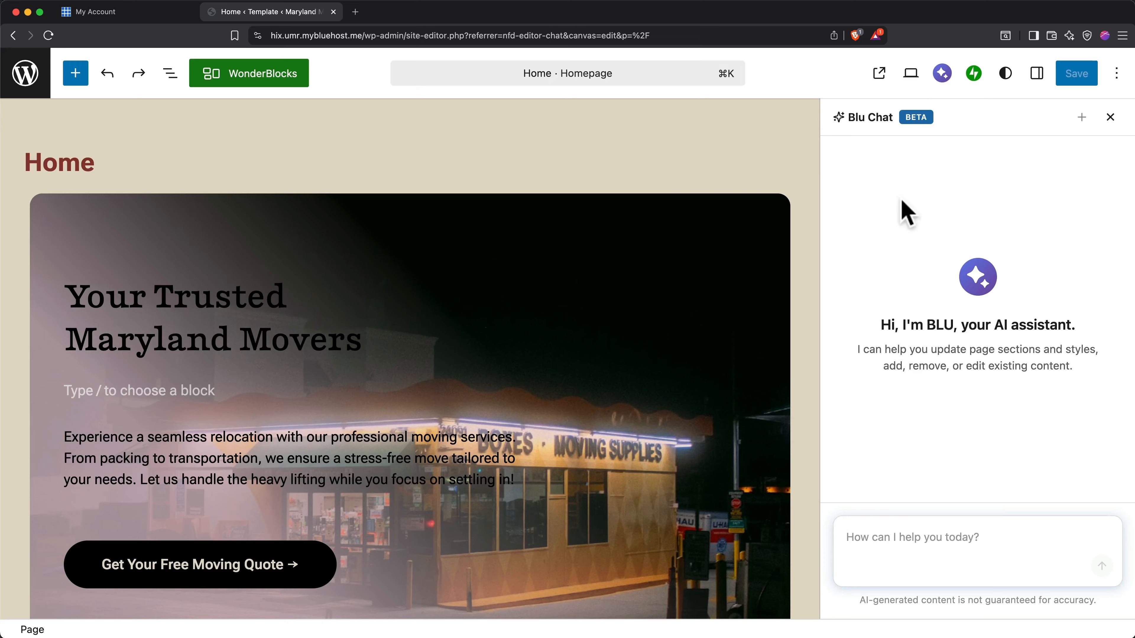
click(922, 565)
text(Change the hero image to some moving boxes.)
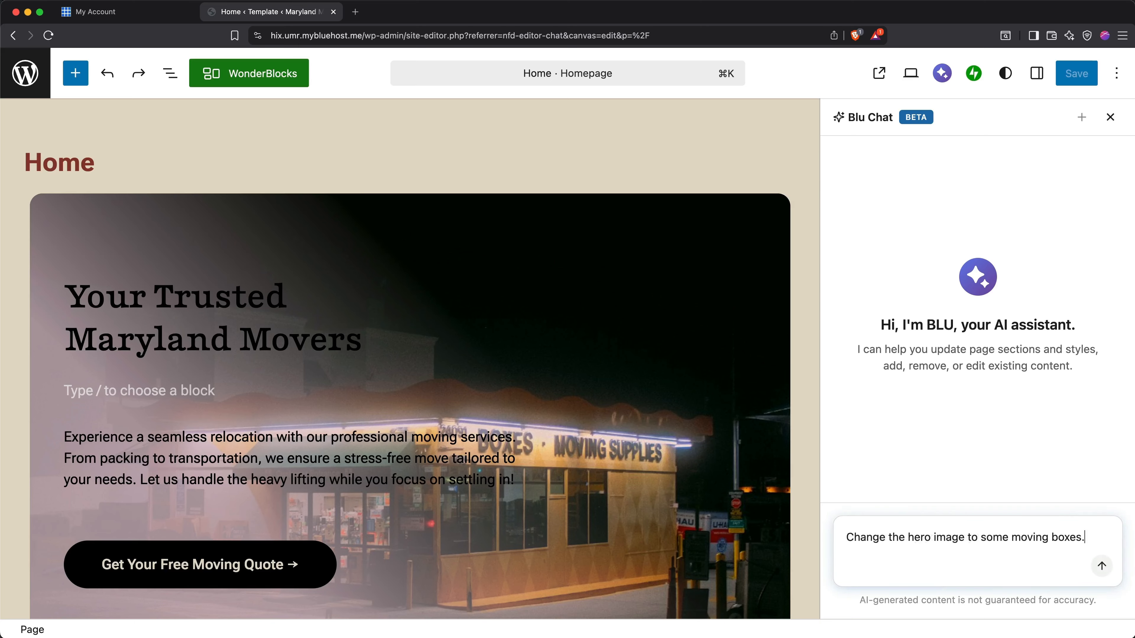
key(Return)
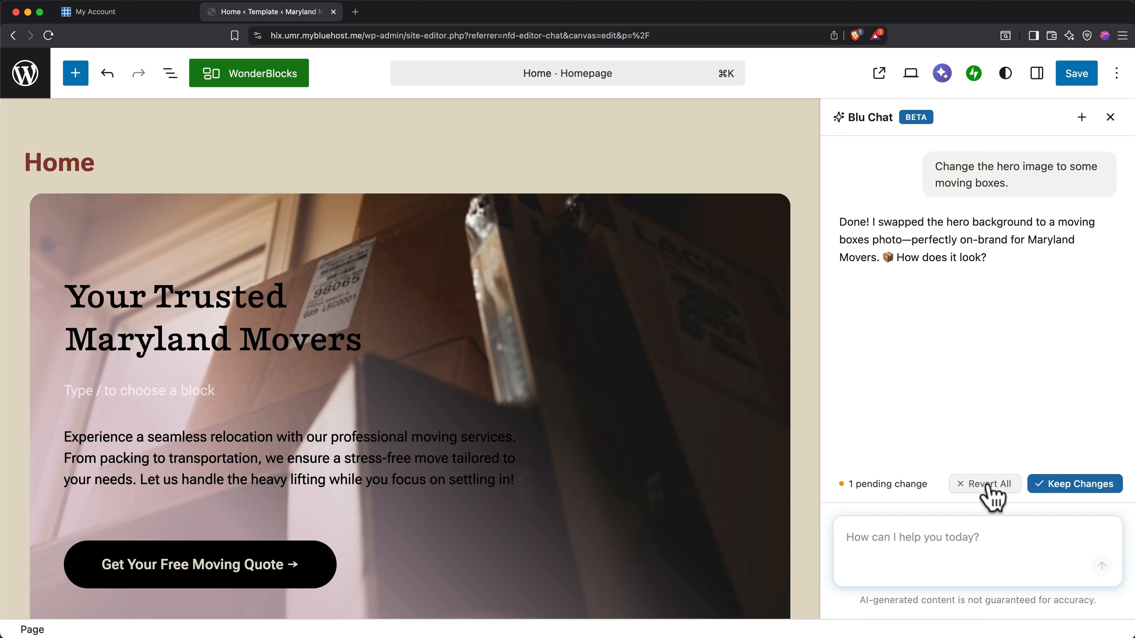
click(1092, 489)
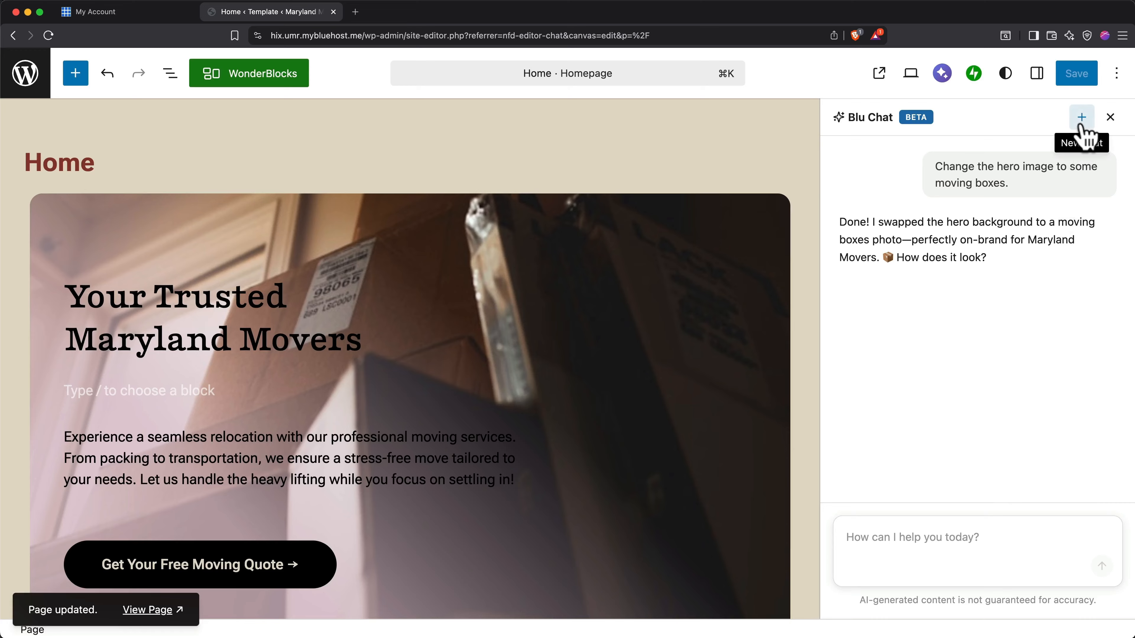
click(1111, 118)
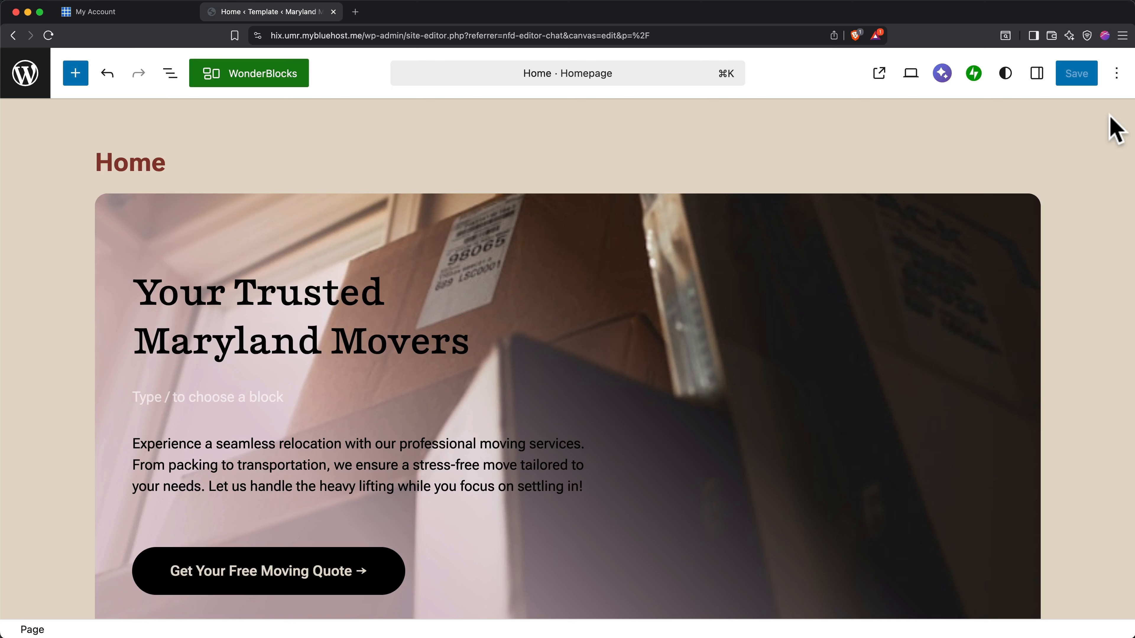
Try several alternative typography typesets in the site's global styles, and restore the original typeset.
click(1006, 74)
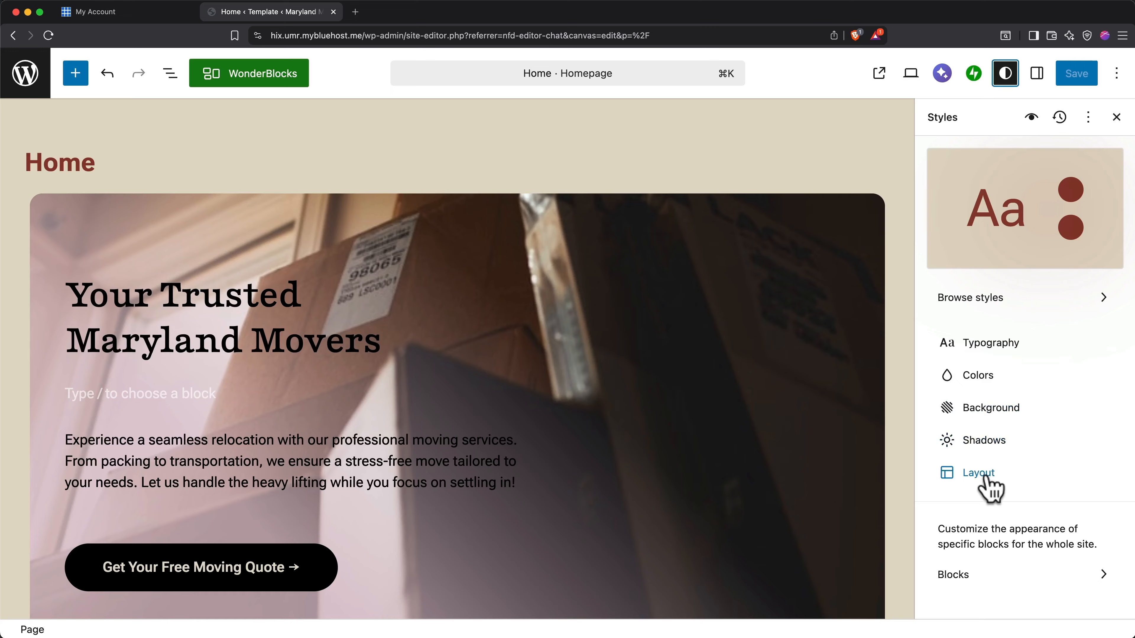
click(991, 346)
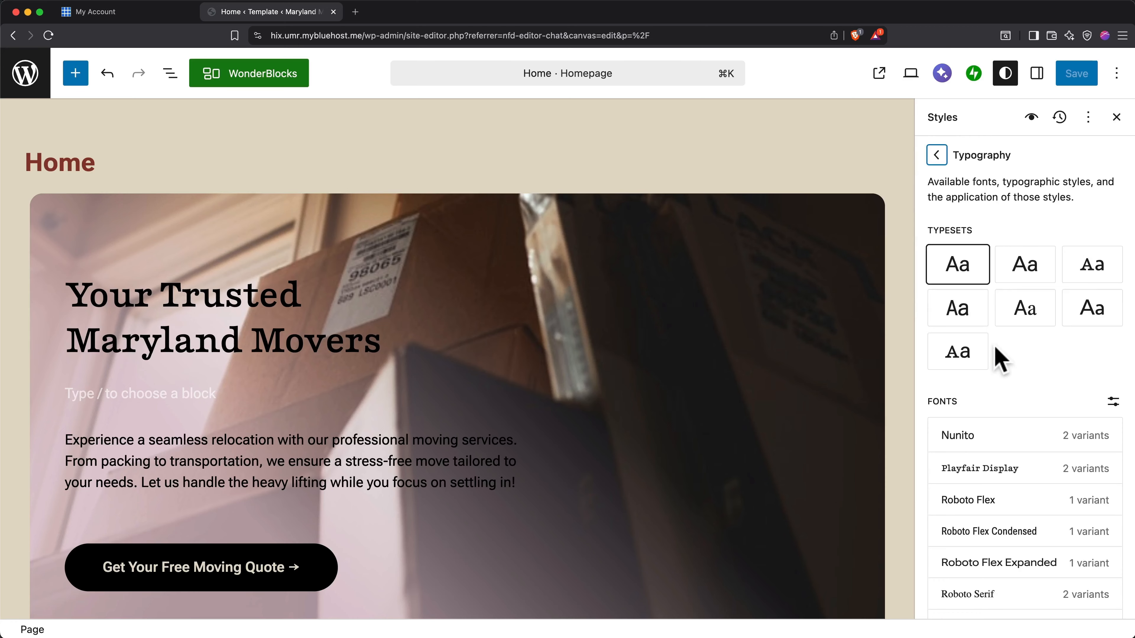
click(1032, 276)
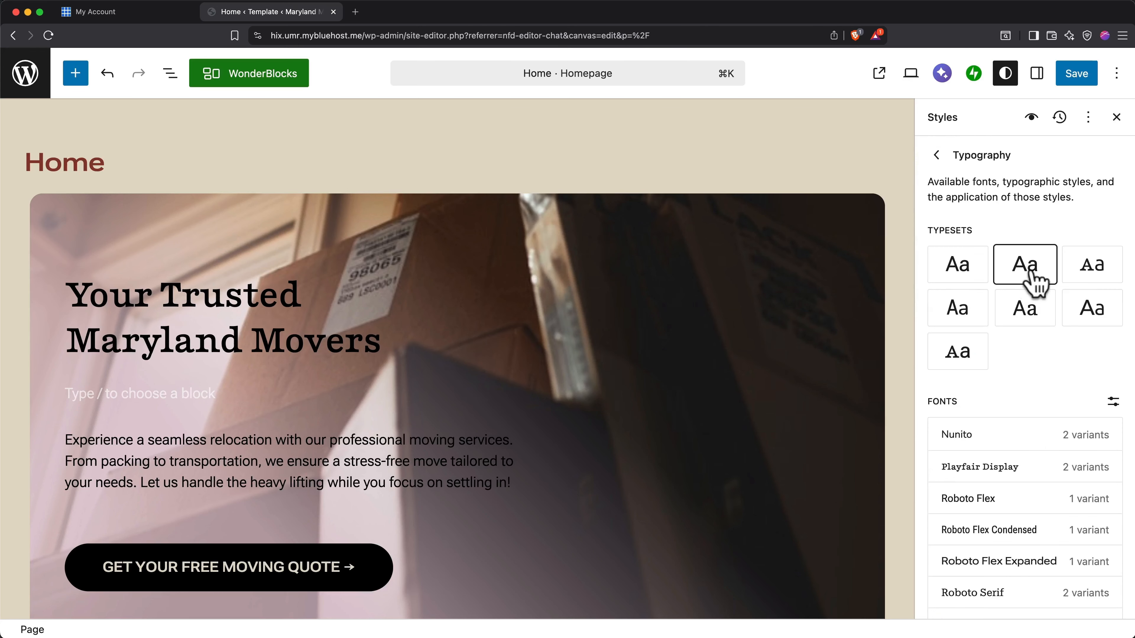
click(1091, 281)
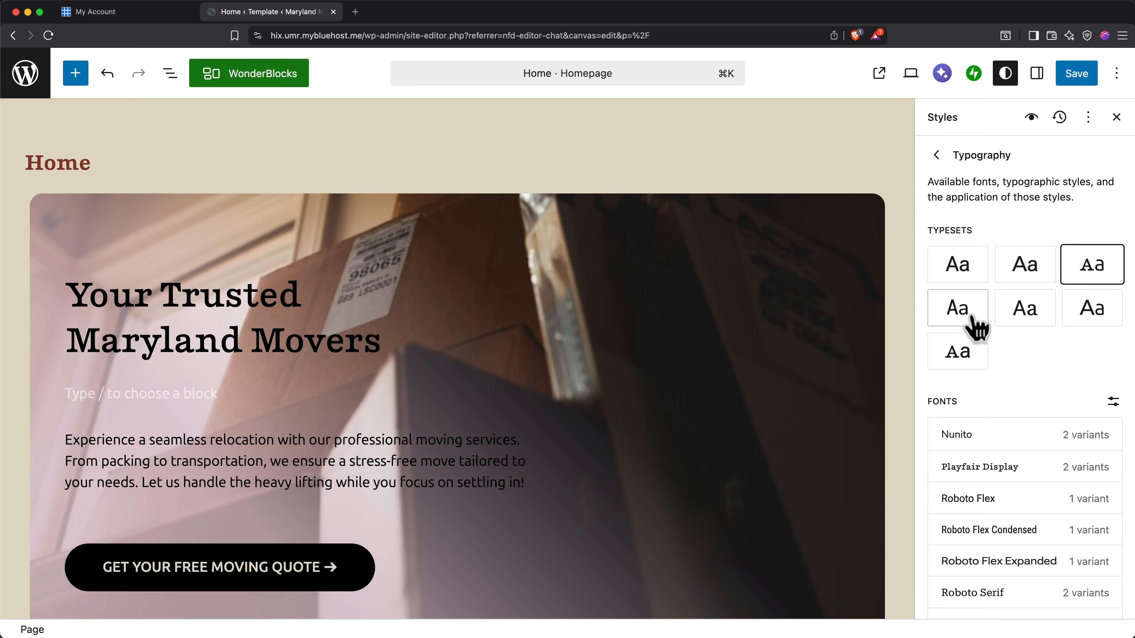
click(977, 328)
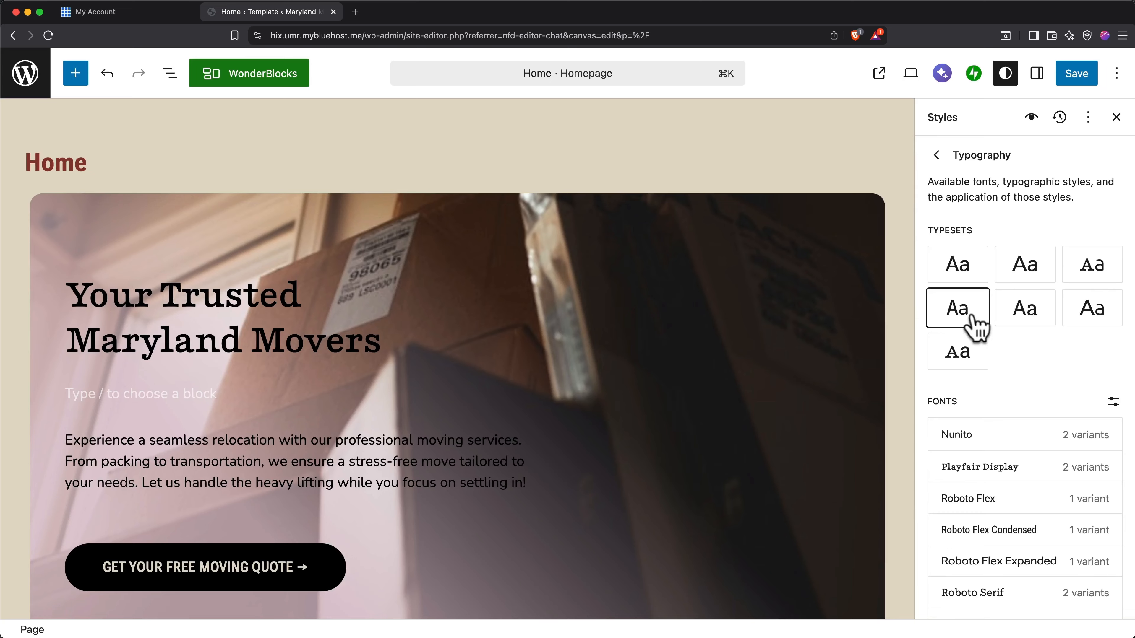
click(965, 276)
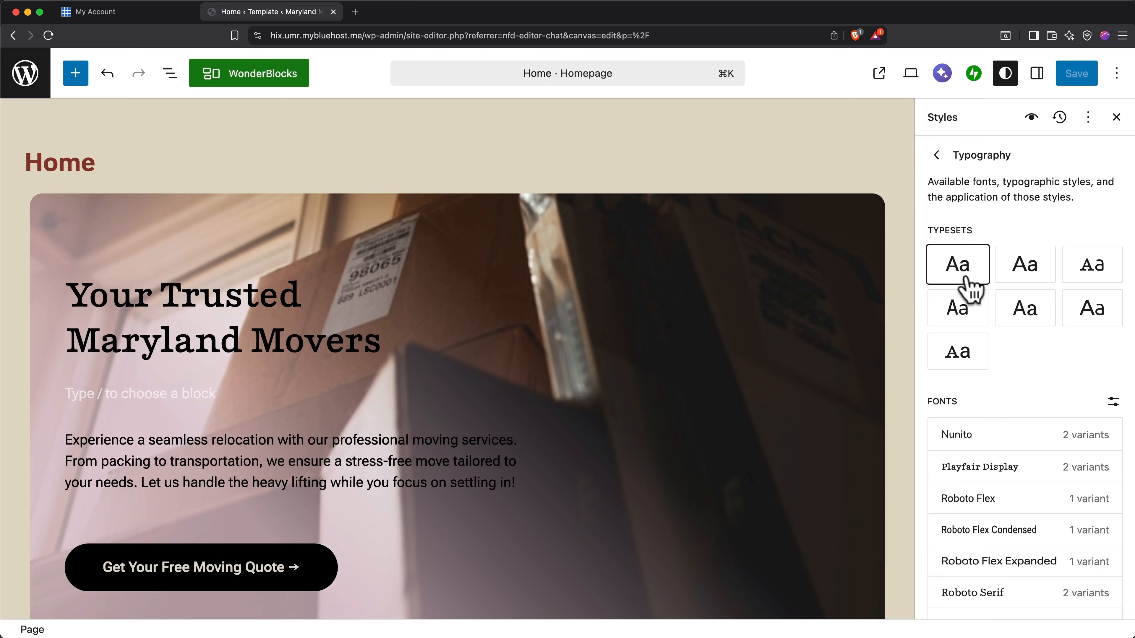
click(936, 155)
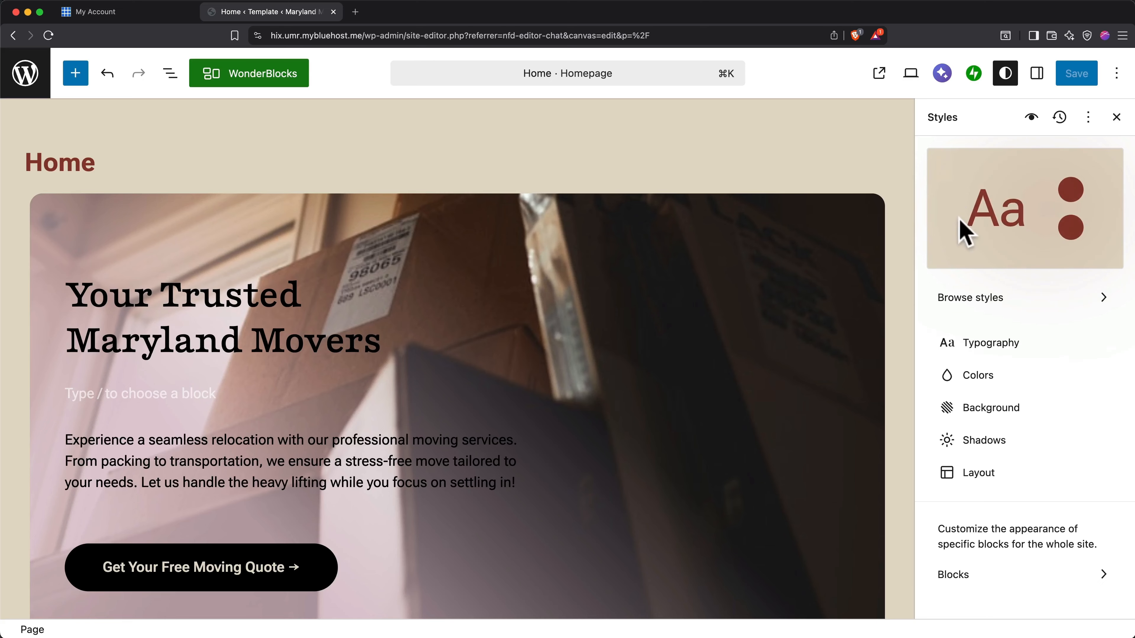
Examine the site's element colors and the available theme and preset color palettes in the global styles, and close the styles.
click(977, 378)
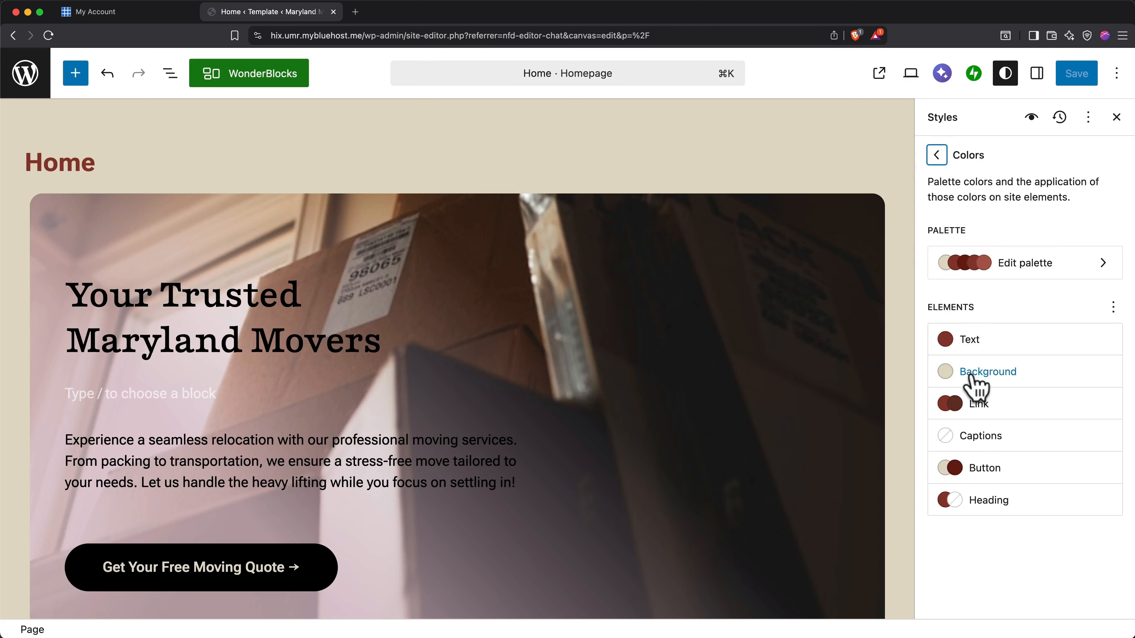
click(1039, 264)
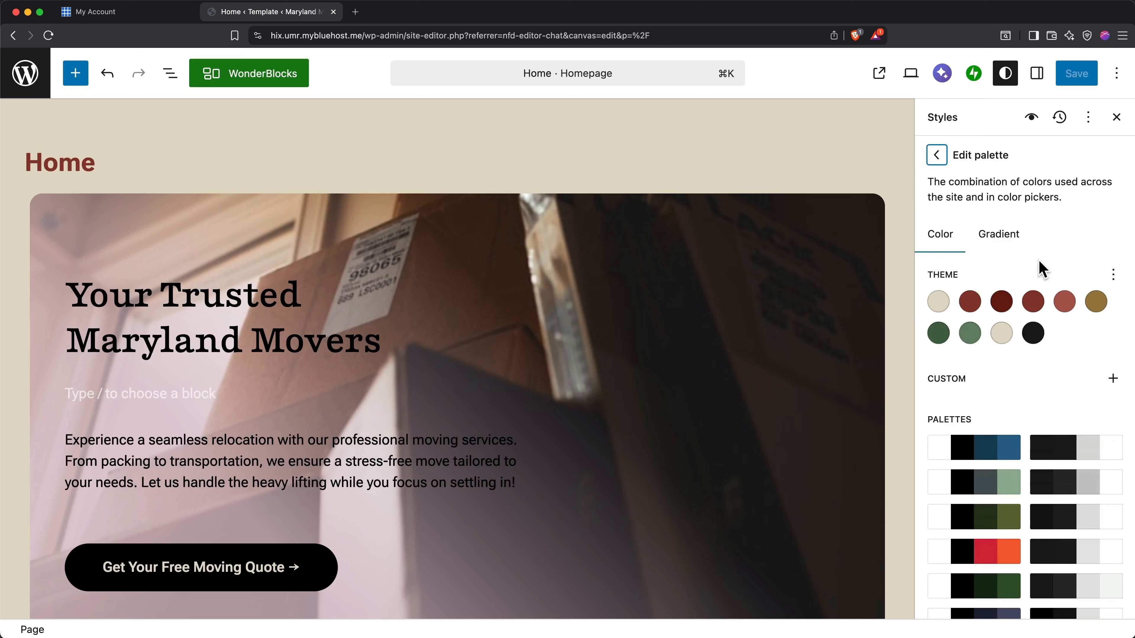
scroll(1041, 269, down, 5)
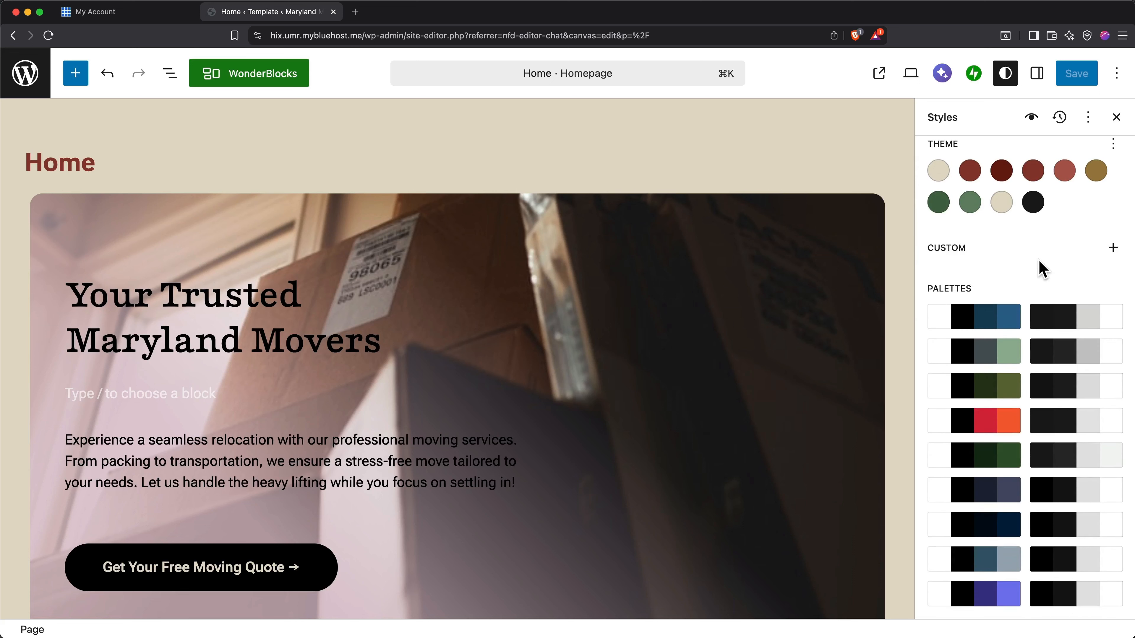
scroll(1041, 268, up, 3)
scroll(1039, 268, up, 2)
click(937, 156)
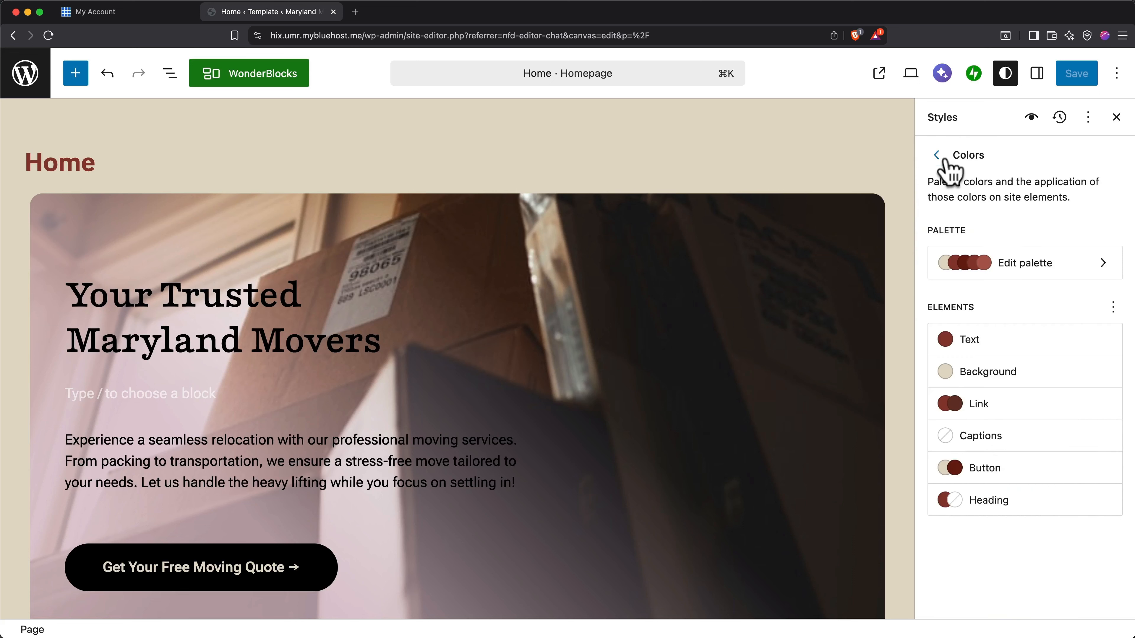
click(937, 157)
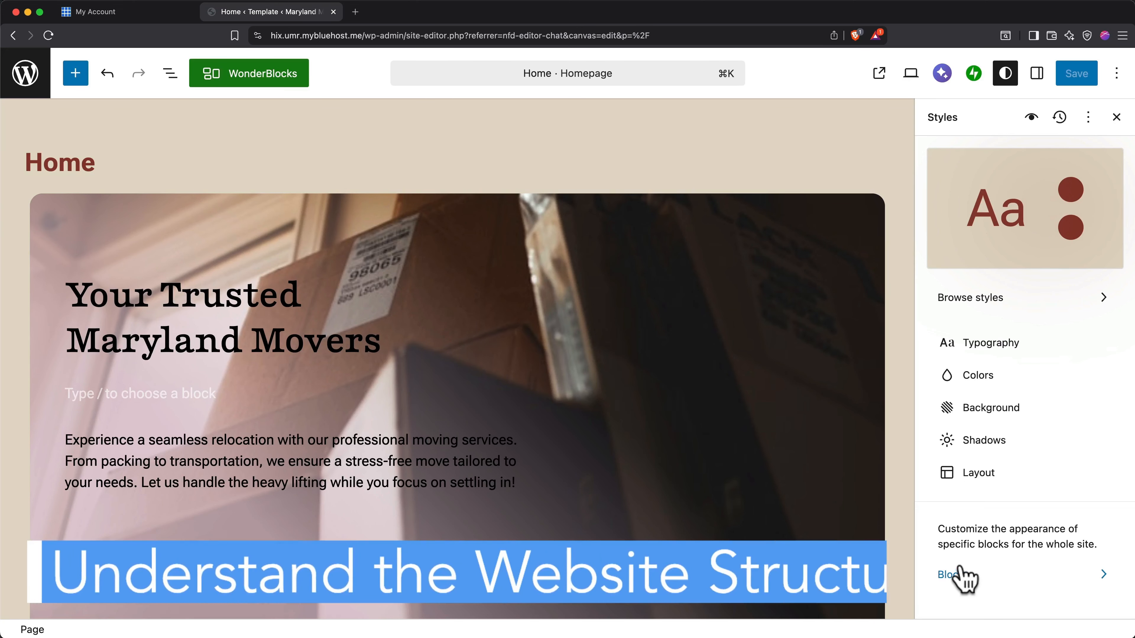
click(1118, 118)
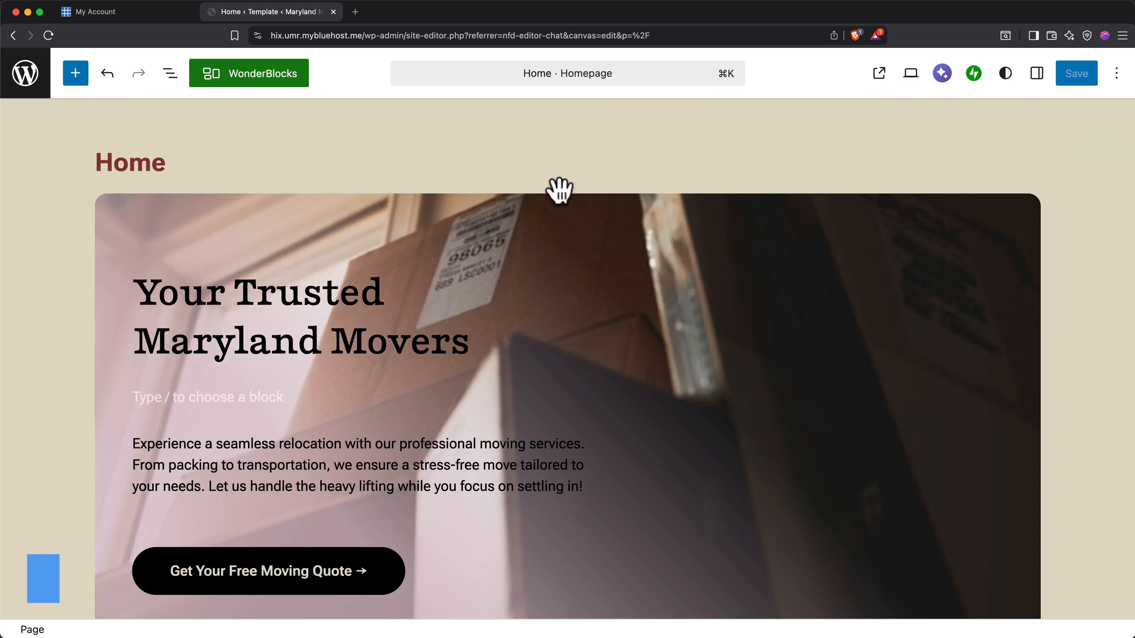
Expand the Hero section down to its innermost Stack in the block list, and locate the second Features section and the Stack.
click(170, 74)
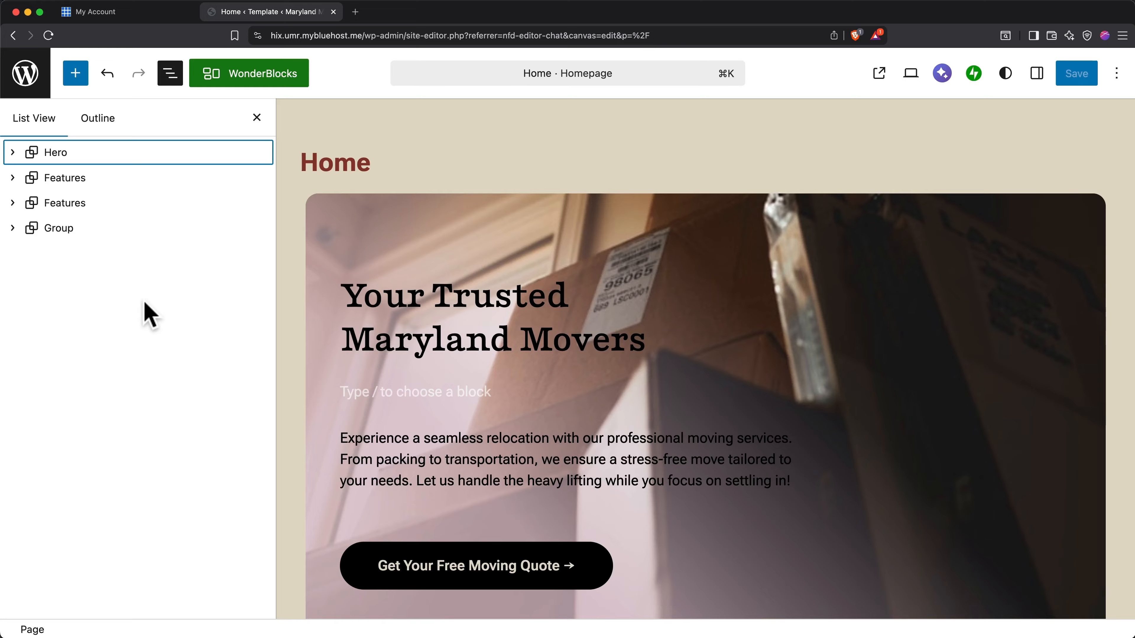
click(13, 152)
click(33, 178)
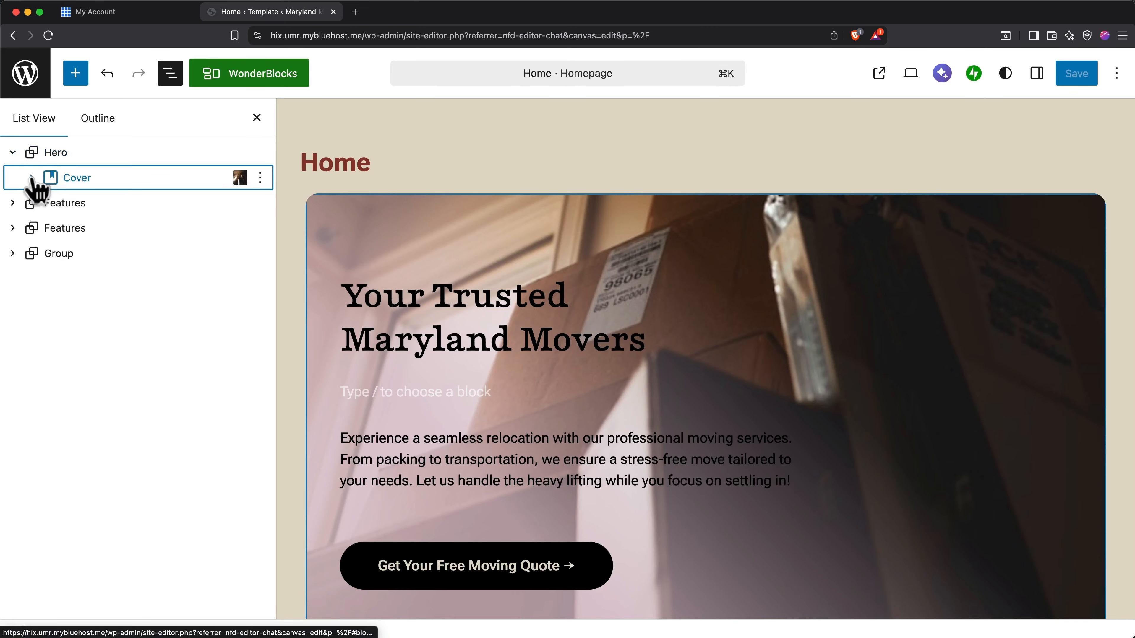
click(31, 178)
click(51, 203)
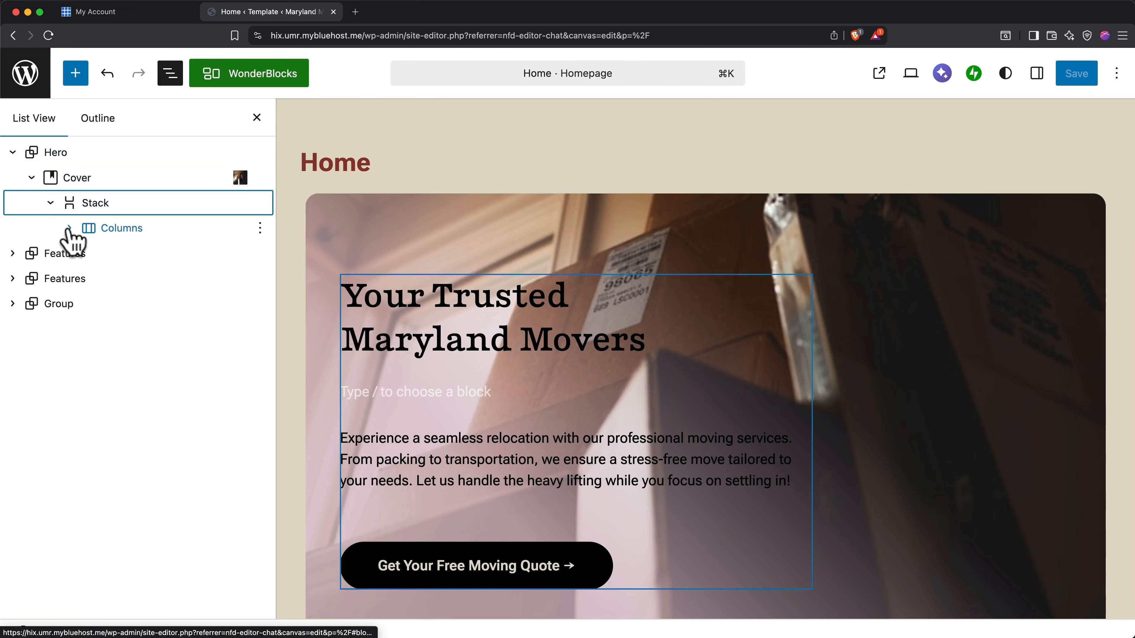
click(69, 228)
click(88, 254)
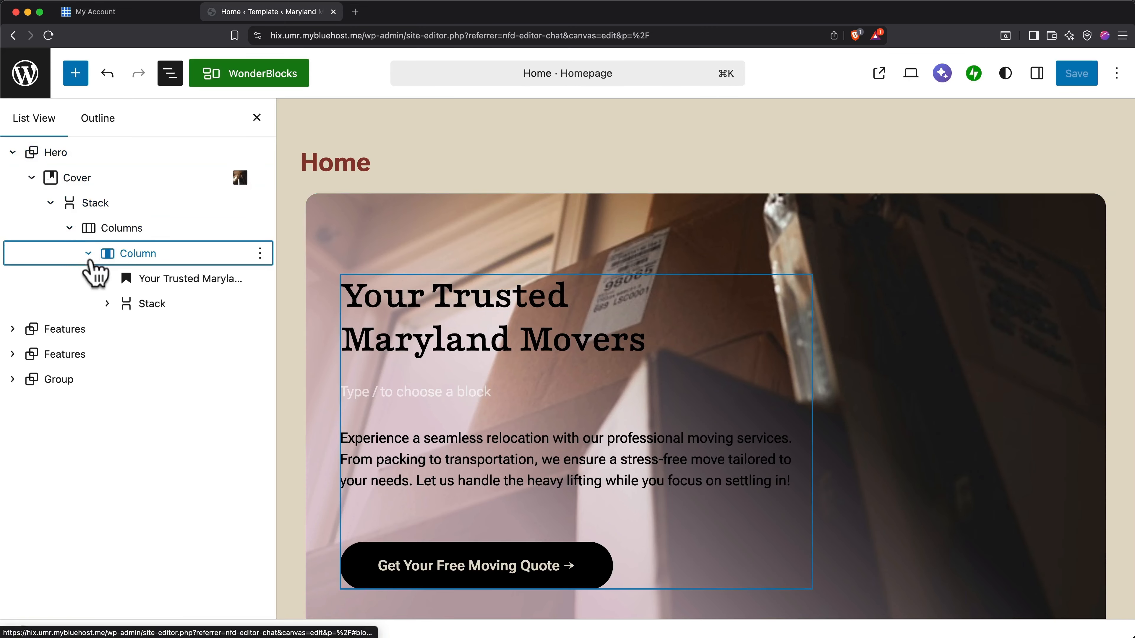
click(109, 304)
click(106, 304)
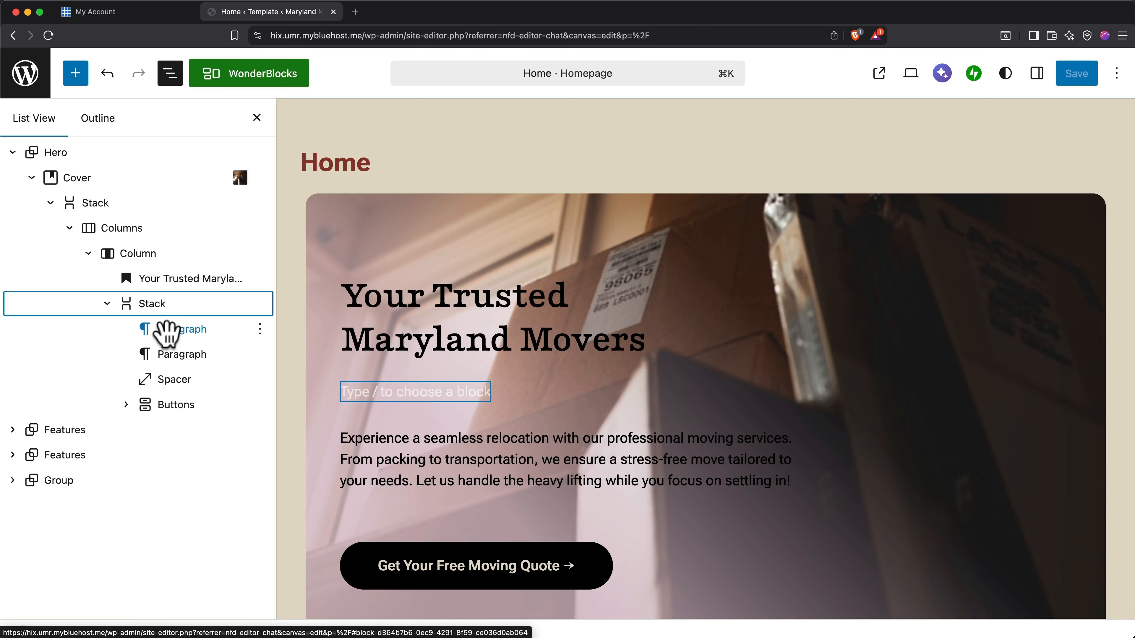
click(75, 456)
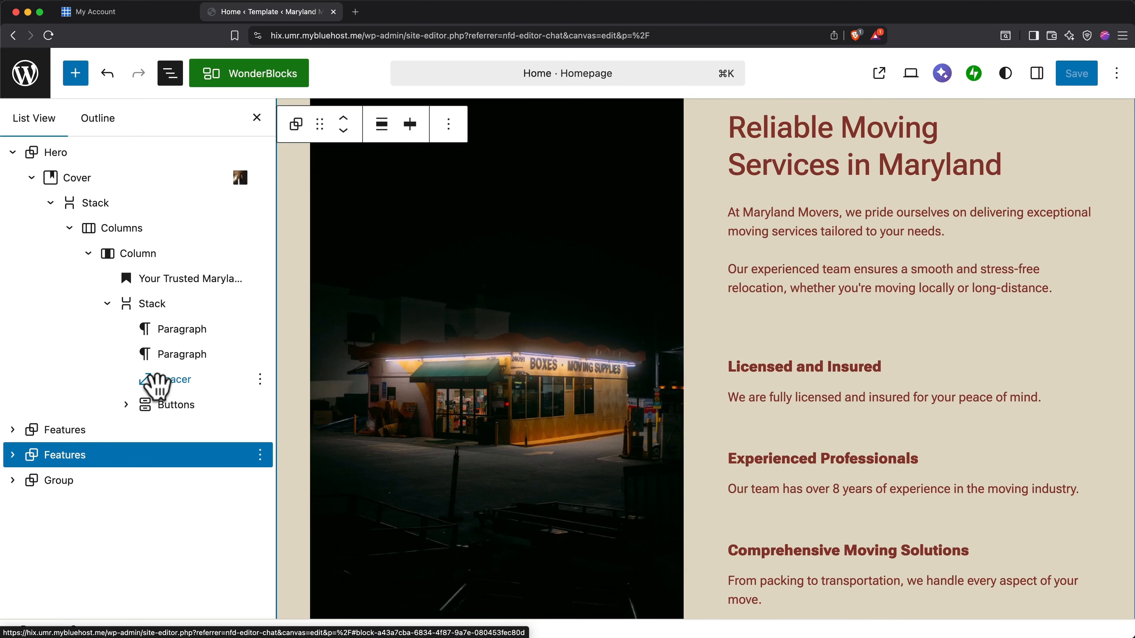
click(165, 306)
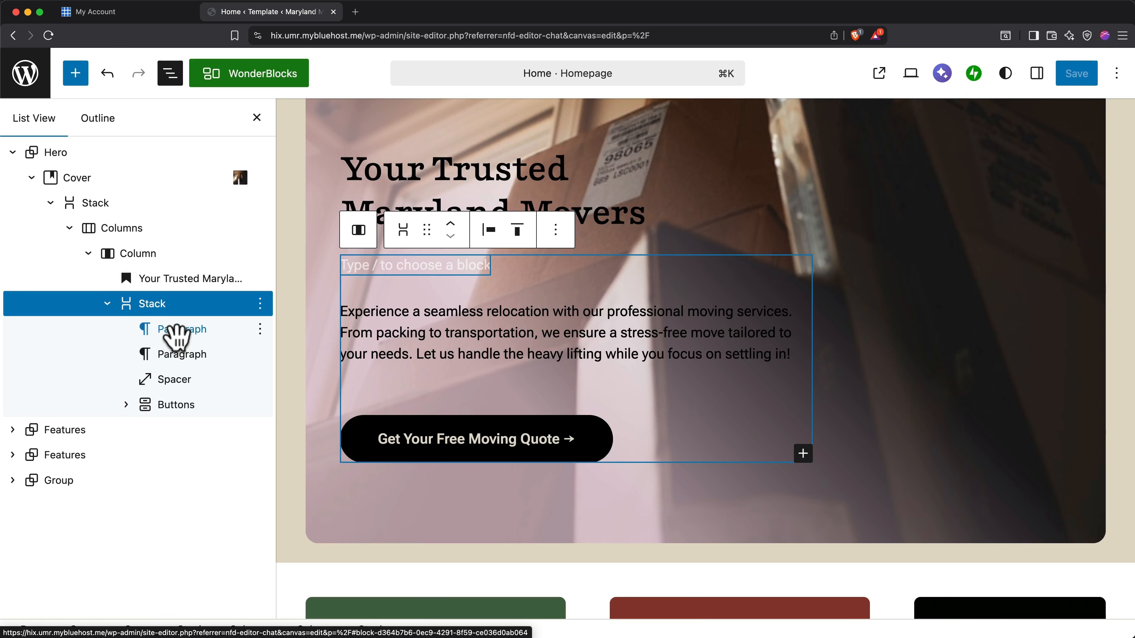
Try reordering the homepage's Features sections in the block list, restore their order, and check the page's heading outline.
drag(113, 449, 40, 454)
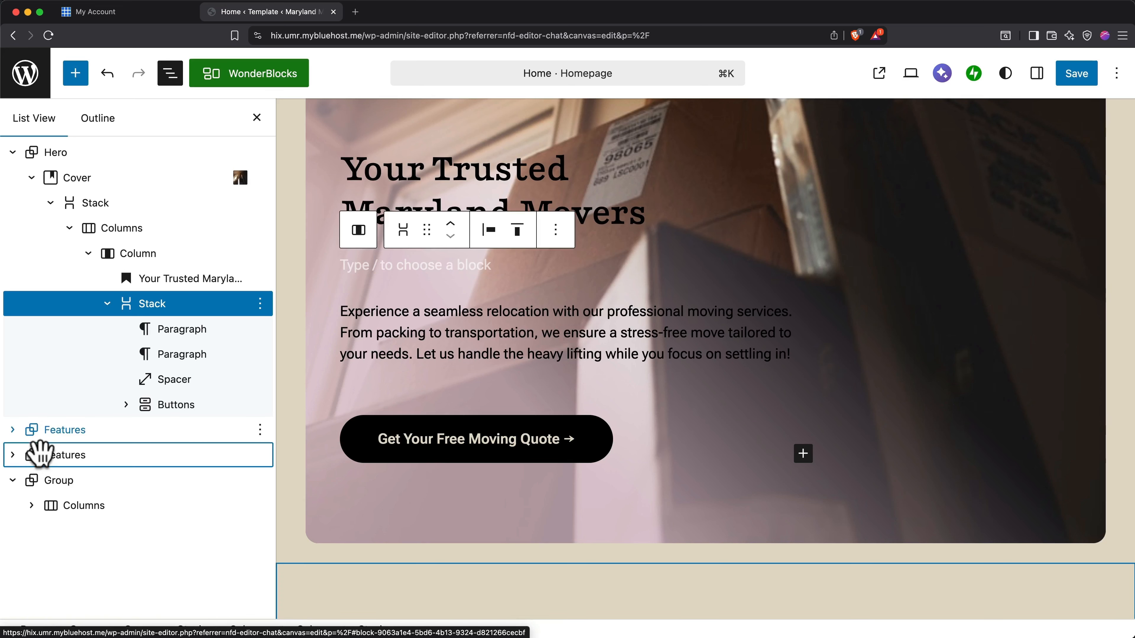
drag(40, 453, 15, 428)
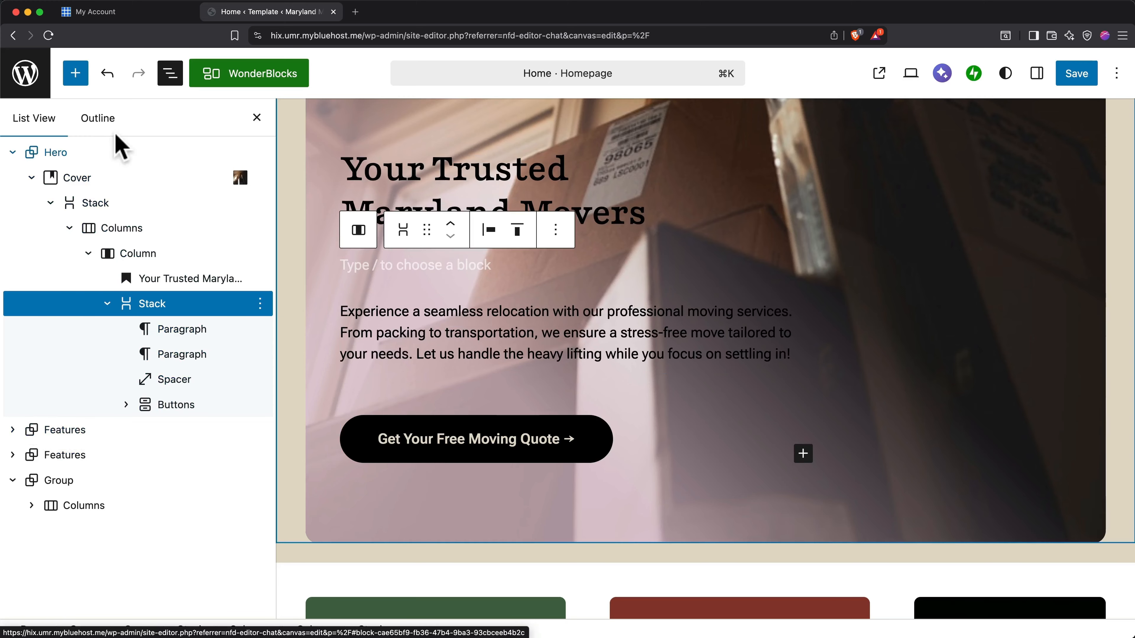
click(98, 119)
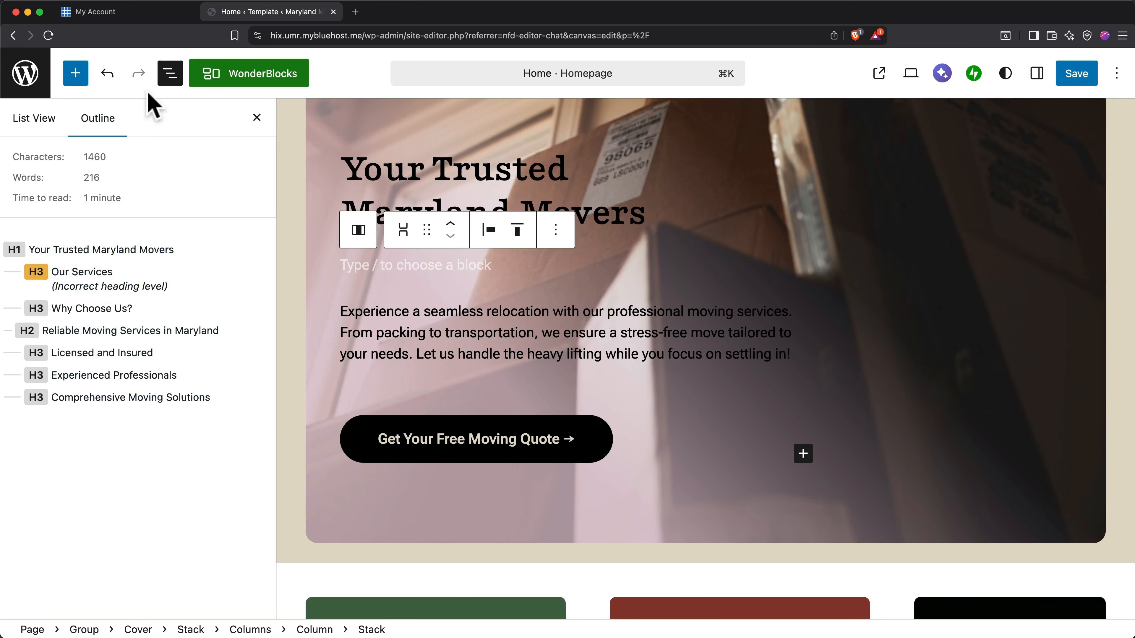
click(170, 74)
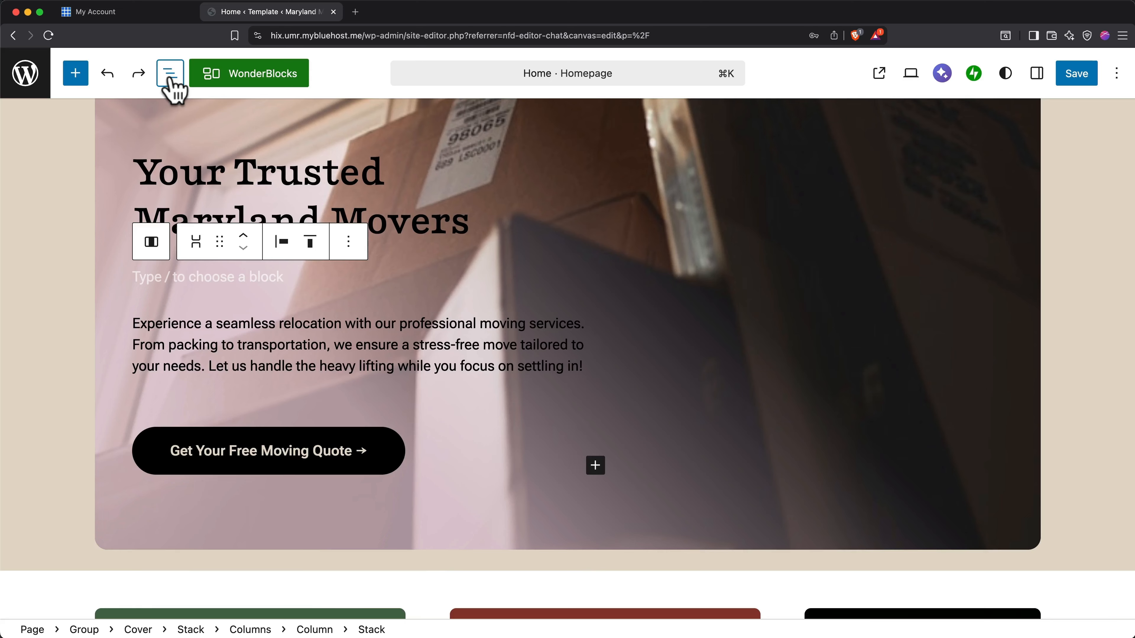
Replace "Movers" in the hero heading so it reads "Your Trusted Maryland Moving Company".
click(271, 194)
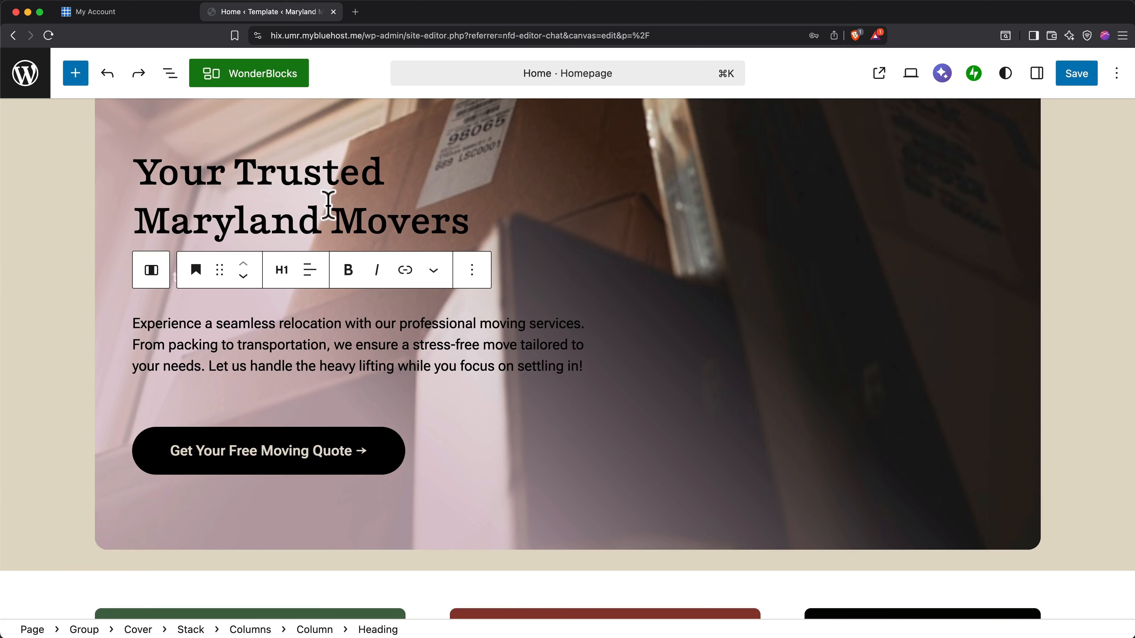
click(469, 223)
drag(454, 224, 347, 223)
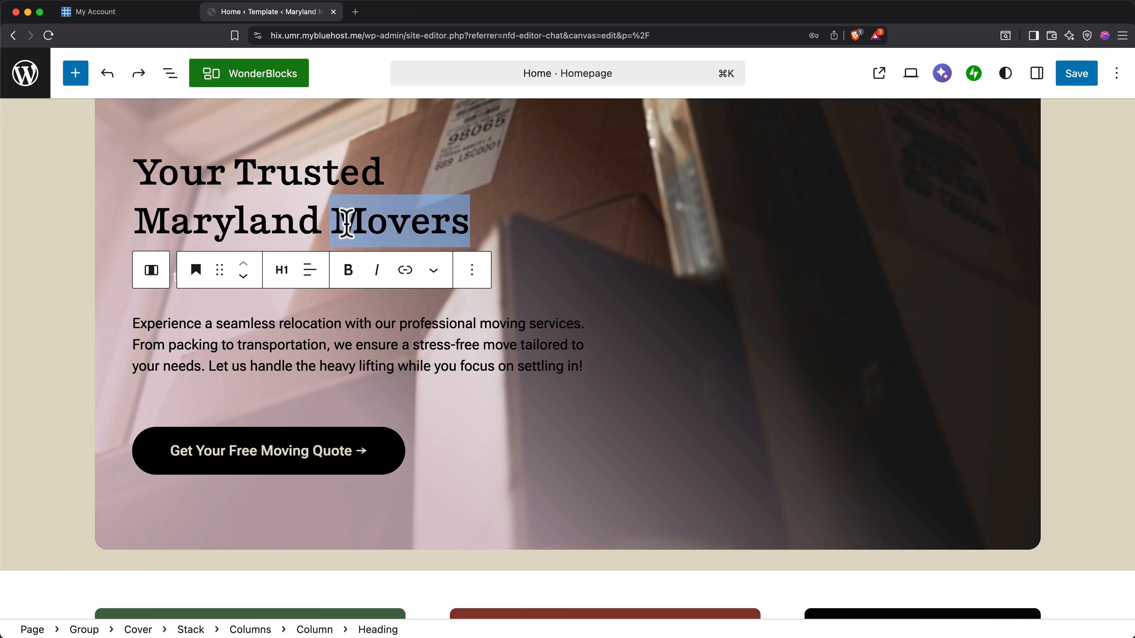
text(Movin)
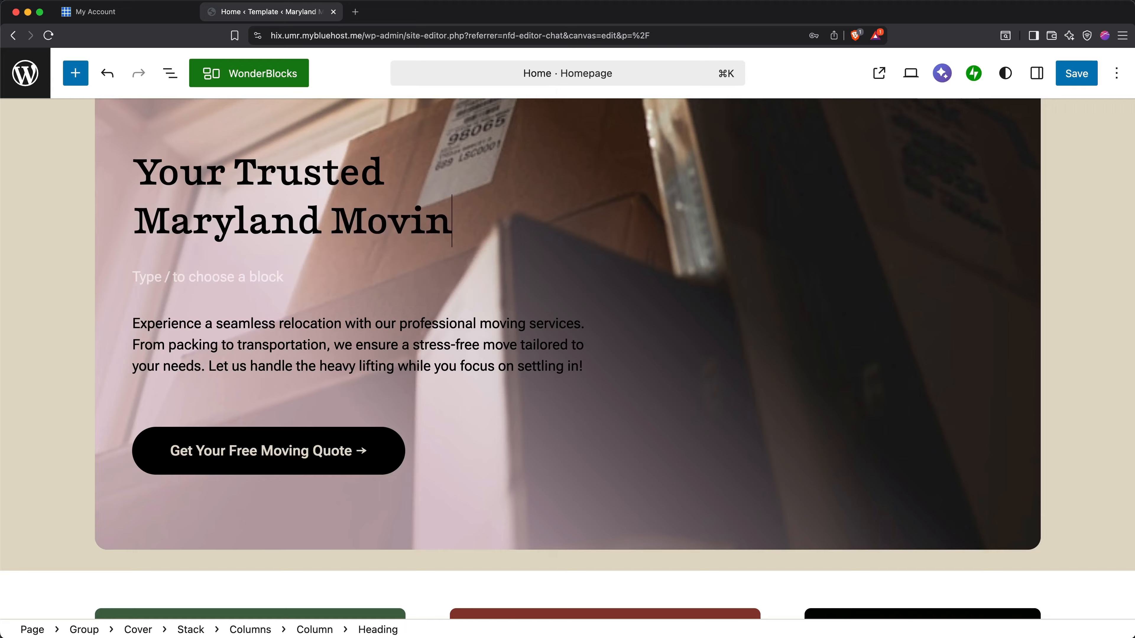
text(g Company)
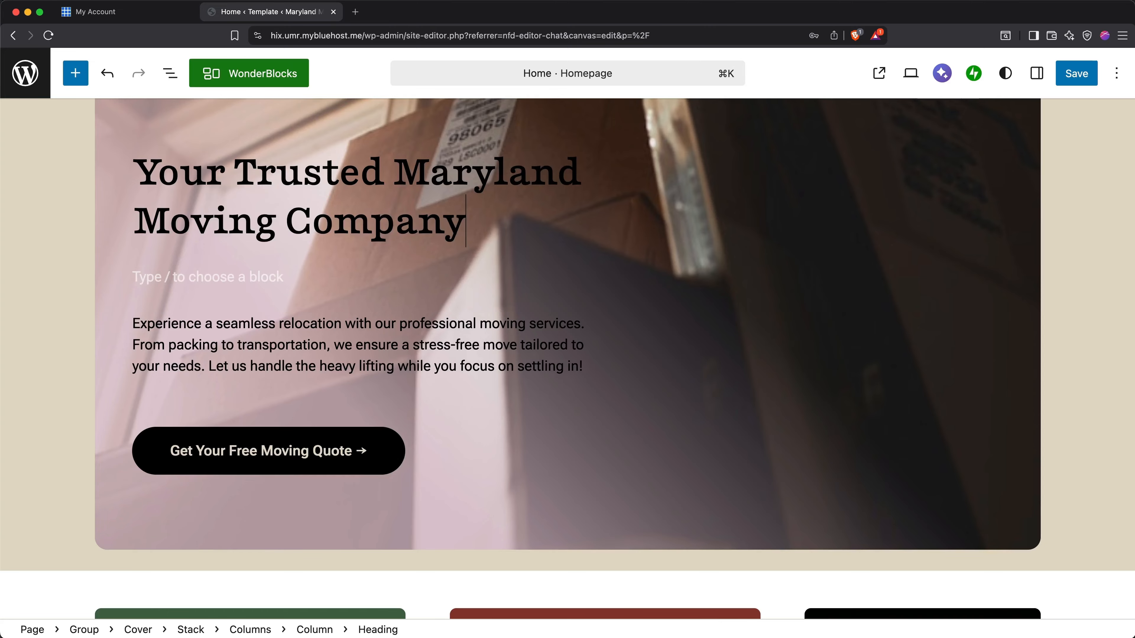
Try transforming the hero's intro paragraph into a heading, and transform it back into a paragraph.
click(313, 325)
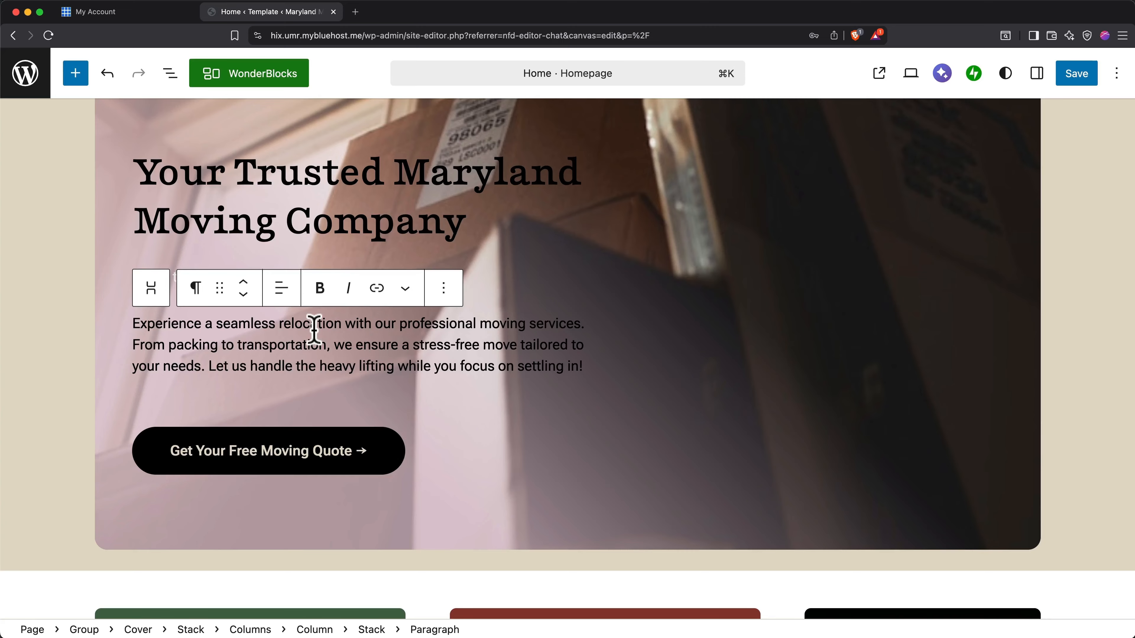
click(197, 288)
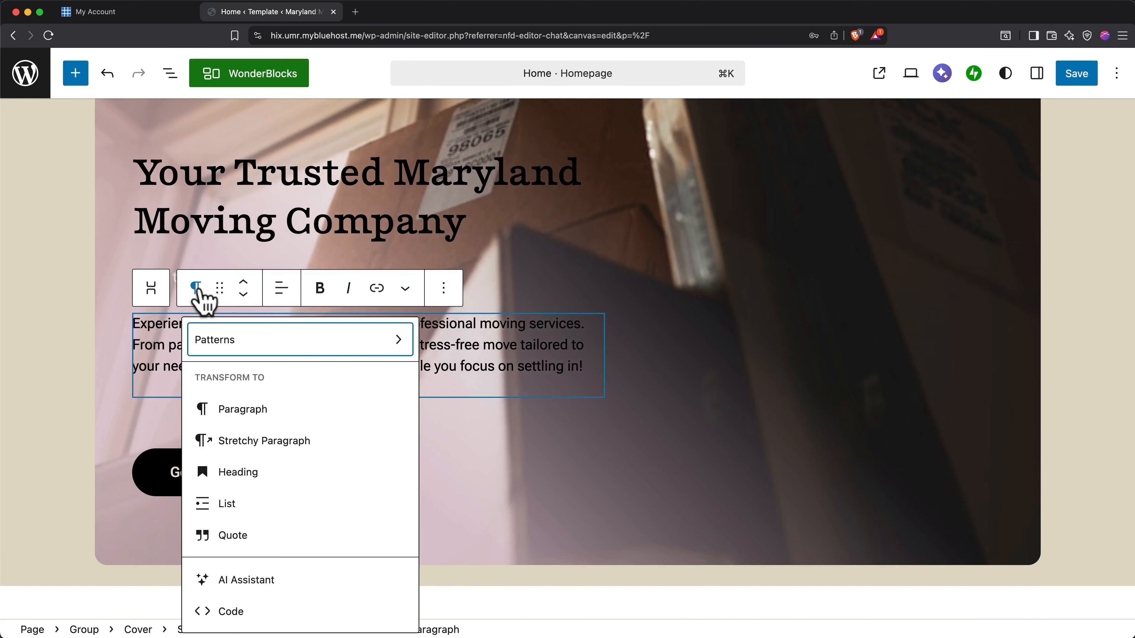
click(239, 472)
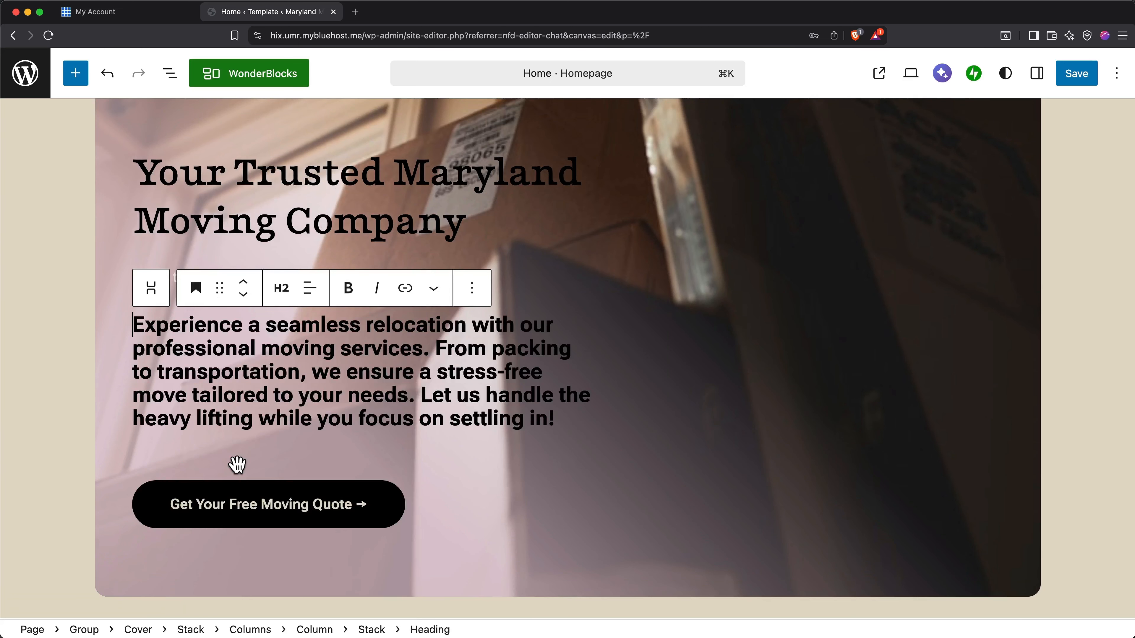
click(197, 291)
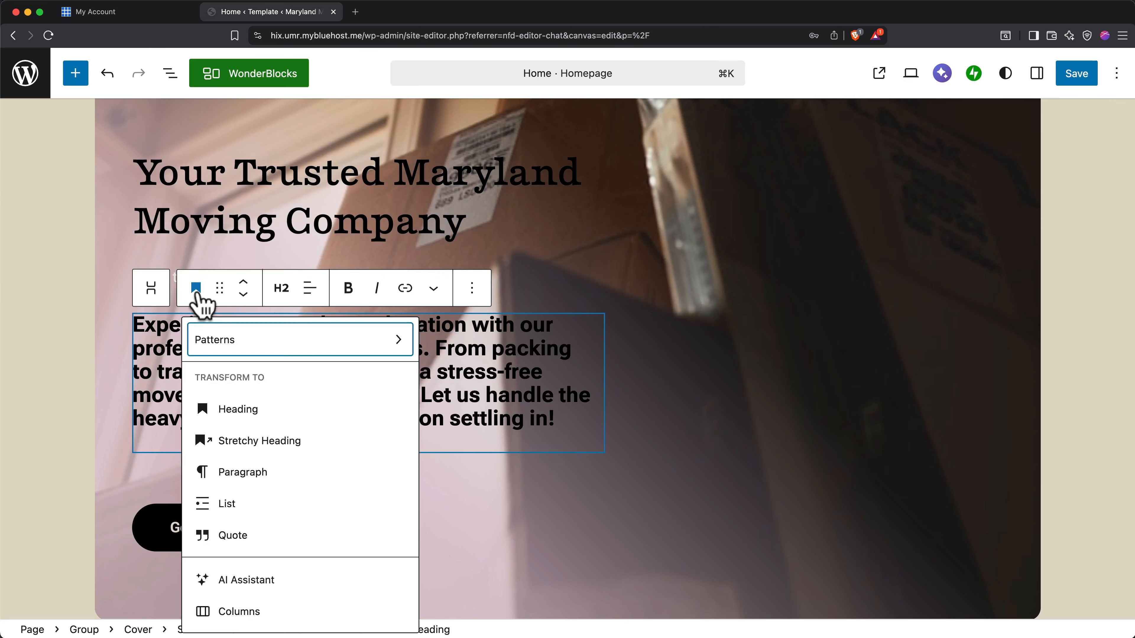
click(234, 476)
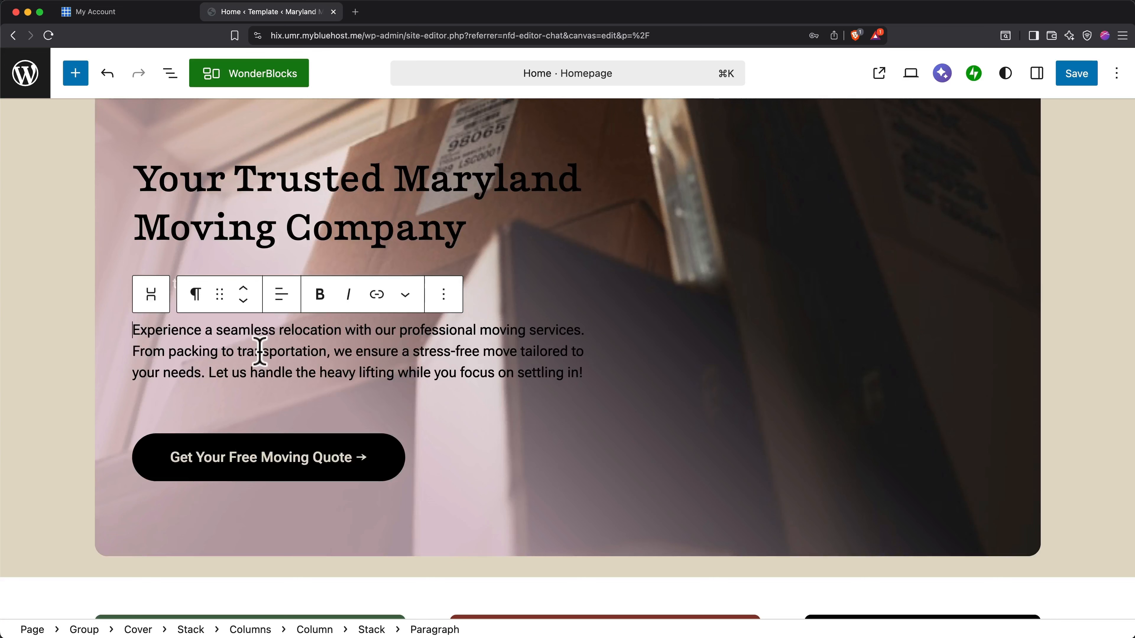
Align the text of the hero's intro paragraph to the right.
click(284, 304)
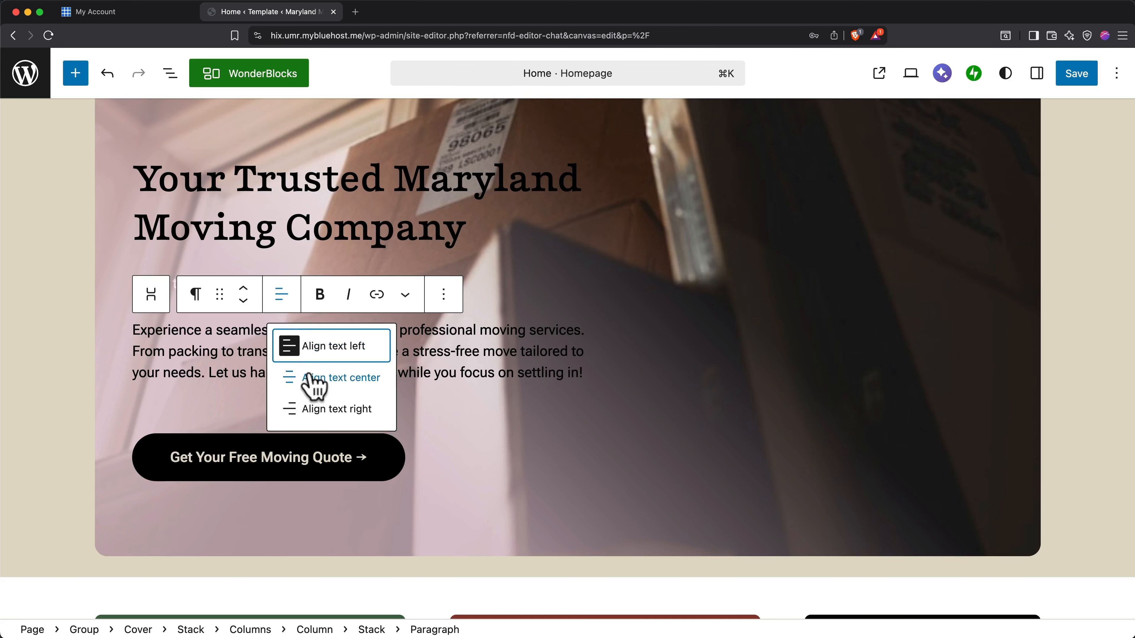
click(319, 408)
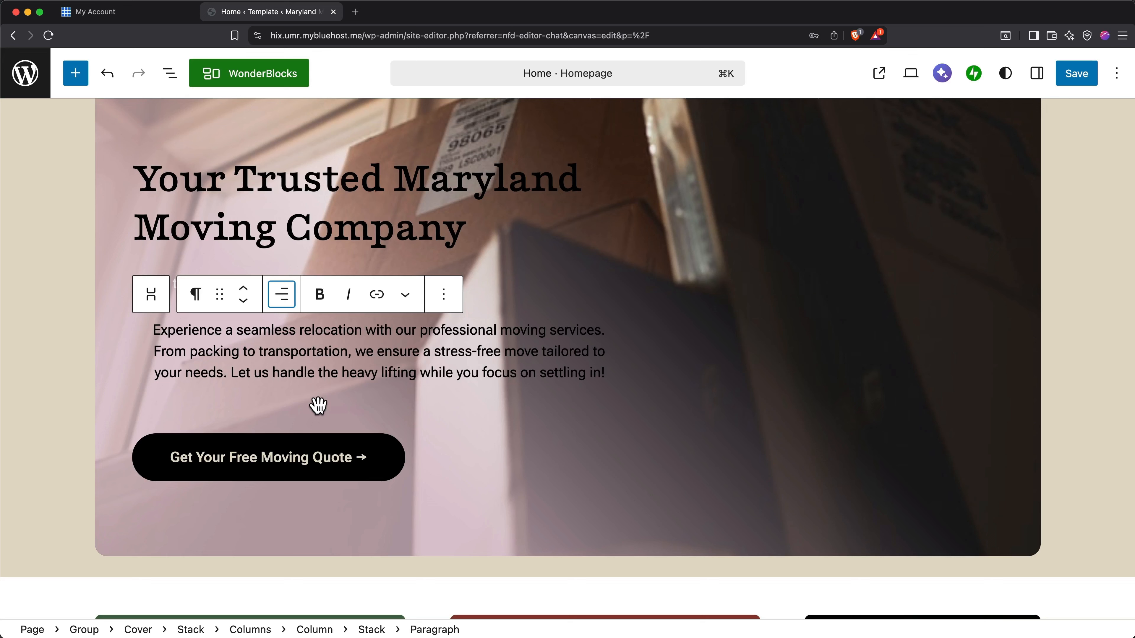
Align the text of the hero's intro paragraph back to the left.
click(283, 304)
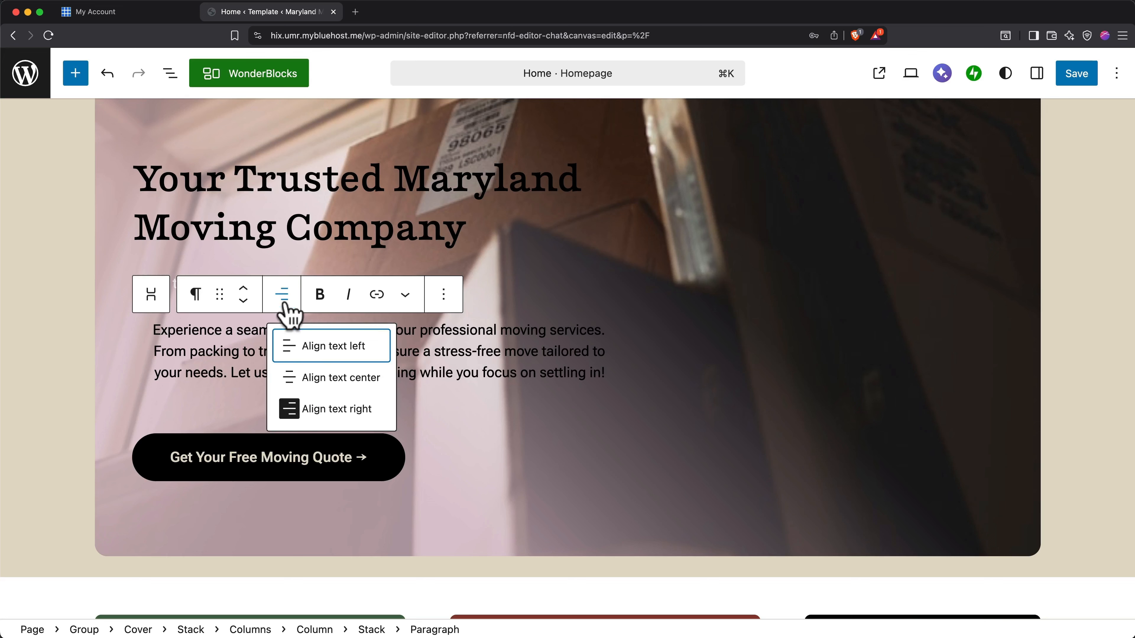
click(304, 353)
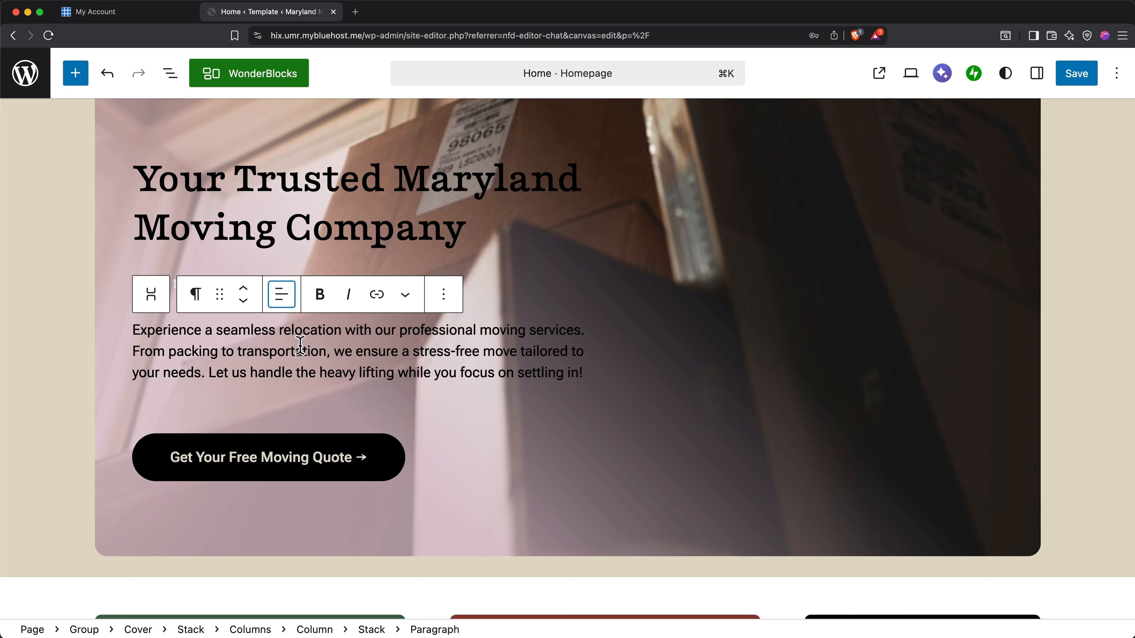
Try bold and italic formatting on "seamless relocation" in the hero's intro paragraph, removing each one again.
drag(215, 330, 340, 333)
click(324, 302)
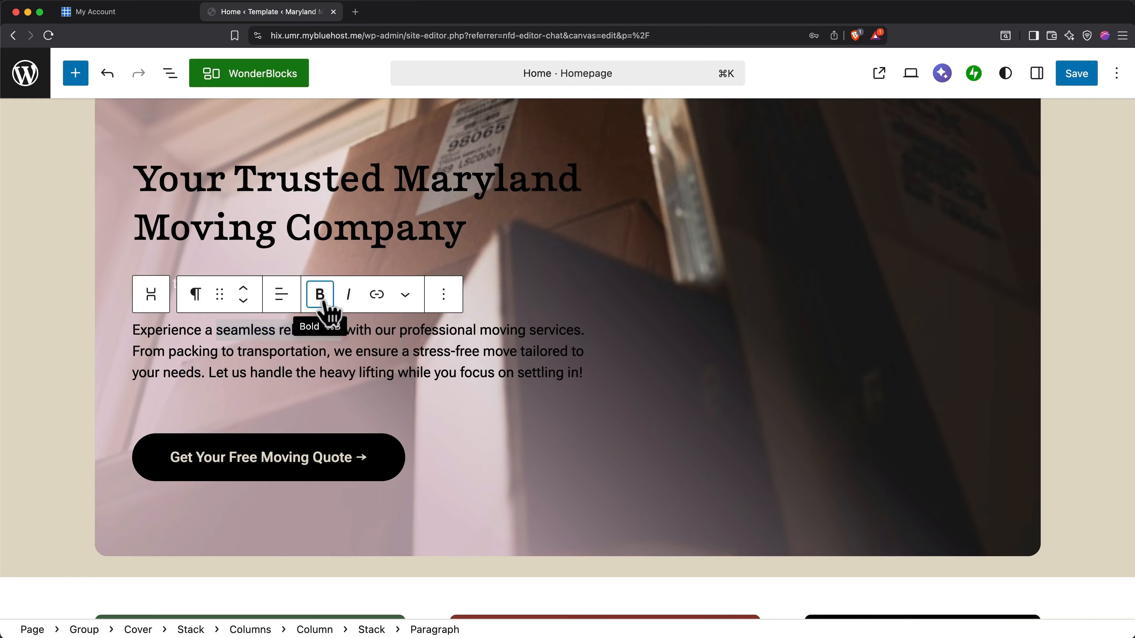
click(324, 302)
click(349, 296)
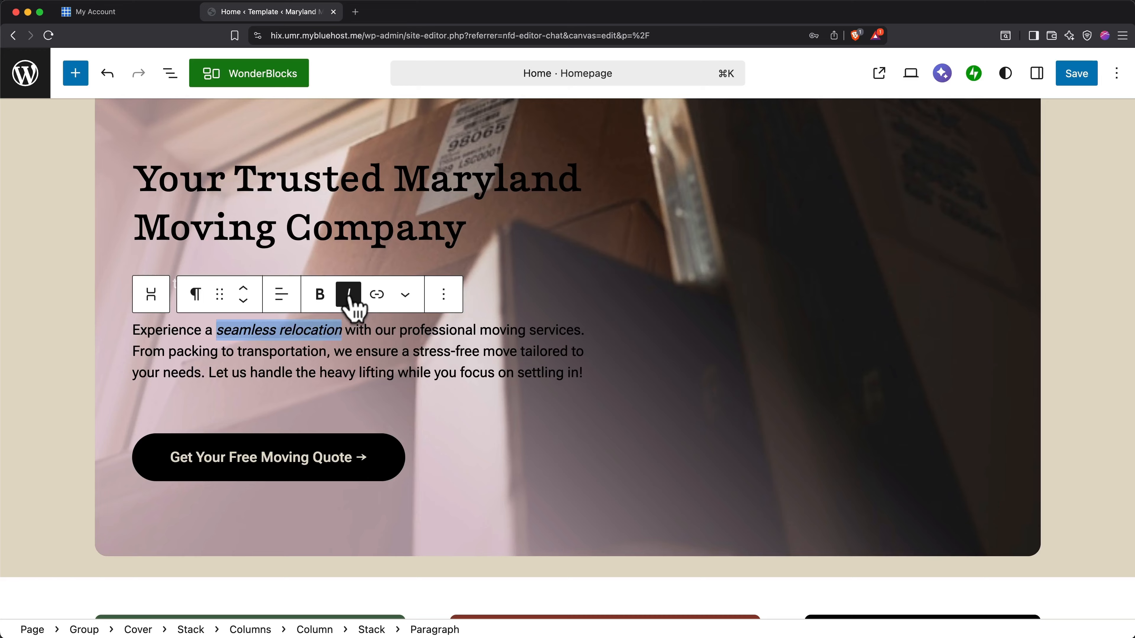
click(349, 296)
click(352, 330)
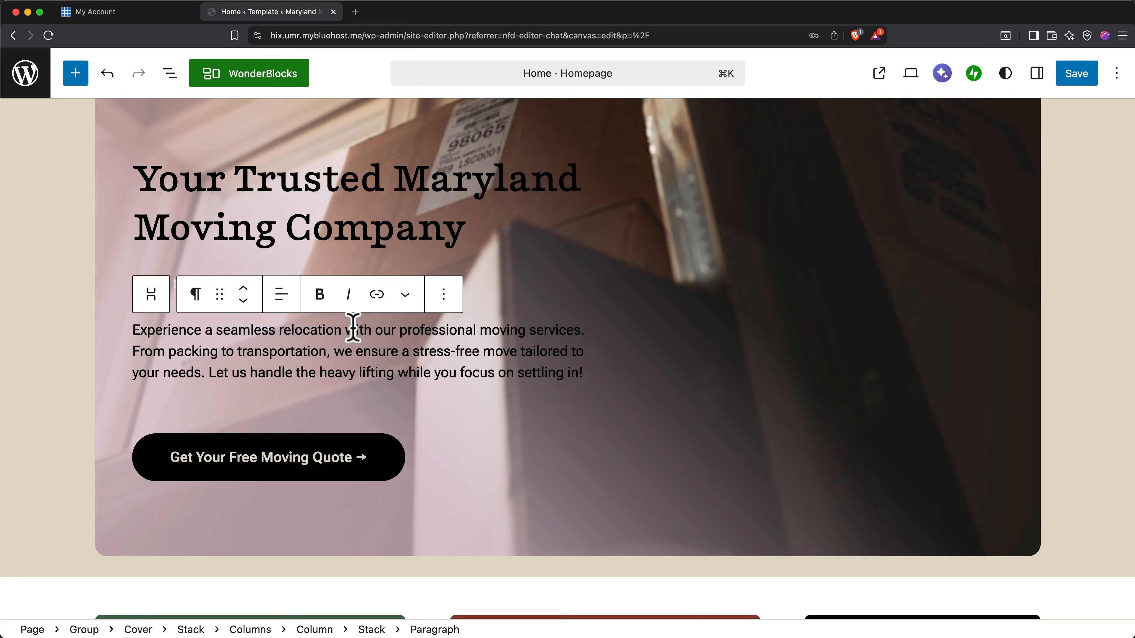
Try several theme colors and custom #1F1412 on the hero heading's text, and set it to Contrast midtone (#1A1A1A).
click(1036, 80)
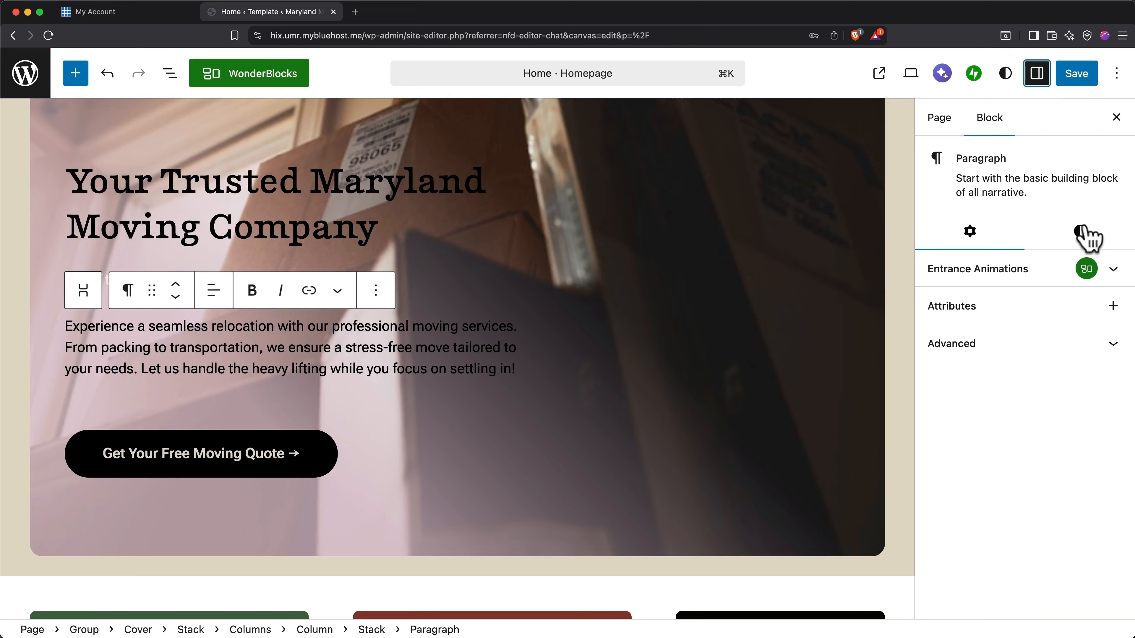
click(1080, 233)
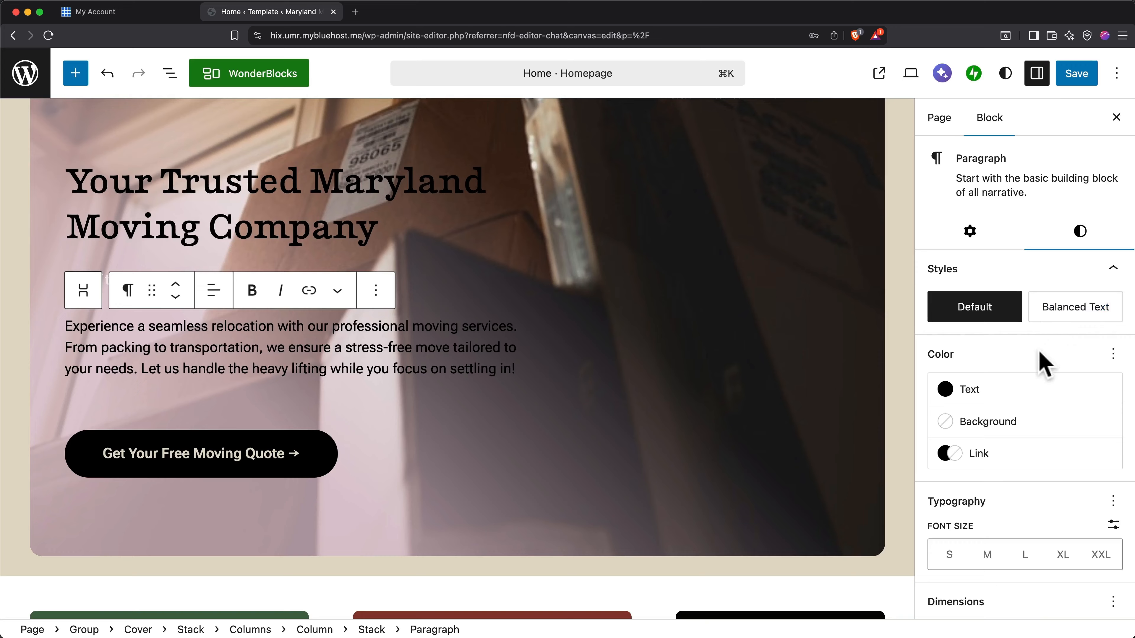
scroll(1041, 362, down, 2)
scroll(1044, 362, down, 3)
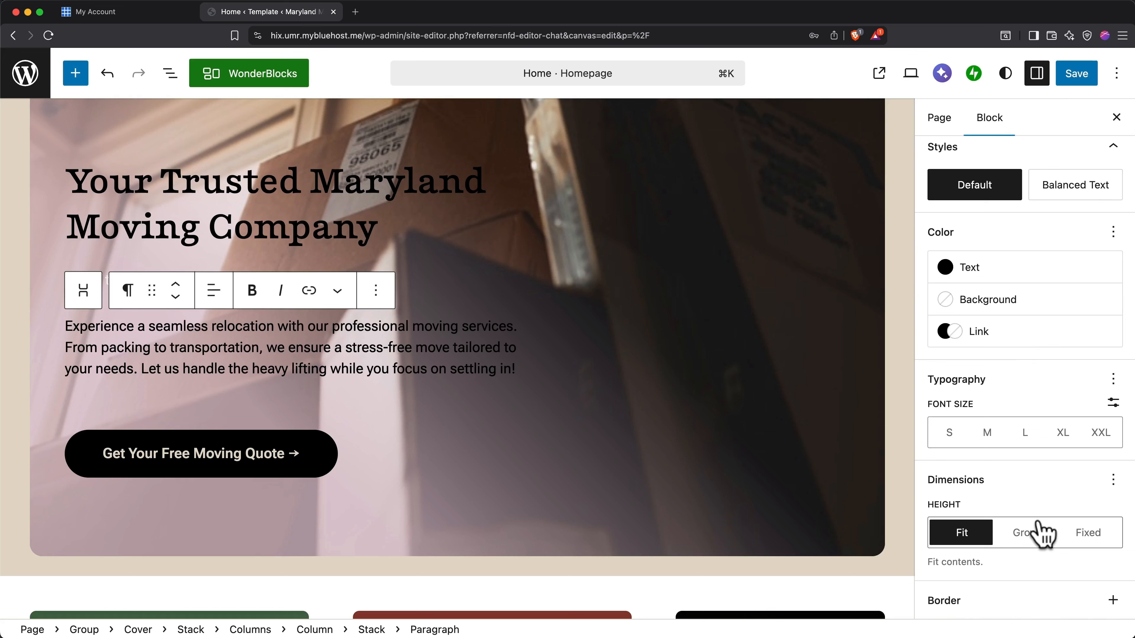
click(382, 233)
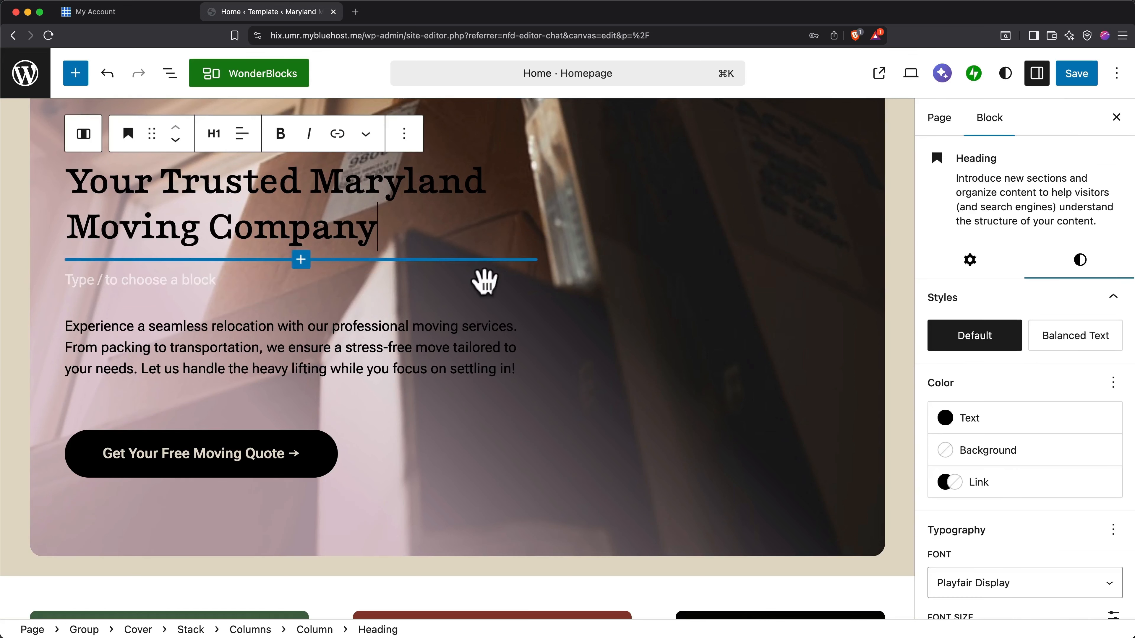
click(974, 420)
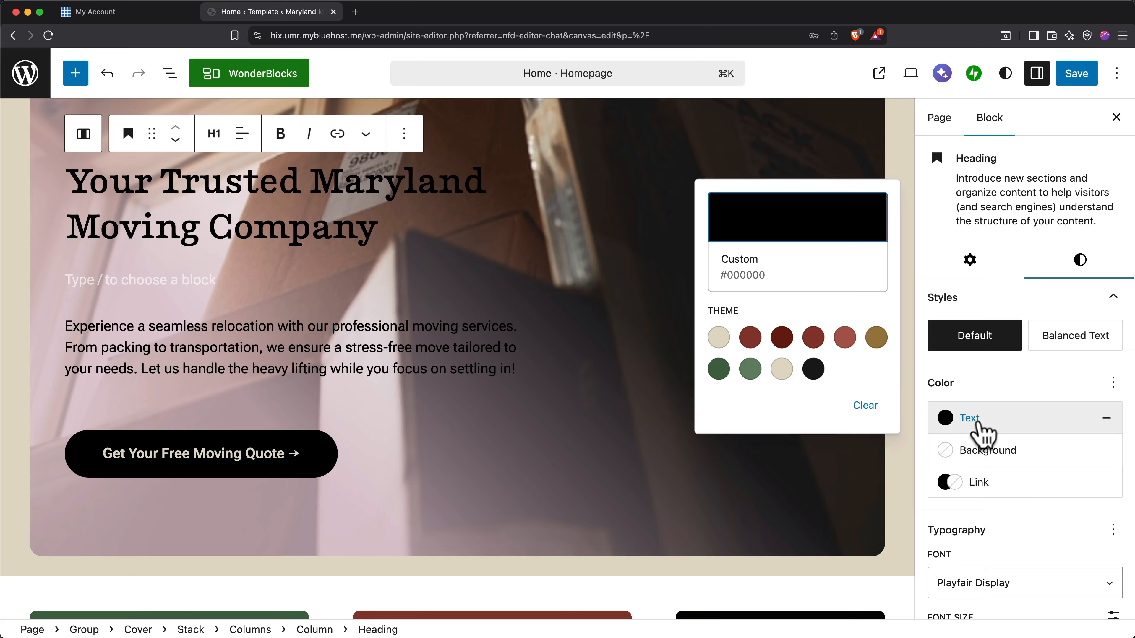
click(877, 338)
click(813, 339)
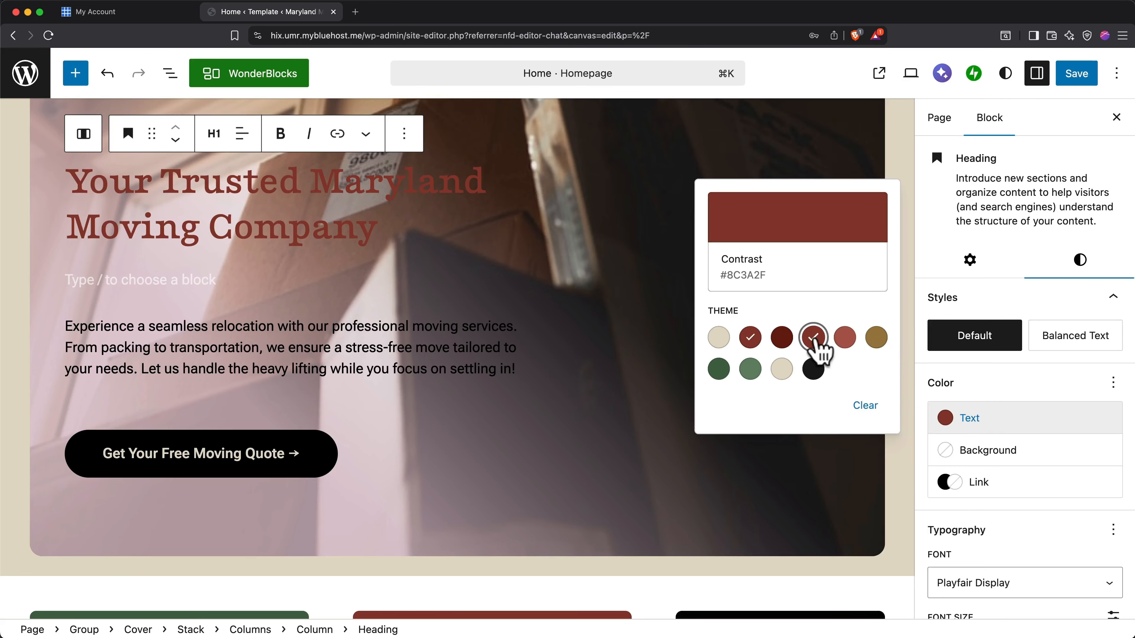
click(782, 338)
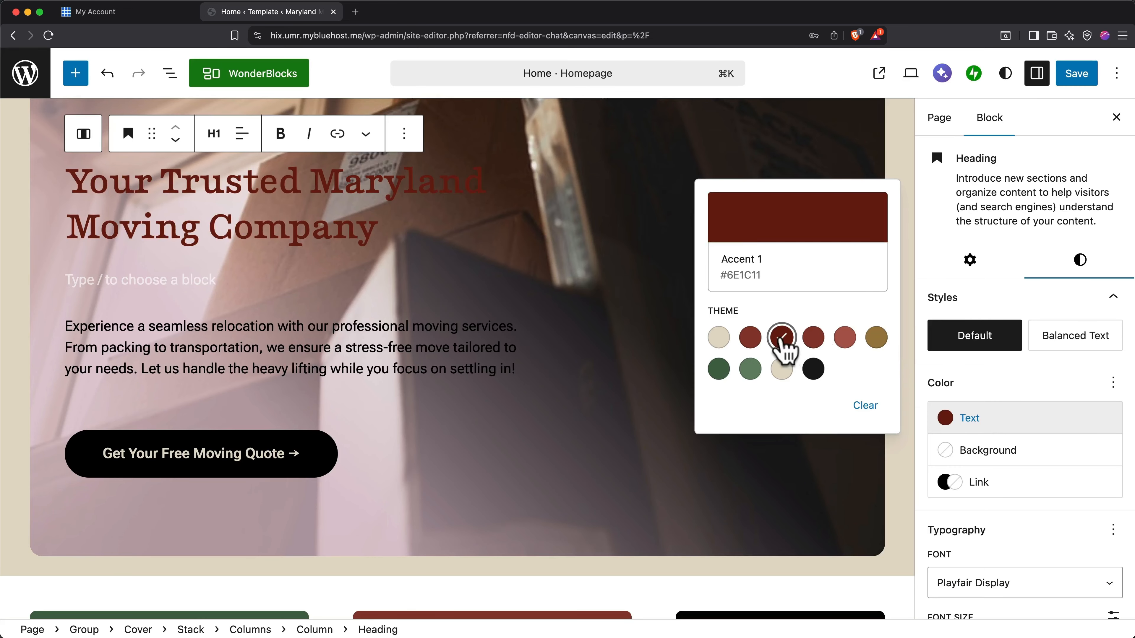
click(764, 228)
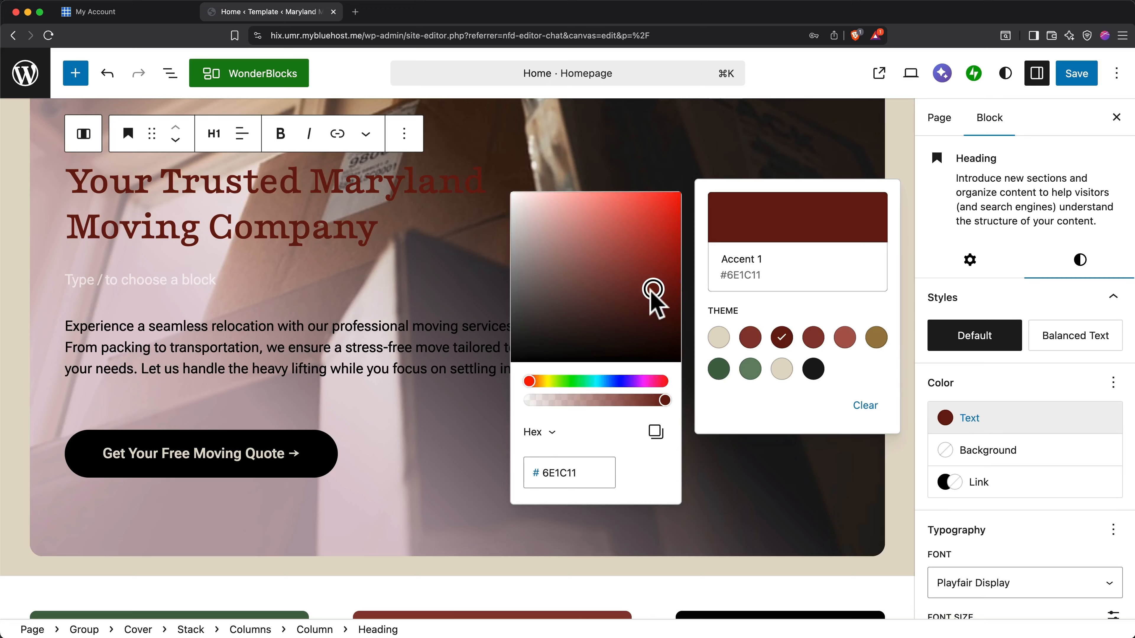
drag(654, 290, 582, 343)
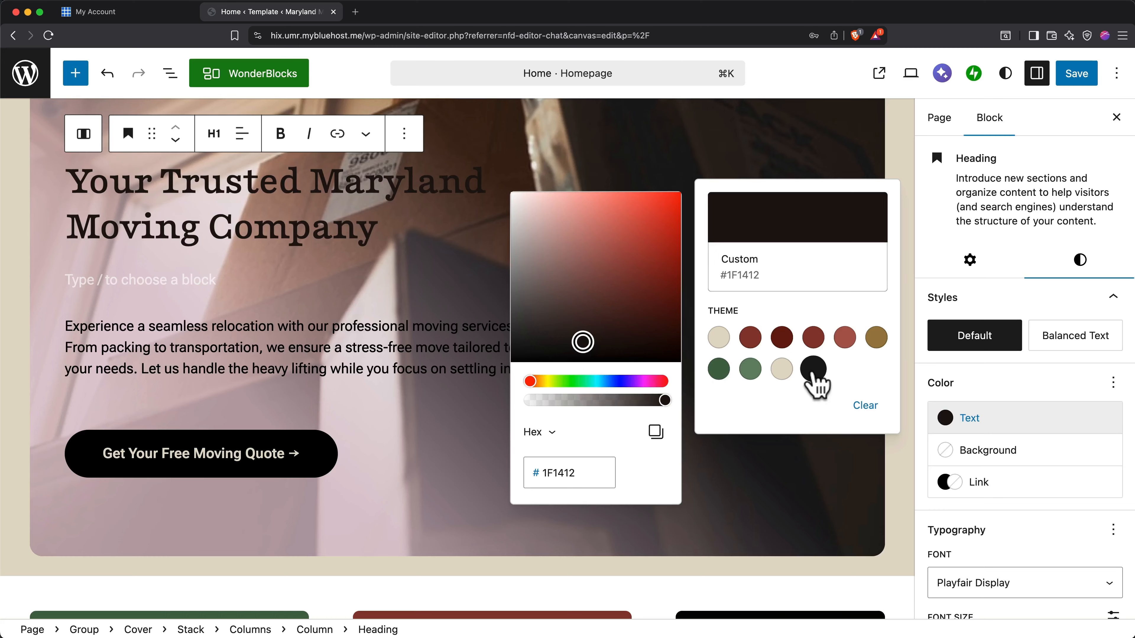
click(813, 370)
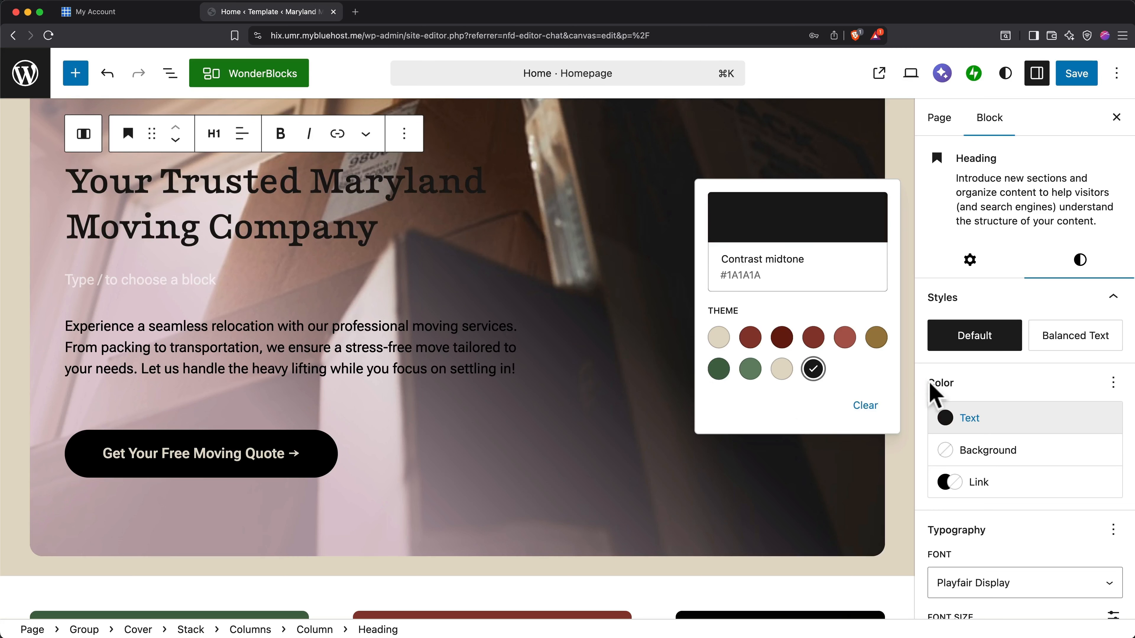
click(998, 386)
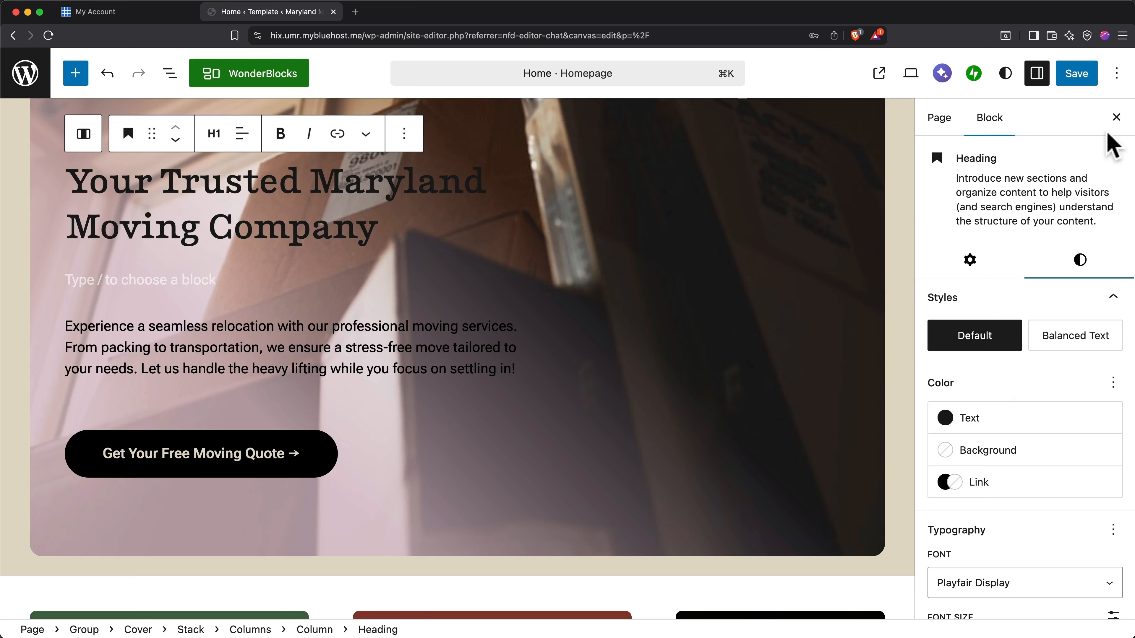
click(1116, 118)
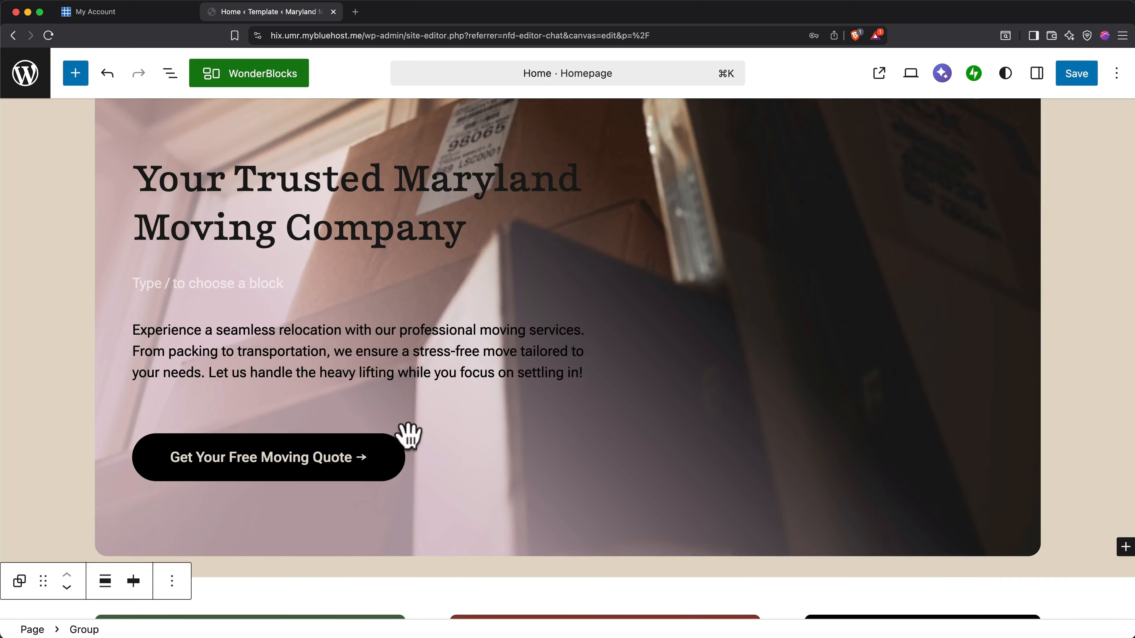
Shorten the hero button's label to "Get Your FREE Quote →", with FREE in capitals.
click(346, 459)
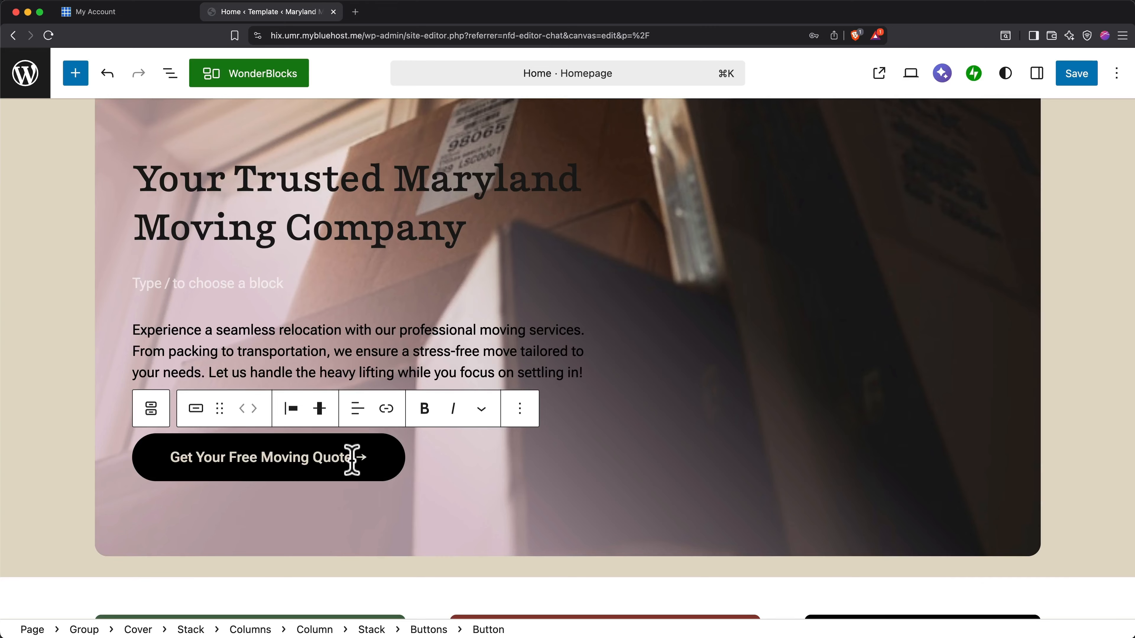
double_click(271, 461)
key(BackSpace)
key(BackSpace)
key(BackSpace)
key(BackSpace)
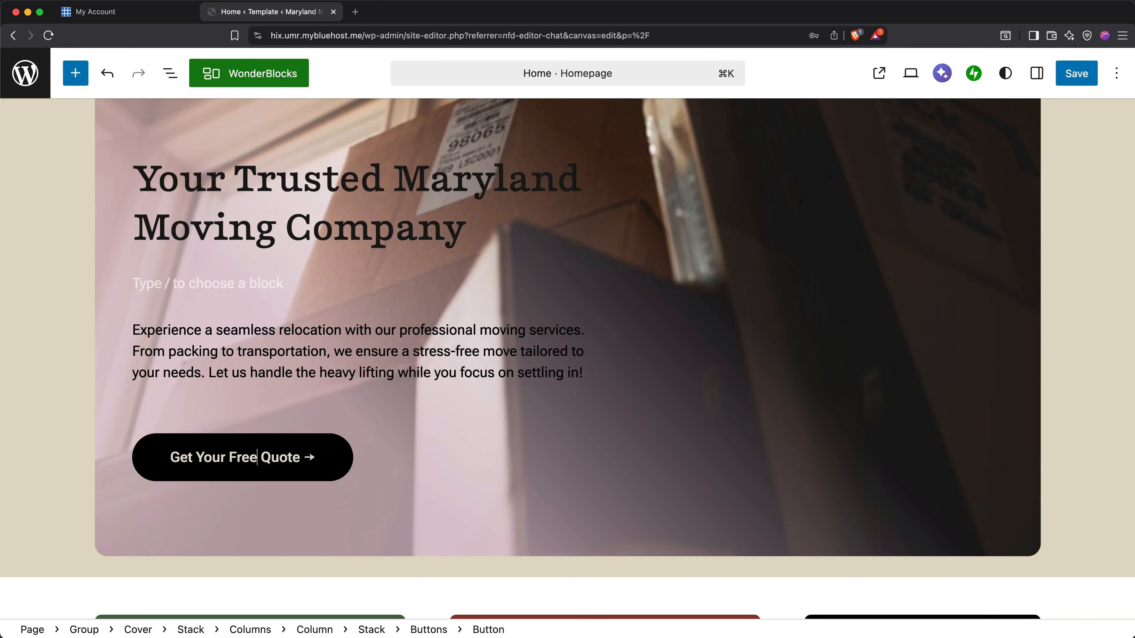
text(REE)
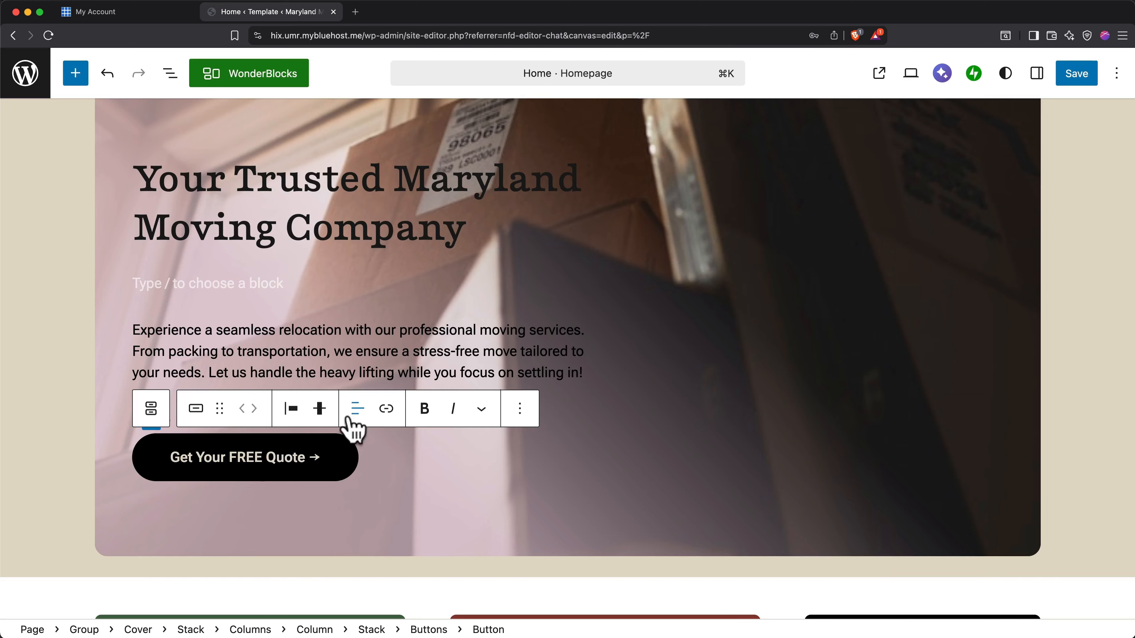
Link the hero's quote button to the Contact Us page.
click(386, 410)
text(contact)
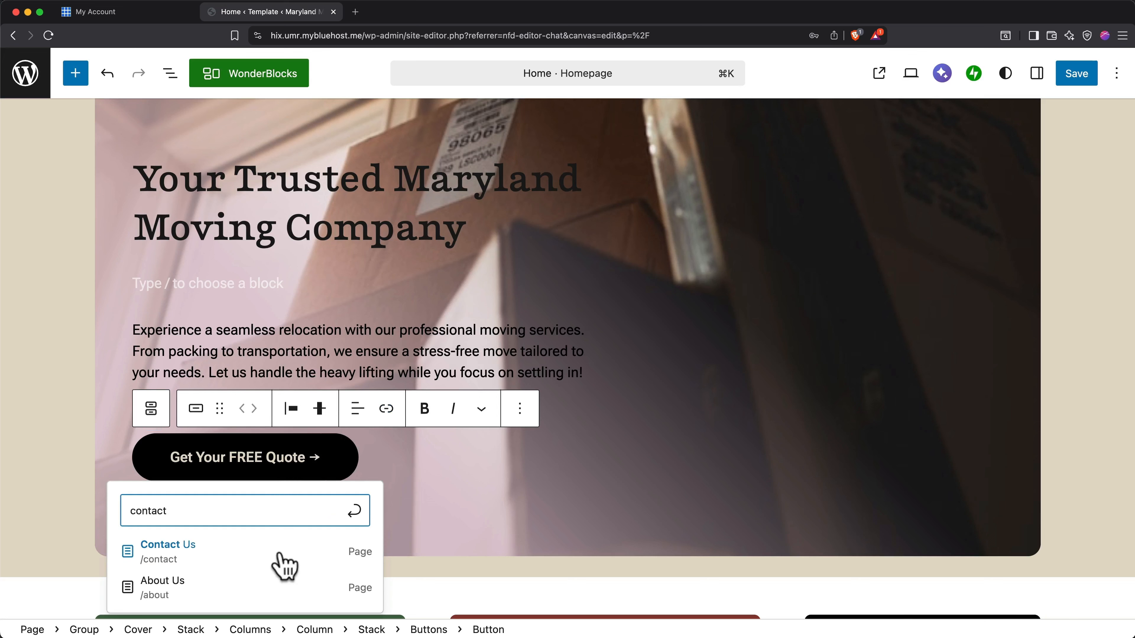
click(285, 565)
click(285, 565)
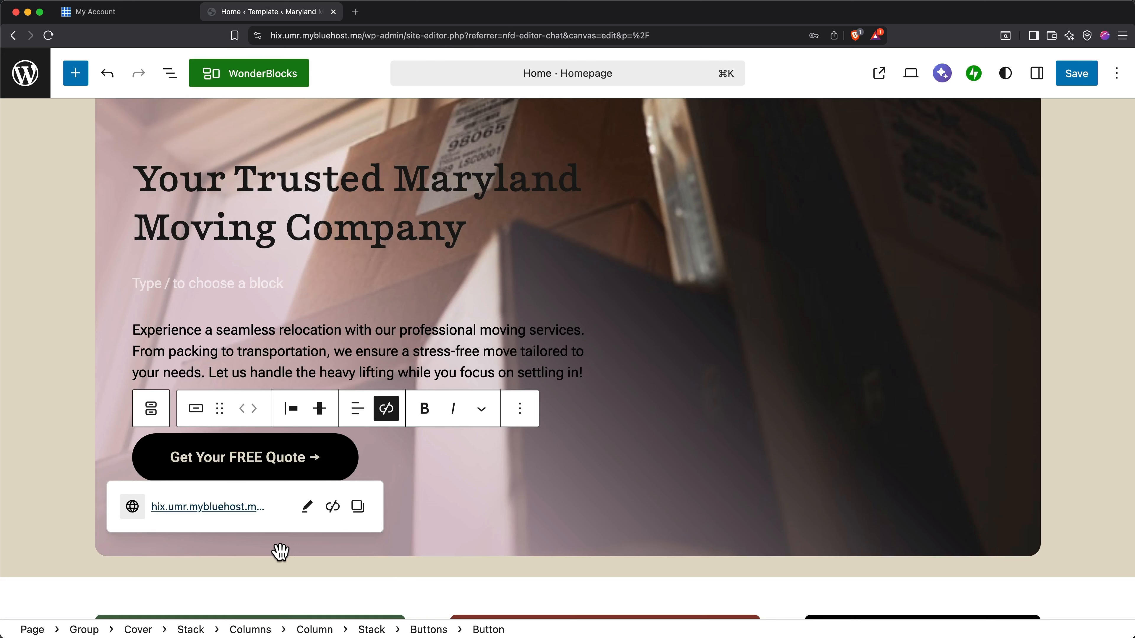
Examine the quote button's style settings for color, typography, padding and border.
click(1036, 73)
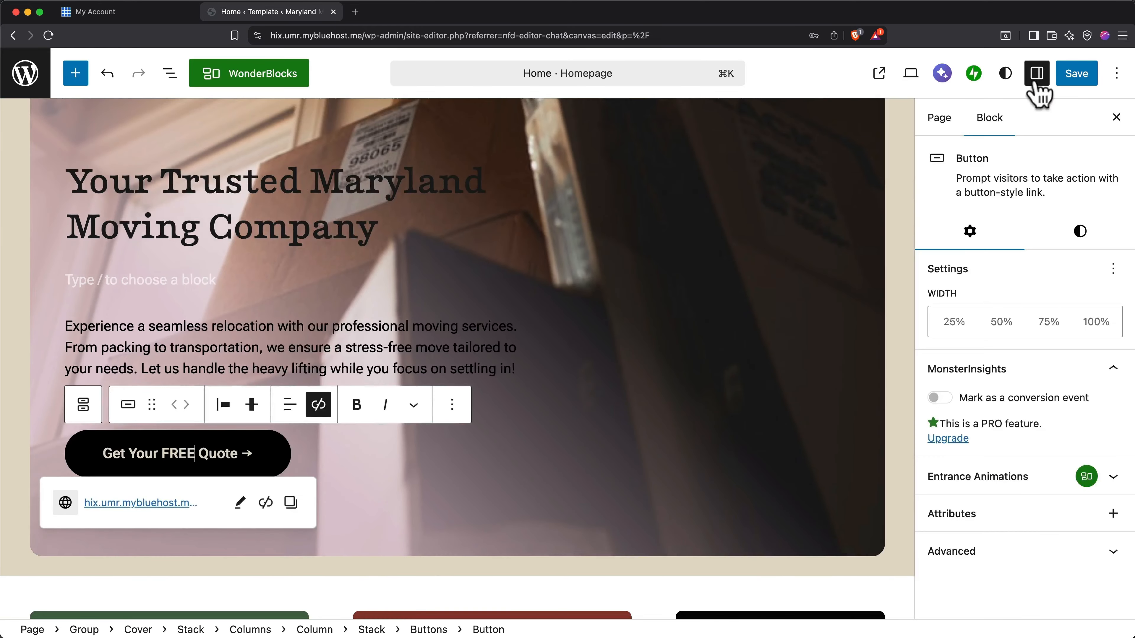
click(1081, 231)
scroll(1082, 215, down, 1)
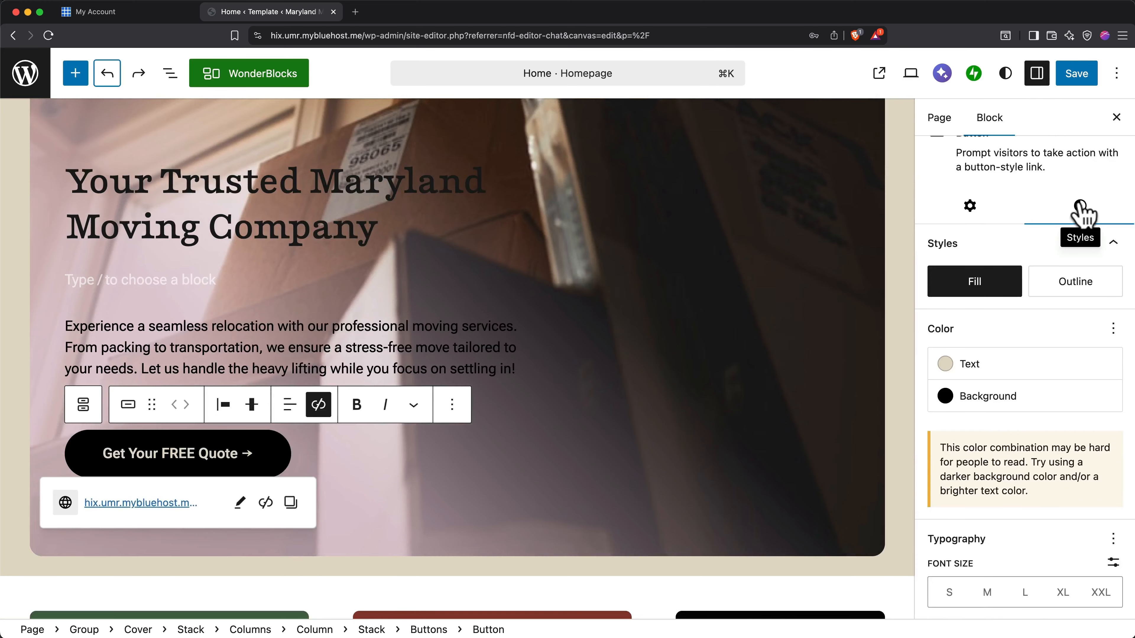
scroll(1084, 213, down, 5)
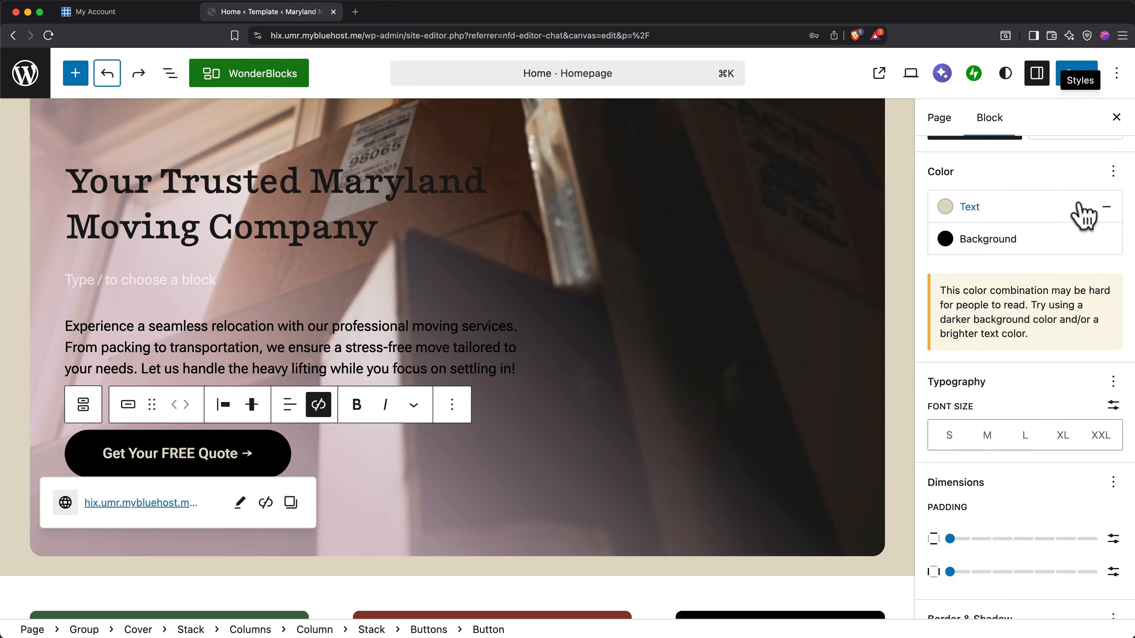
scroll(1047, 349, down, 5)
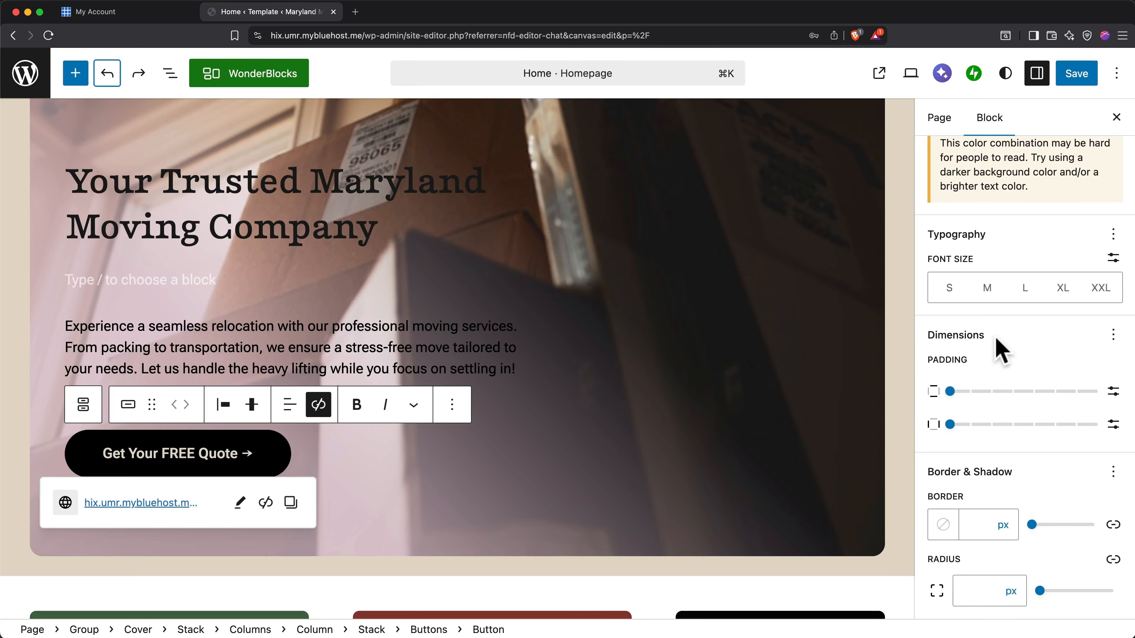
Open the replacement options for the night storefront image beside the "Why Choose Us?" card.
scroll(825, 385, down, 4)
scroll(822, 386, down, 4)
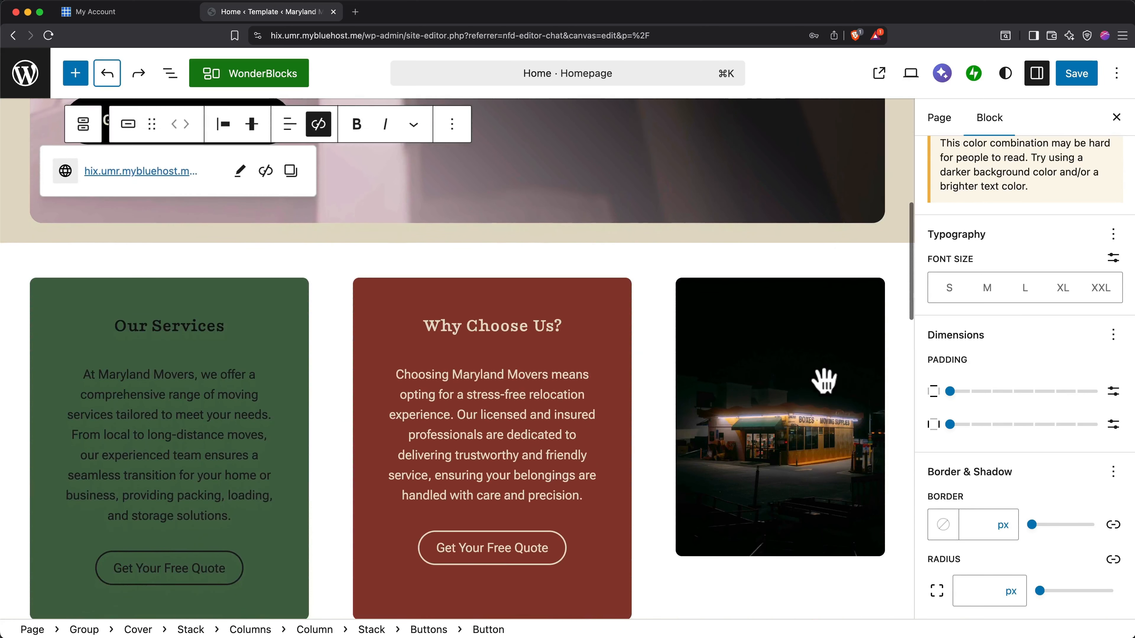
click(810, 379)
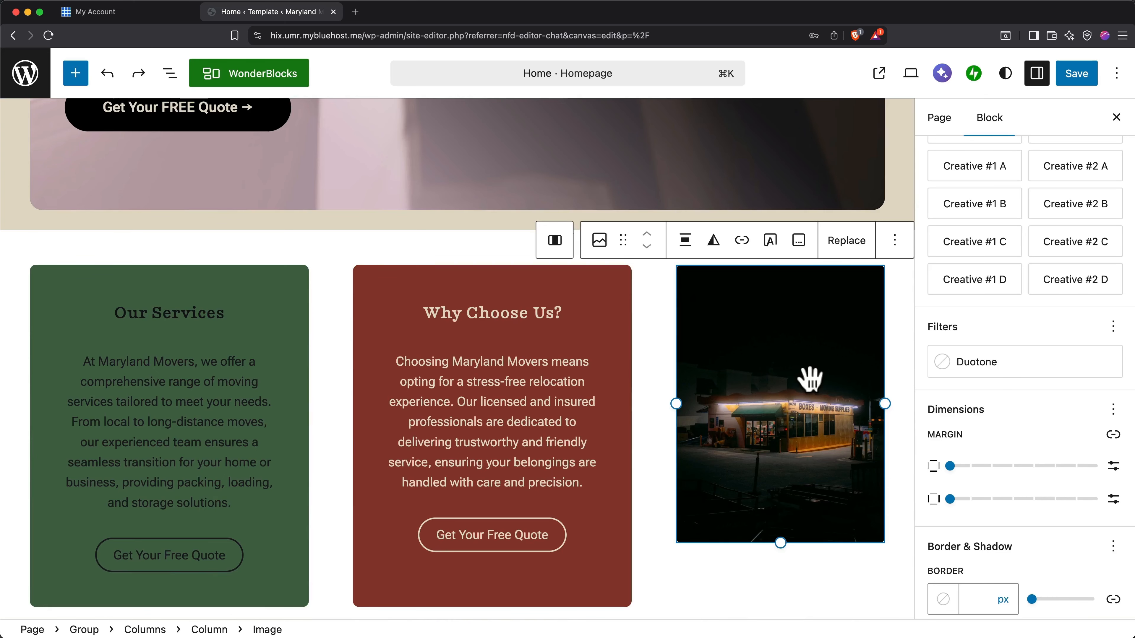
click(849, 244)
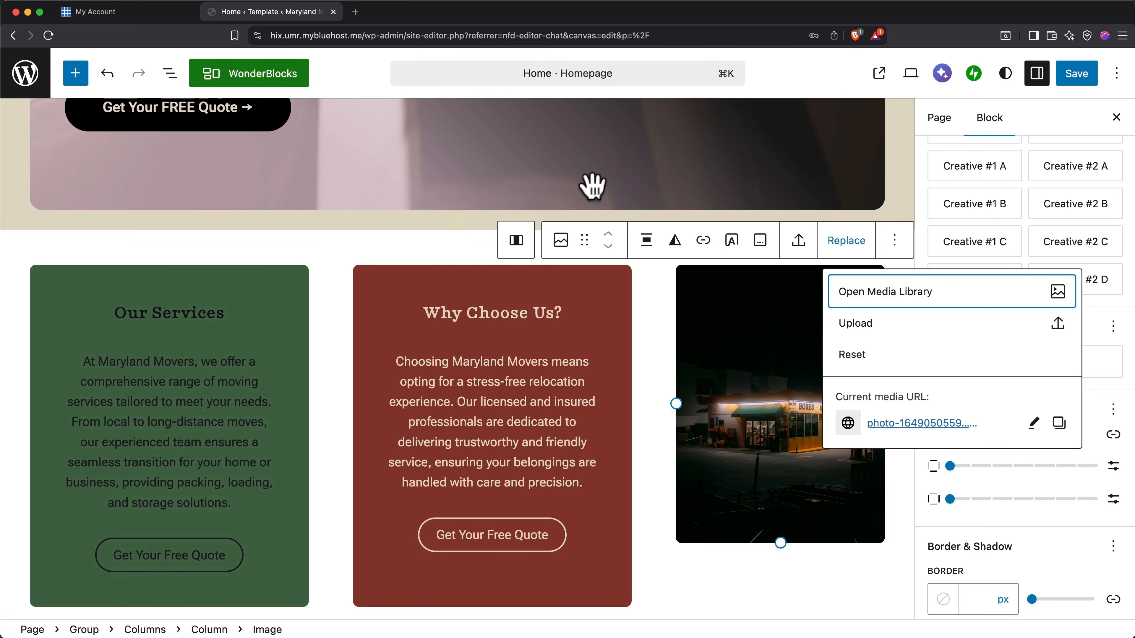
Open pexels.com in a new browser tab and search its photos for "moving company".
click(356, 13)
text(pex)
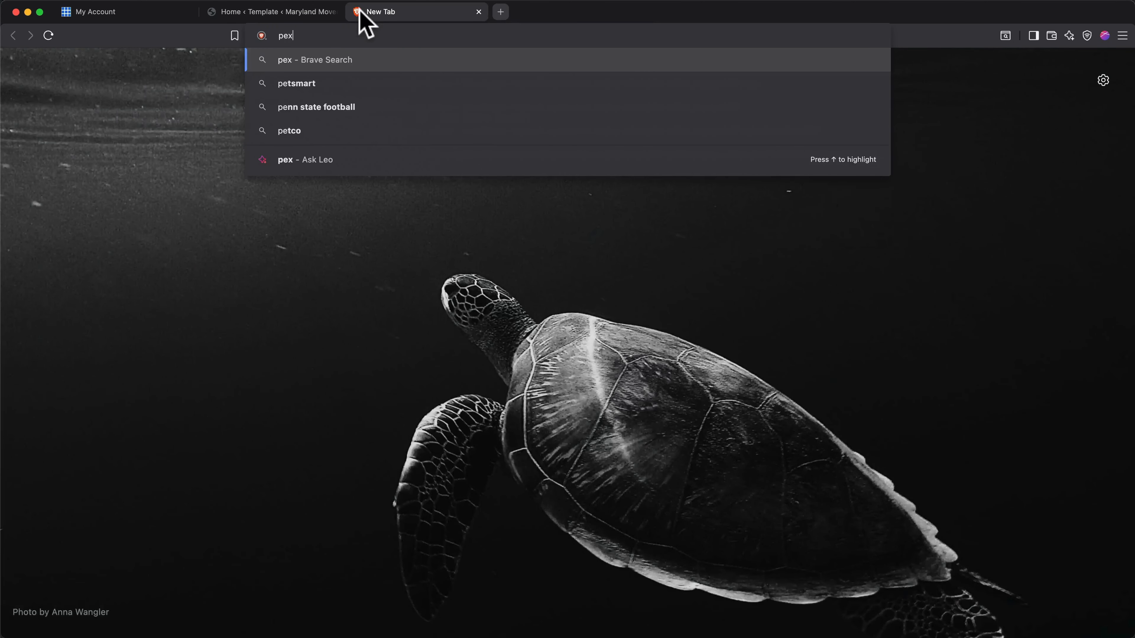
text(els.com)
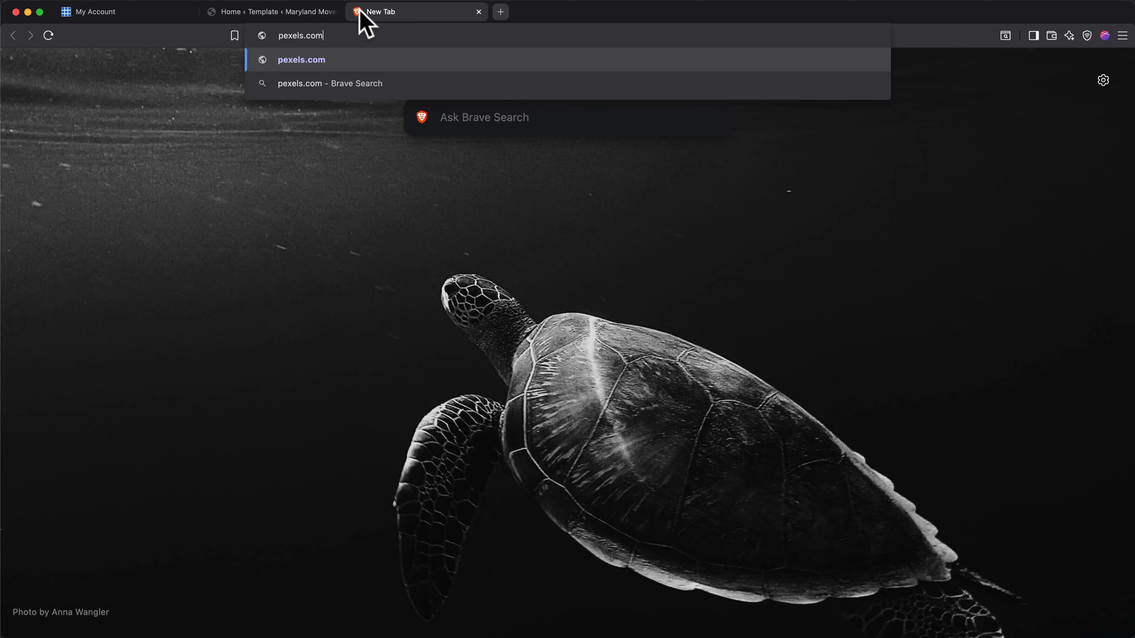
key(Return)
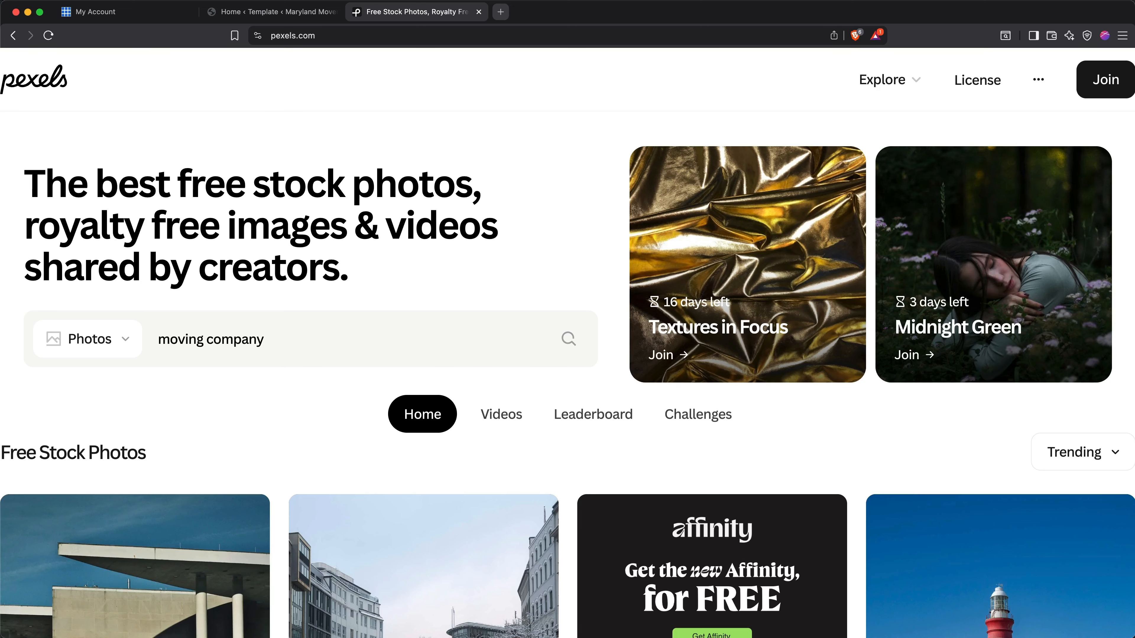
key(Return)
scroll(356, 253, down, 3)
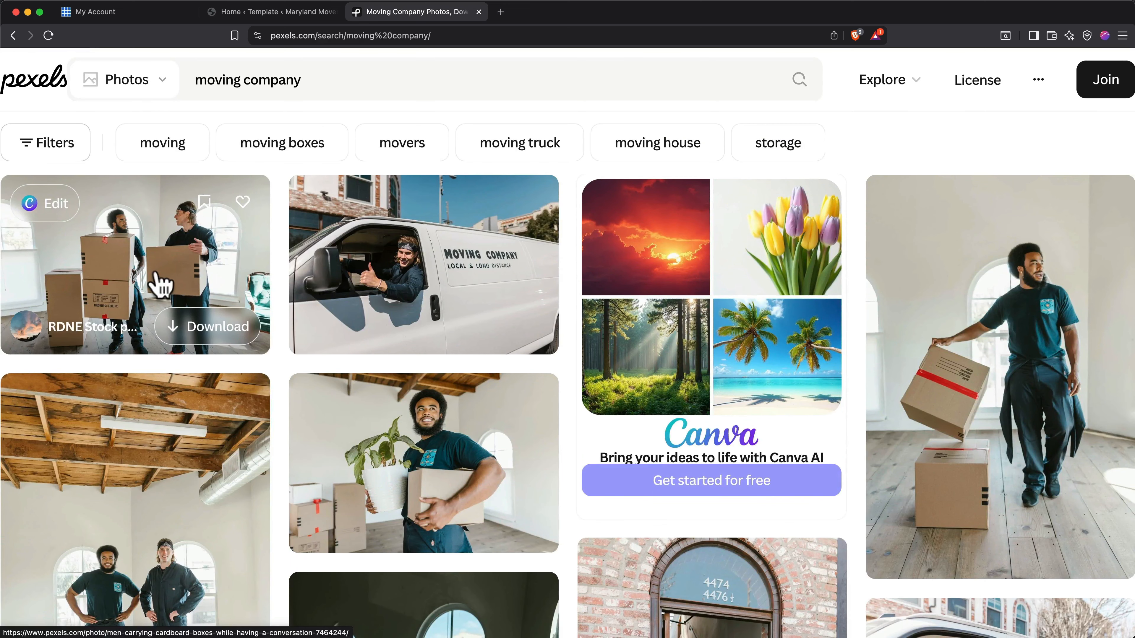
Download the photo of two movers holding cardboard boxes as pexels-rdne-7464244 into 01 Stock Images, and return to the WordPress editor.
click(196, 328)
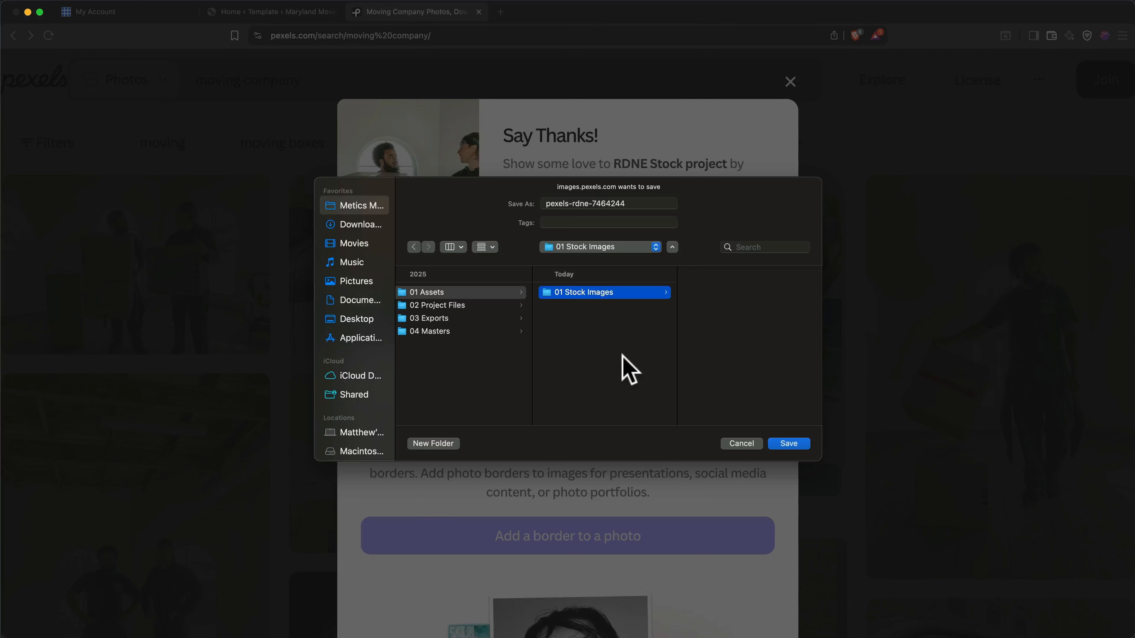
click(789, 443)
key(super+w)
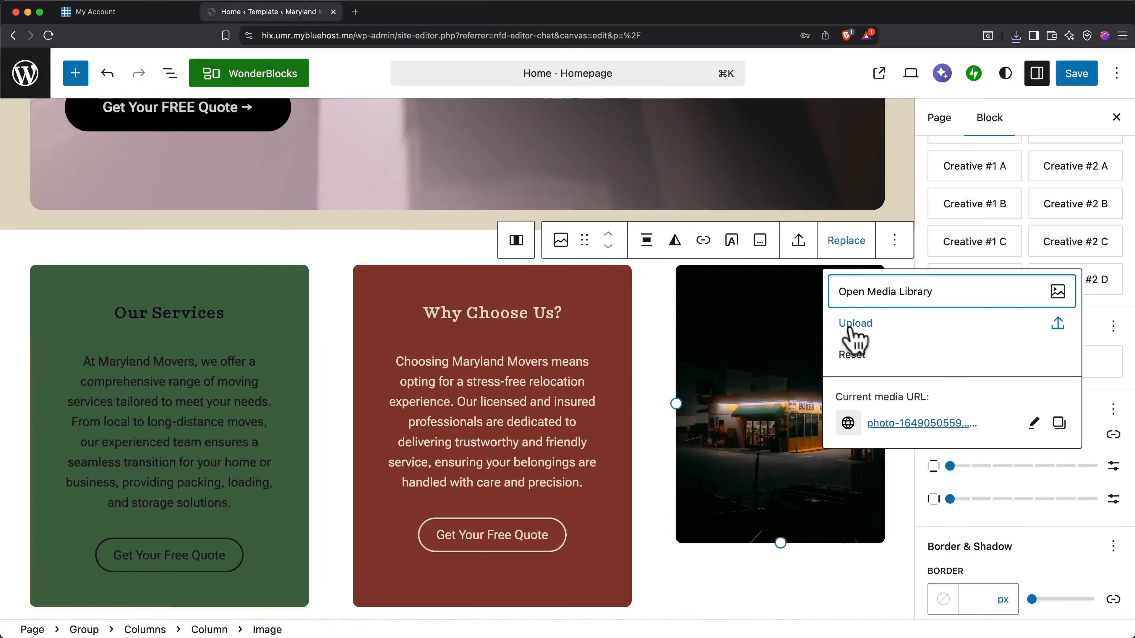
Upload pexels-rdne-7464244.jpg from 01 Stock Images as the replacement for the image beside the "Why Choose Us?" card.
click(850, 329)
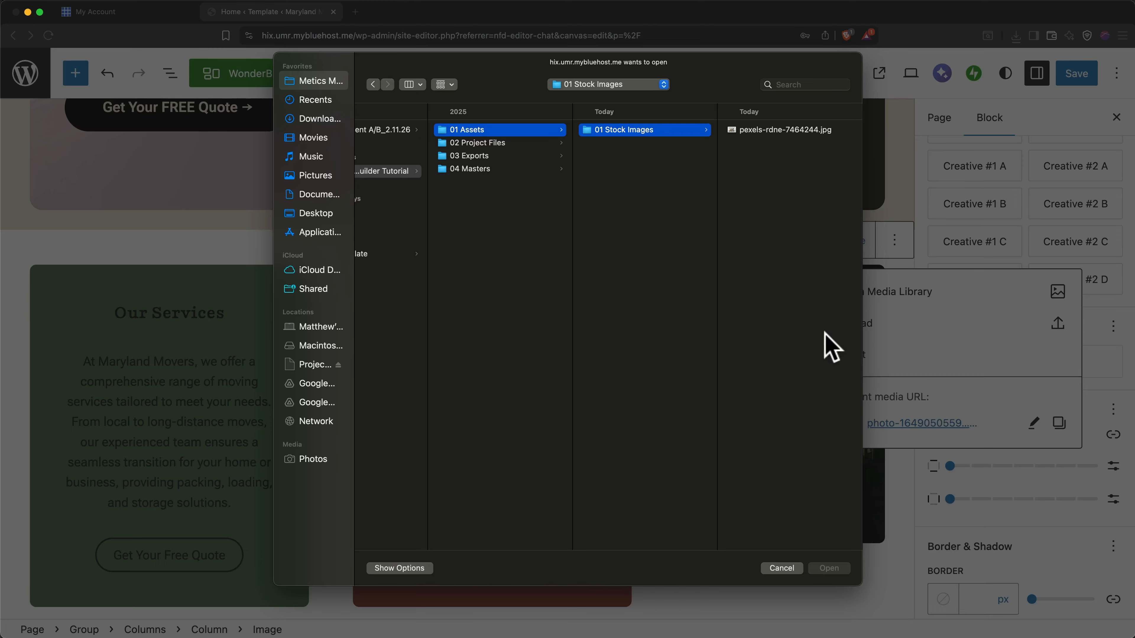
click(783, 130)
double_click(780, 131)
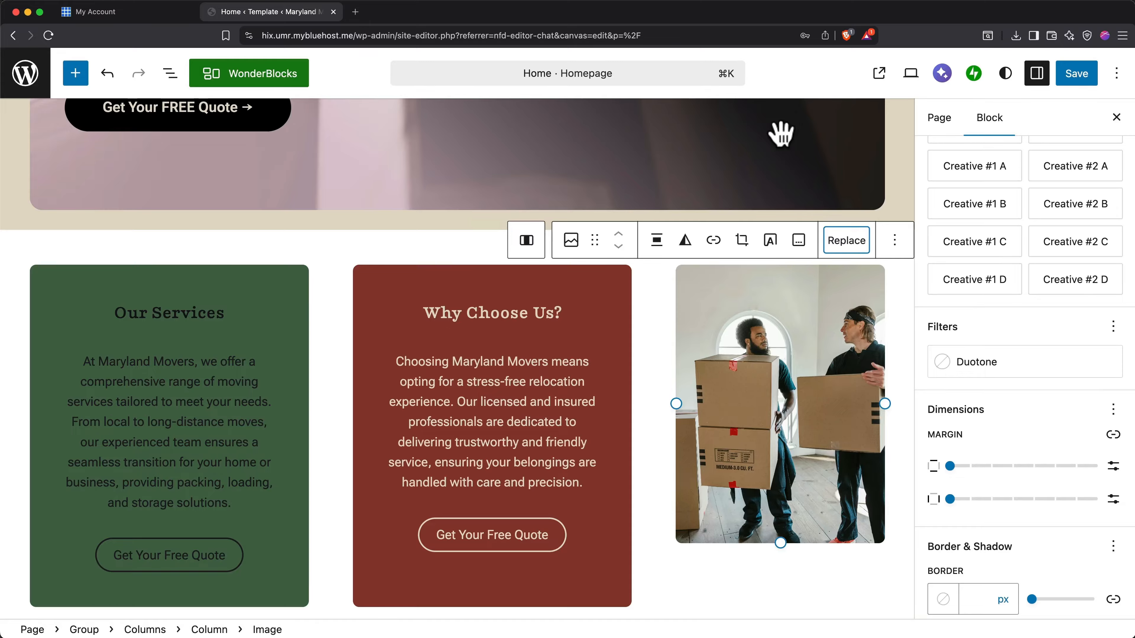
Try the Dots BL, Waves BL, Dots BR, Waves BR and Waves TL styles on the movers image.
scroll(1050, 228, up, 2)
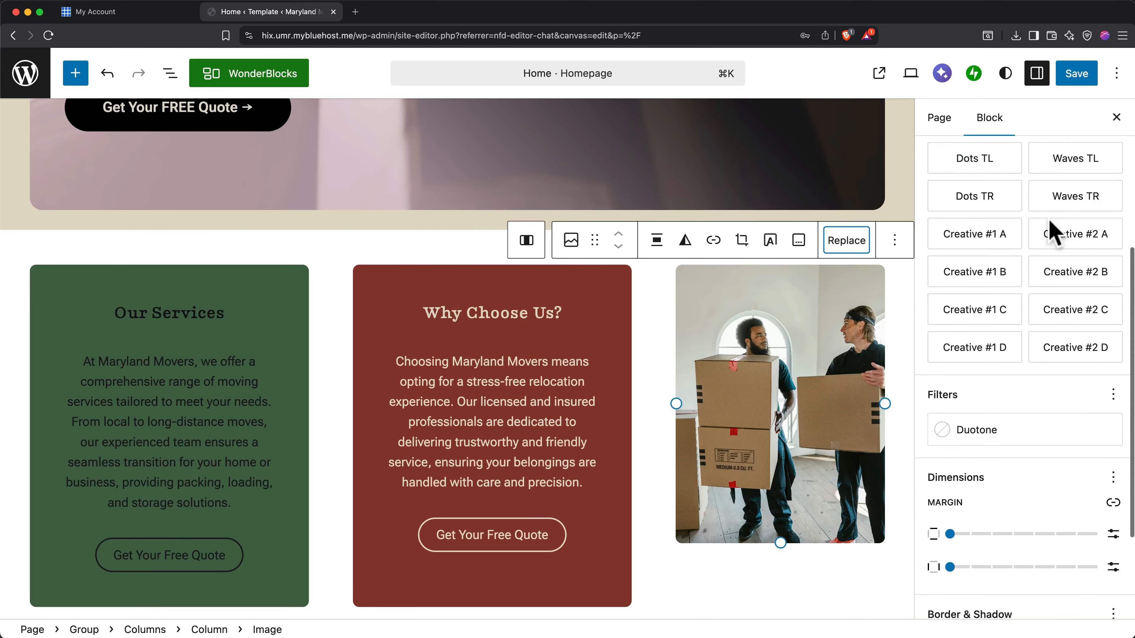
scroll(1052, 231, up, 6)
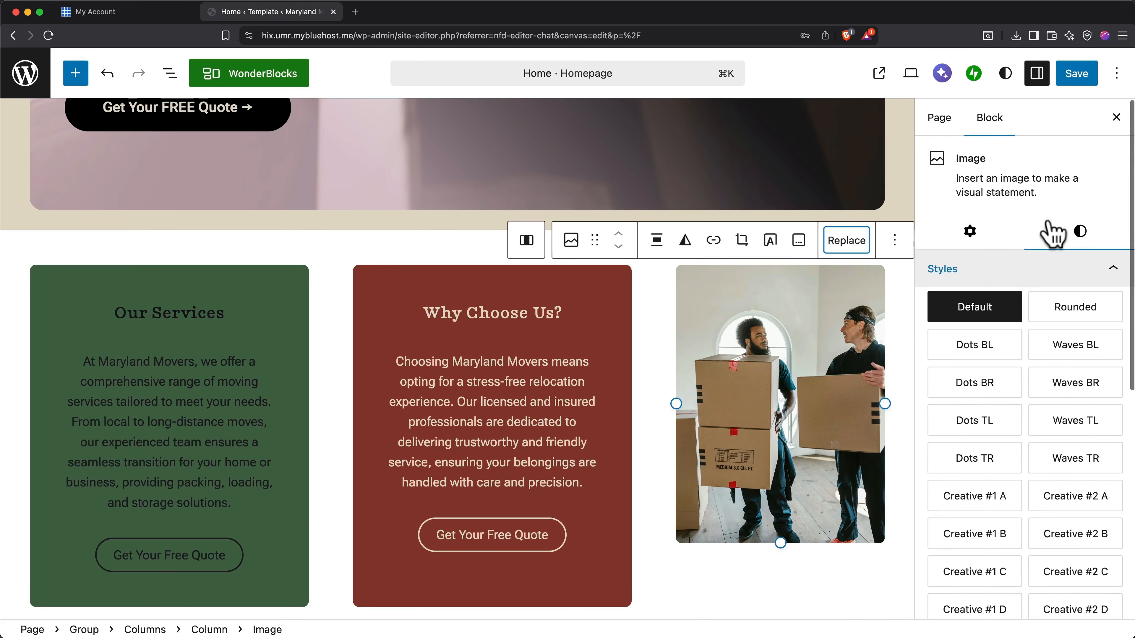
click(1002, 350)
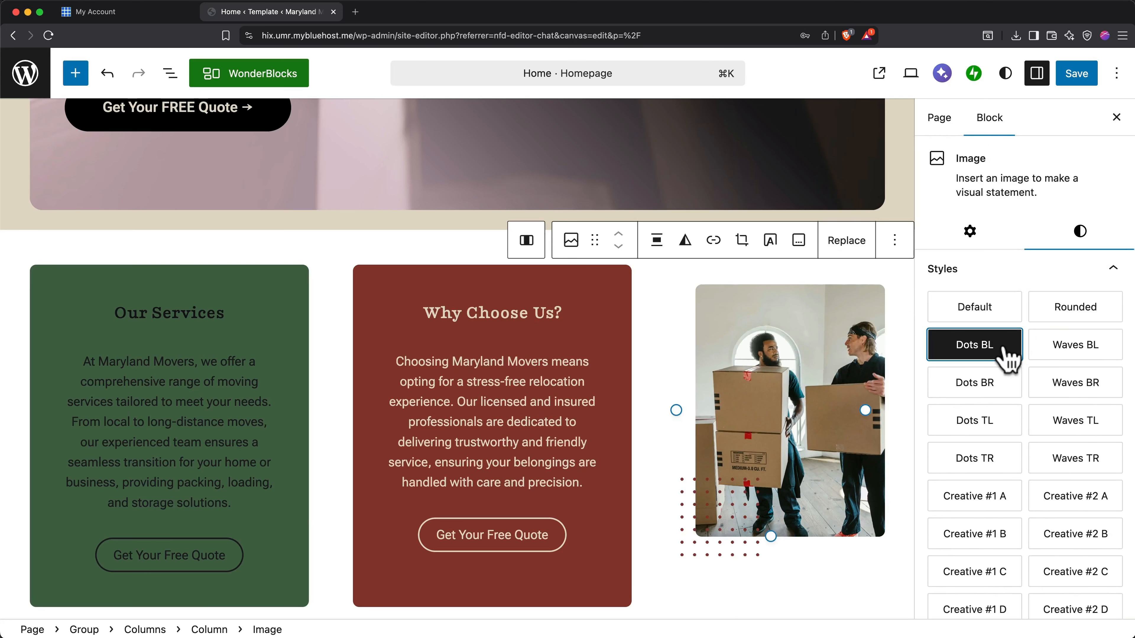
click(1073, 353)
click(1005, 388)
click(1068, 391)
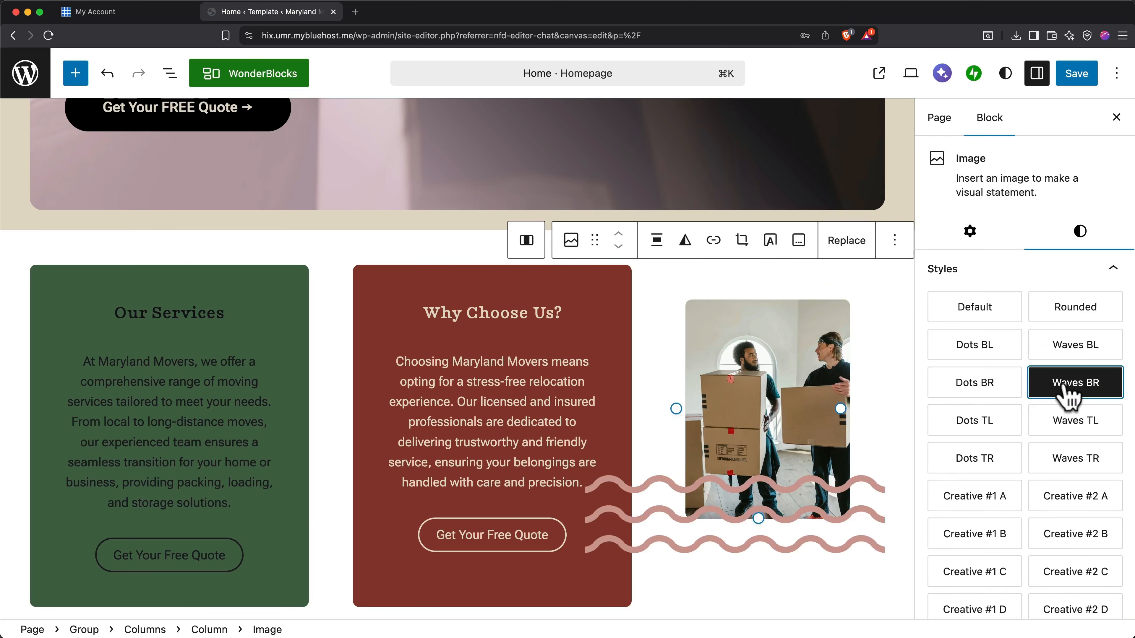
click(1070, 423)
Set the border width of the movers image to 0 px.
scroll(1069, 433, down, 8)
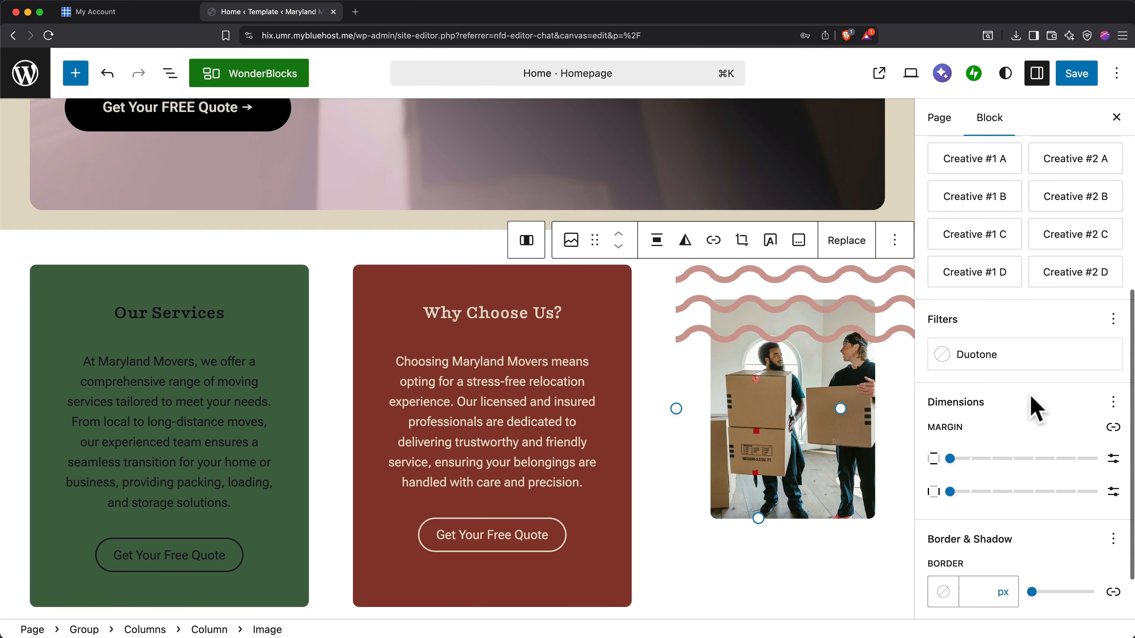
scroll(1021, 364, down, 3)
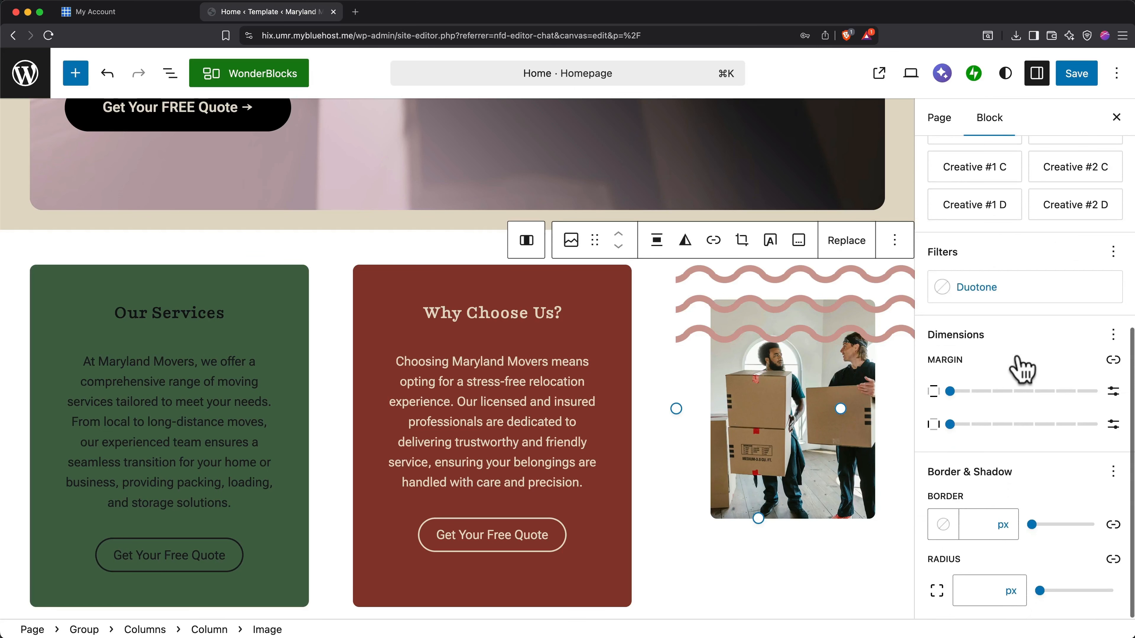
mouse_move(1044, 529)
mouse_down()
mouse_move(1062, 528)
mouse_move(1029, 524)
mouse_up()
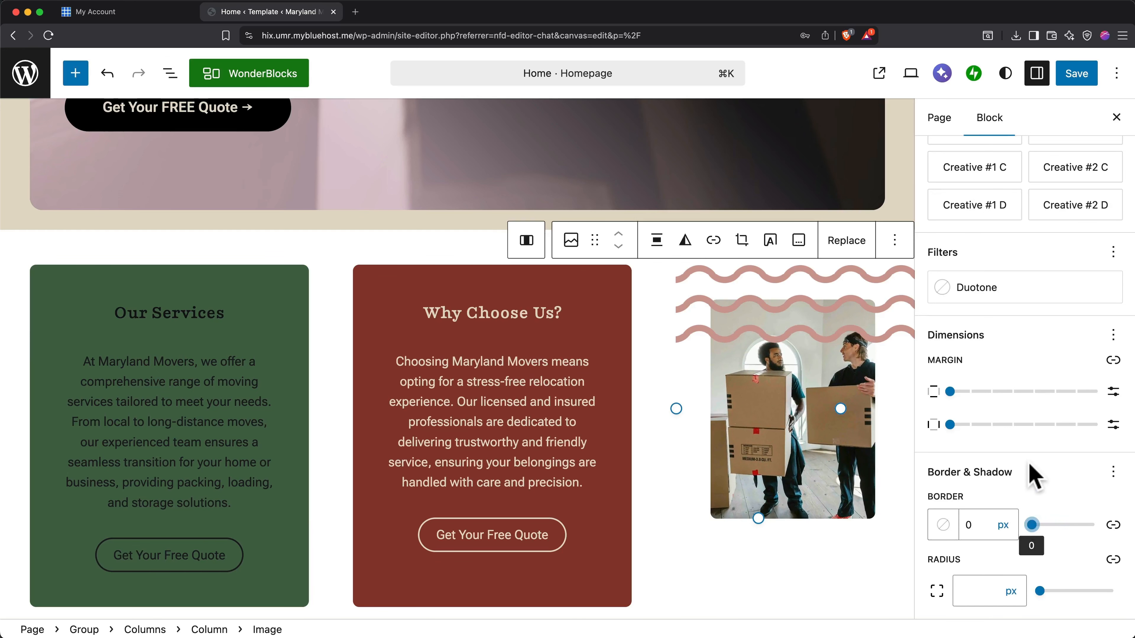
Apply the Dots BL style to the movers image and save the homepage changes.
scroll(1030, 473, up, 10)
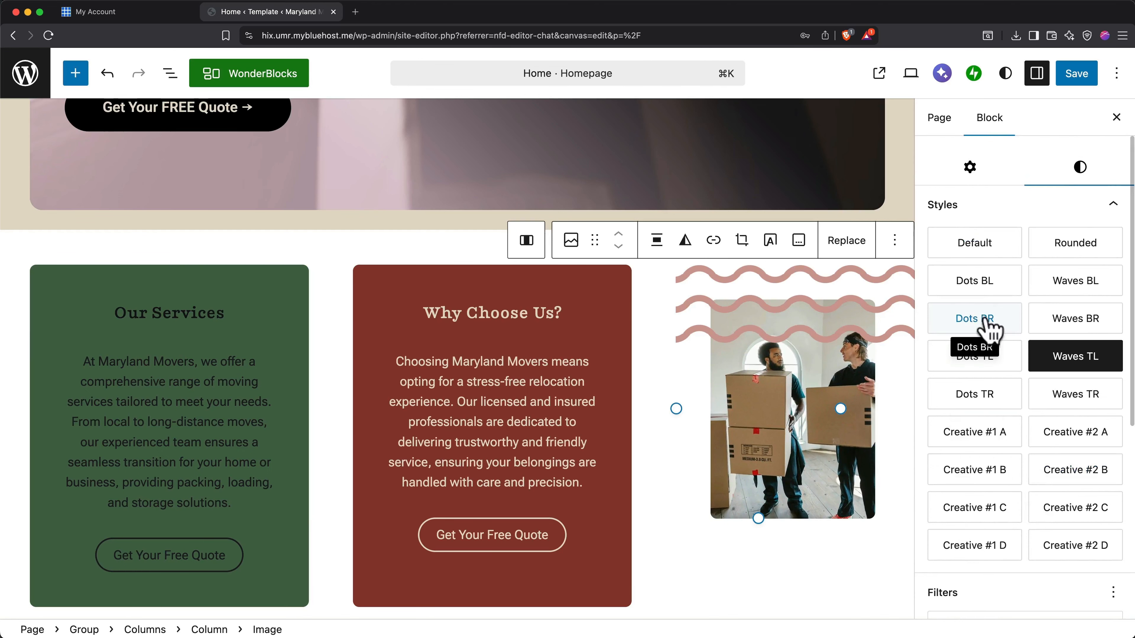
click(990, 285)
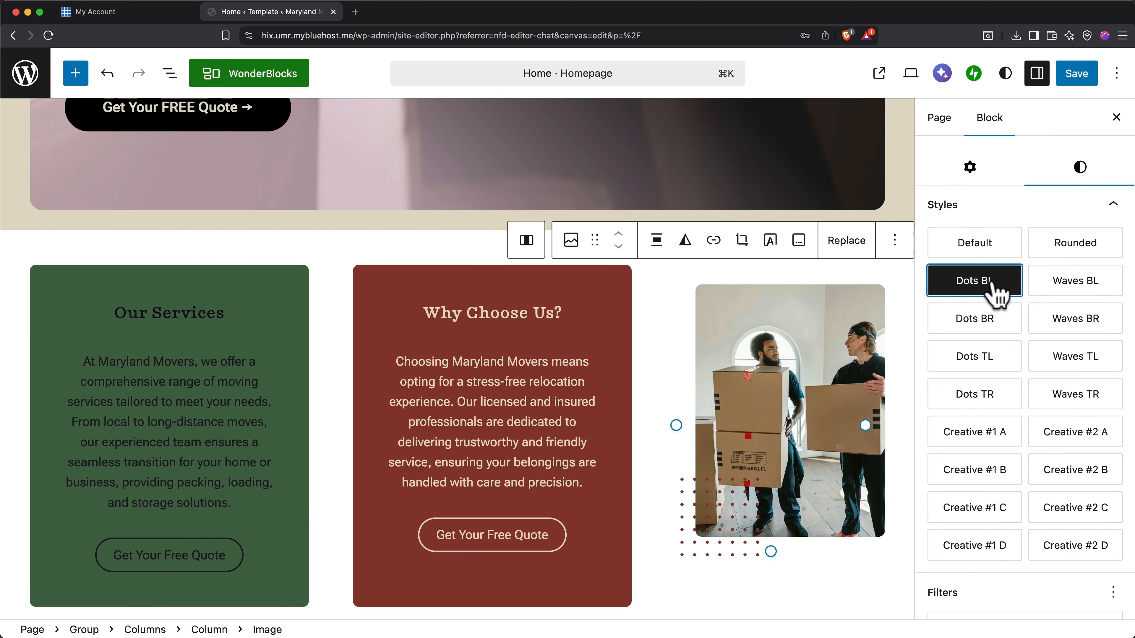
click(1077, 80)
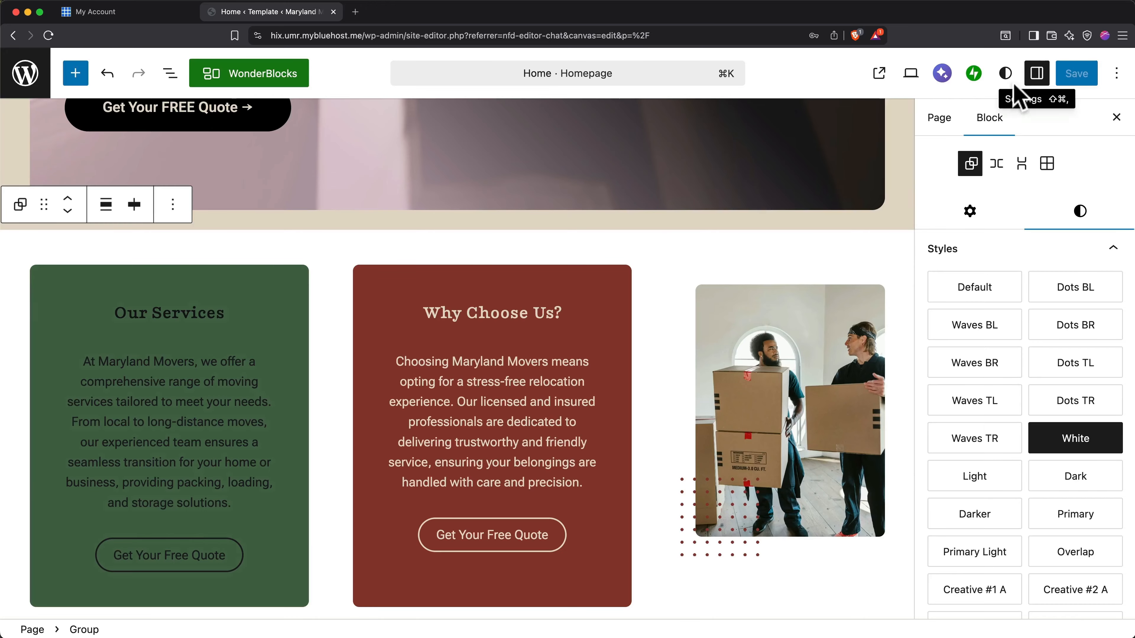
Examine the blocks available for insertion, covering the WonderBlocks, text, media, design, widget and theme categories.
click(80, 76)
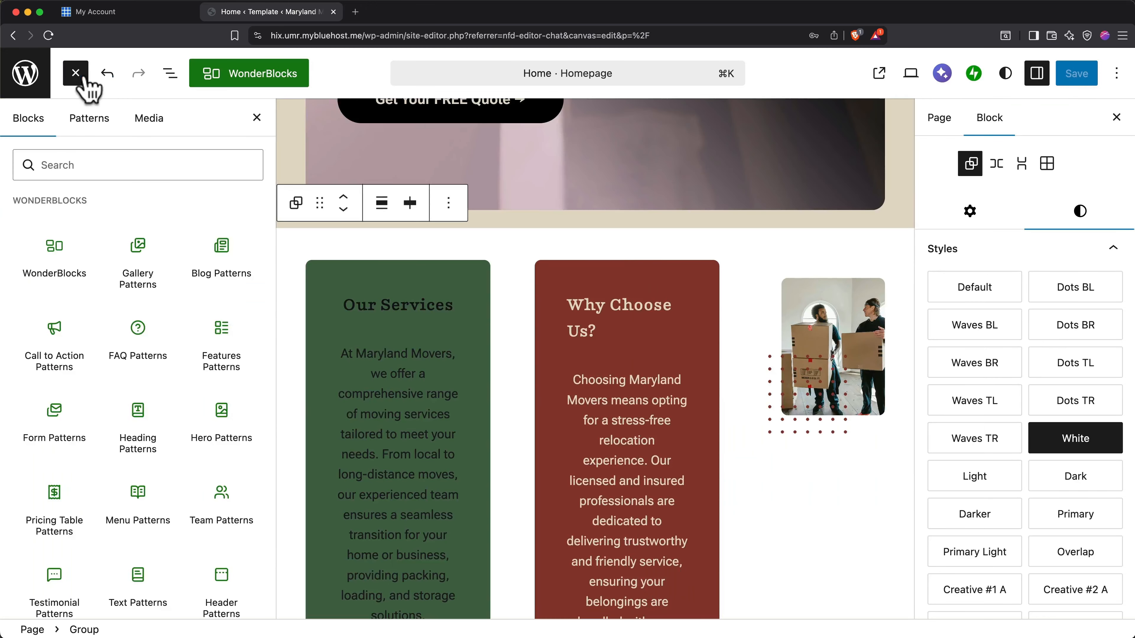
scroll(133, 342, down, 7)
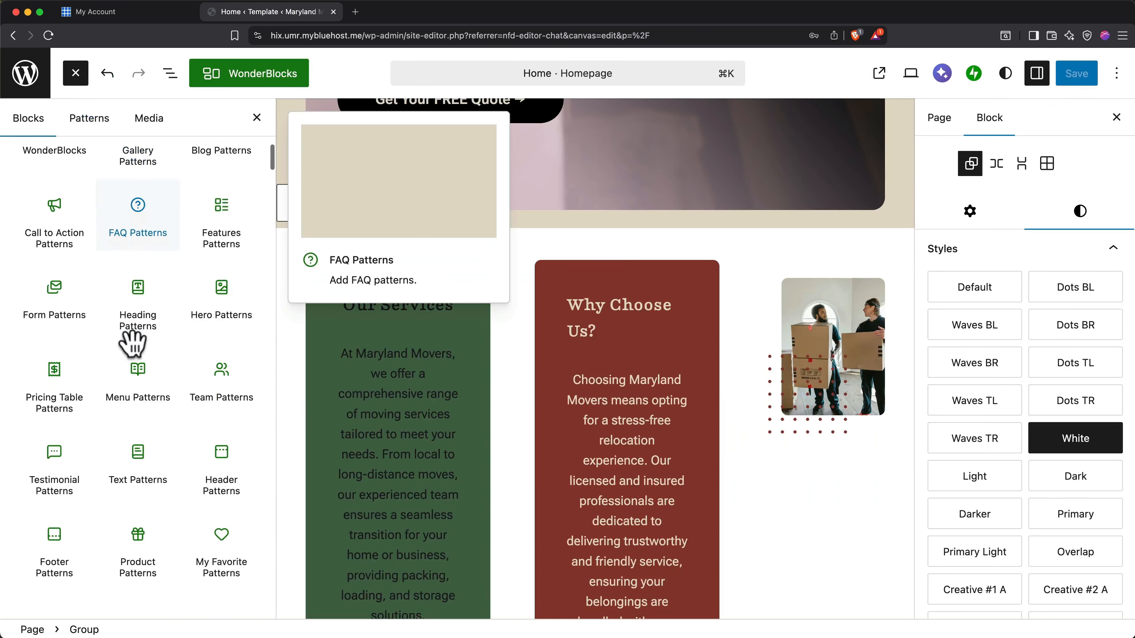
scroll(133, 345, down, 8)
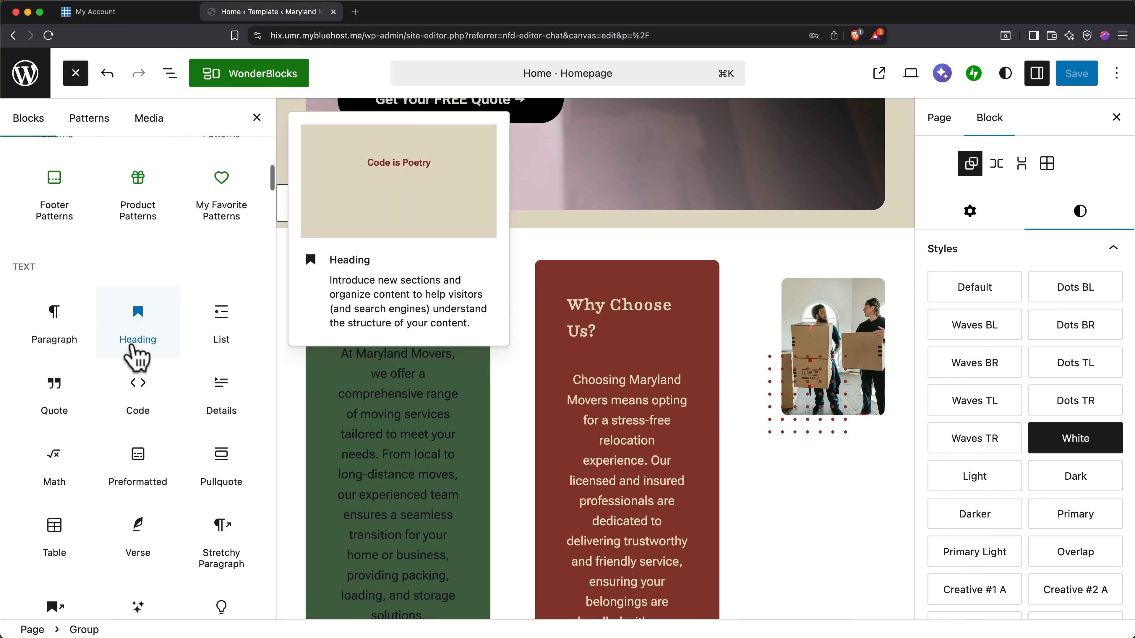
scroll(136, 358, down, 6)
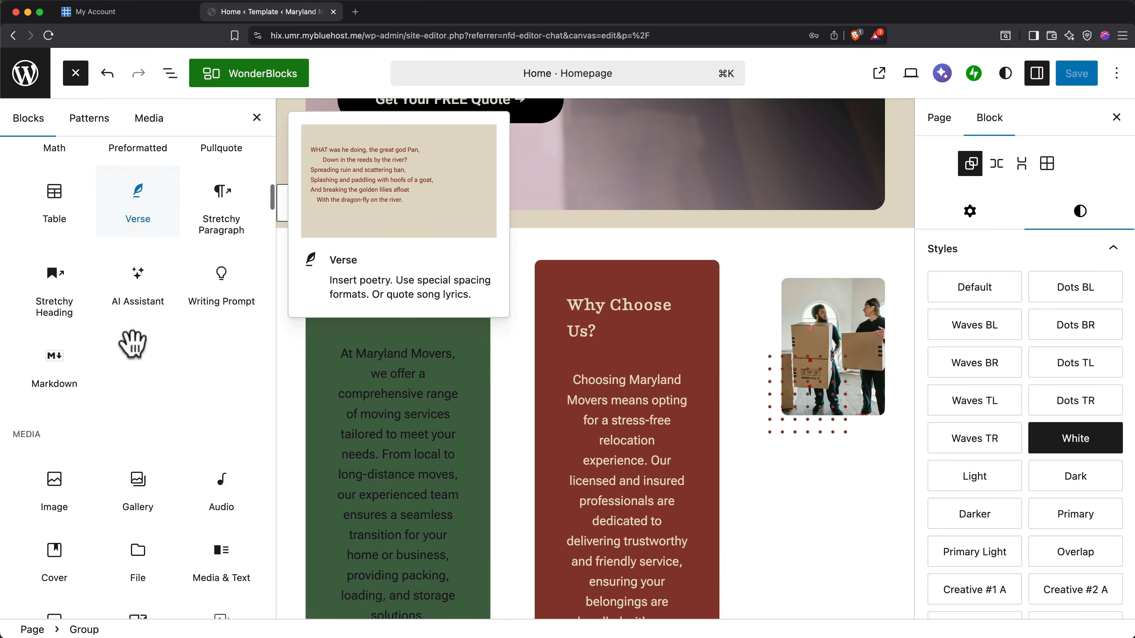
scroll(134, 346, down, 6)
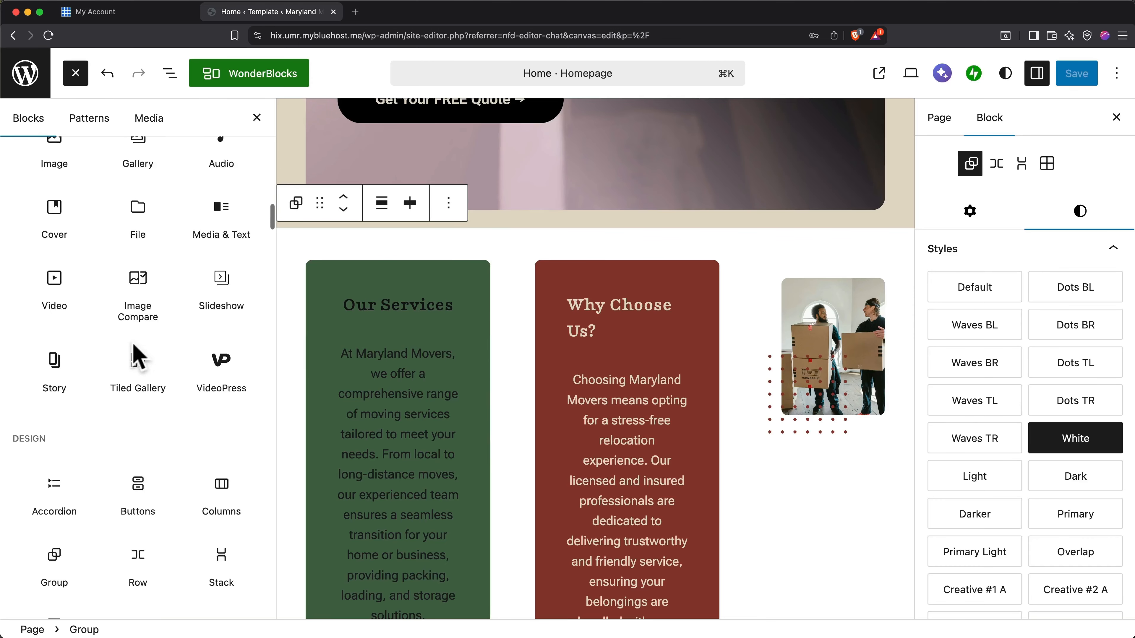
scroll(133, 344, down, 5)
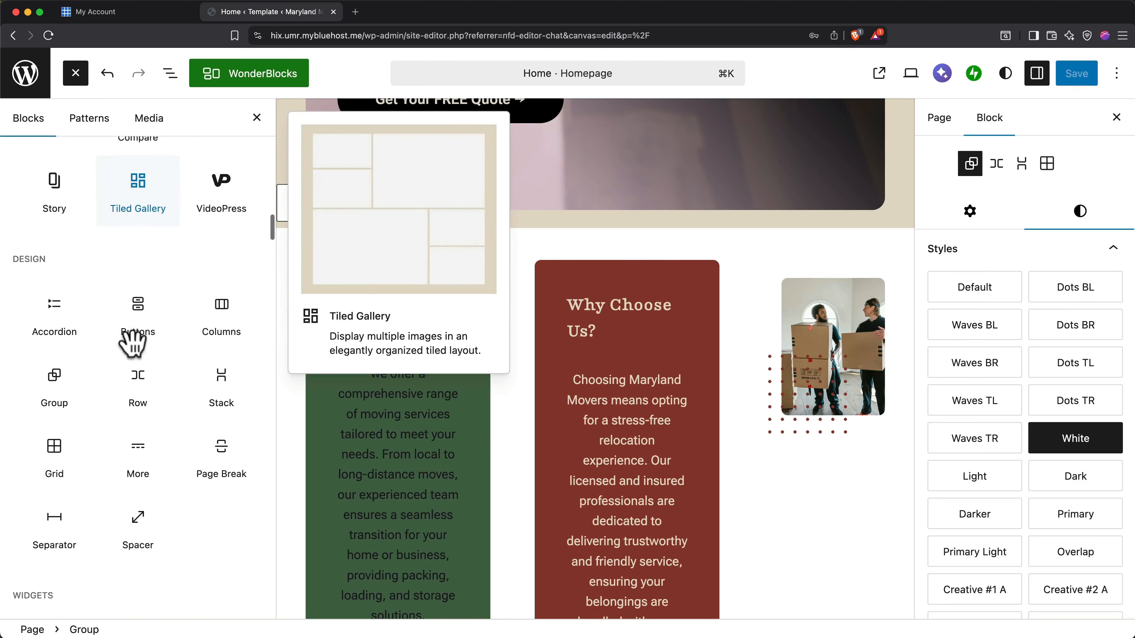
scroll(137, 353, down, 5)
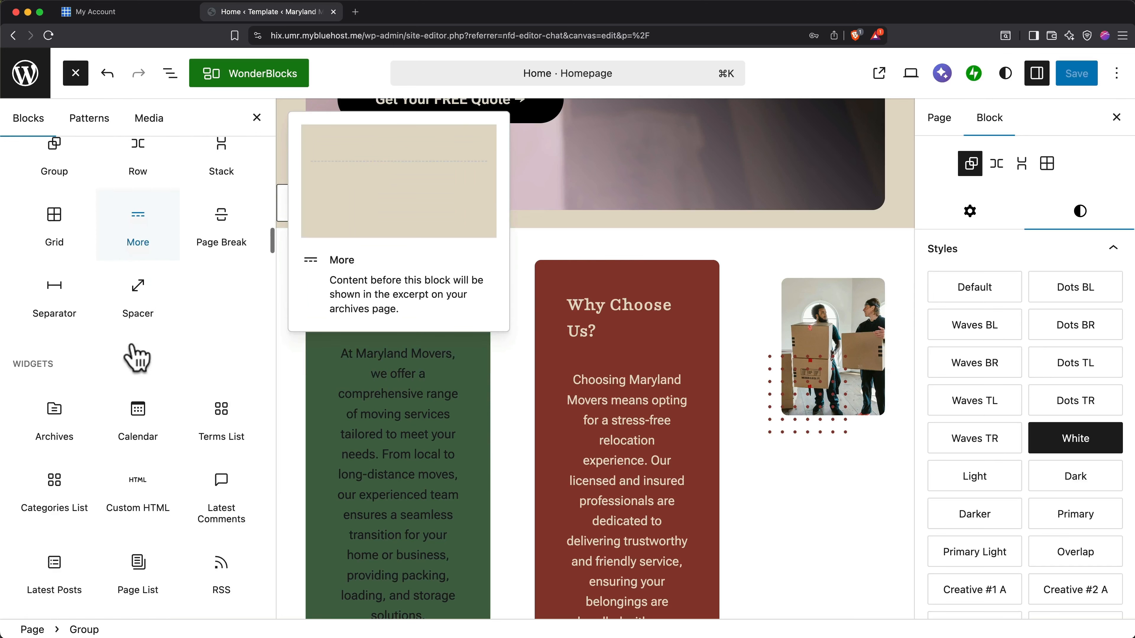
scroll(132, 343, down, 4)
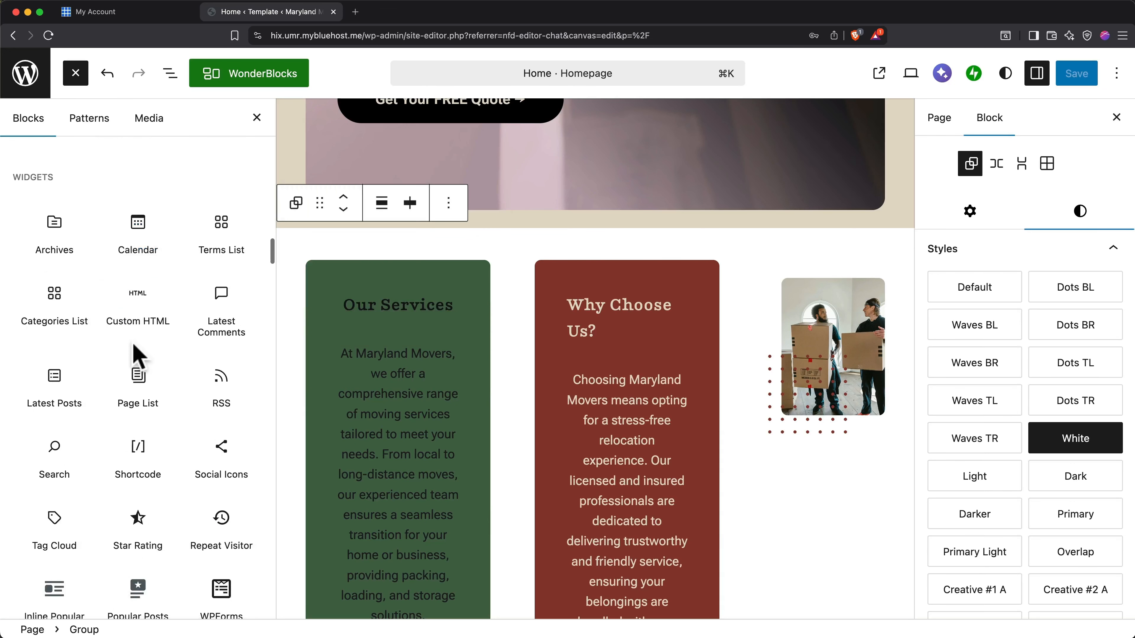
scroll(133, 347, down, 4)
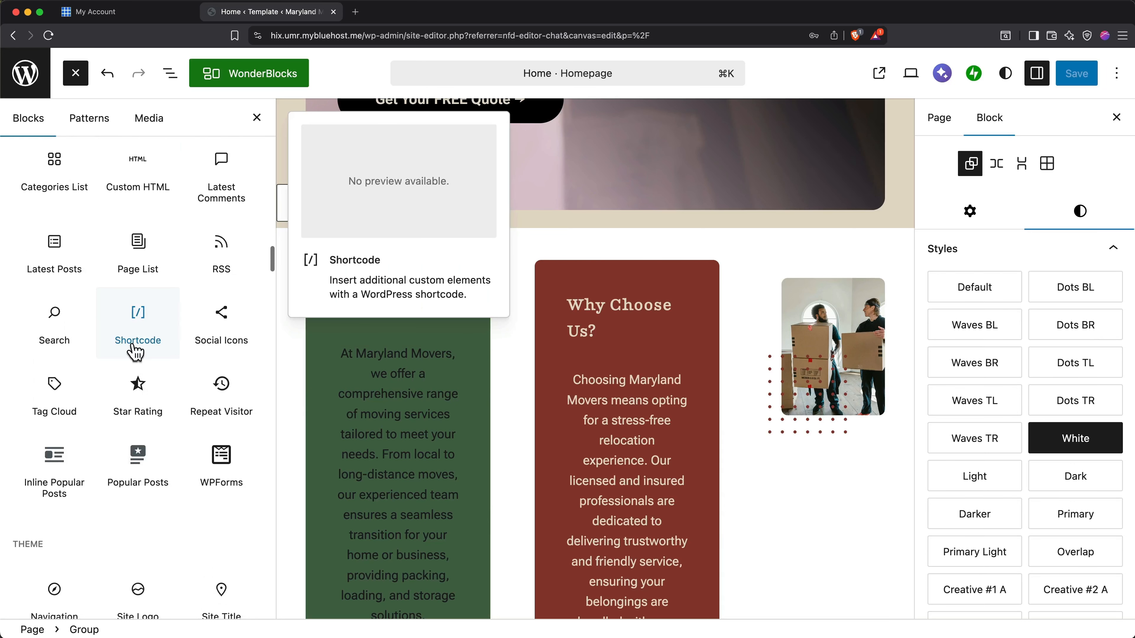
scroll(135, 351, down, 5)
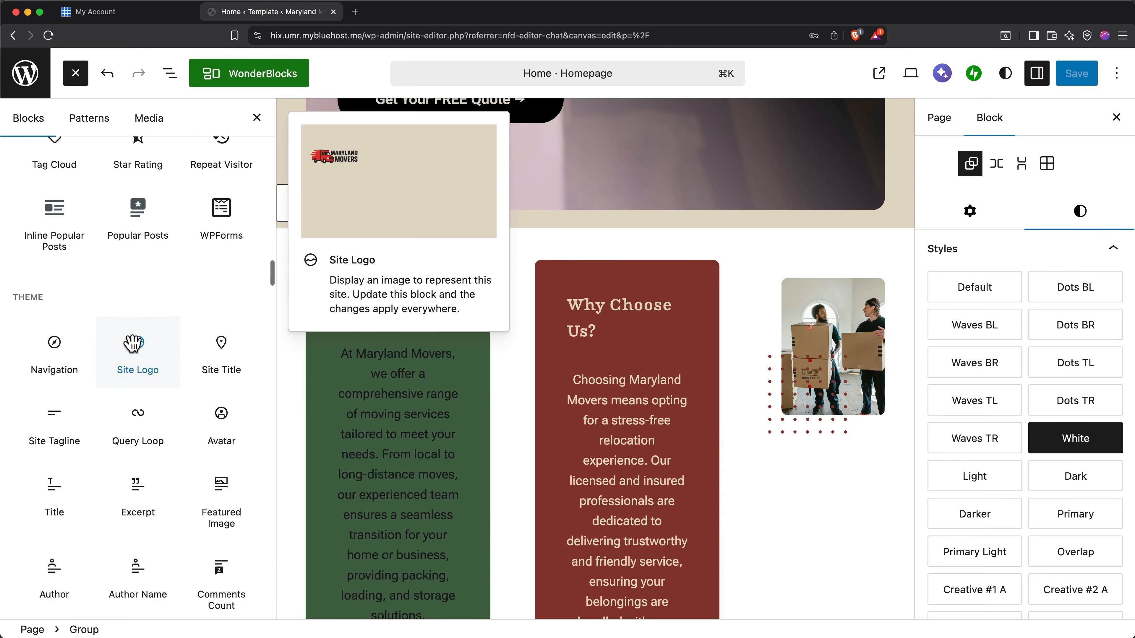
scroll(133, 344, down, 1)
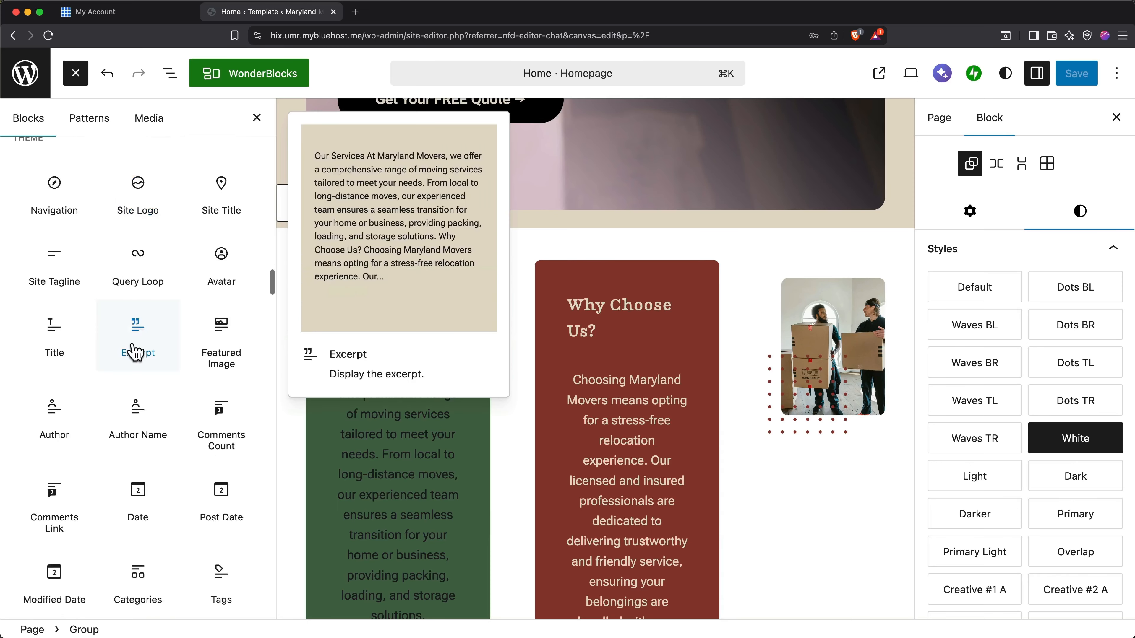
scroll(133, 344, up, 15)
scroll(133, 344, up, 10)
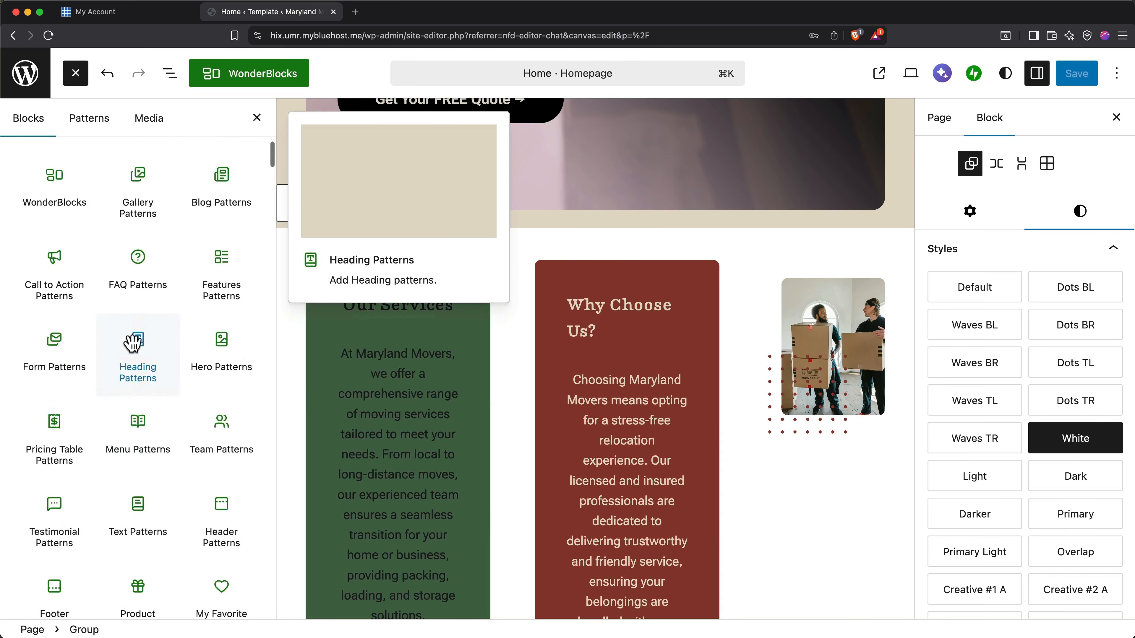
Insert a Paragraph block between the hero image and the service cards and enter the text "Test paragraph".
scroll(134, 344, down, 10)
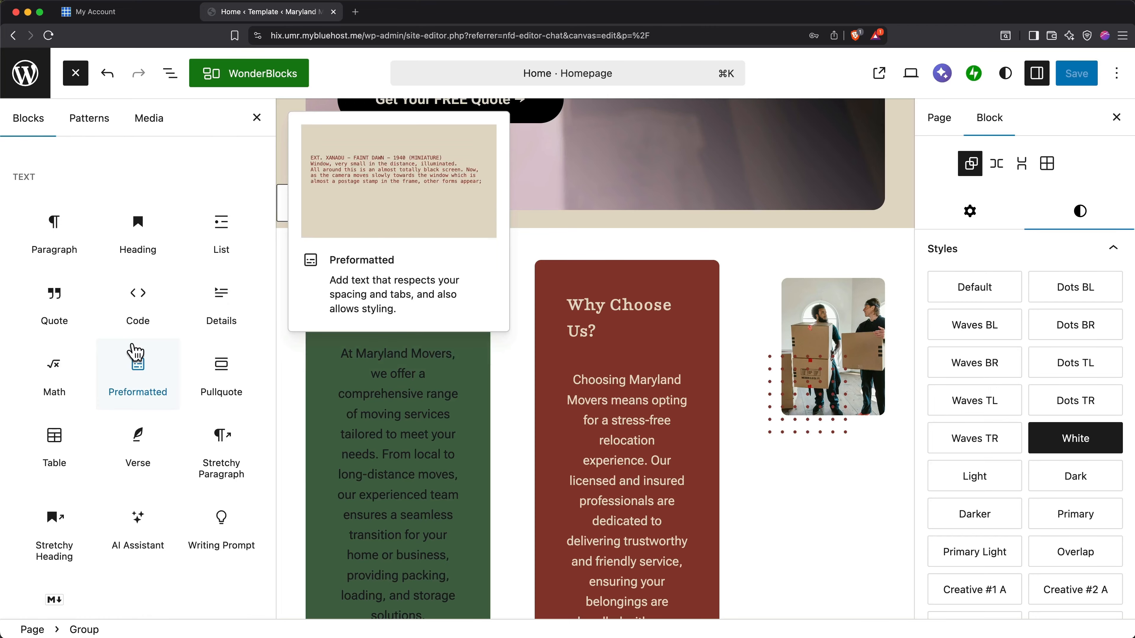
drag(57, 223, 537, 234)
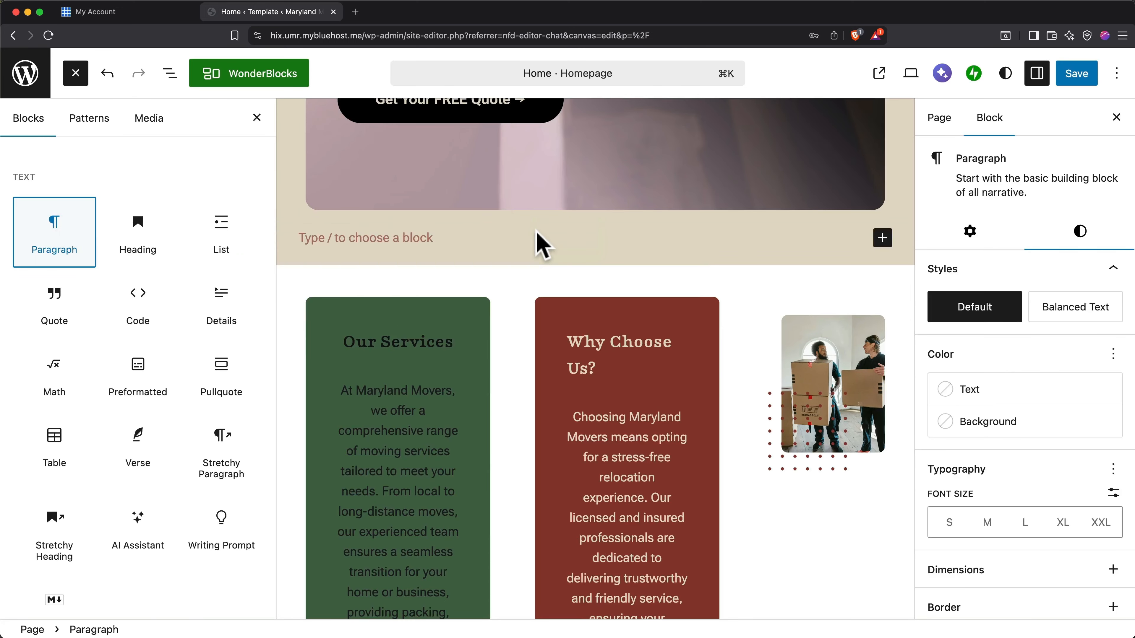
click(423, 234)
text(Test)
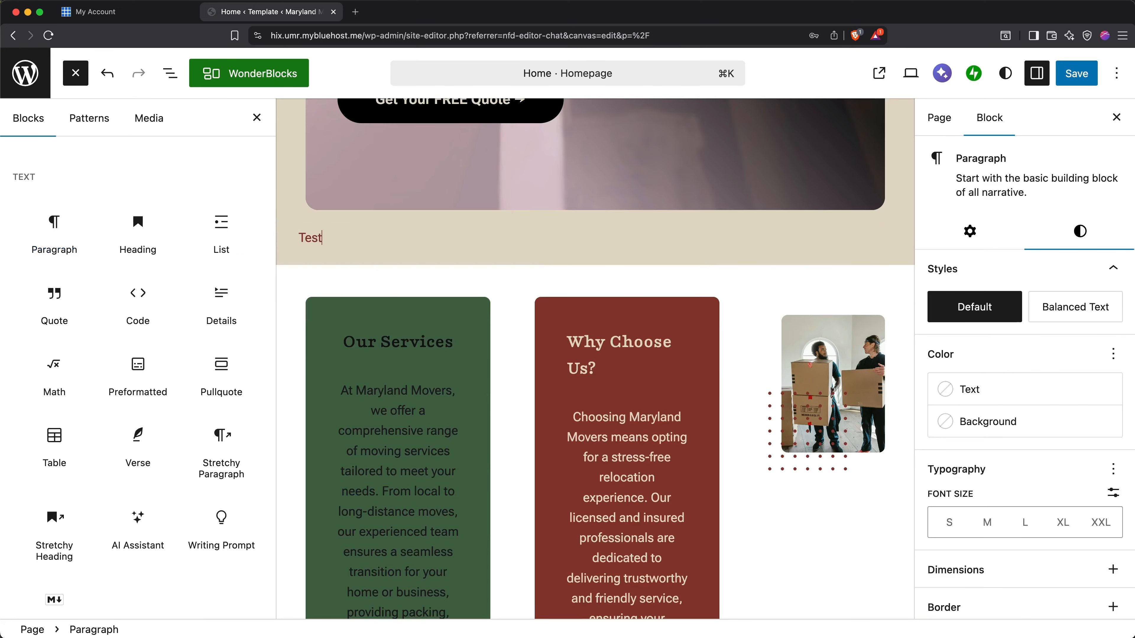
text( paragraph)
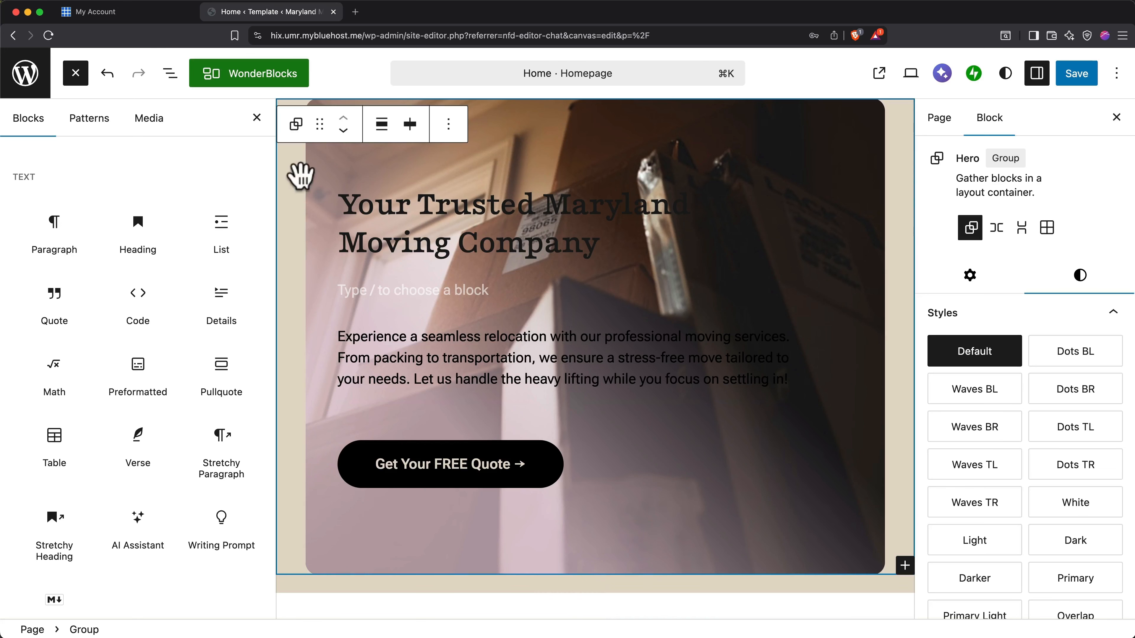
Insert the "Skilled Organizers for any Occasion" pattern from the WonderBlocks Features category below the hero section.
click(271, 85)
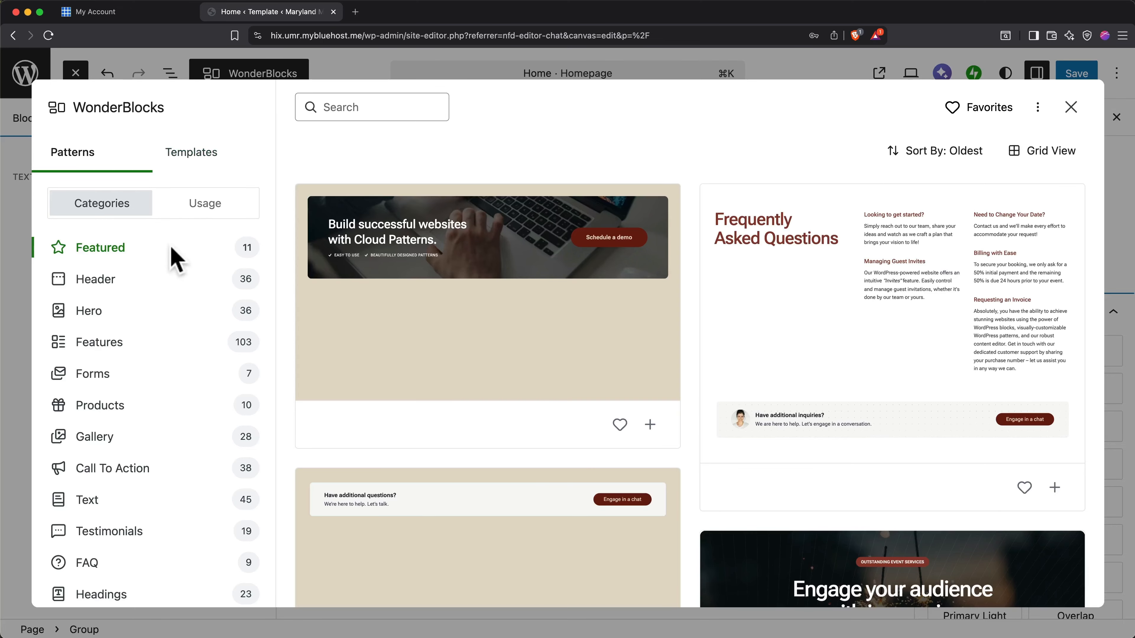
click(145, 354)
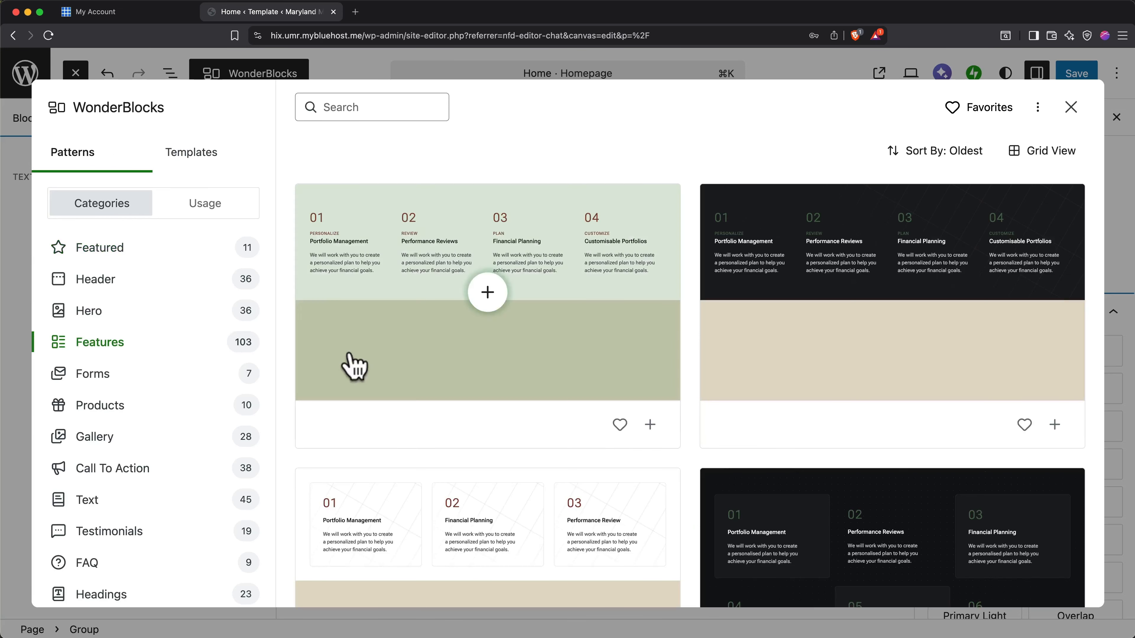
scroll(442, 374, down, 5)
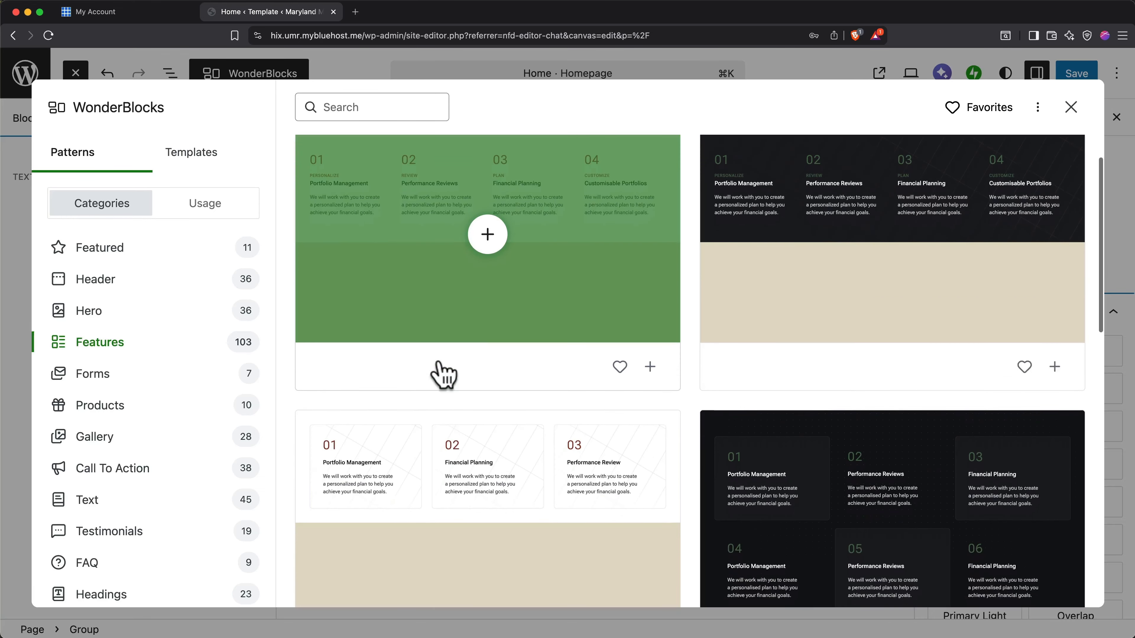
scroll(442, 375, down, 6)
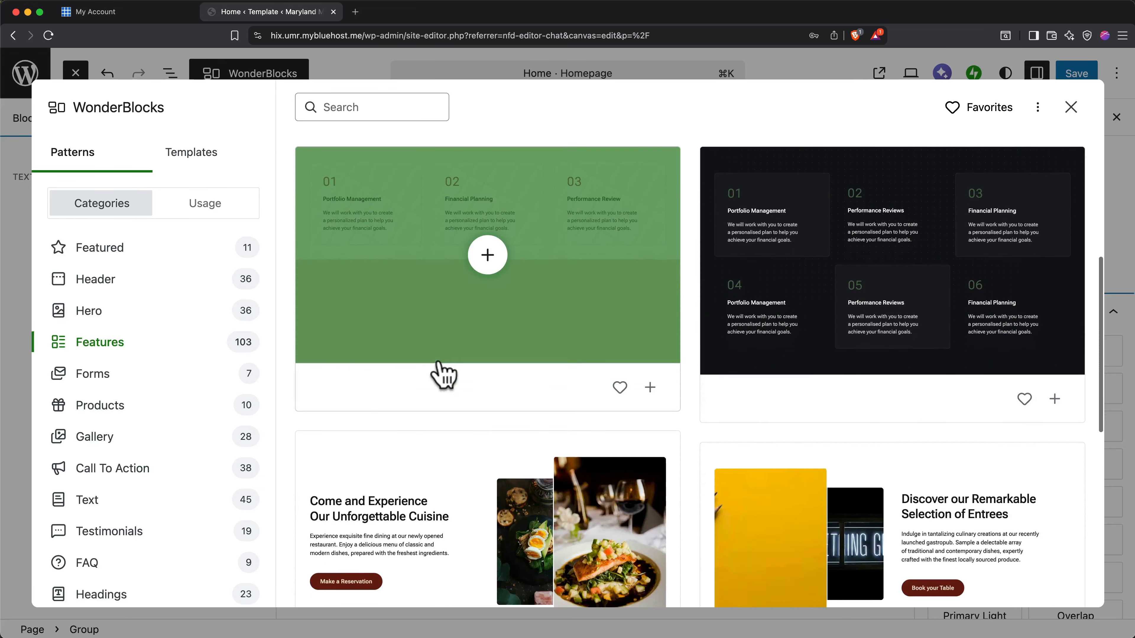
scroll(442, 375, down, 5)
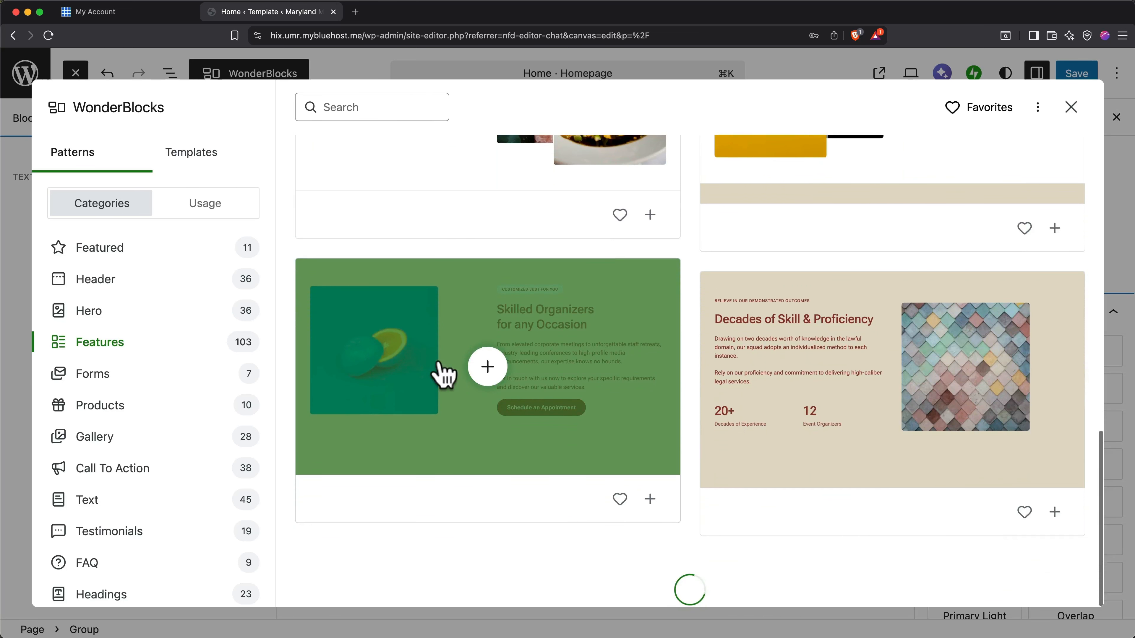
click(488, 378)
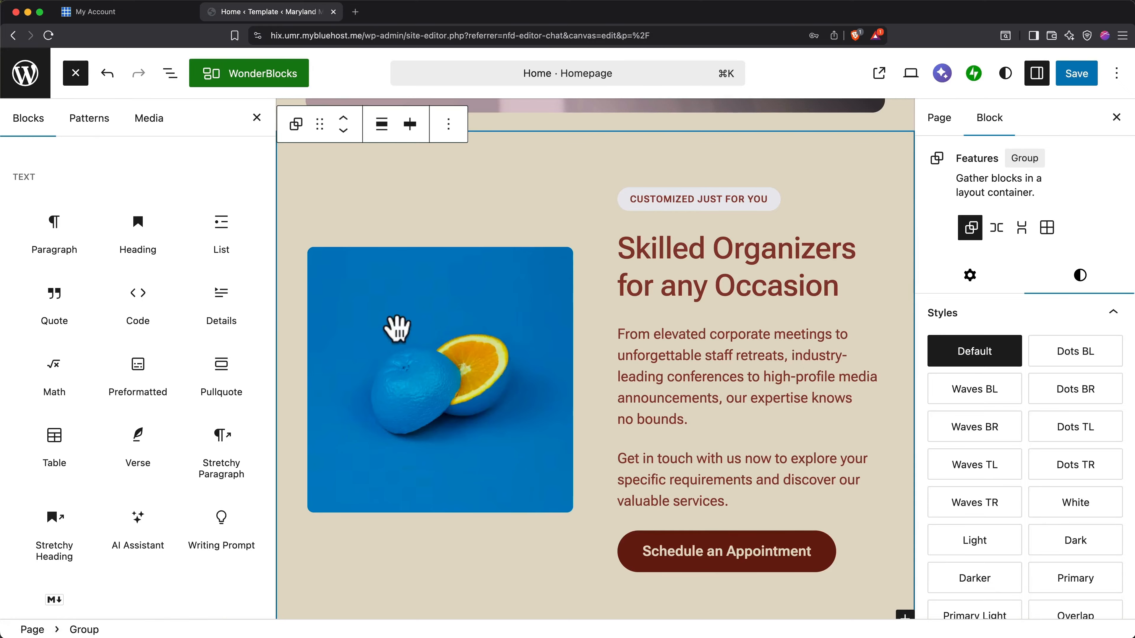
Examine the full-page templates and their categories in the WonderBlocks library.
click(247, 82)
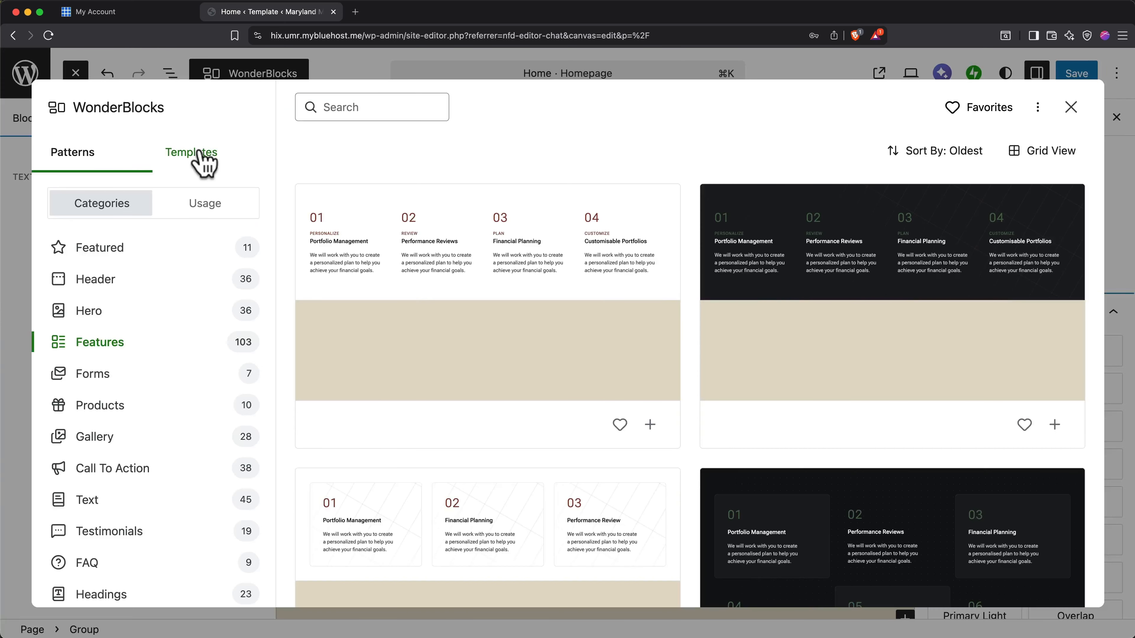
click(202, 163)
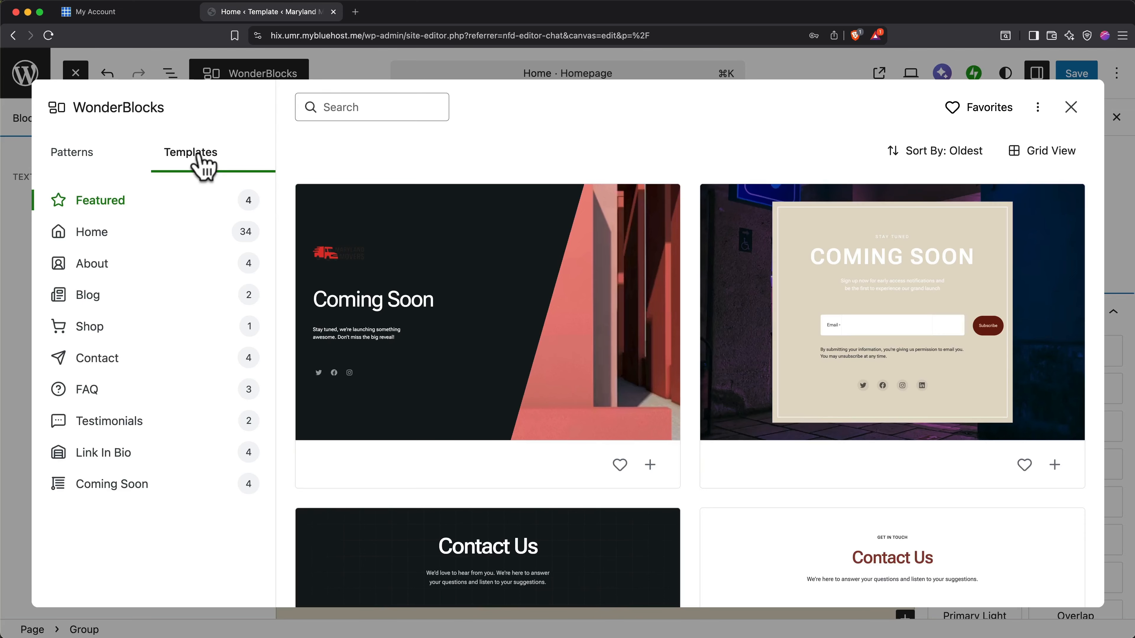
mouse_move(460, 320)
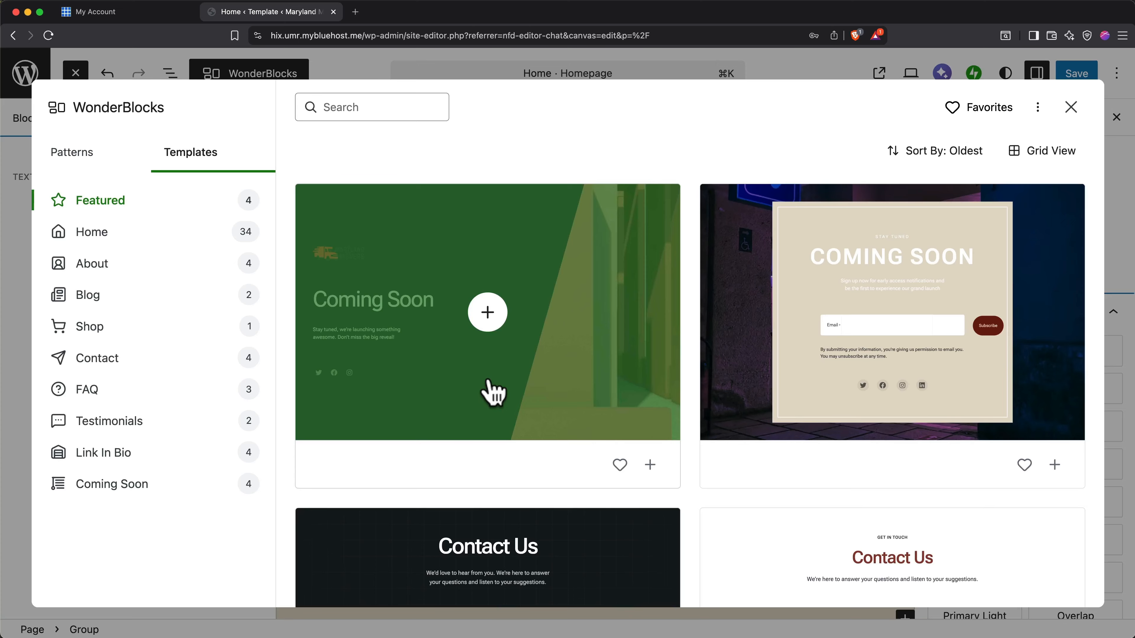
click(1072, 109)
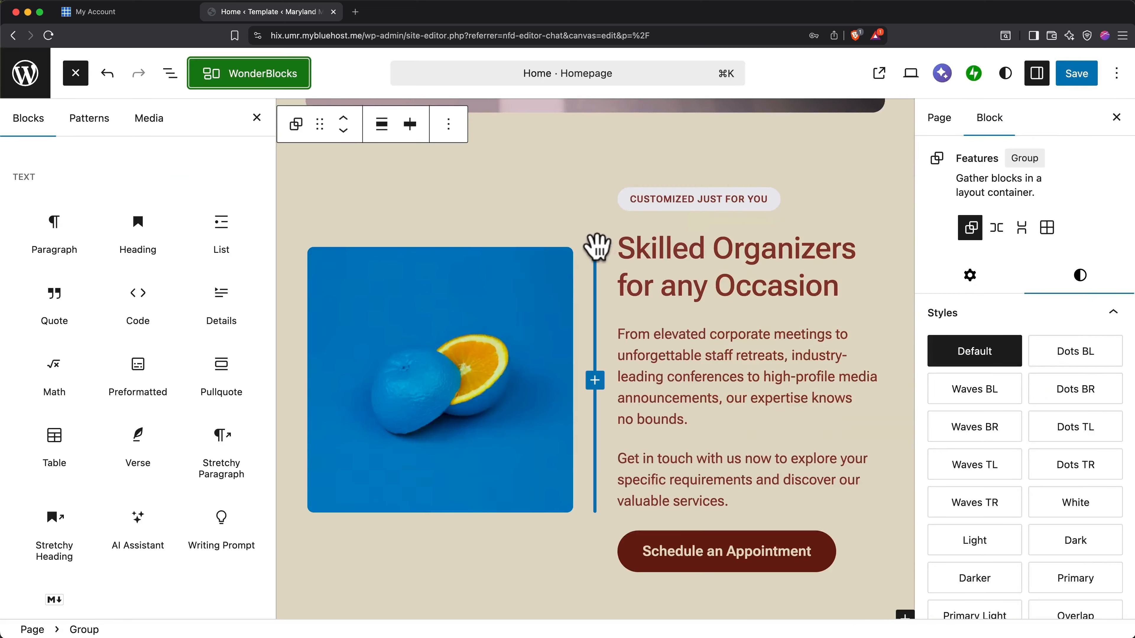
Insert the first WonderBlocks pricing table pattern, with the Starter, Pro and Agency plans, into the homepage.
mouse_move(211, 265)
scroll(210, 261, up, 15)
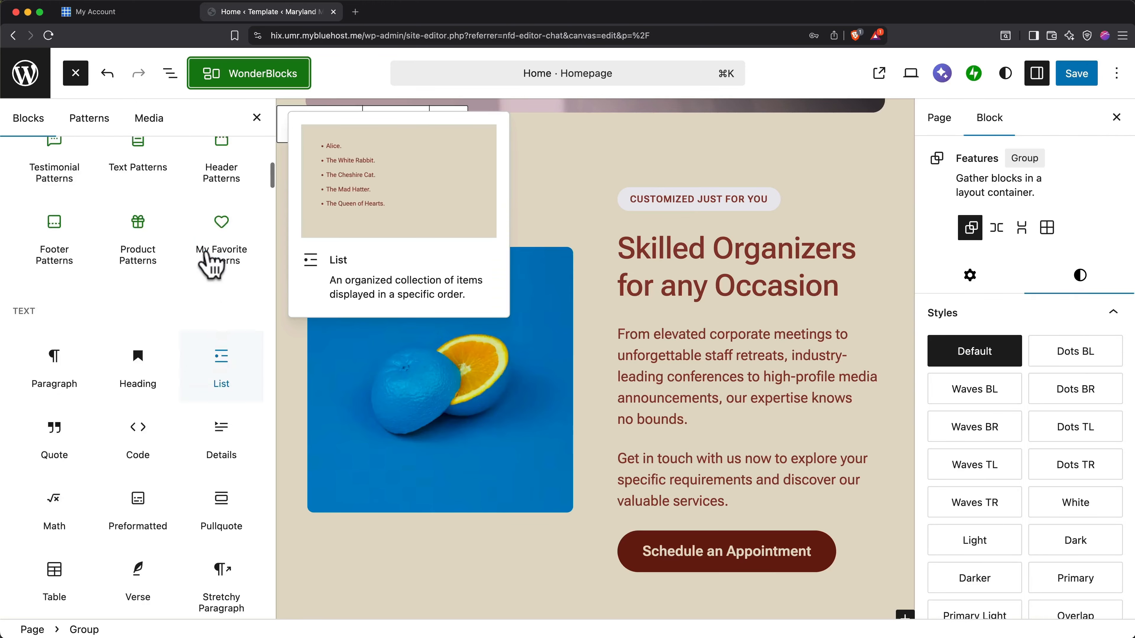
mouse_move(109, 231)
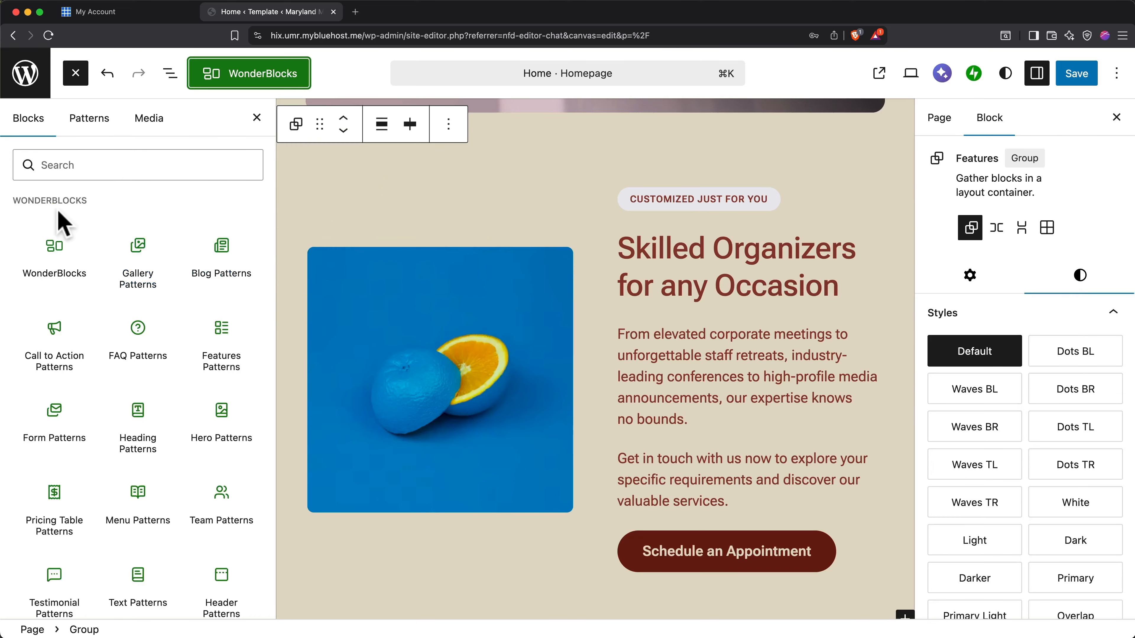
mouse_move(107, 368)
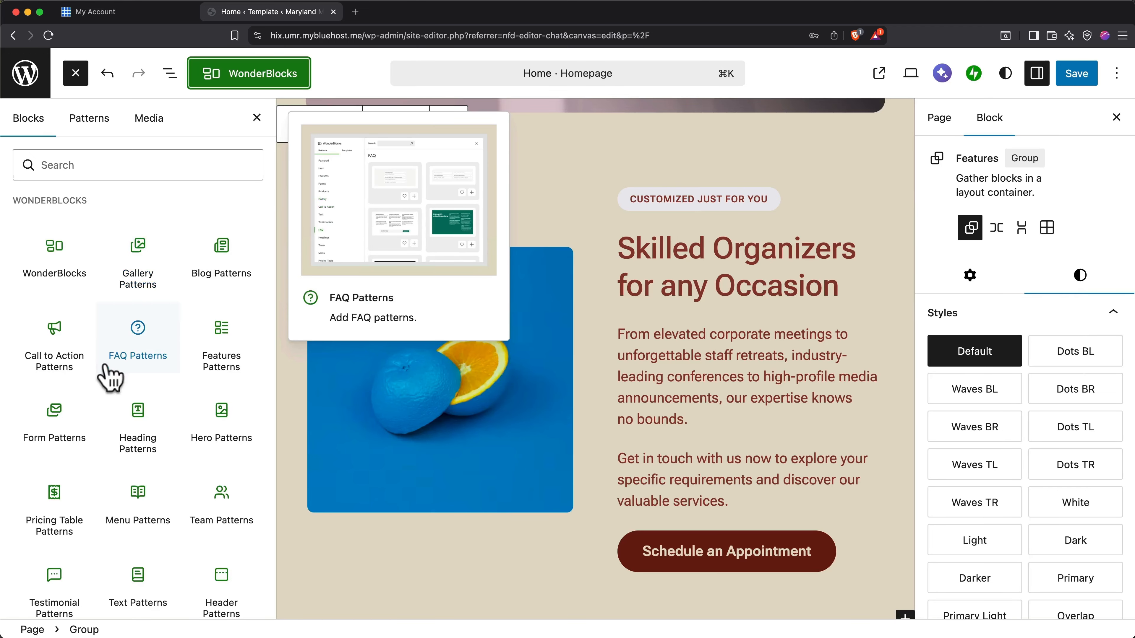
click(63, 491)
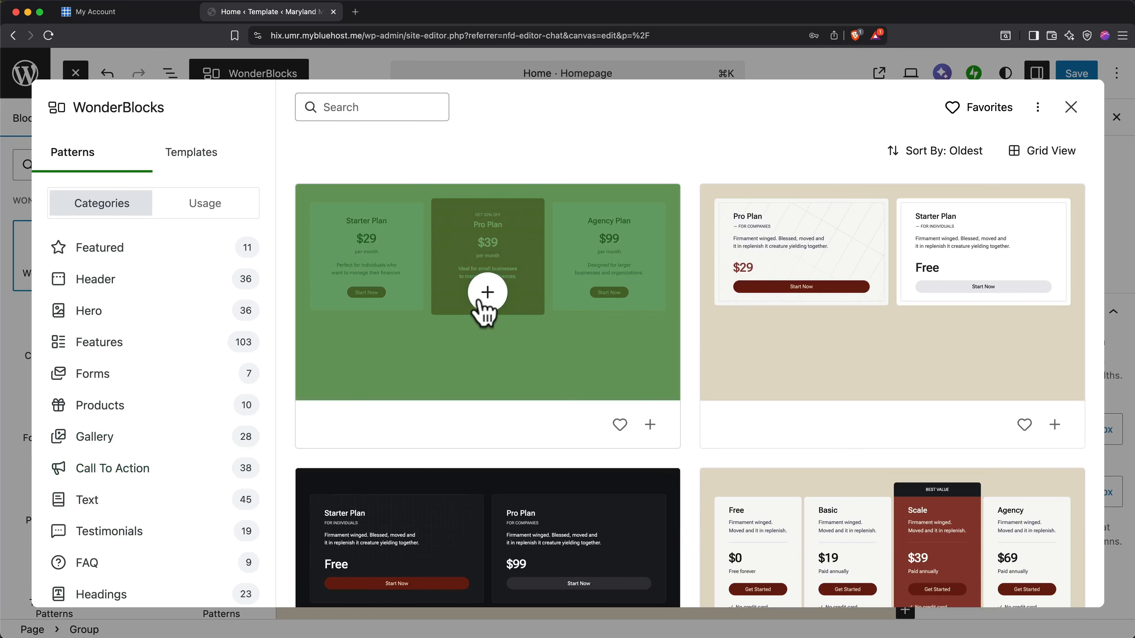
click(489, 300)
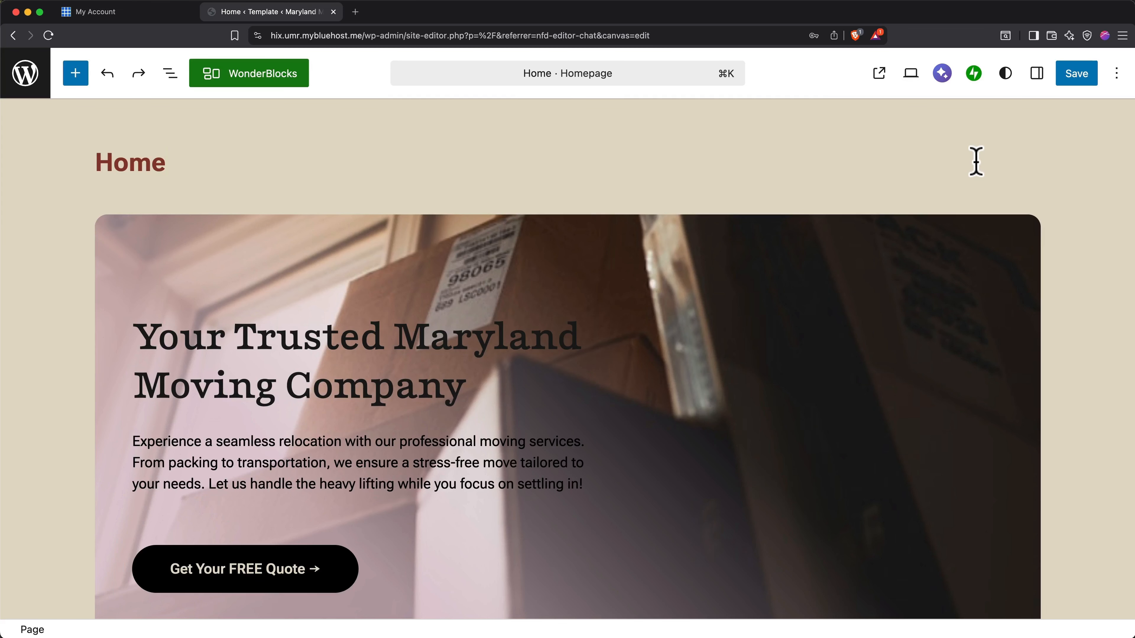
Preview the homepage in the Mobile view and examine how the hero, service cards and movers image display.
click(909, 75)
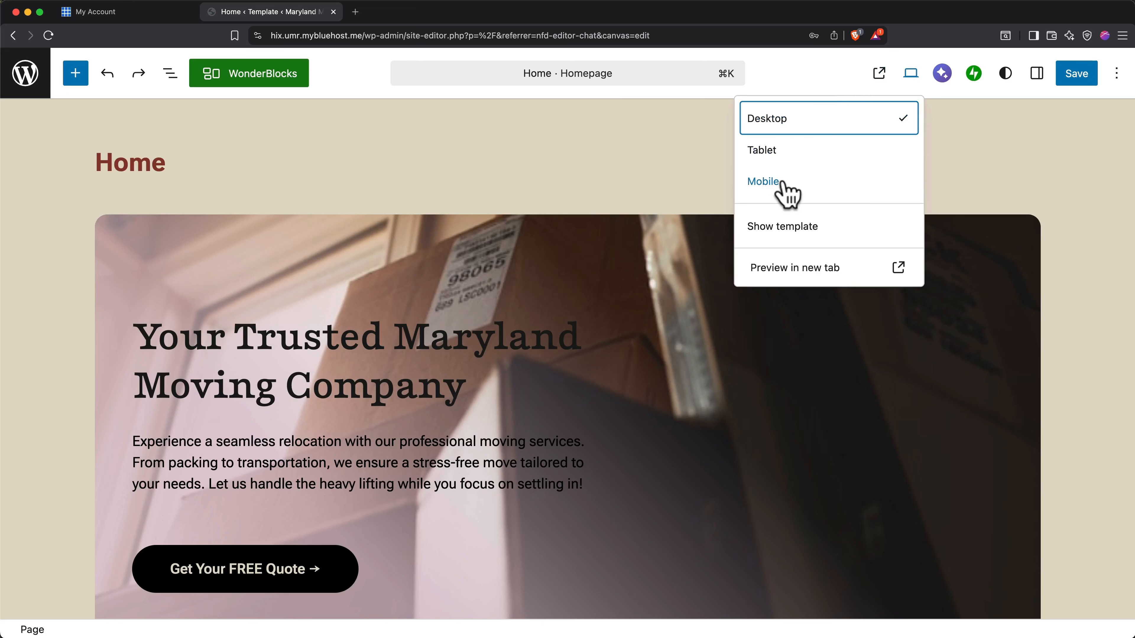
click(789, 195)
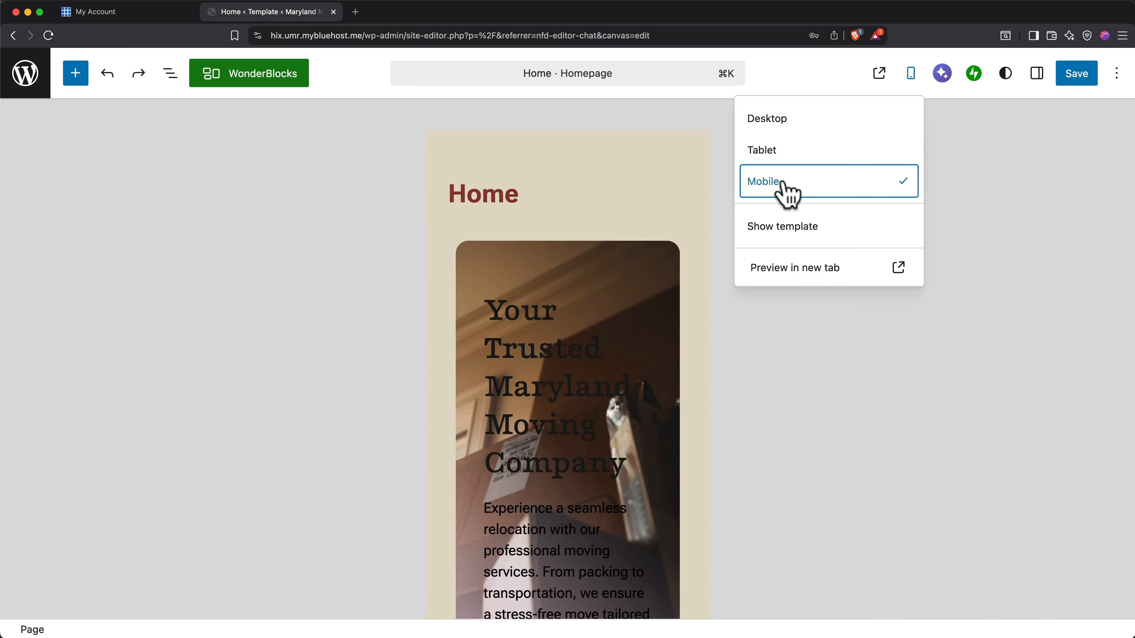
click(752, 319)
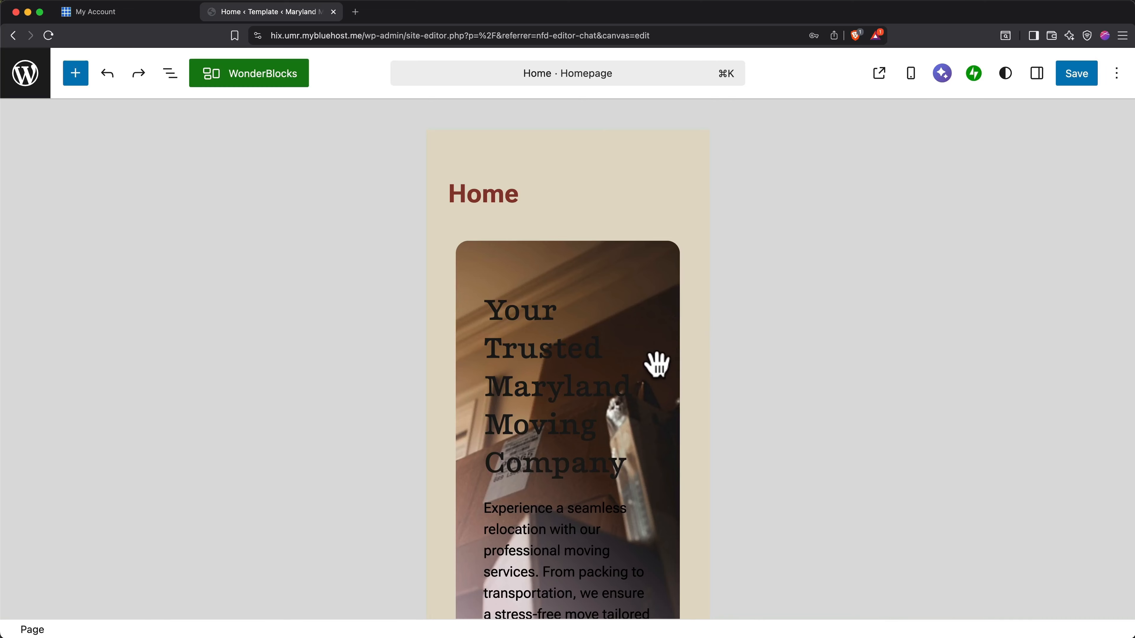
scroll(654, 364, down, 3)
scroll(656, 364, down, 5)
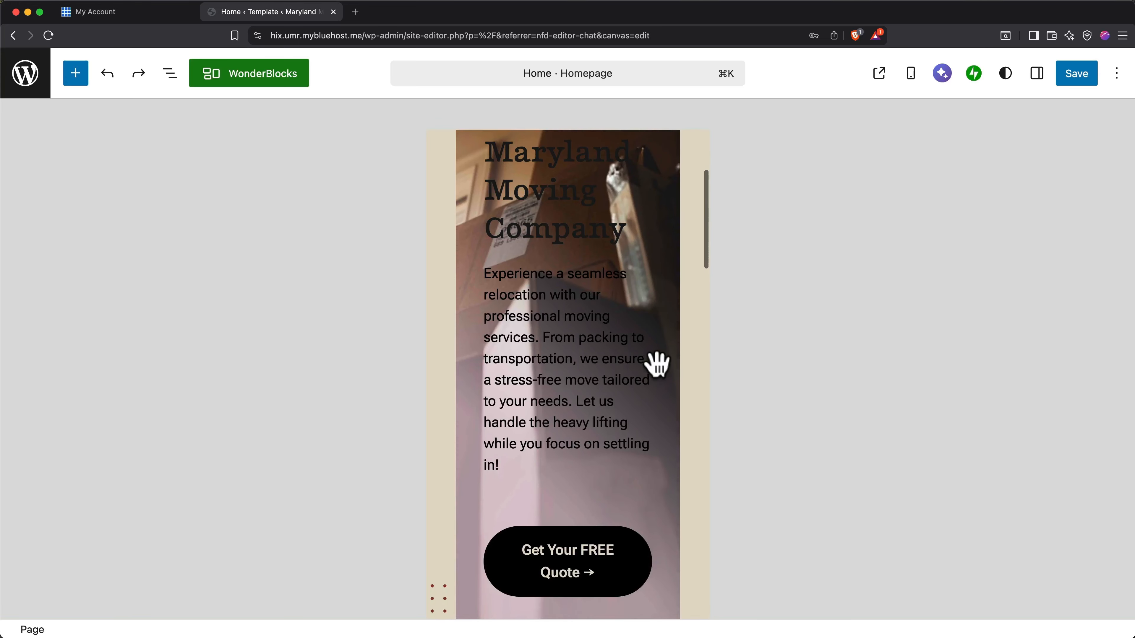
scroll(656, 365, down, 4)
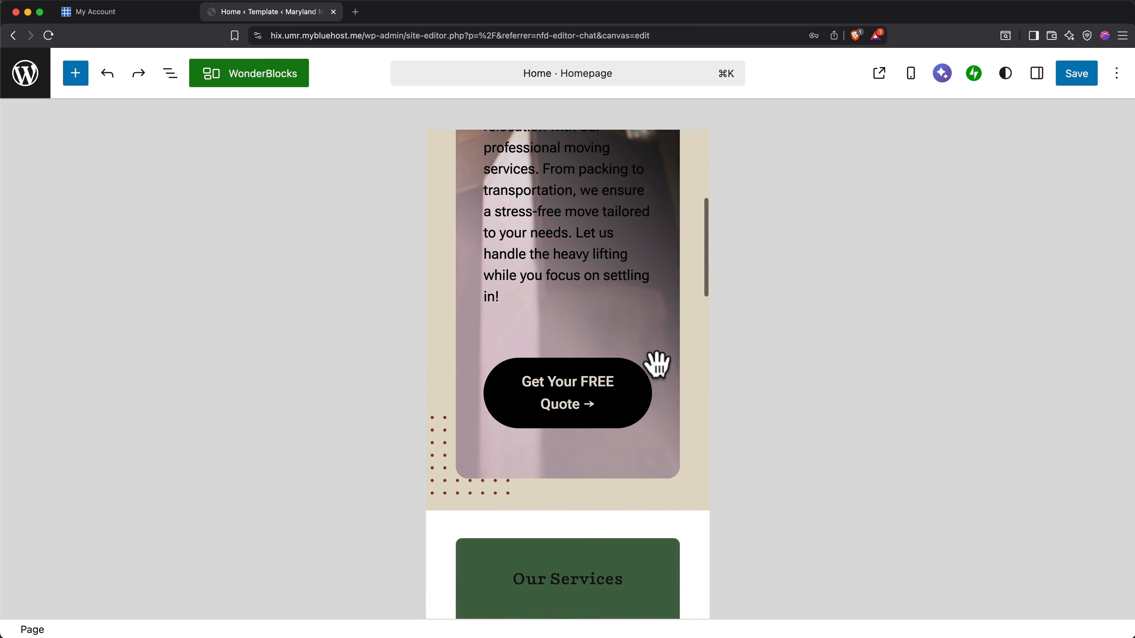
scroll(656, 365, down, 5)
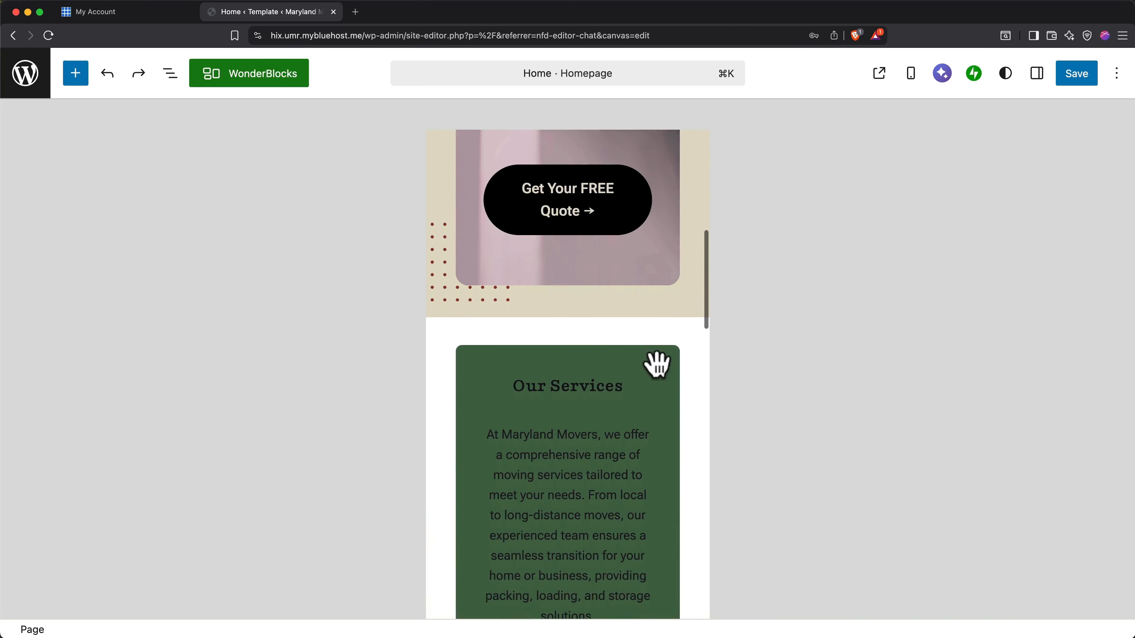
scroll(656, 364, down, 2)
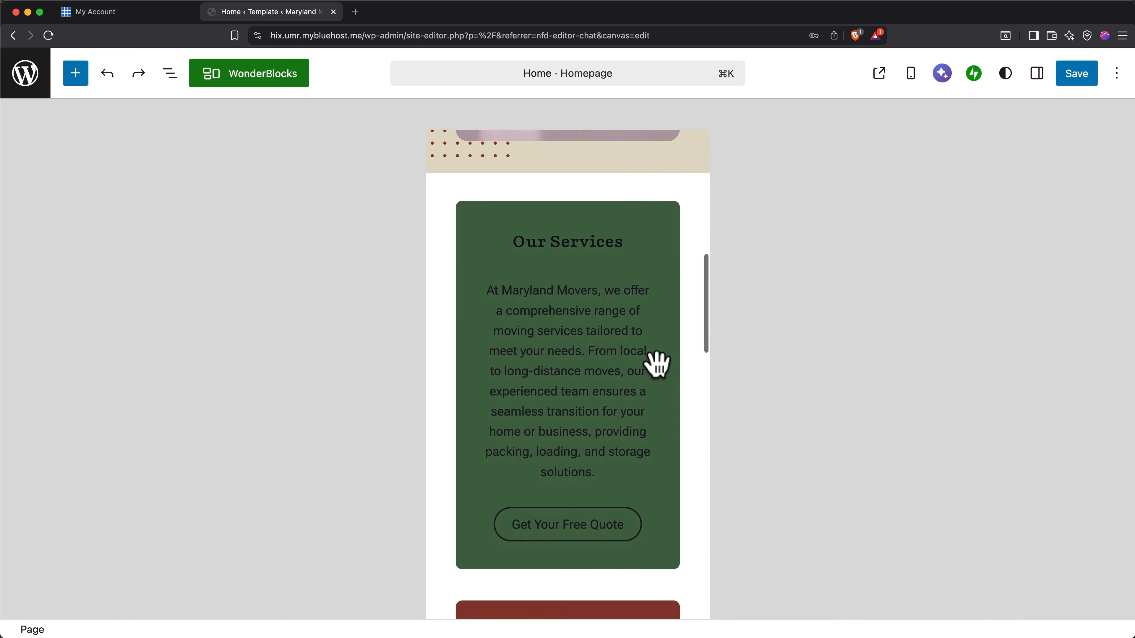
scroll(656, 364, down, 4)
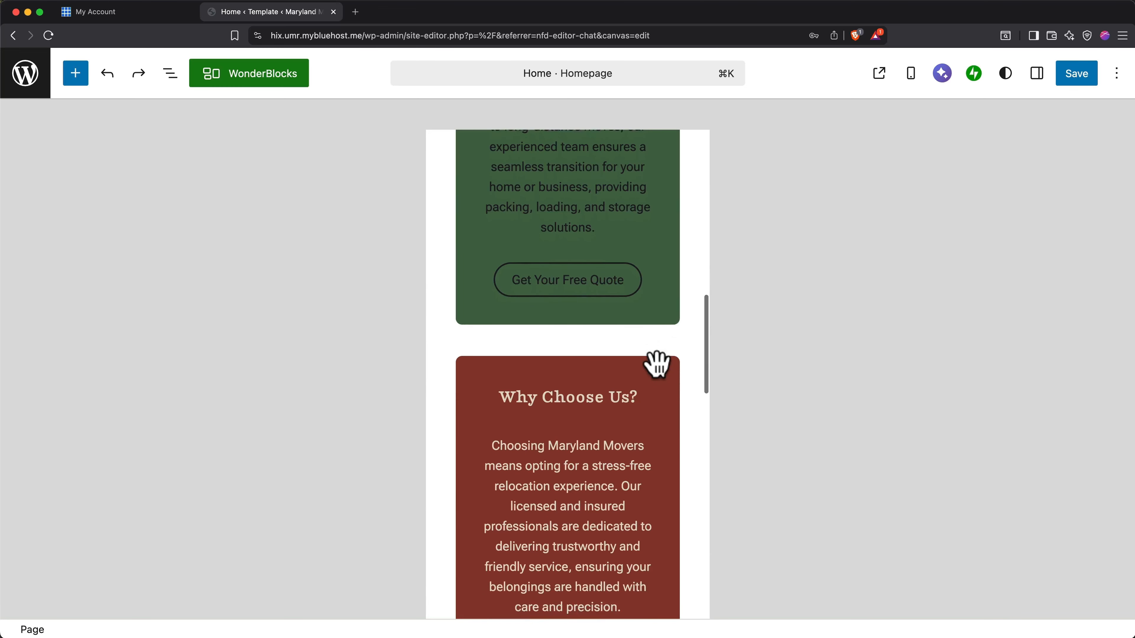
scroll(657, 365, down, 4)
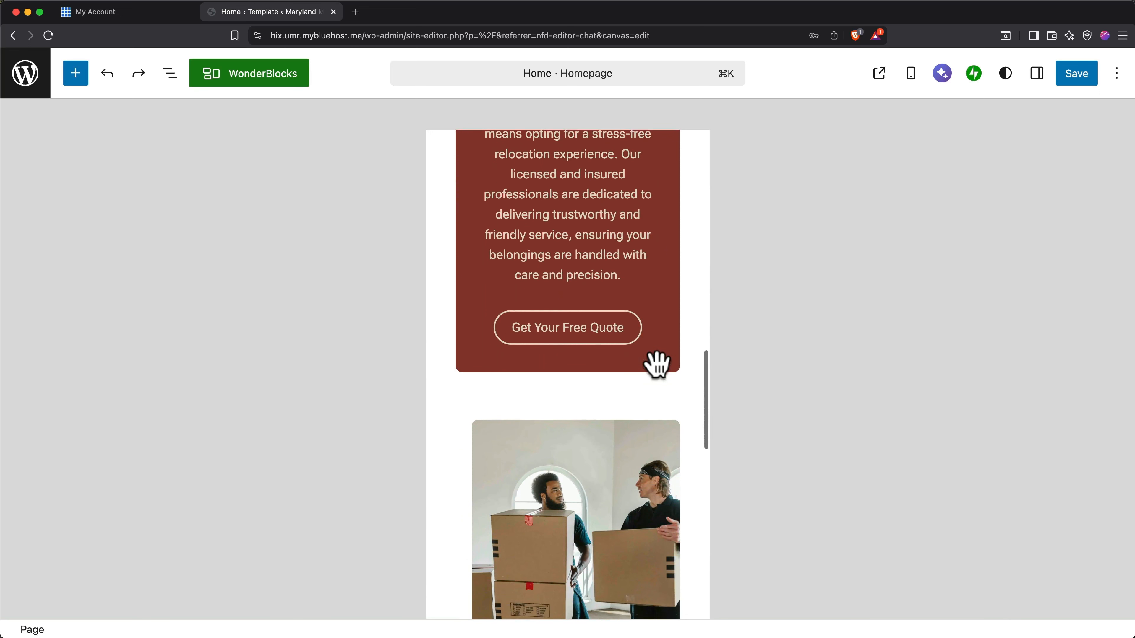
scroll(657, 365, up, 11)
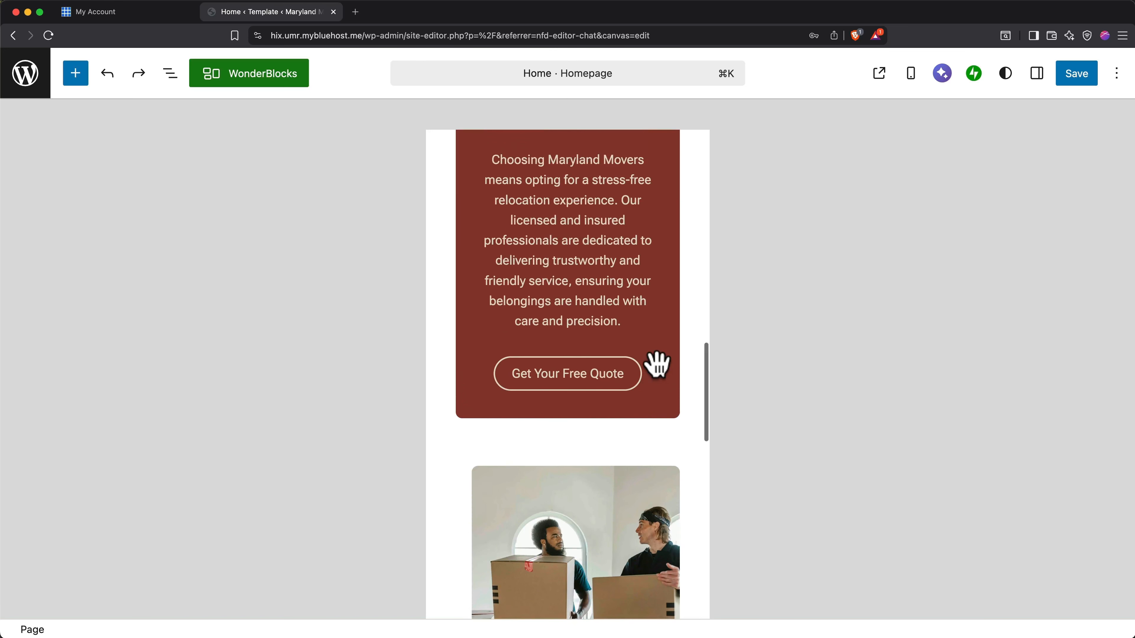
scroll(656, 364, up, 4)
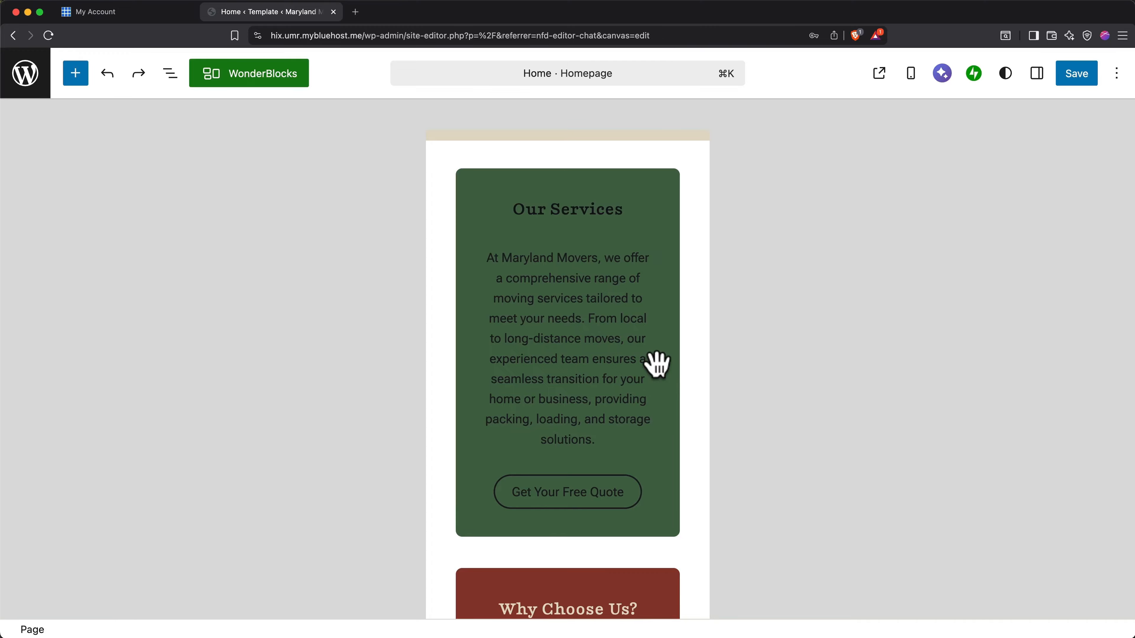
Set the text color of the "Our Services" heading in the green card to the theme color Base (#E4D9CA).
click(592, 213)
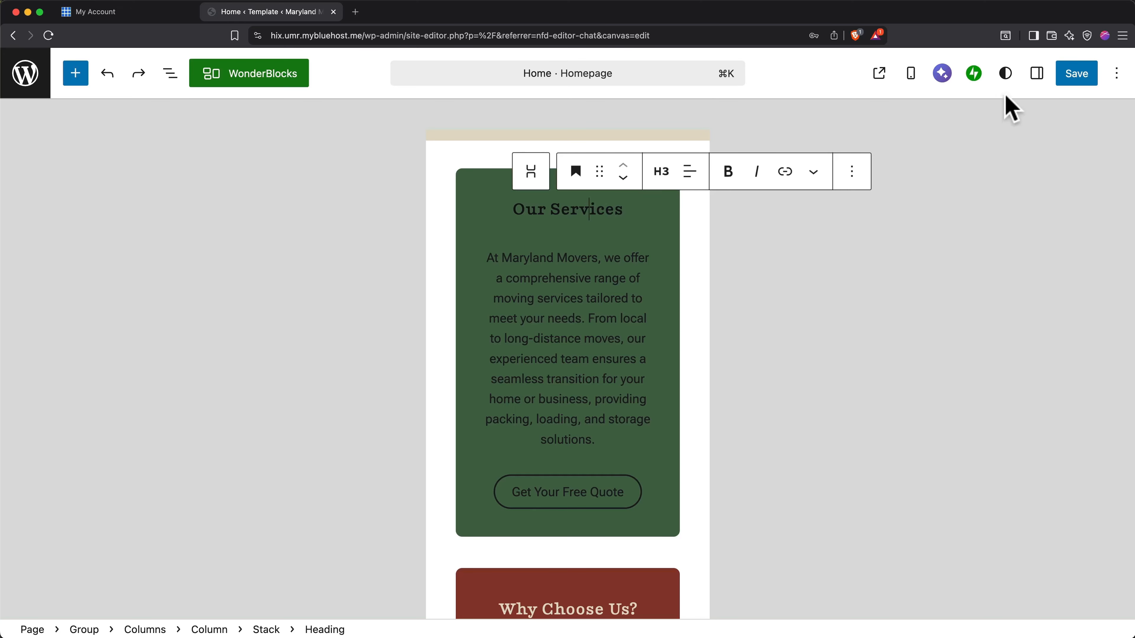
click(1037, 74)
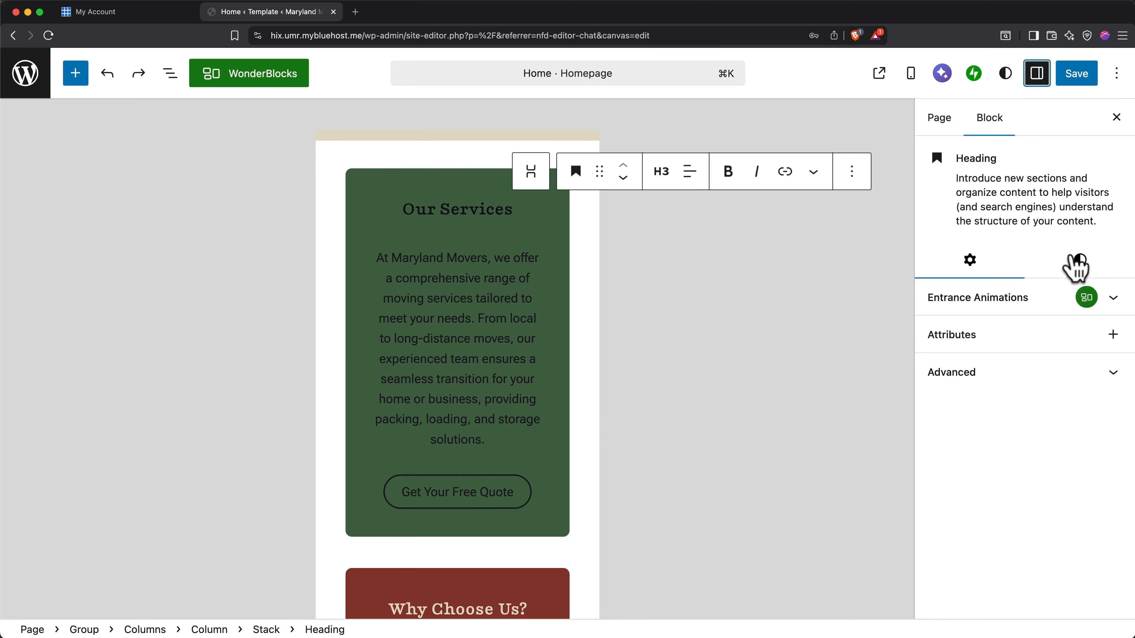
click(1077, 268)
click(981, 422)
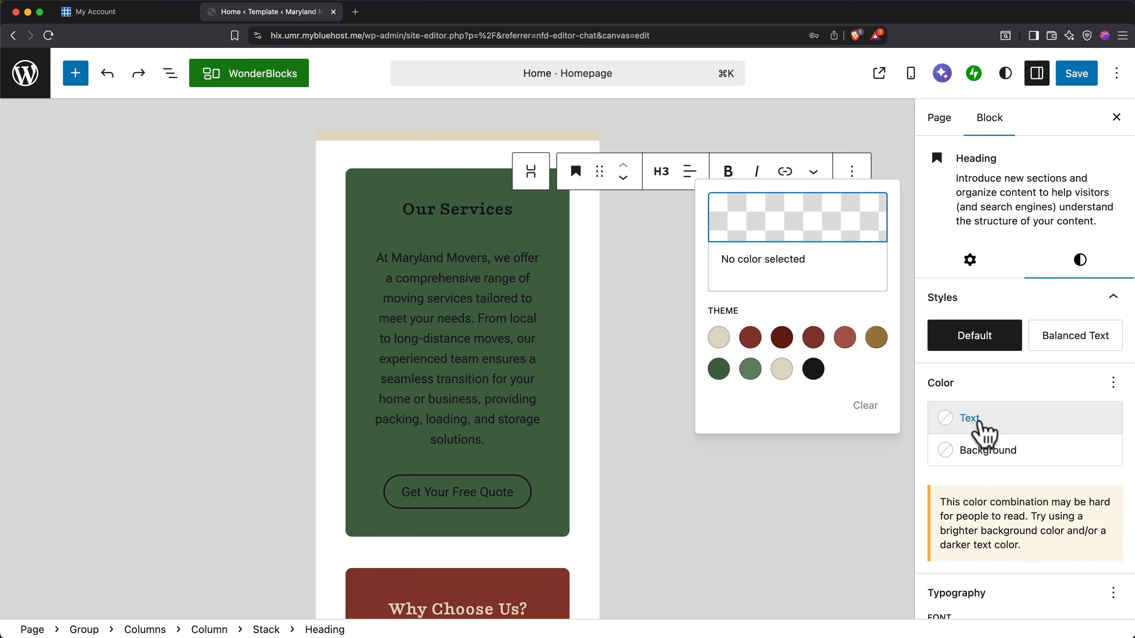
click(718, 337)
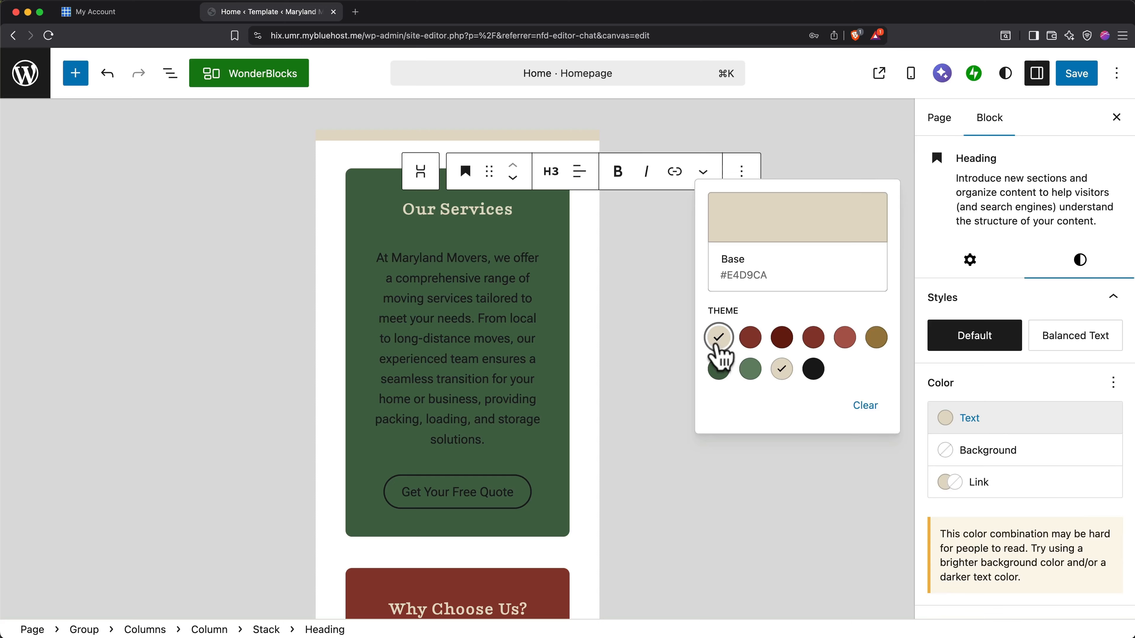
Apply the theme color Base to the text of the green card's paragraph and its "Get Your Free Quote" button.
click(497, 351)
click(961, 391)
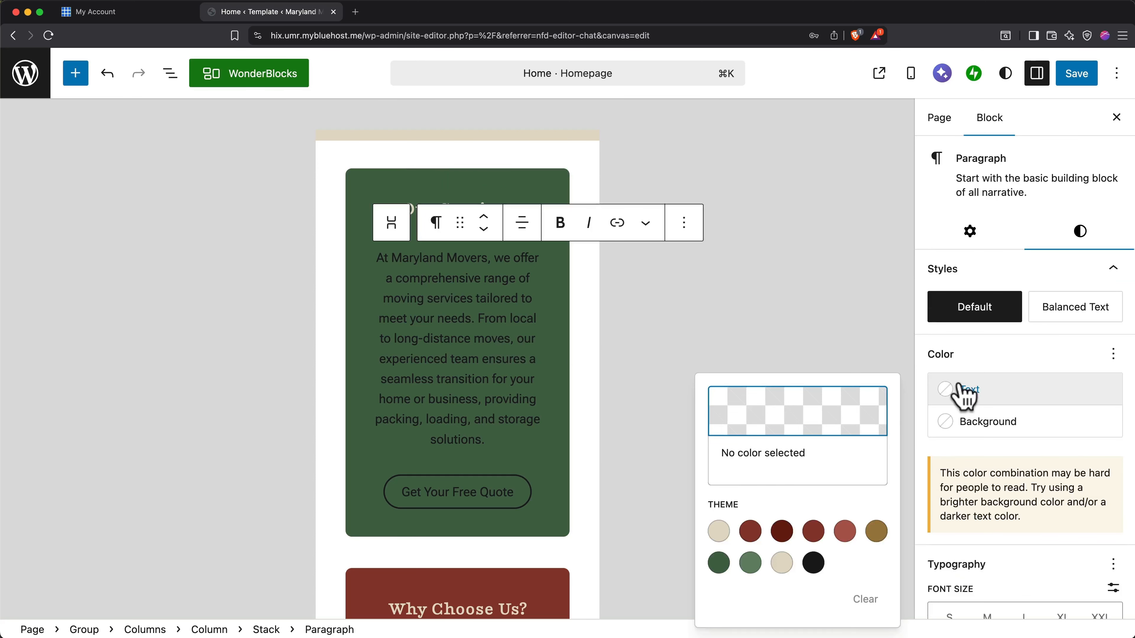
click(718, 531)
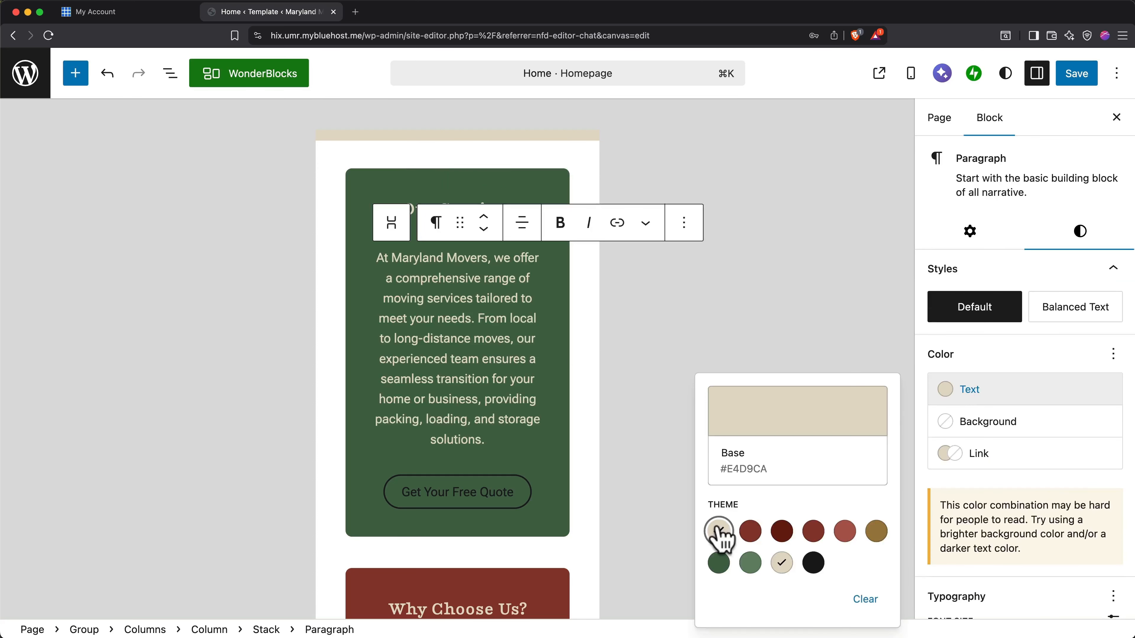
click(504, 482)
click(970, 394)
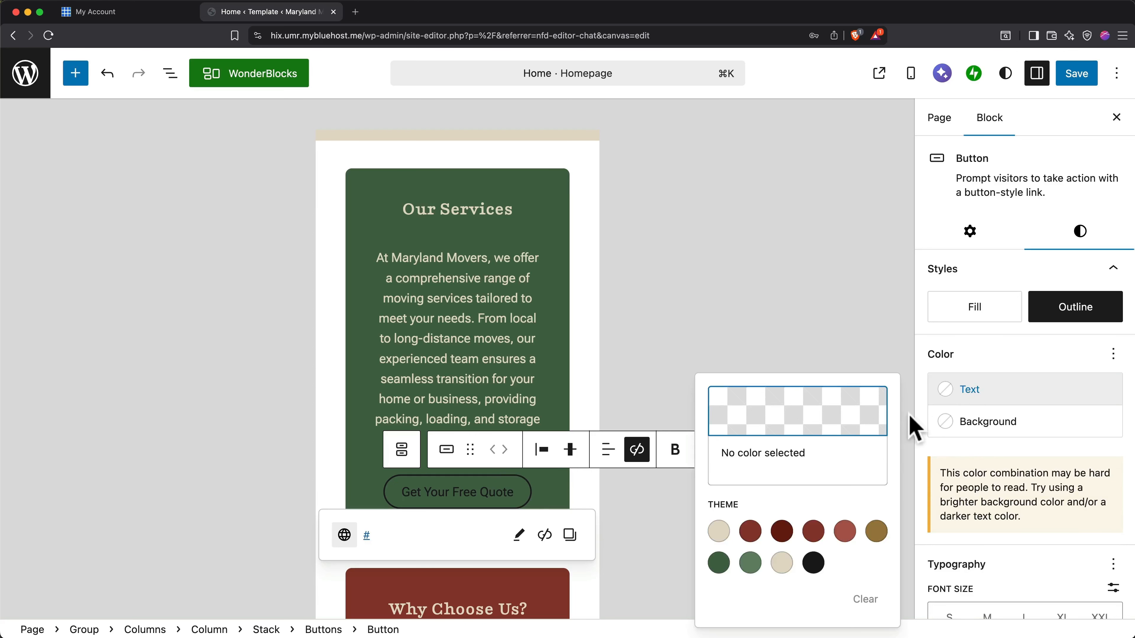
click(719, 531)
click(656, 373)
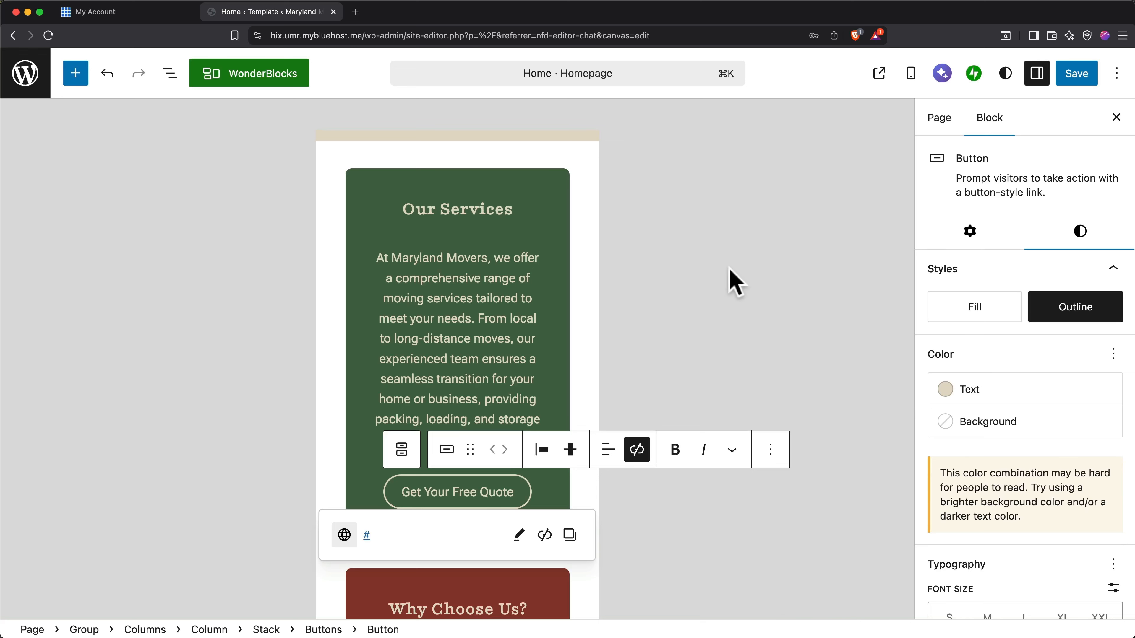
Return the homepage preview to the Desktop view and save the color changes to the service card.
click(911, 76)
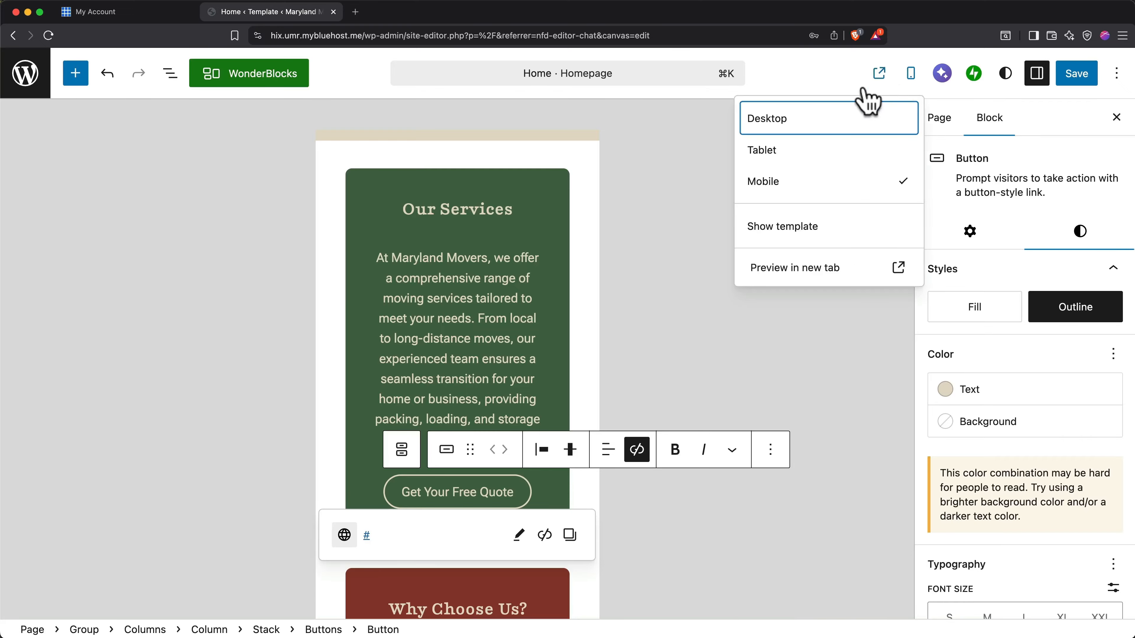
click(799, 130)
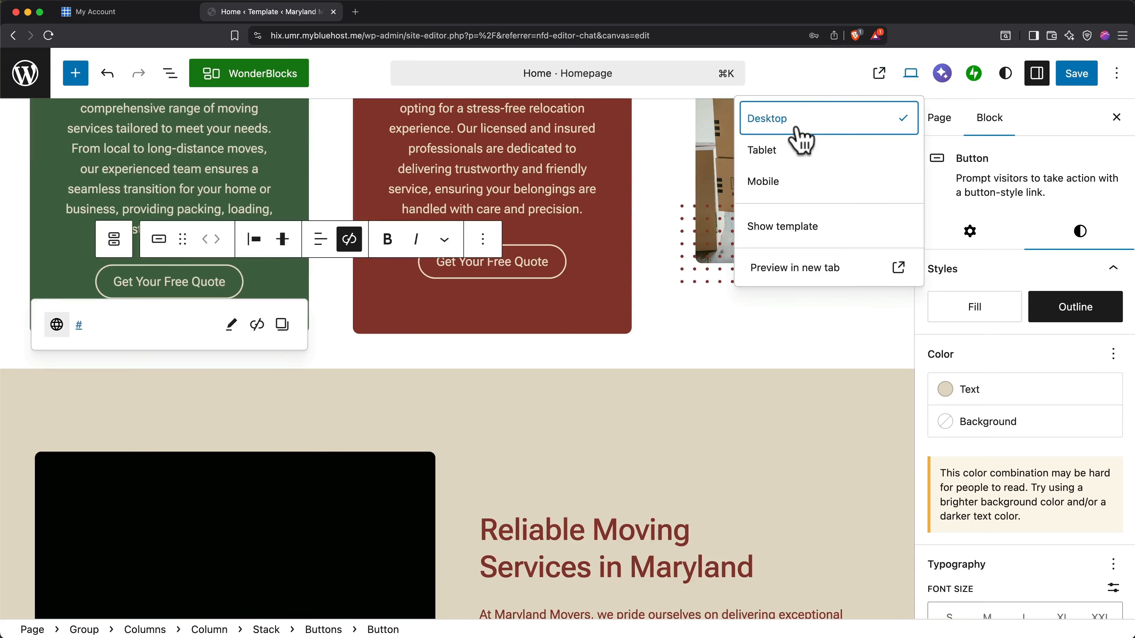
click(741, 324)
scroll(740, 324, up, 5)
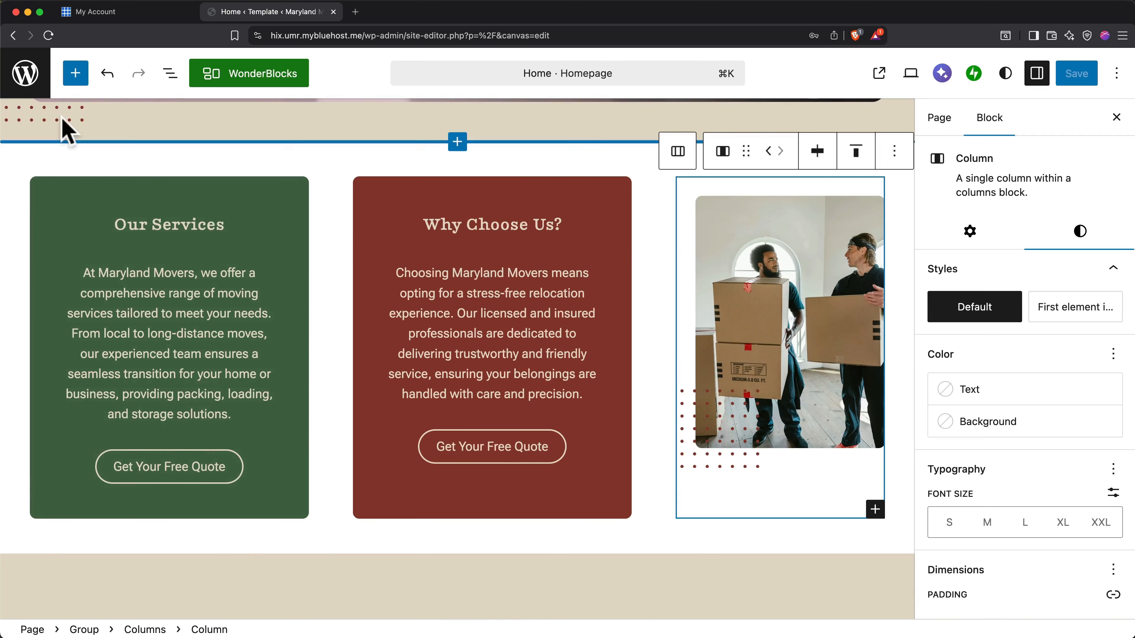
Leave the homepage editor and create a new draft page titled "Destinations".
click(27, 79)
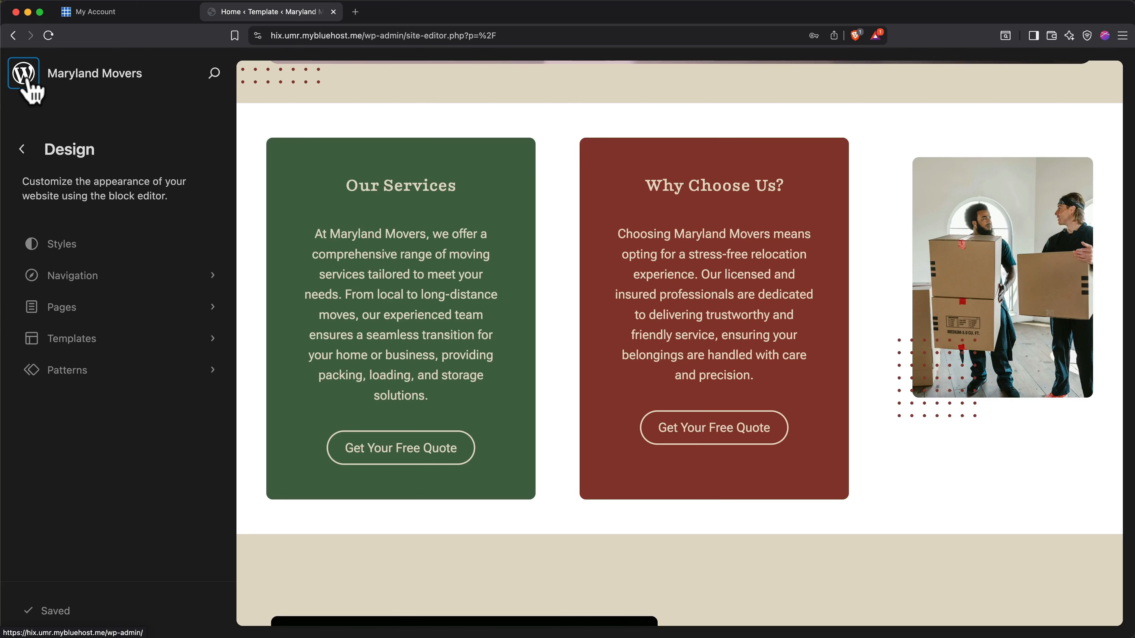
click(102, 311)
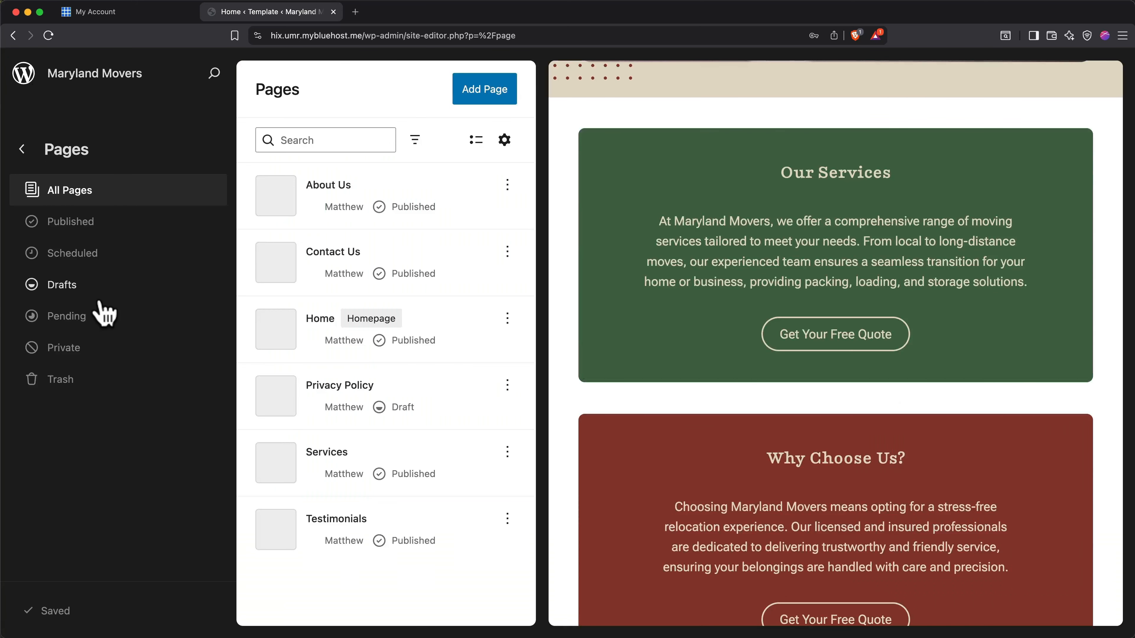
click(489, 96)
text(Destinations)
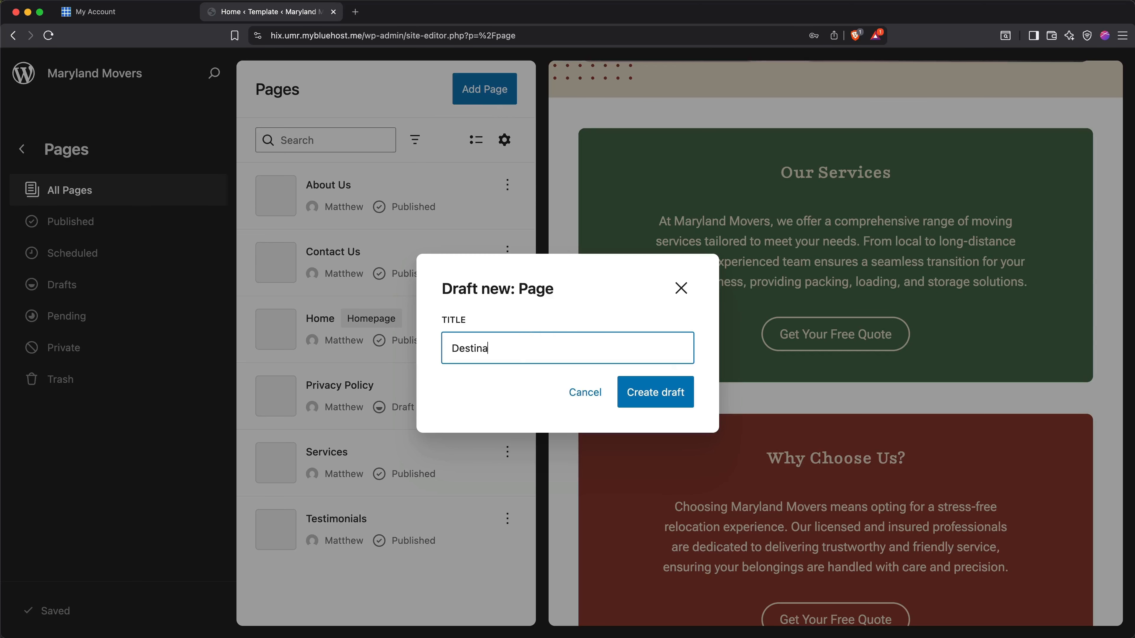
click(643, 386)
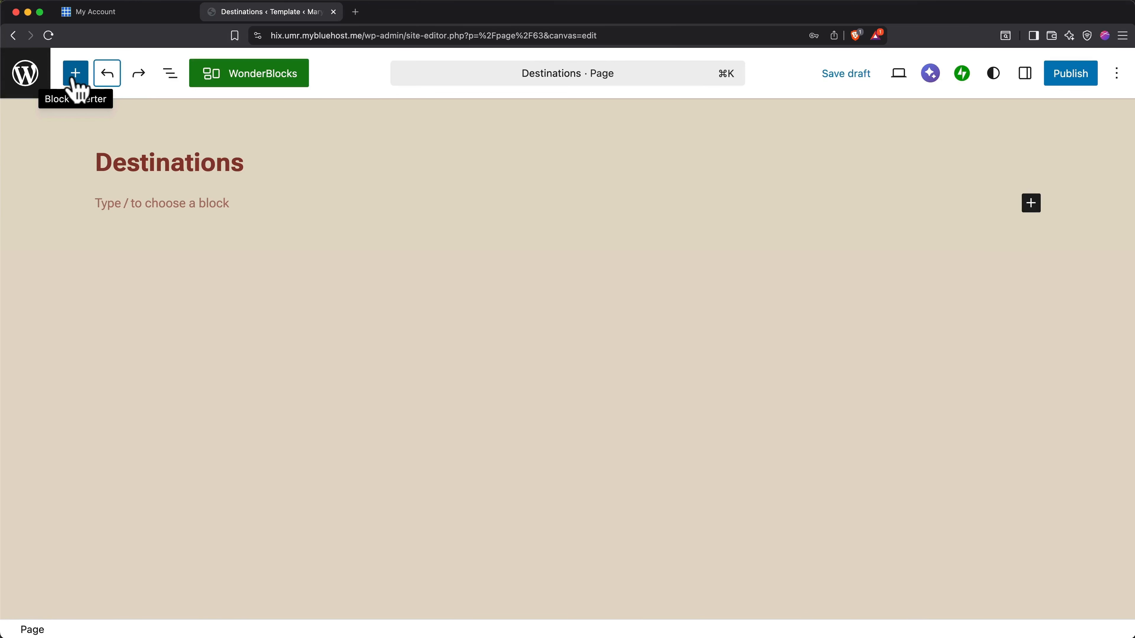
Browse the About page templates in the WonderBlocks library and close it without inserting one.
click(269, 86)
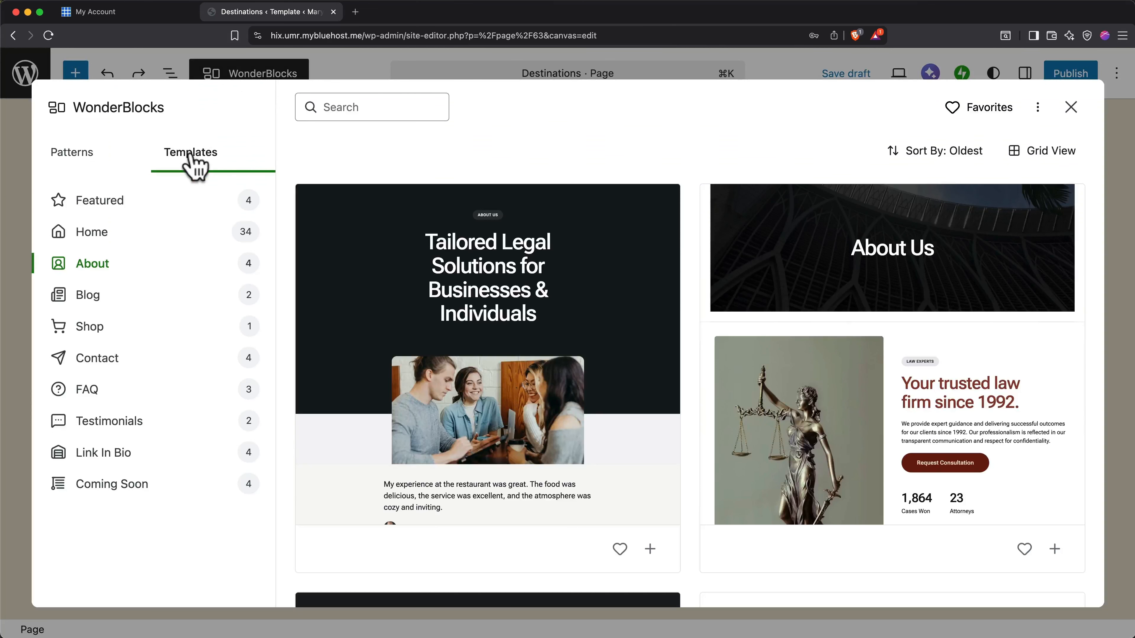
mouse_move(489, 286)
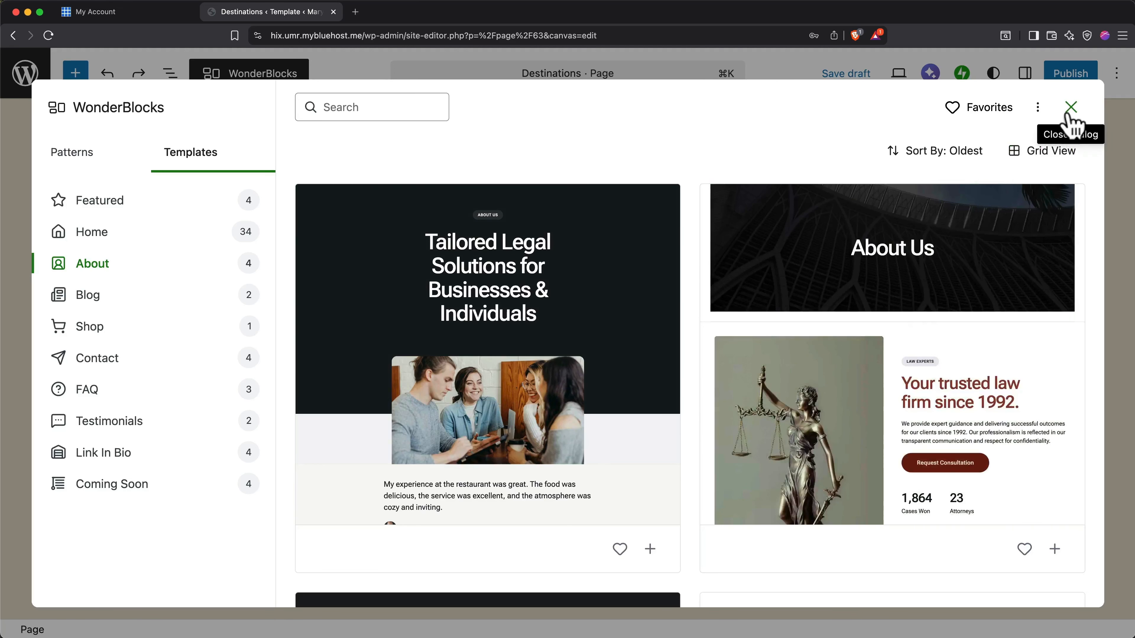
click(1072, 108)
Ask Blu Chat to create a Maryland Movers Destinations page listing eight Maryland cities, with a map-photo hero and a free-quote call-to-action with background image.
click(931, 75)
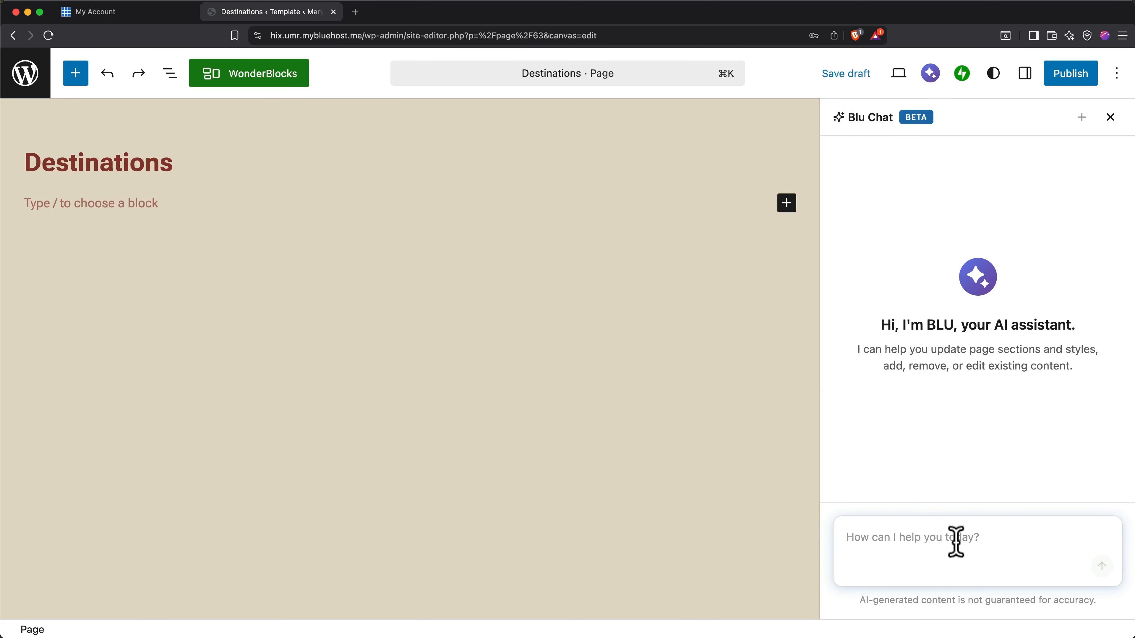
key(super+v)
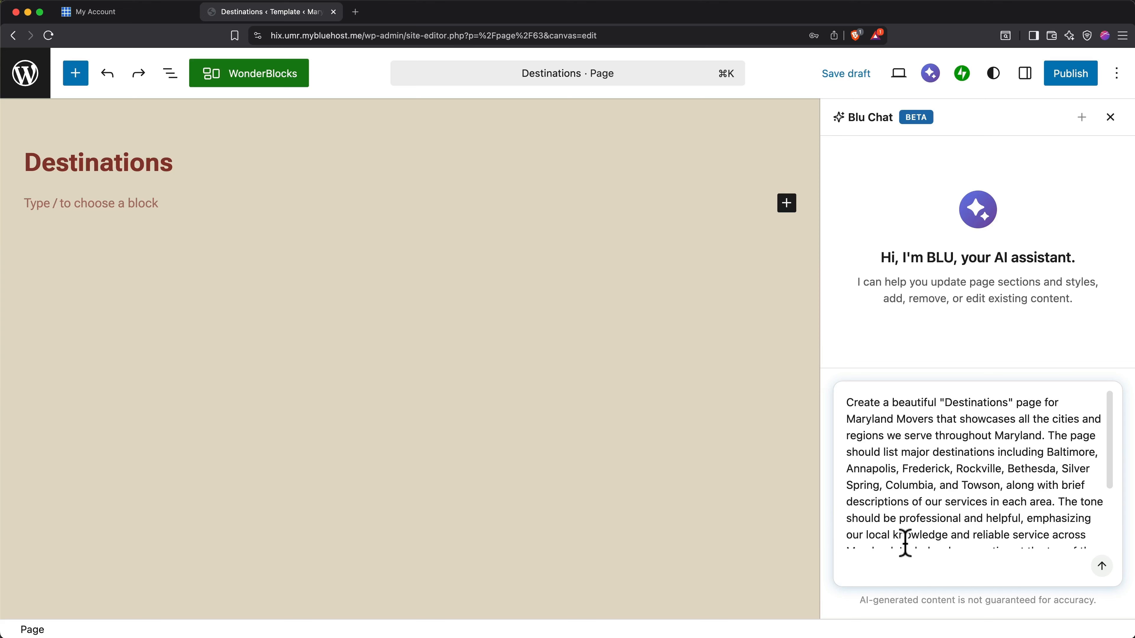
scroll(905, 543, down, 3)
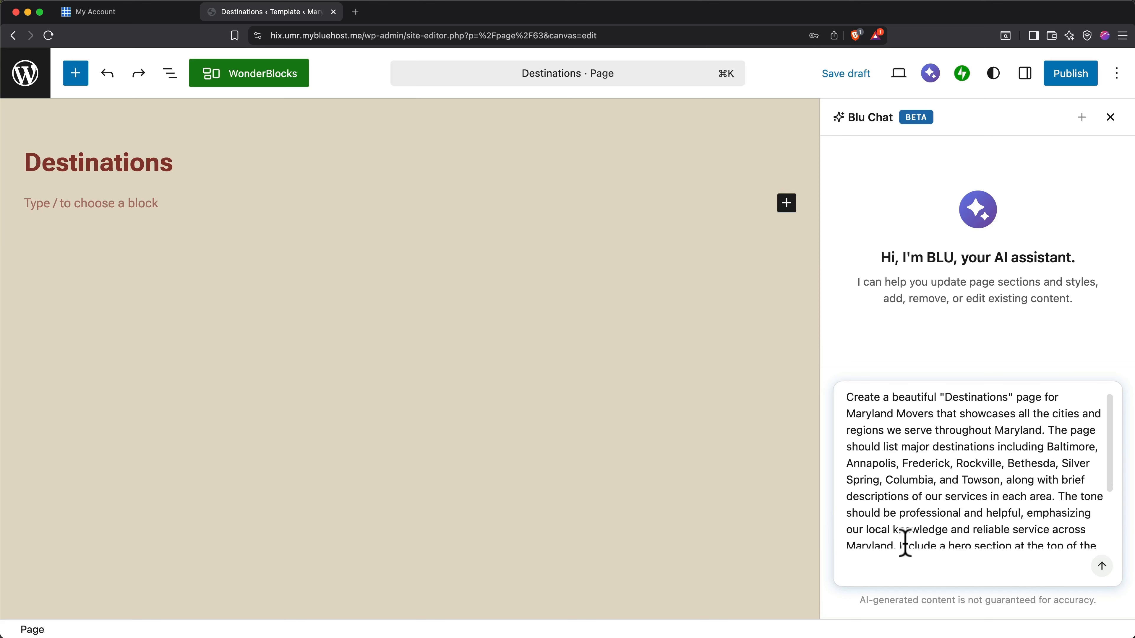
scroll(905, 543, down, 4)
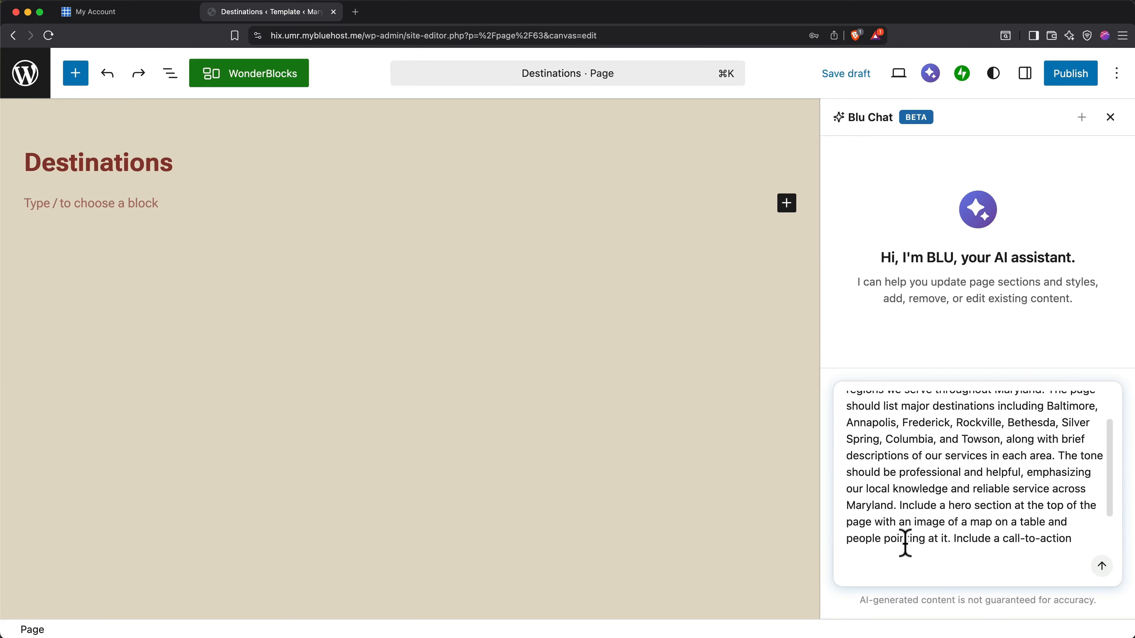
scroll(905, 543, down, 2)
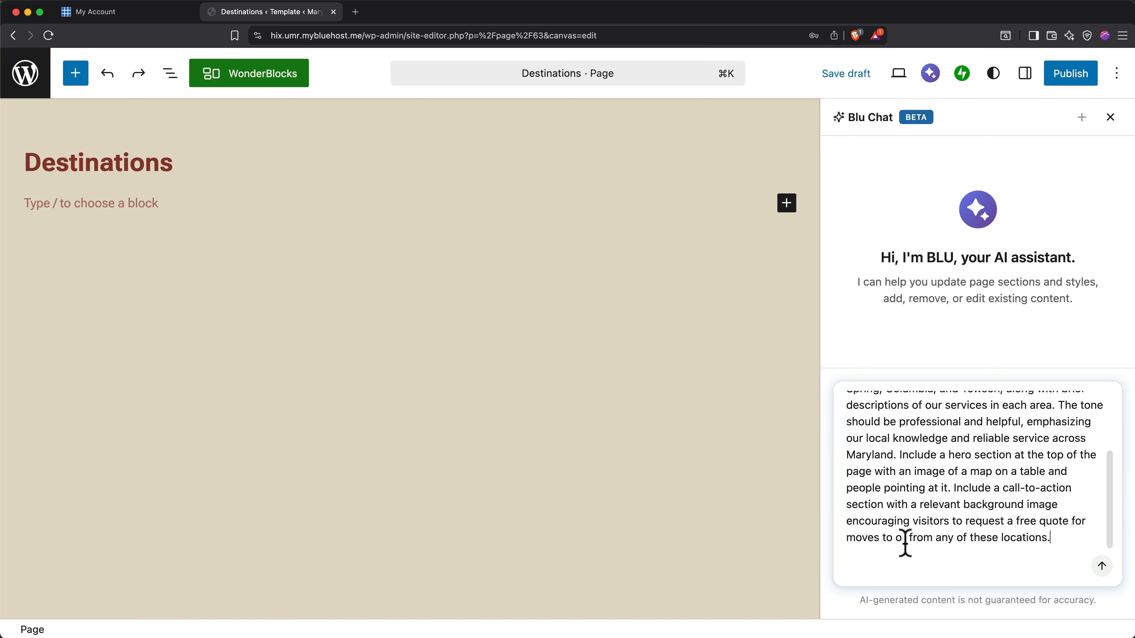
key(Return)
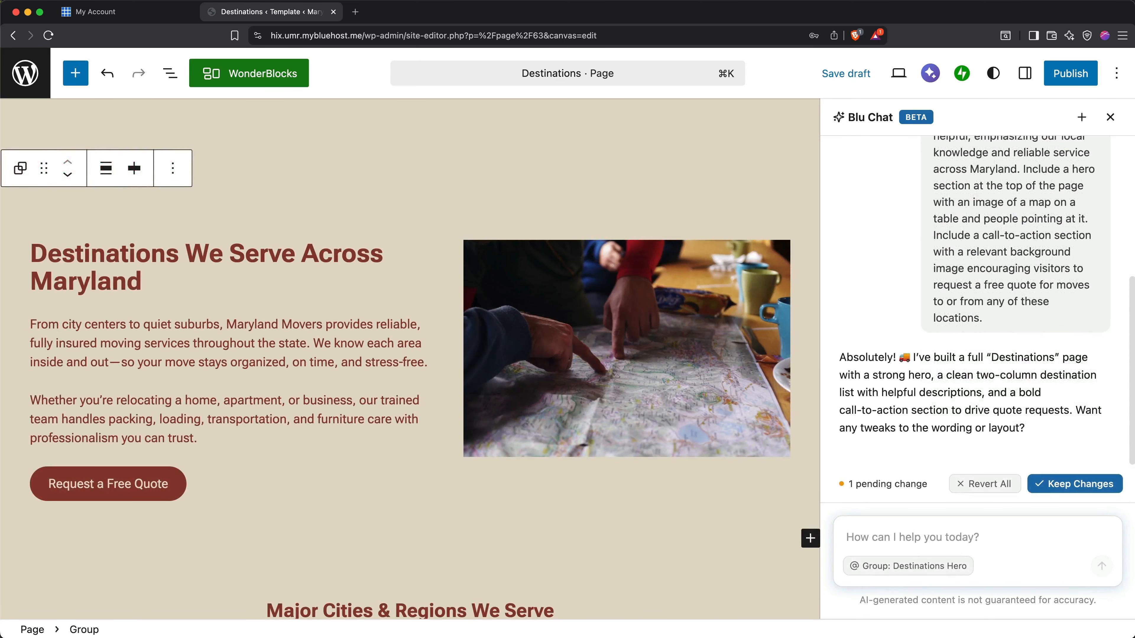
Review the AI-generated Destinations page sections, keep the changes and close the Blu Chat assistant.
scroll(710, 522, down, 5)
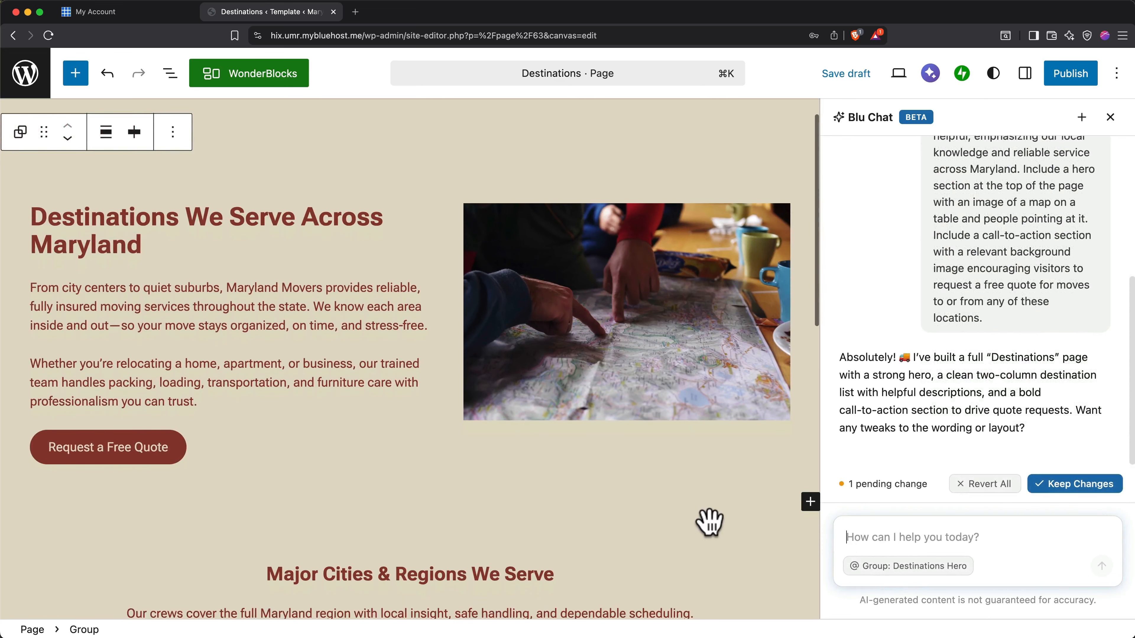
scroll(710, 522, down, 15)
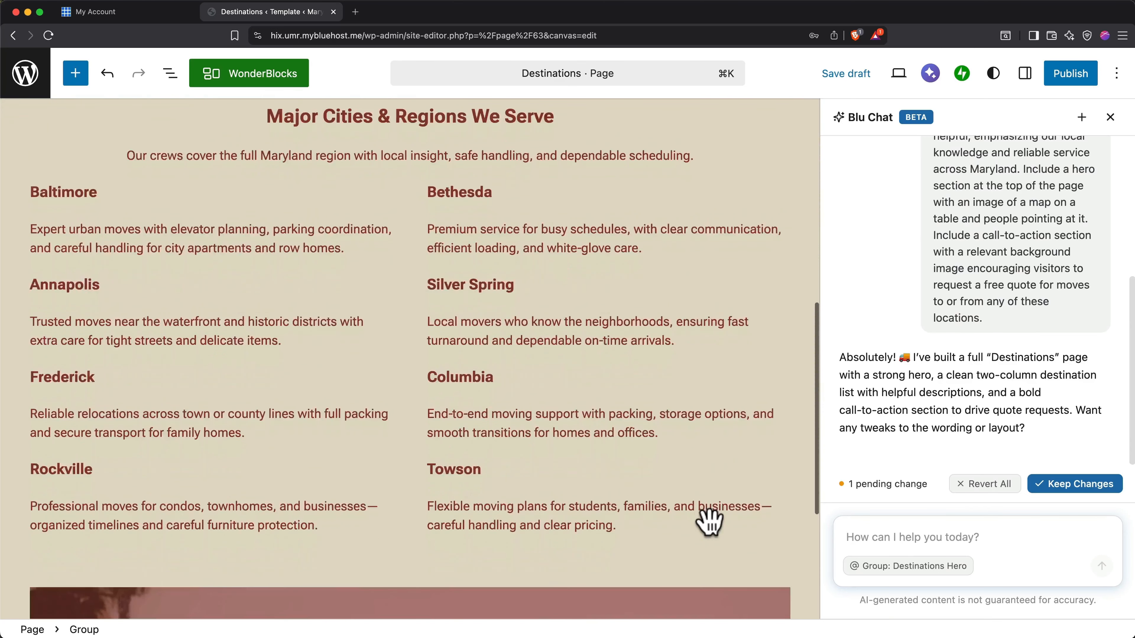
scroll(710, 522, down, 3)
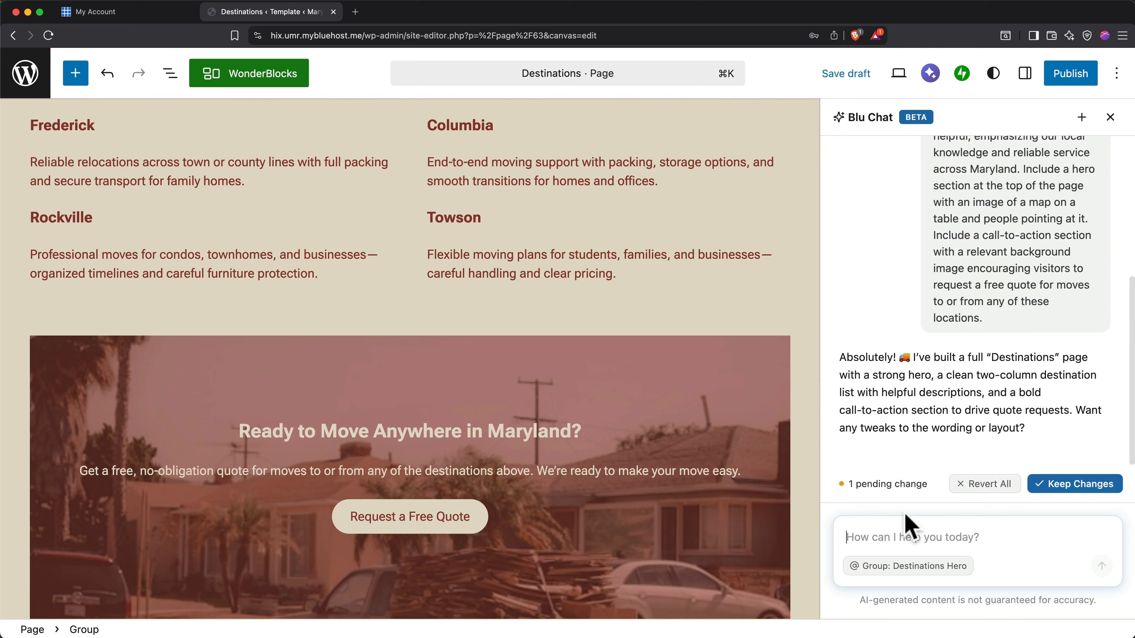
click(1081, 488)
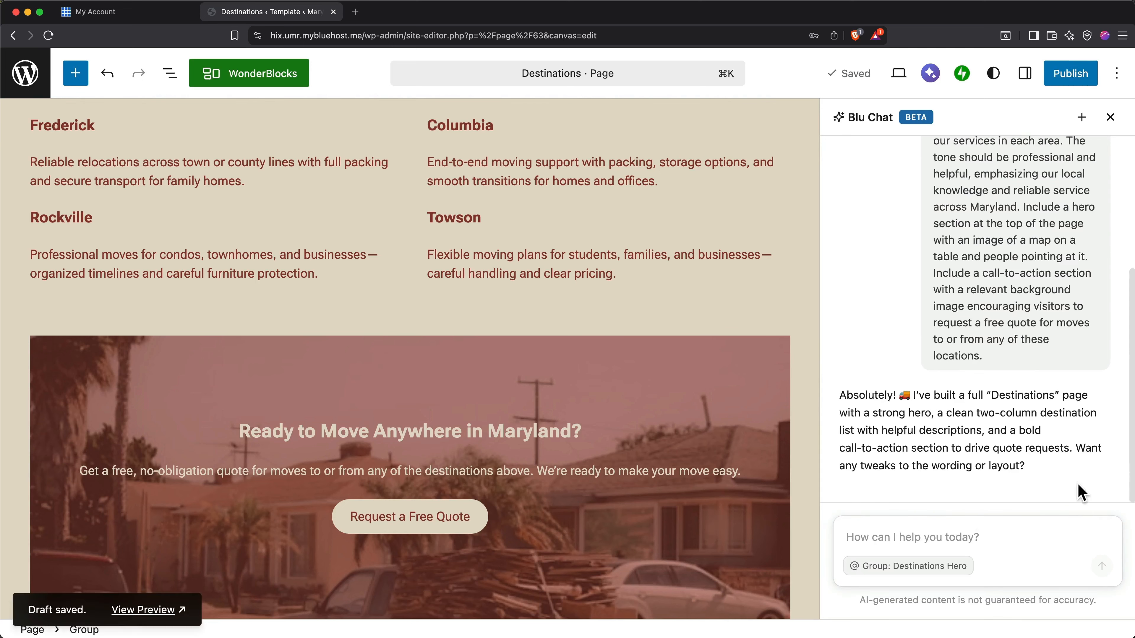
click(1110, 118)
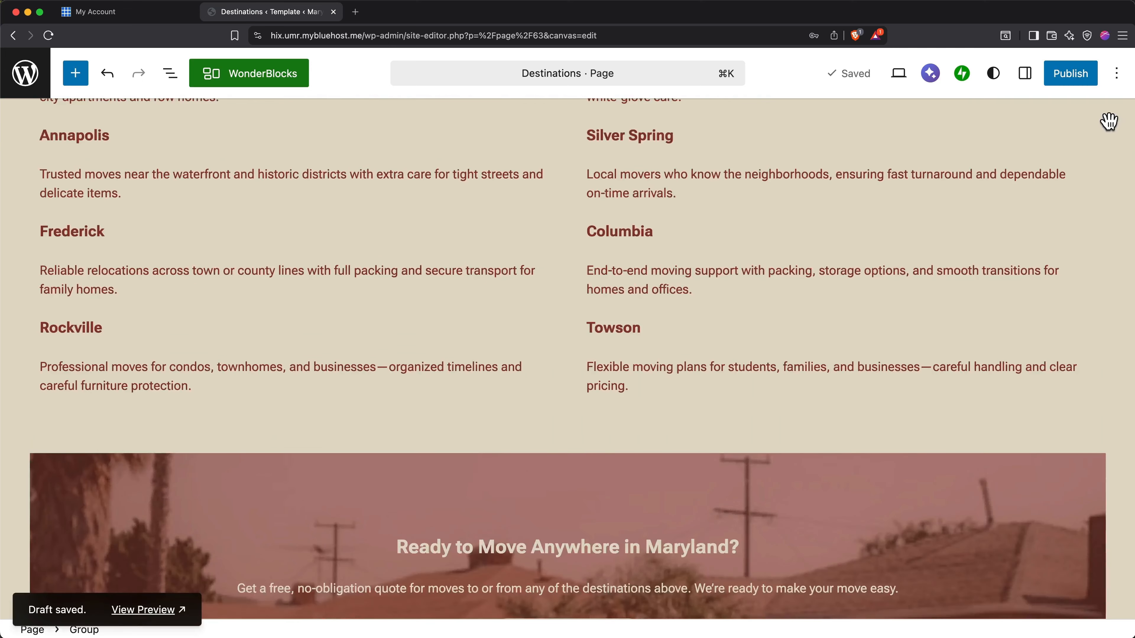
mouse_move(1001, 219)
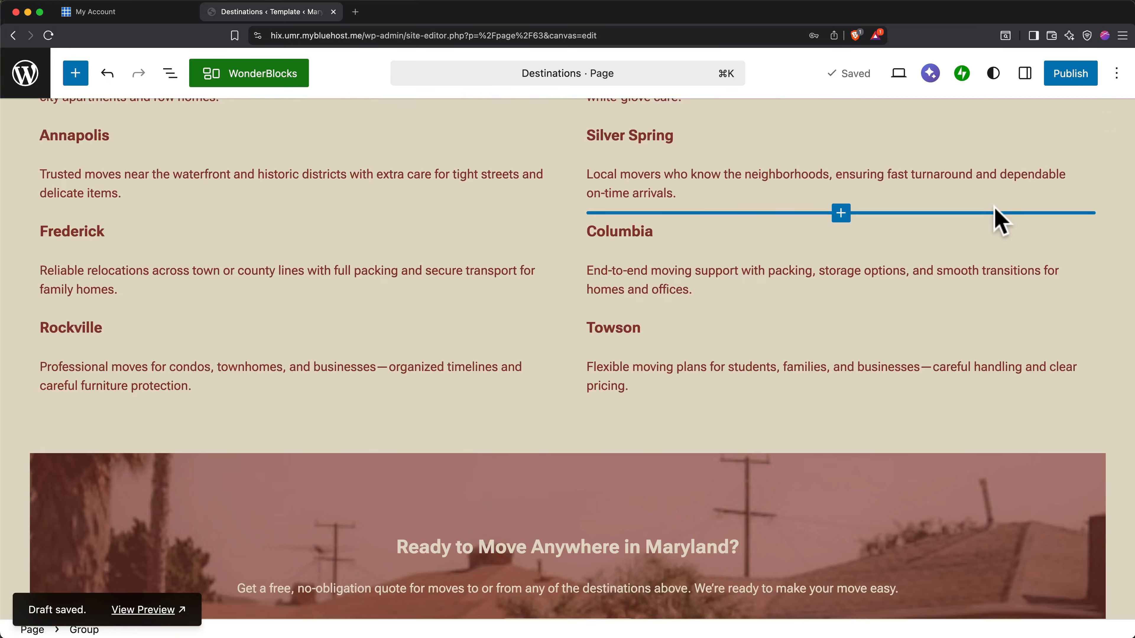
scroll(1001, 219, up, 15)
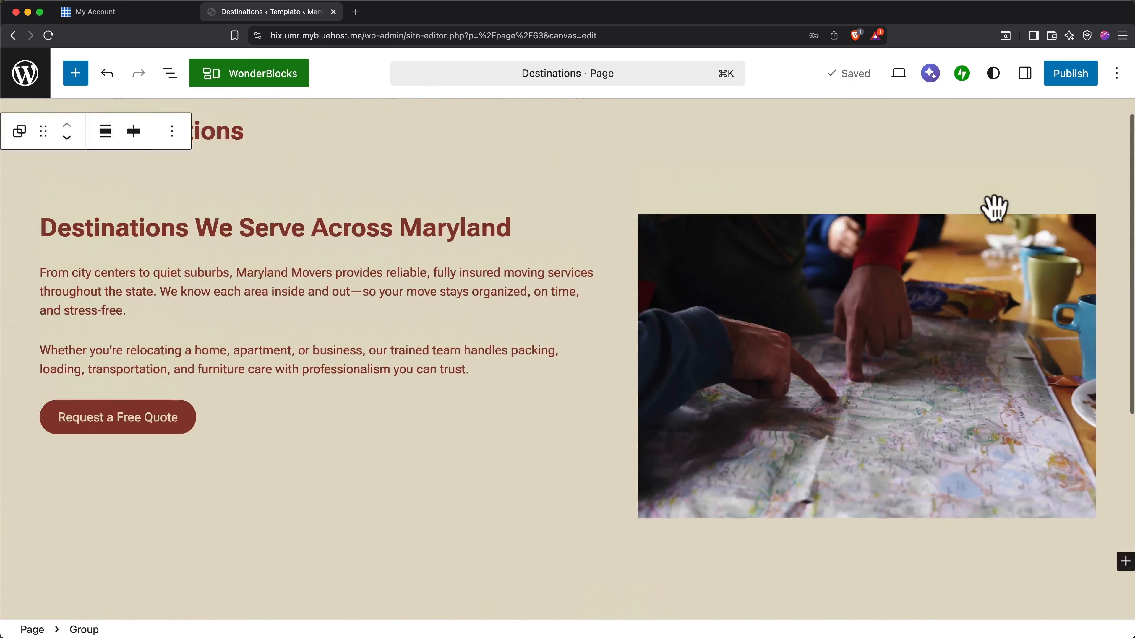
scroll(994, 209, up, 1)
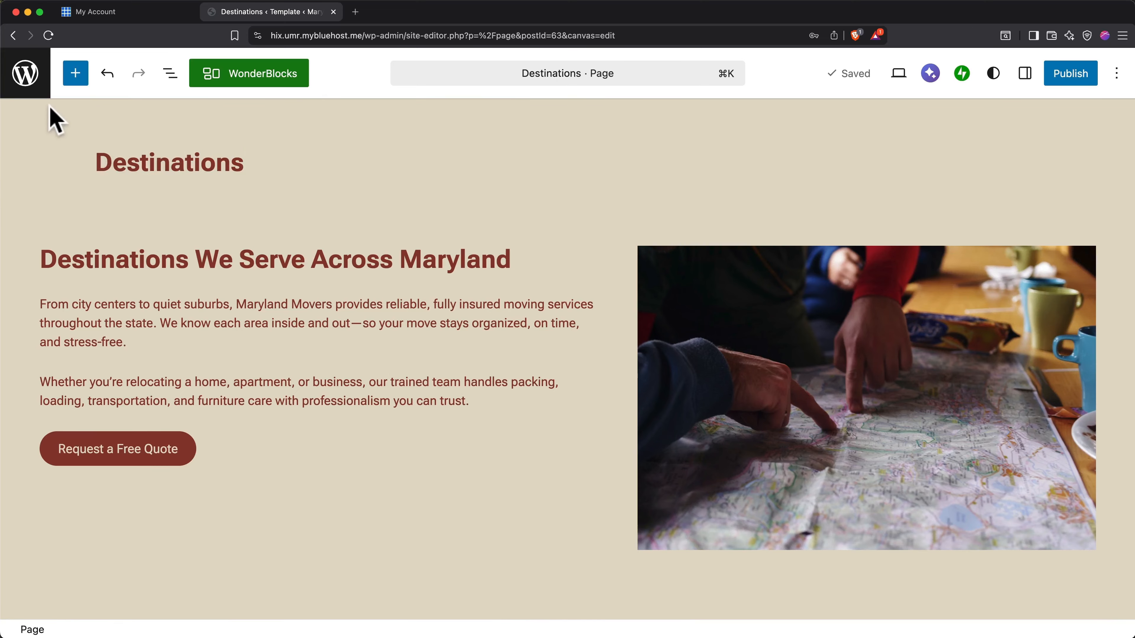
Return to the page list and rename the Destinations page to "Service Areas".
click(27, 78)
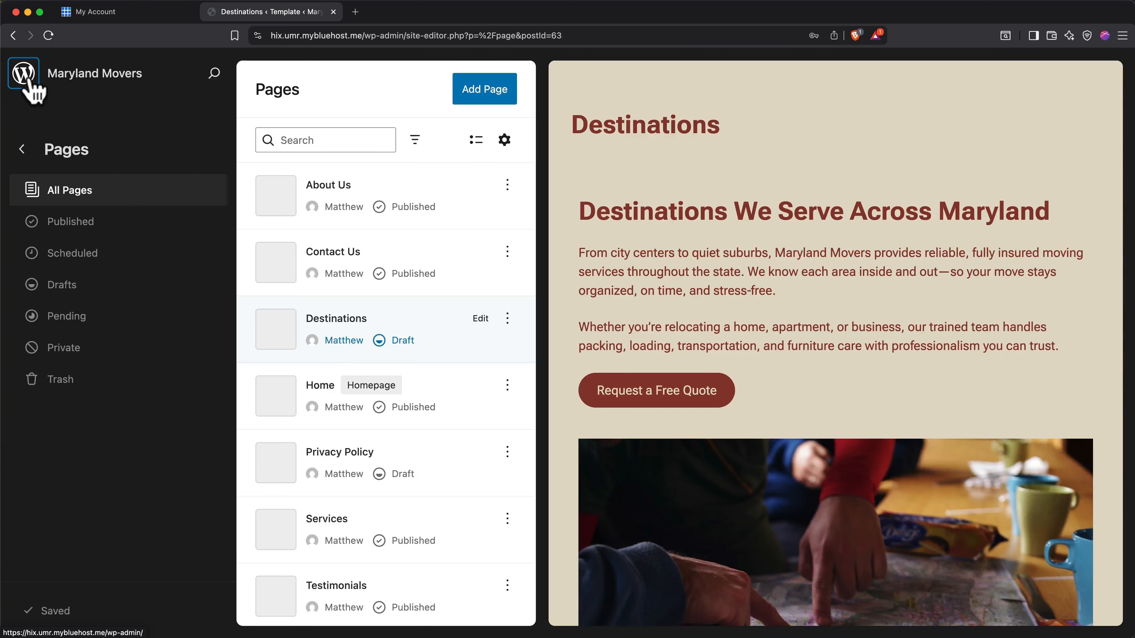
click(508, 320)
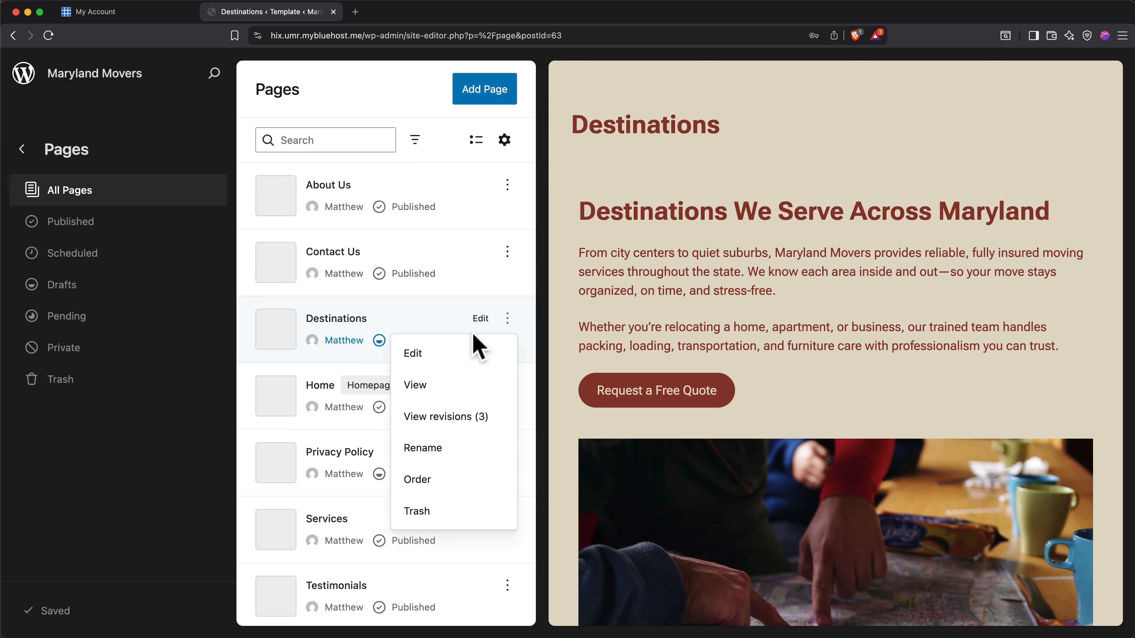
click(443, 446)
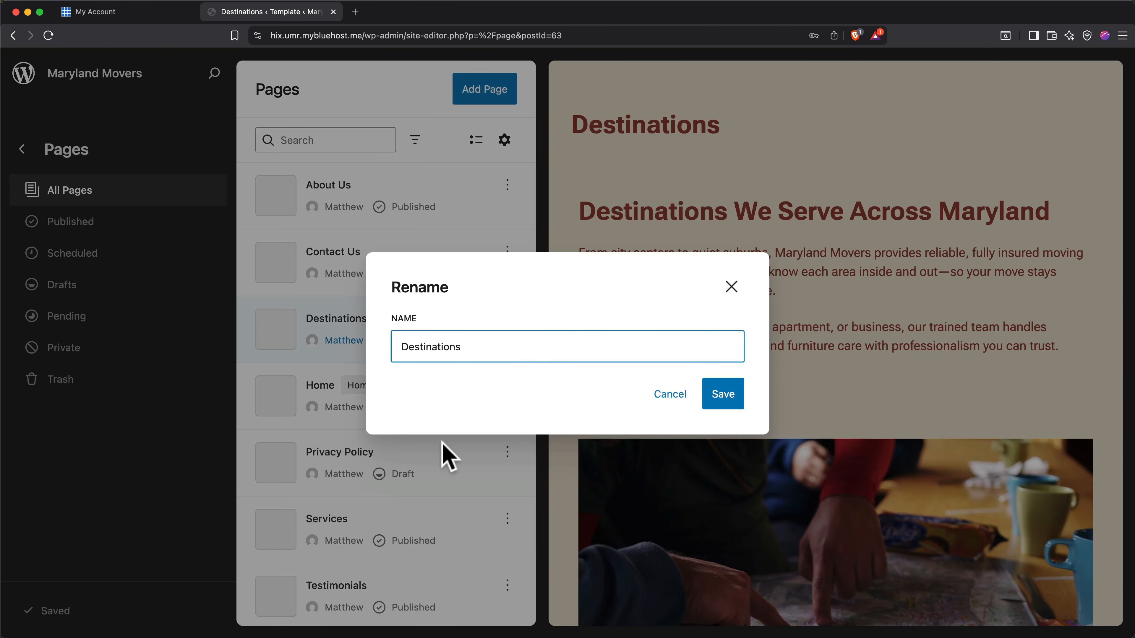
key(super+a)
text(Service Areas)
click(711, 392)
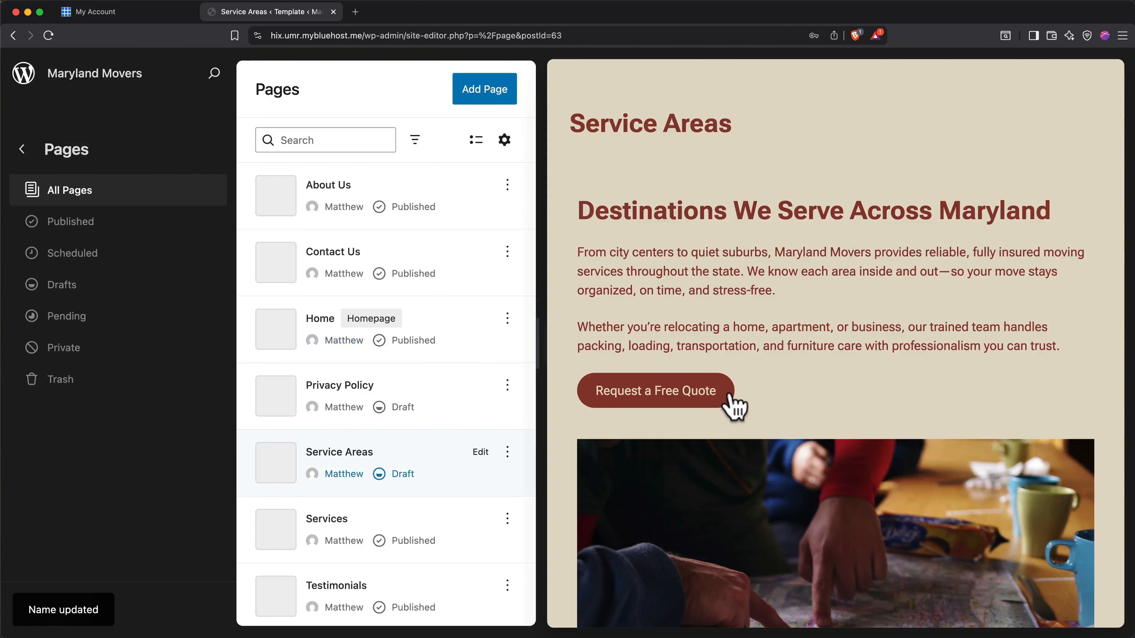
Open the Service Areas page for editing, publish it and return to the page list.
click(815, 365)
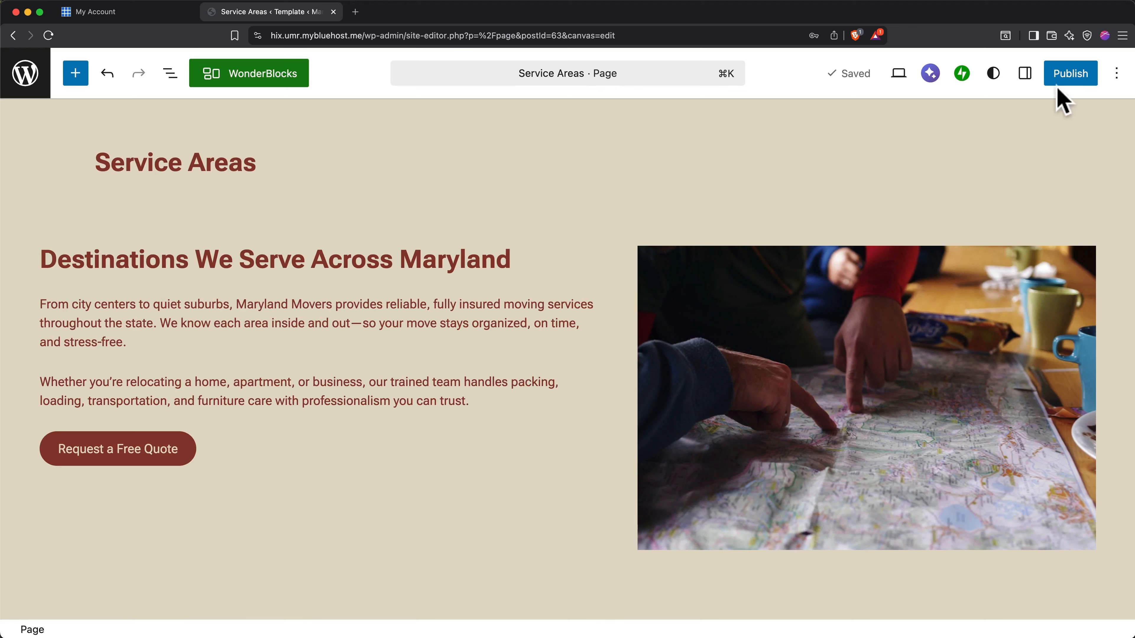
click(1069, 80)
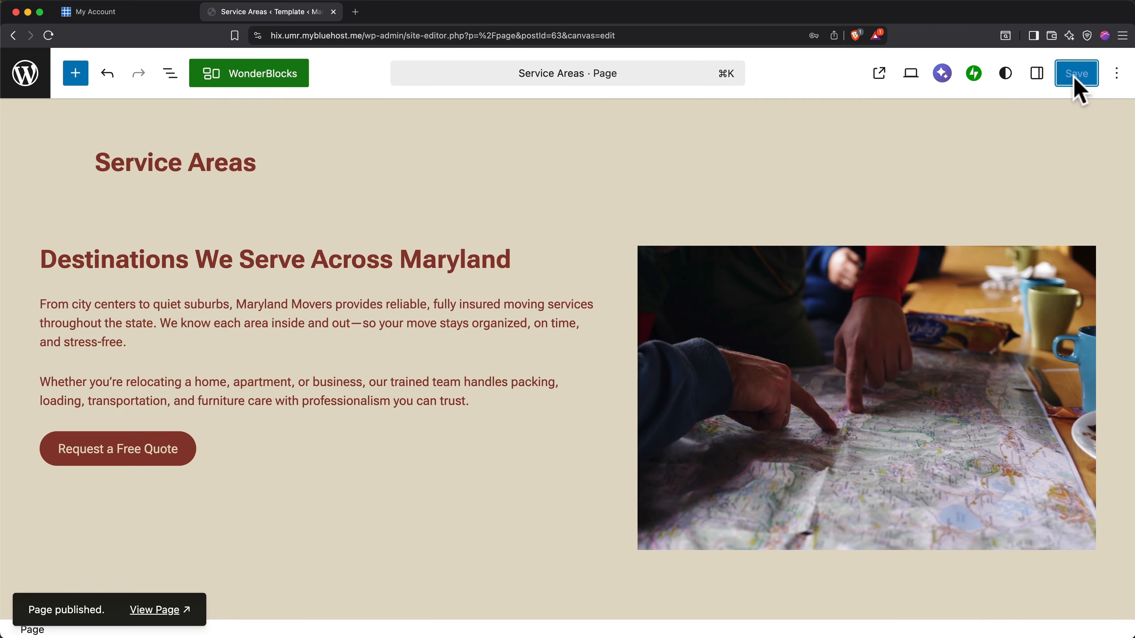
click(27, 74)
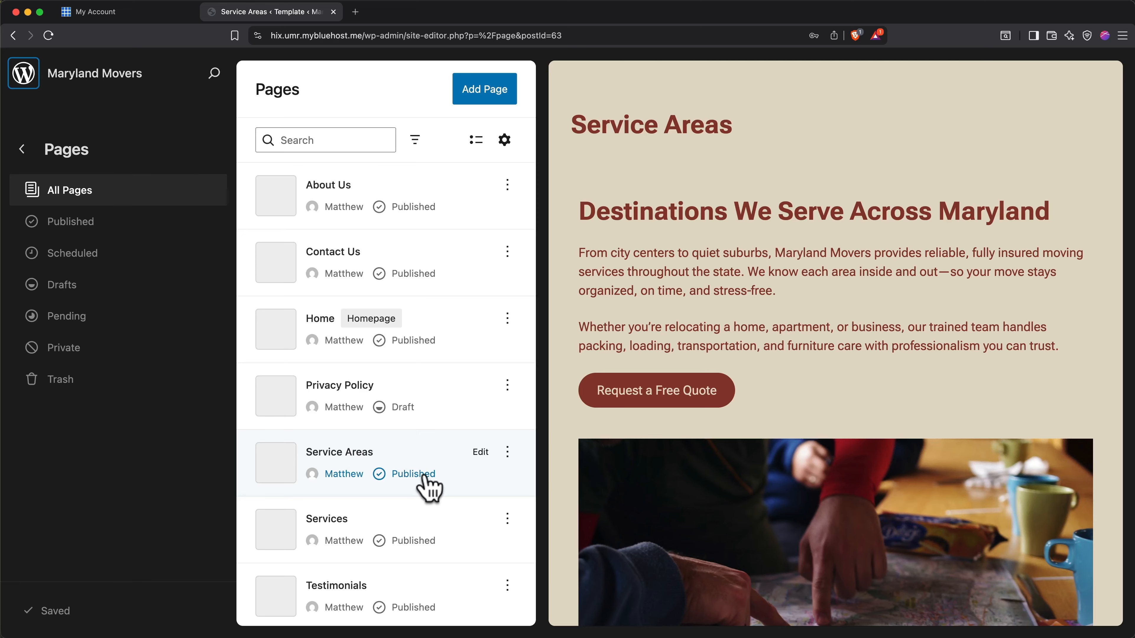
Reopen the Service Areas page, view its live version on the site and close that view.
click(509, 455)
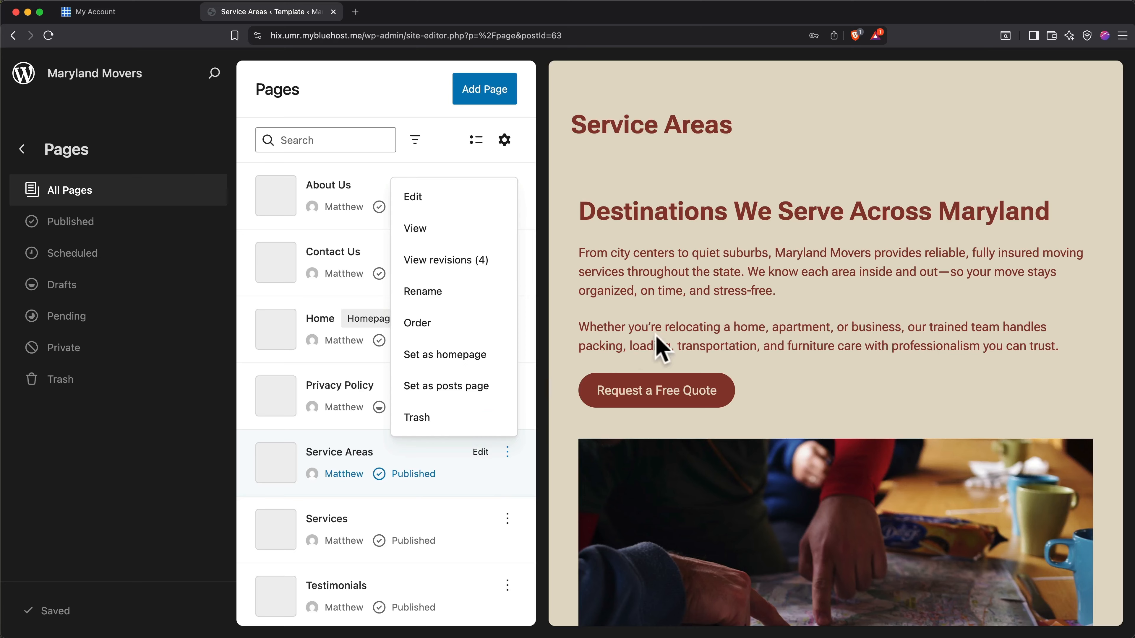
click(766, 302)
click(766, 303)
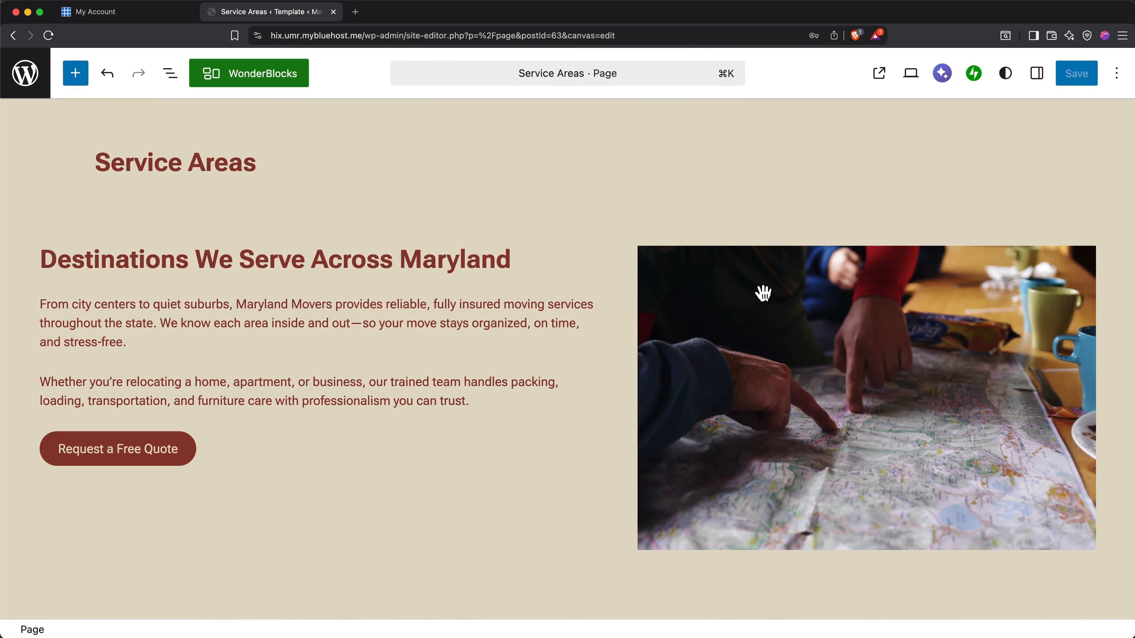
click(879, 77)
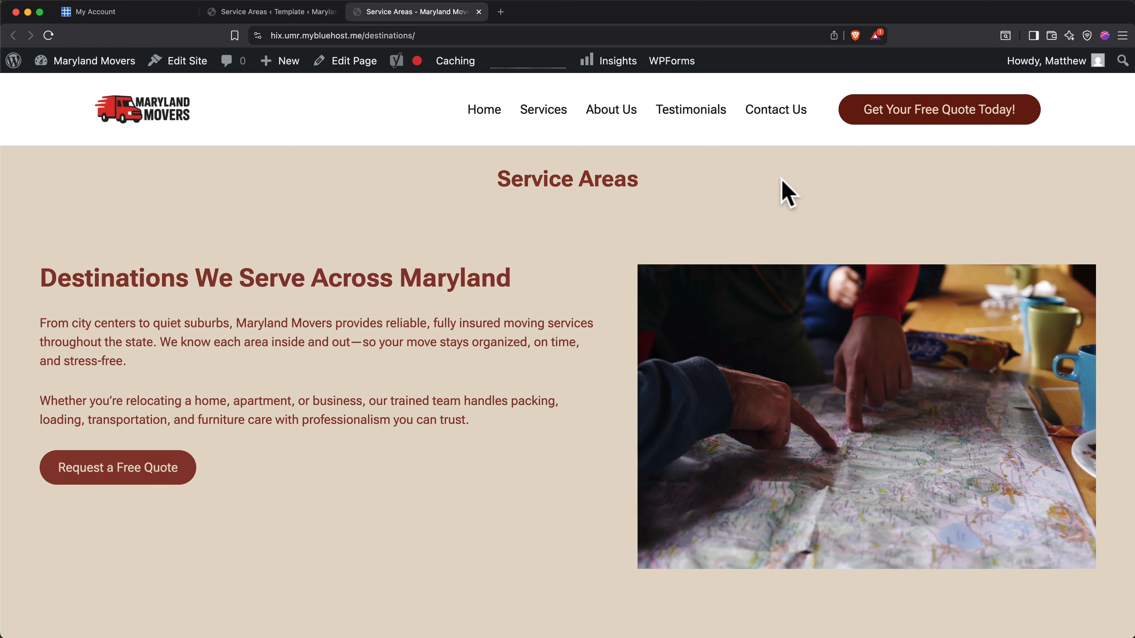
click(478, 12)
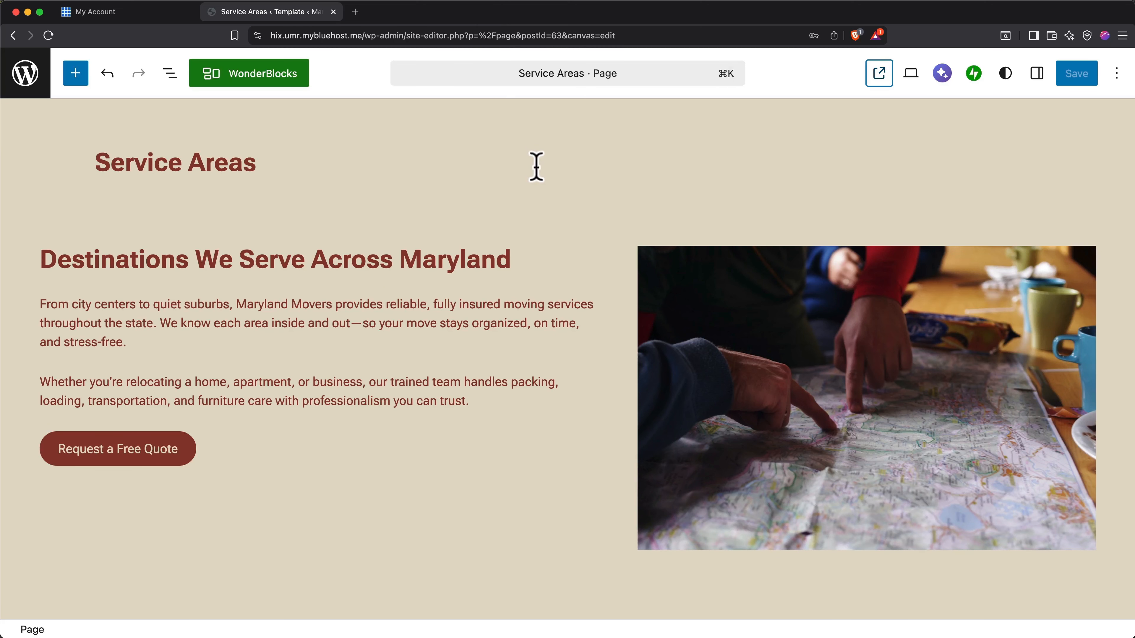
Leave the page editor and open the default "Header" template part from the header patterns for editing.
click(35, 81)
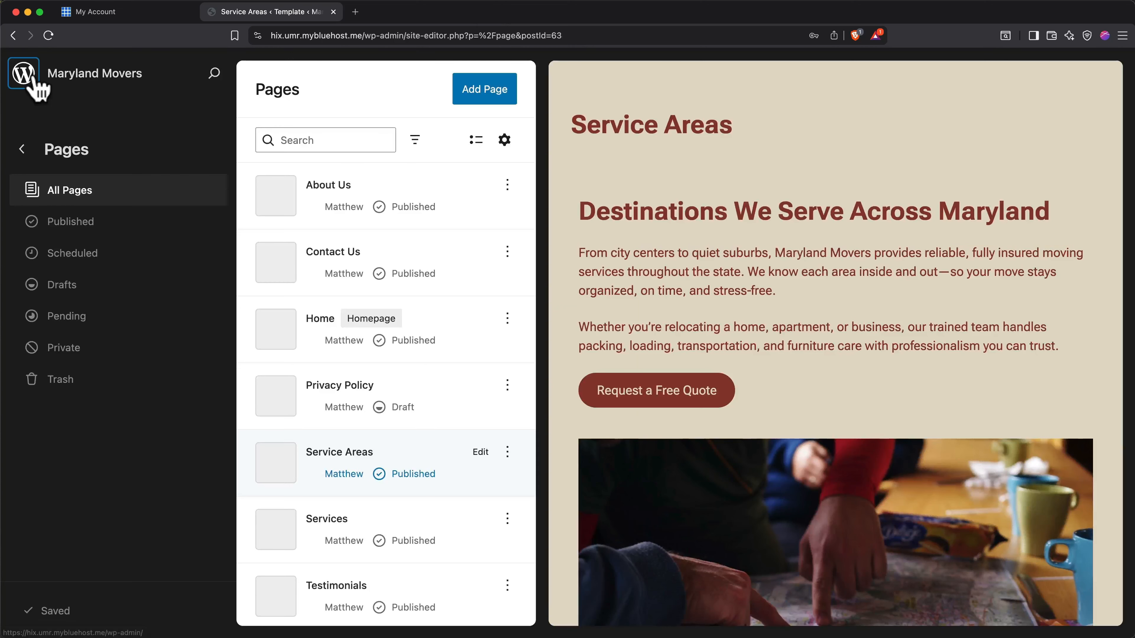
click(22, 149)
click(83, 374)
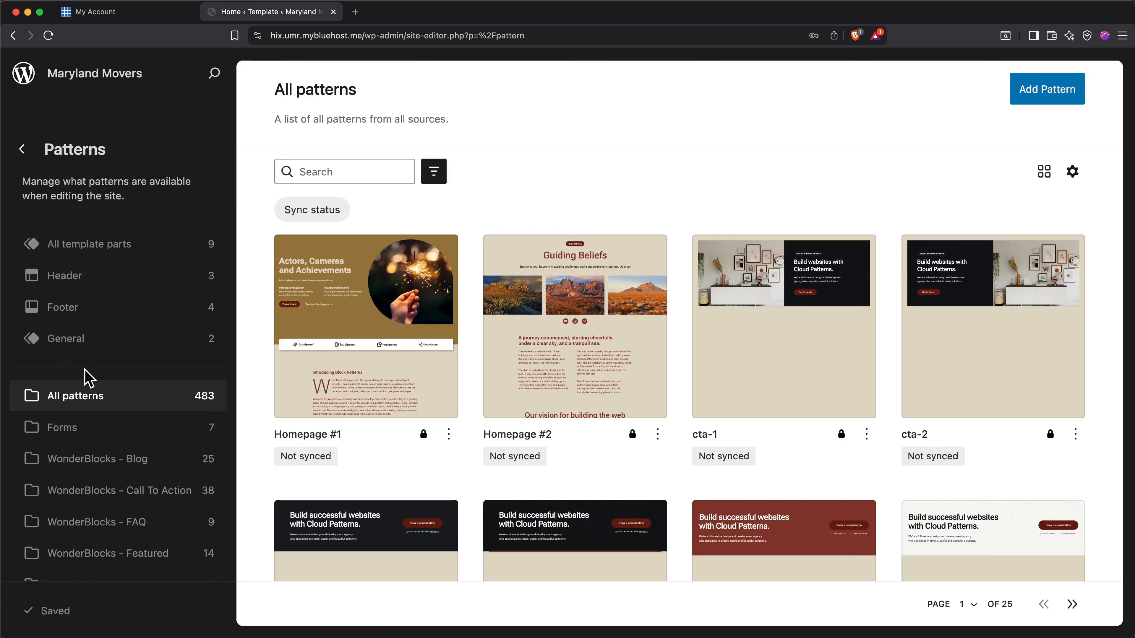
click(81, 286)
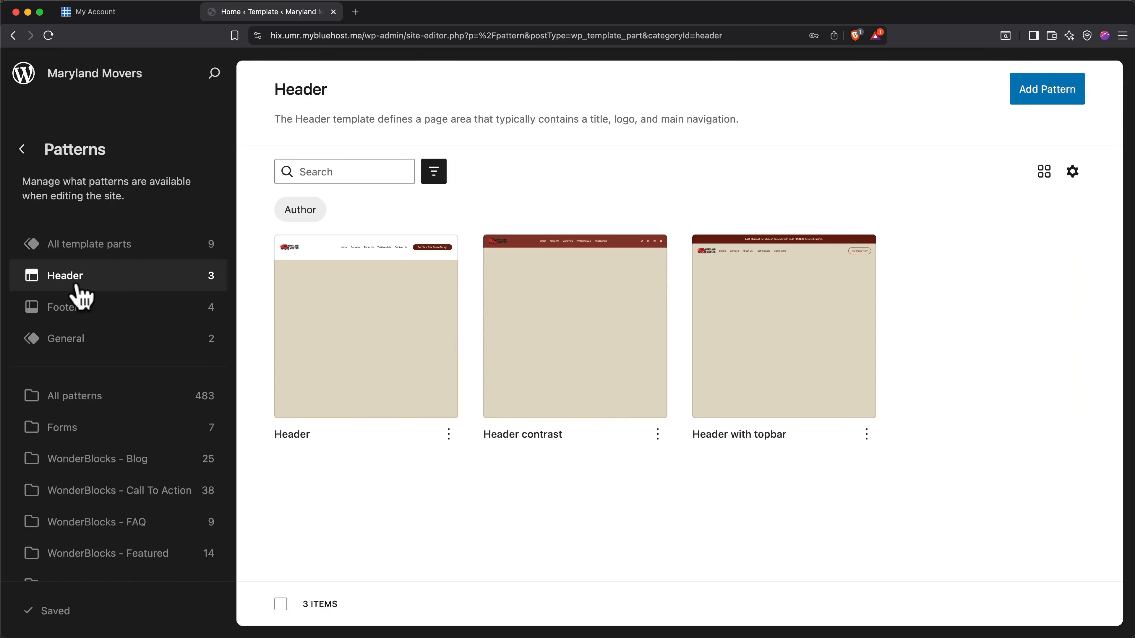
click(362, 333)
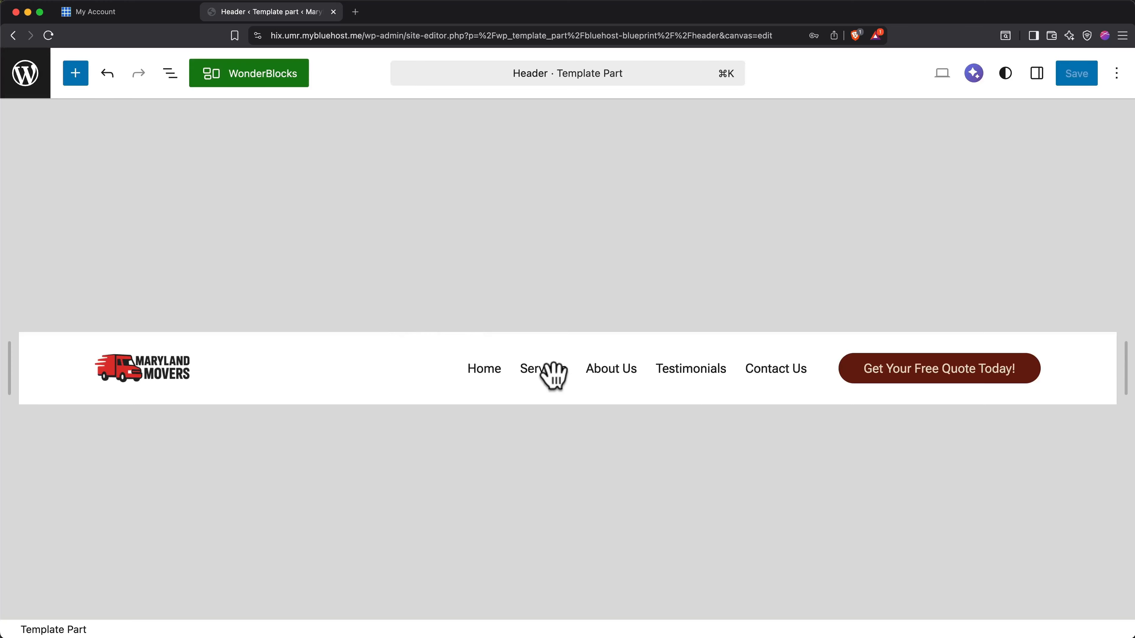
Add a link to the Service Areas page at the end of the header's navigation menu.
click(574, 371)
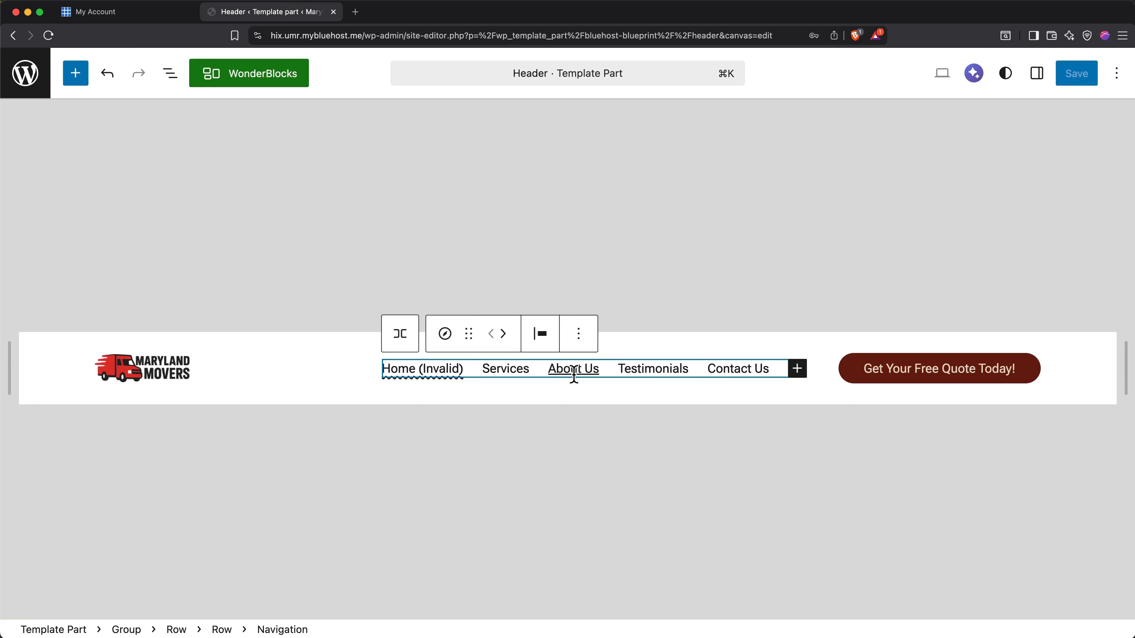
click(798, 372)
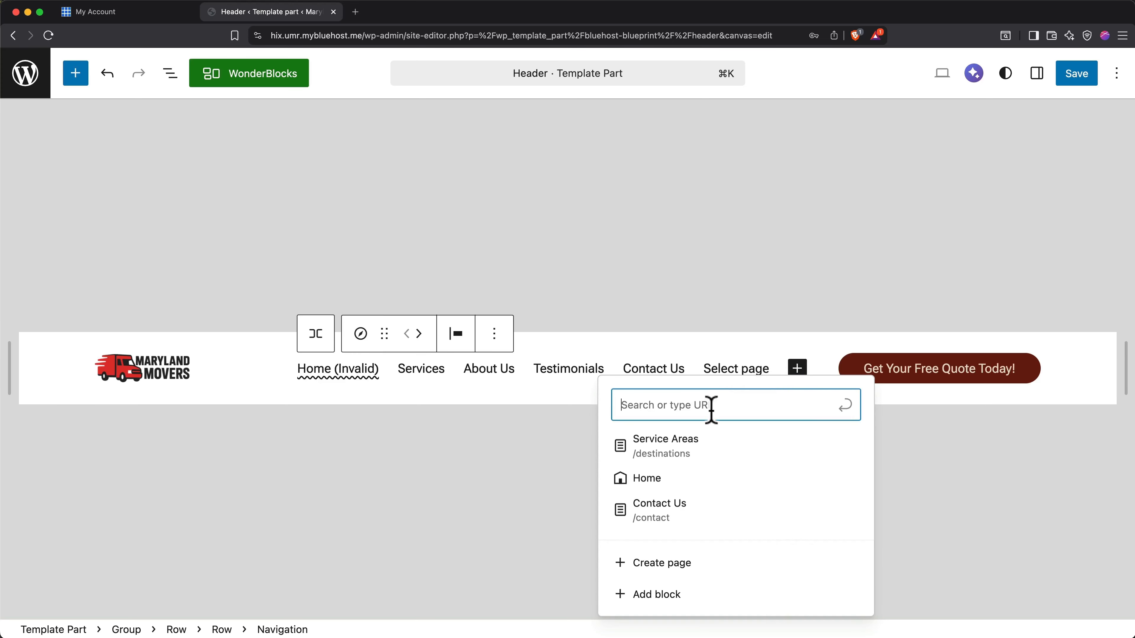
click(711, 453)
click(713, 458)
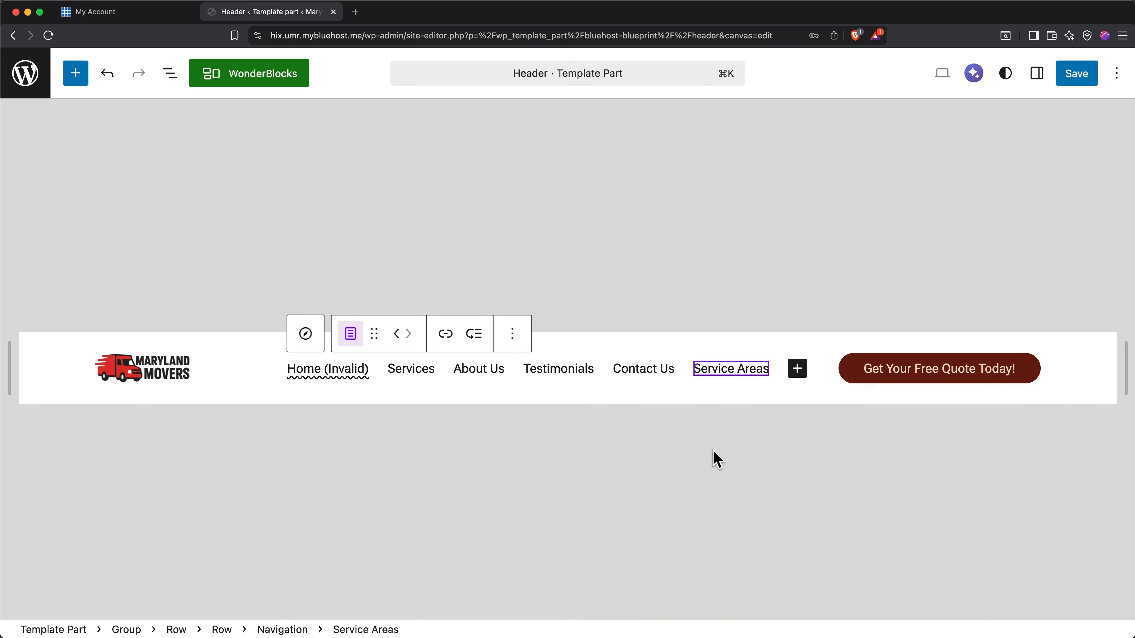
click(713, 457)
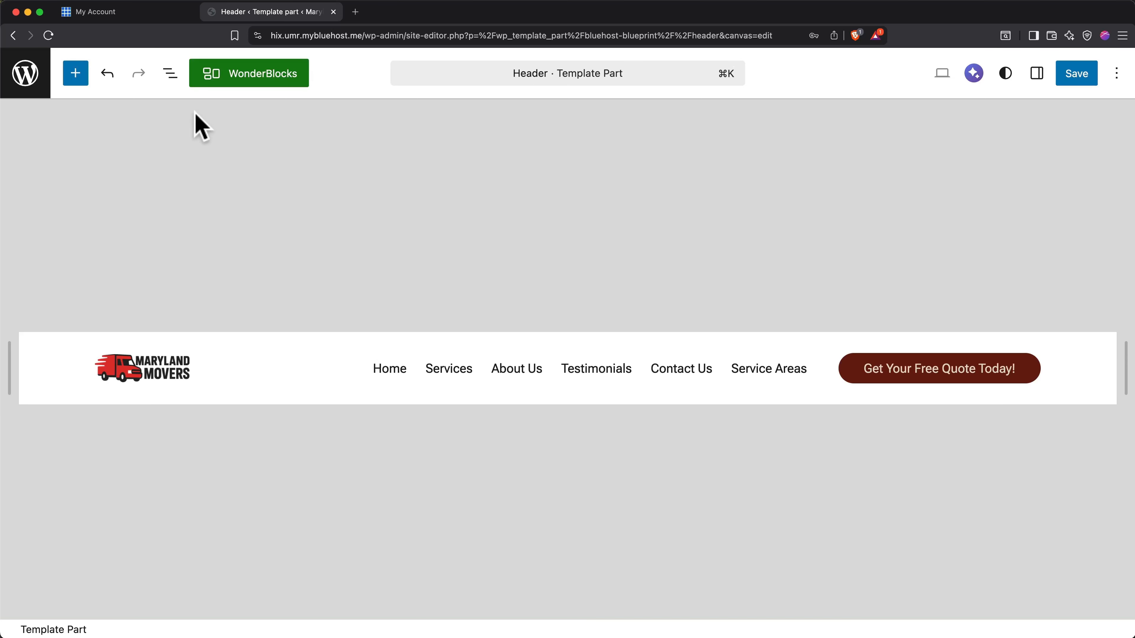
Reorder the header's navigation links so that Service Areas sits directly after Services and before About Us.
click(171, 73)
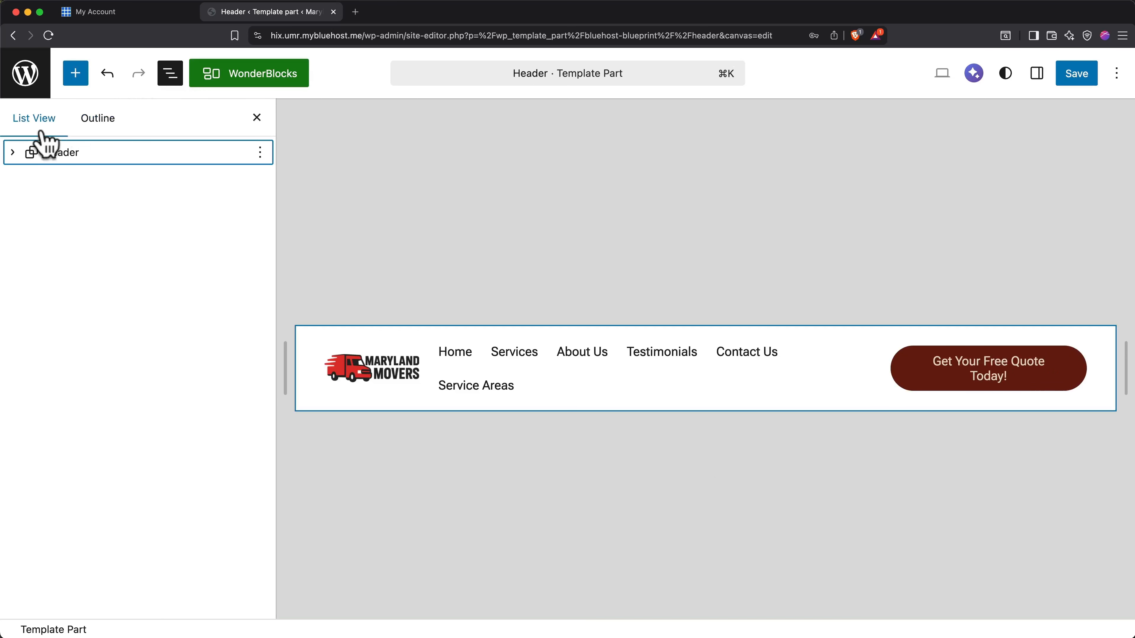
click(12, 152)
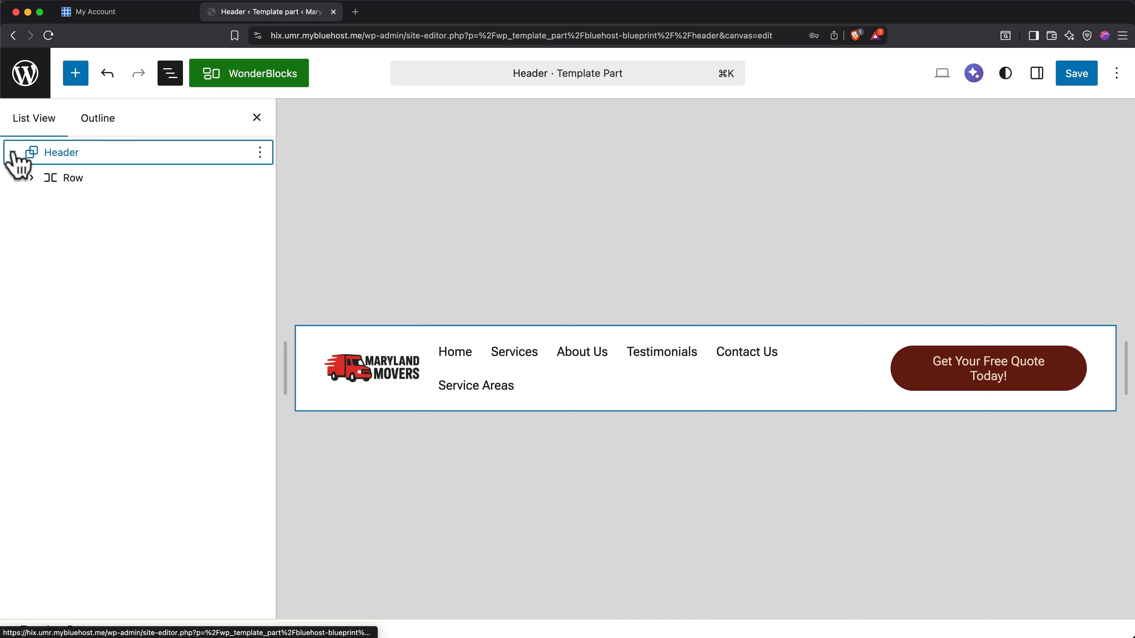
click(32, 179)
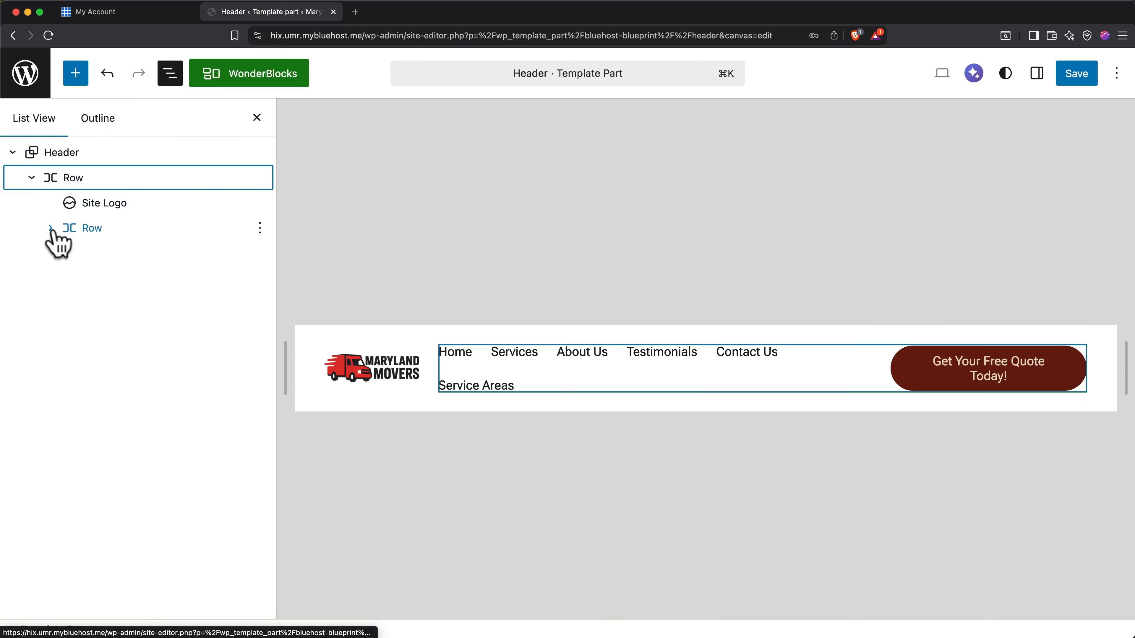
click(50, 228)
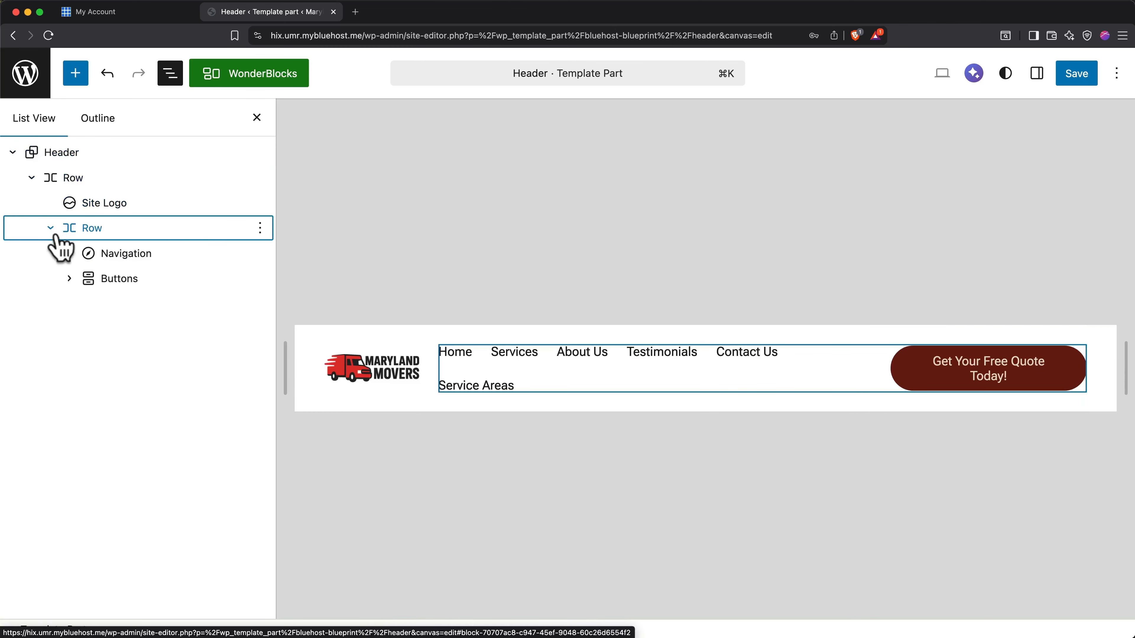
click(69, 257)
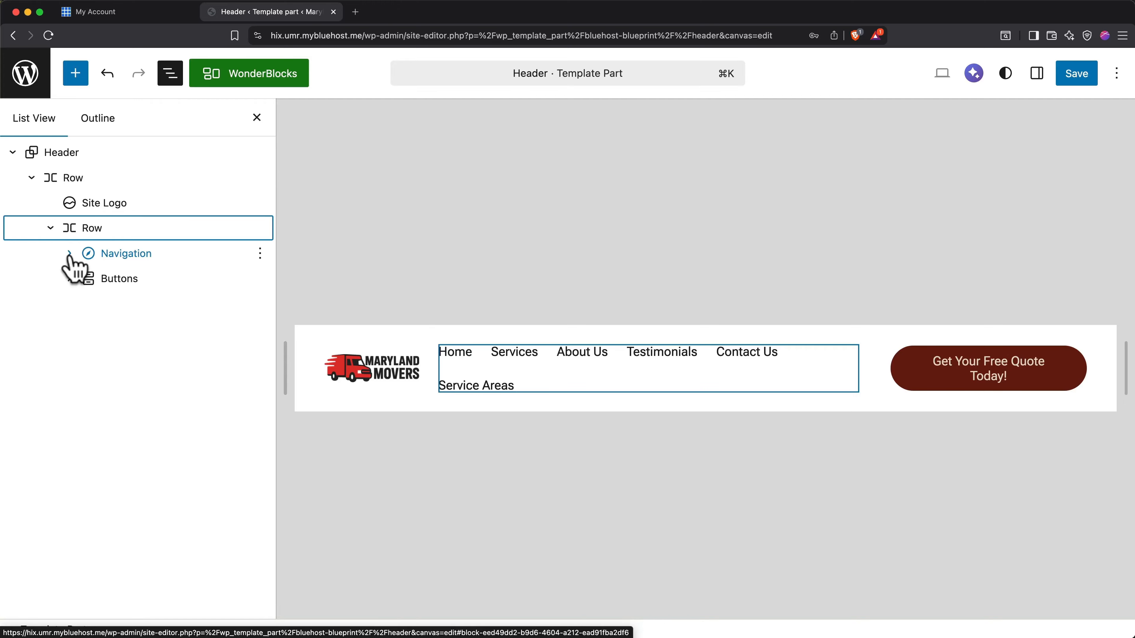
click(69, 254)
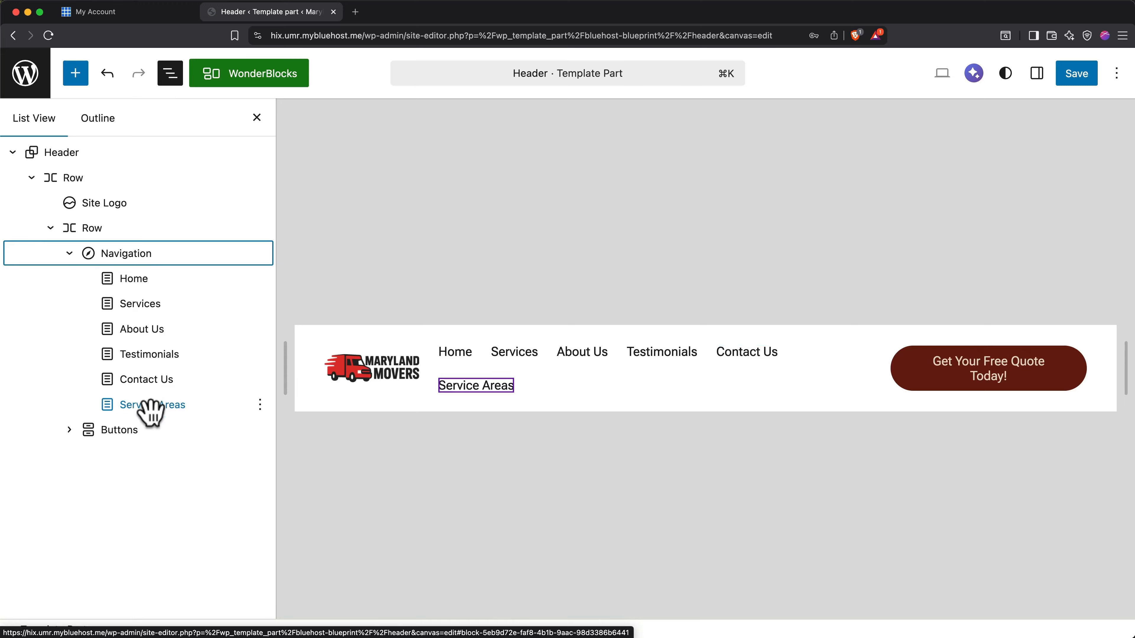
drag(151, 411, 145, 326)
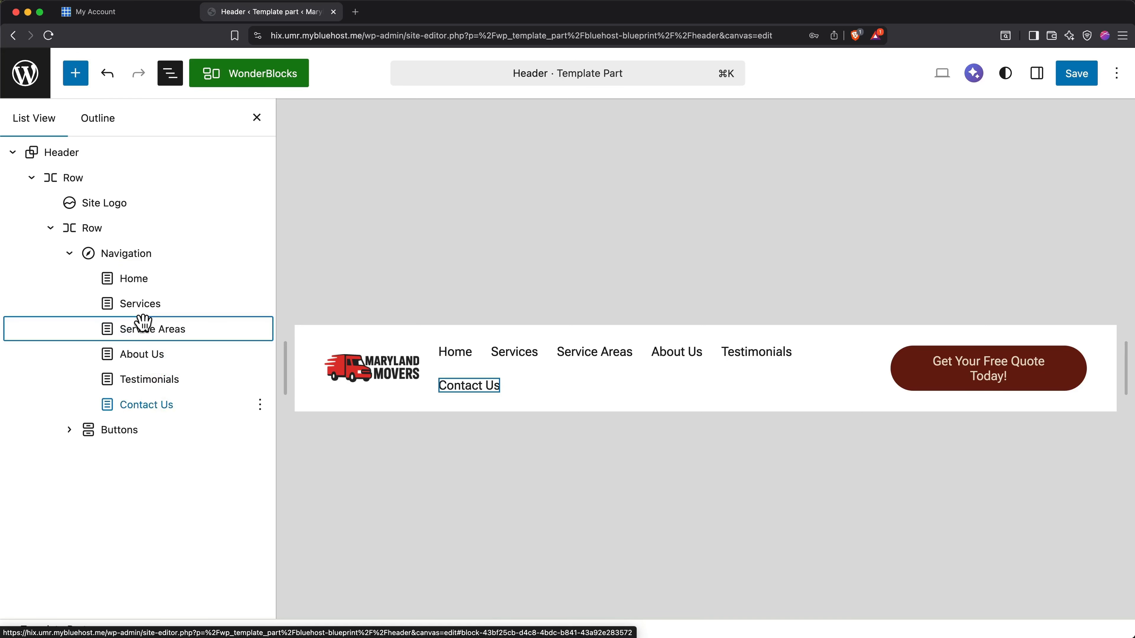
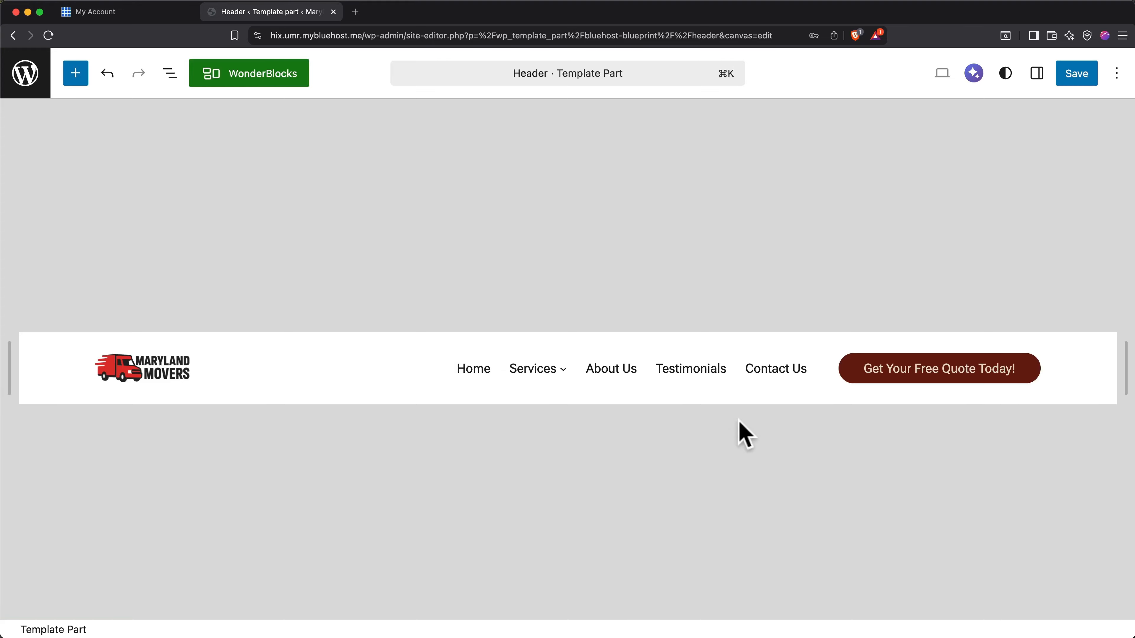
Change the header button's text to "Get A Free Quote Today!" and link it to the Contact Us page.
click(855, 369)
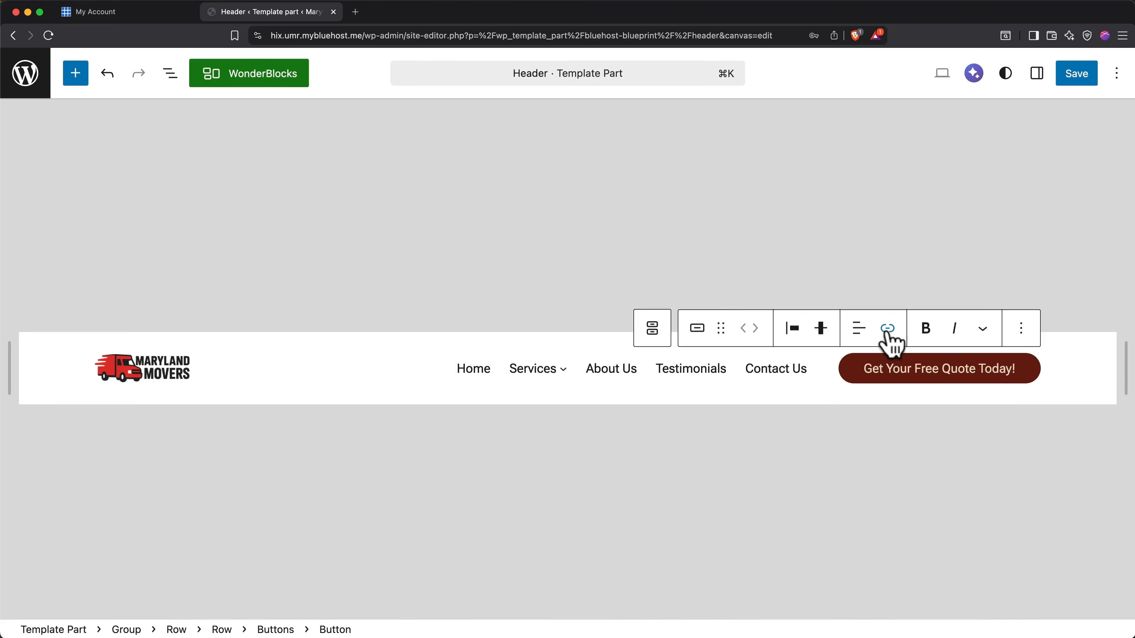
double_click(903, 369)
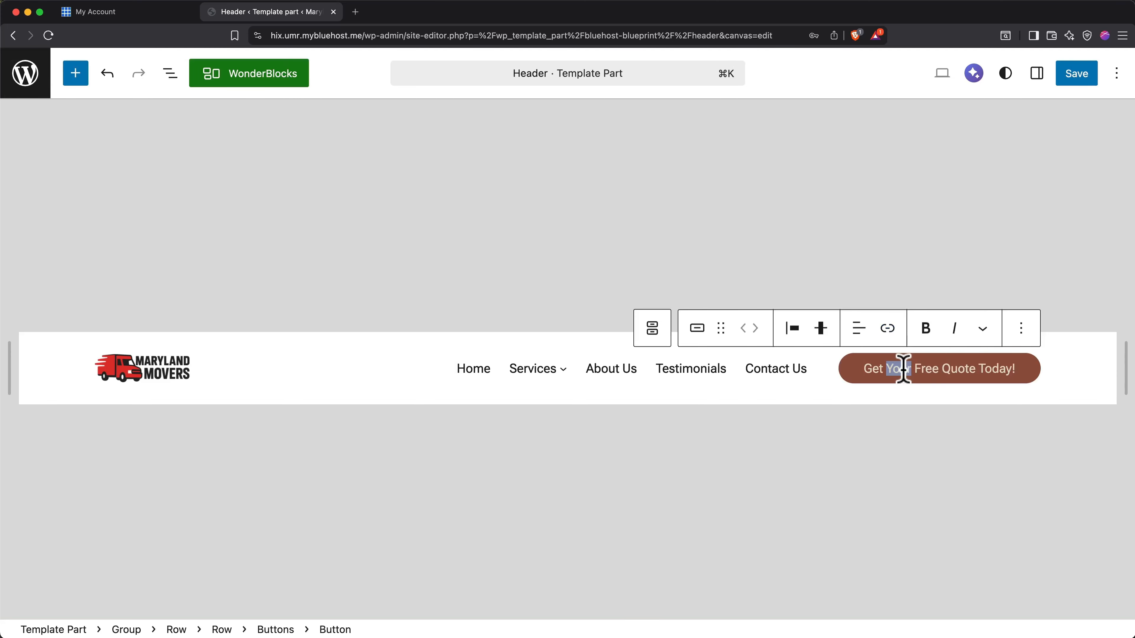
text(A)
click(888, 329)
text(cont)
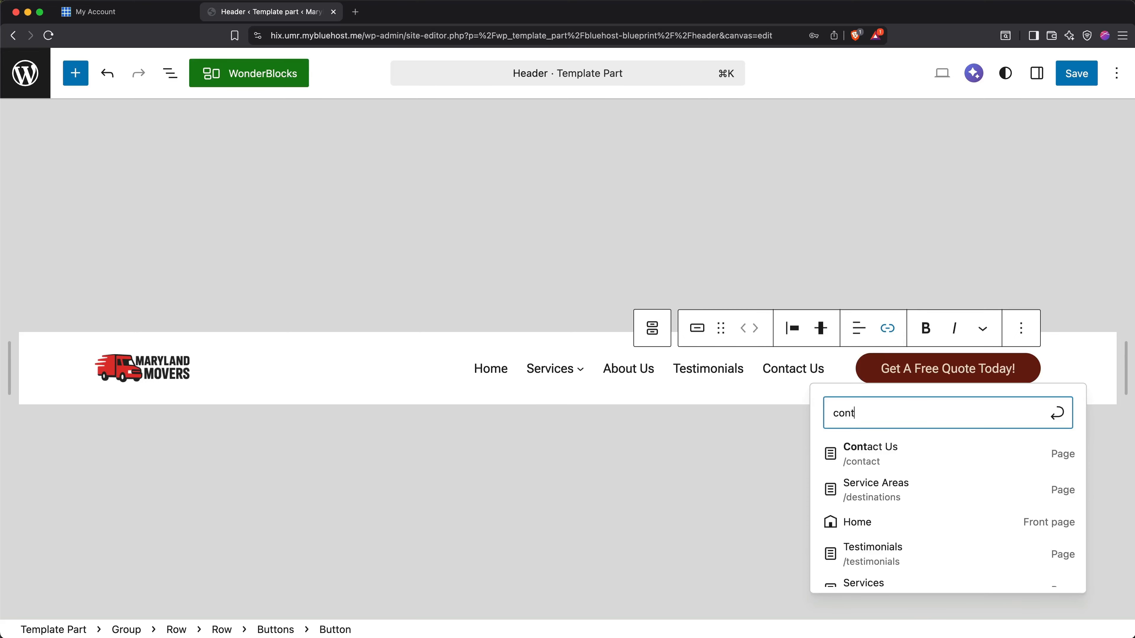
click(884, 452)
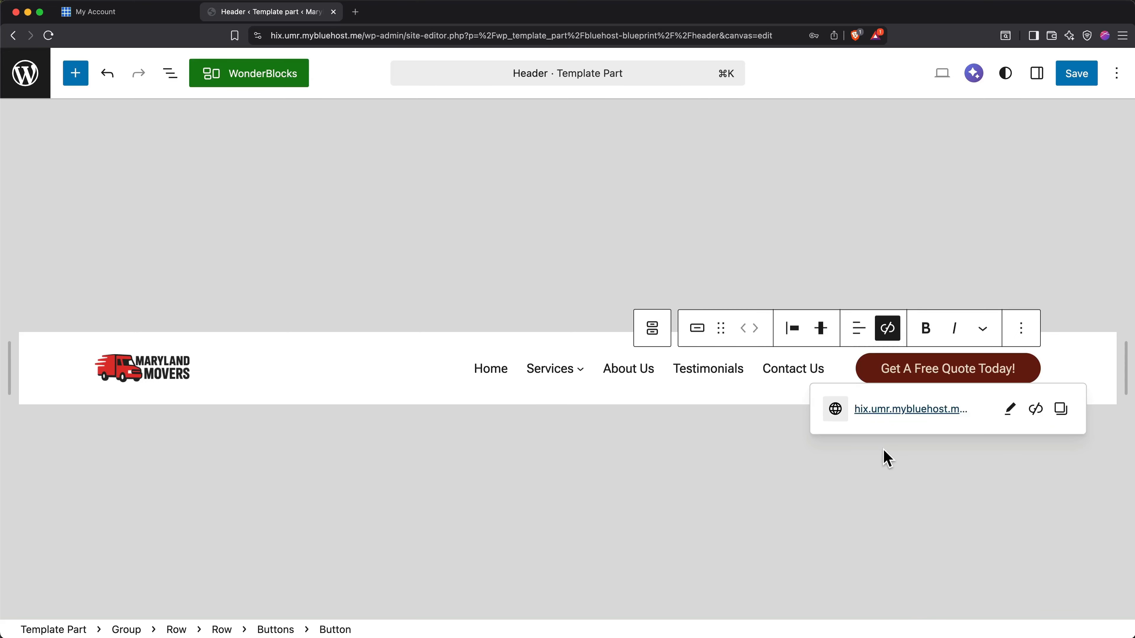
click(882, 467)
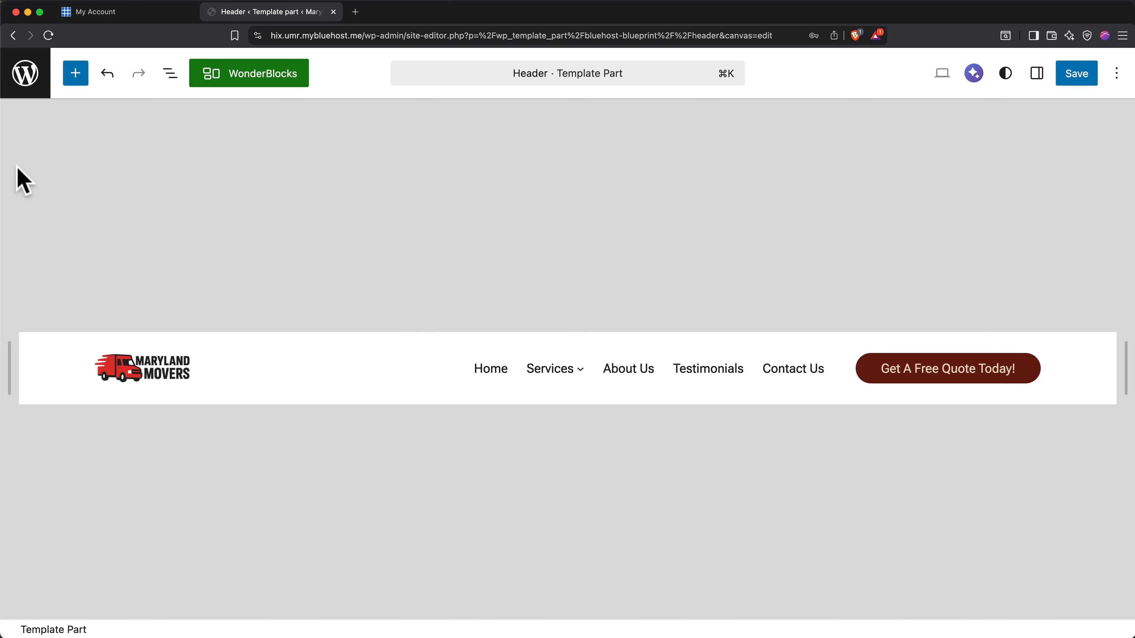
In the site navigation, move Service Areas out of the Services submenu, nest it back under Services and collapse that submenu.
click(24, 86)
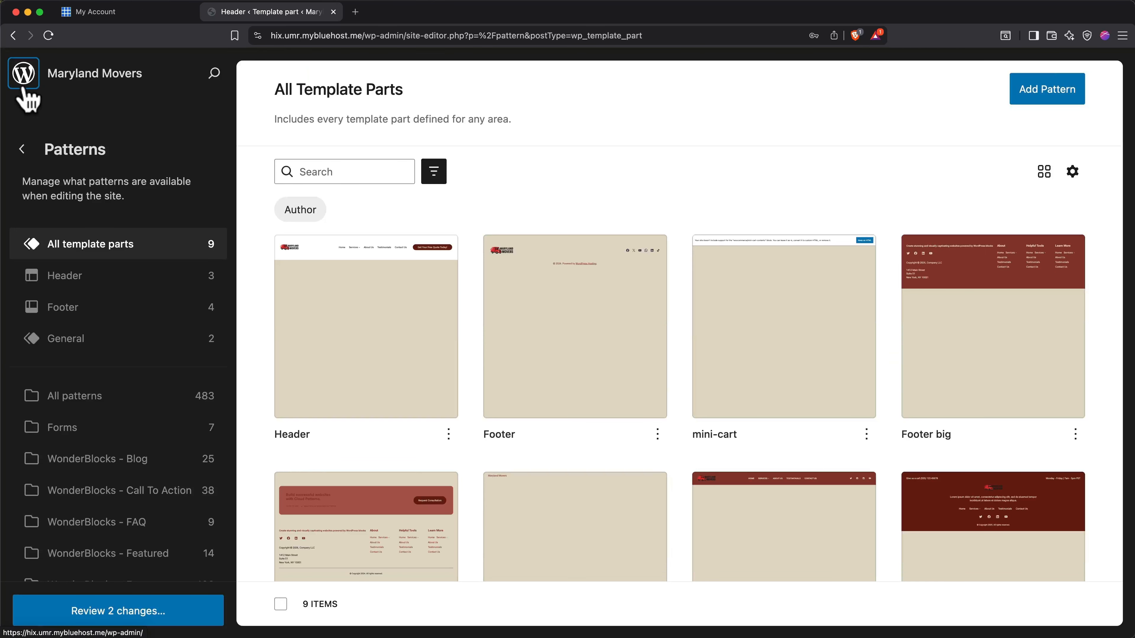
click(20, 150)
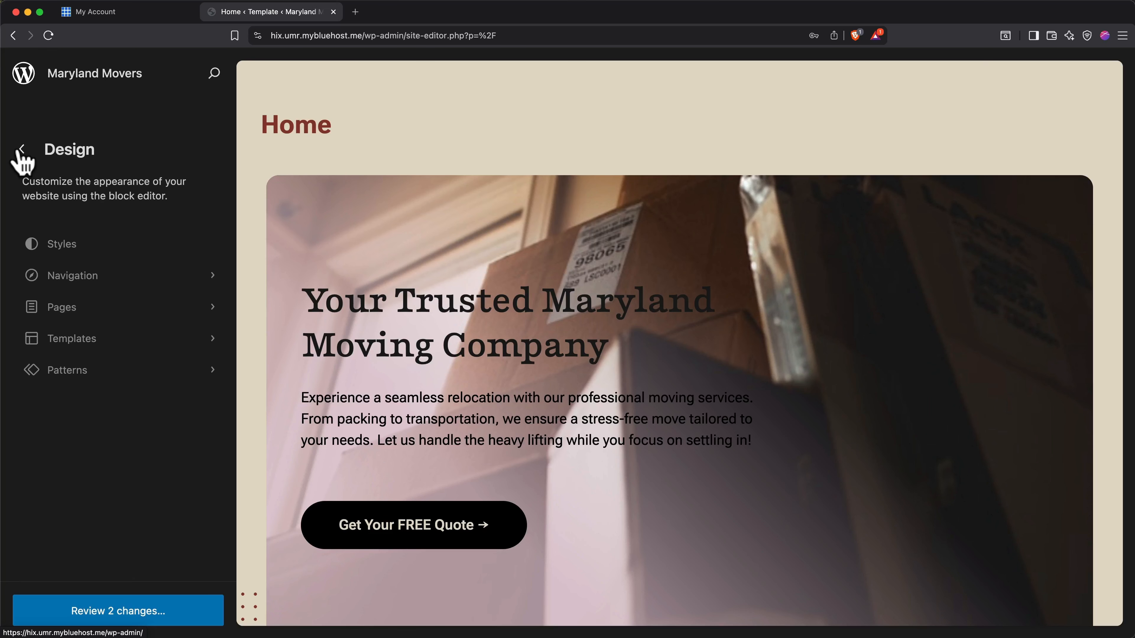
click(97, 278)
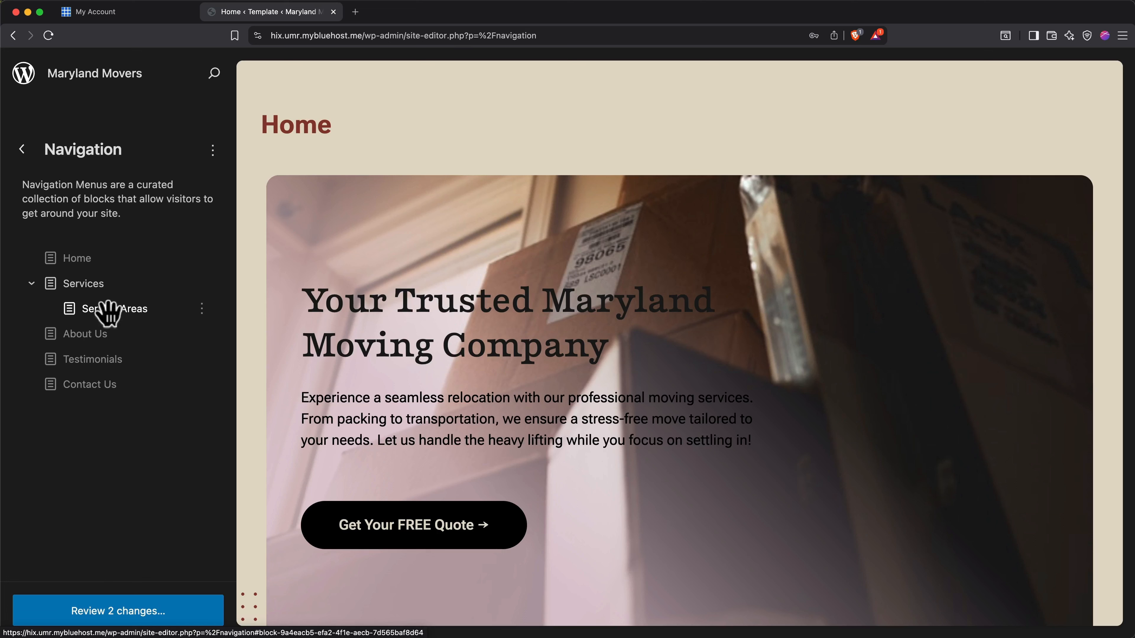
drag(108, 313, 46, 313)
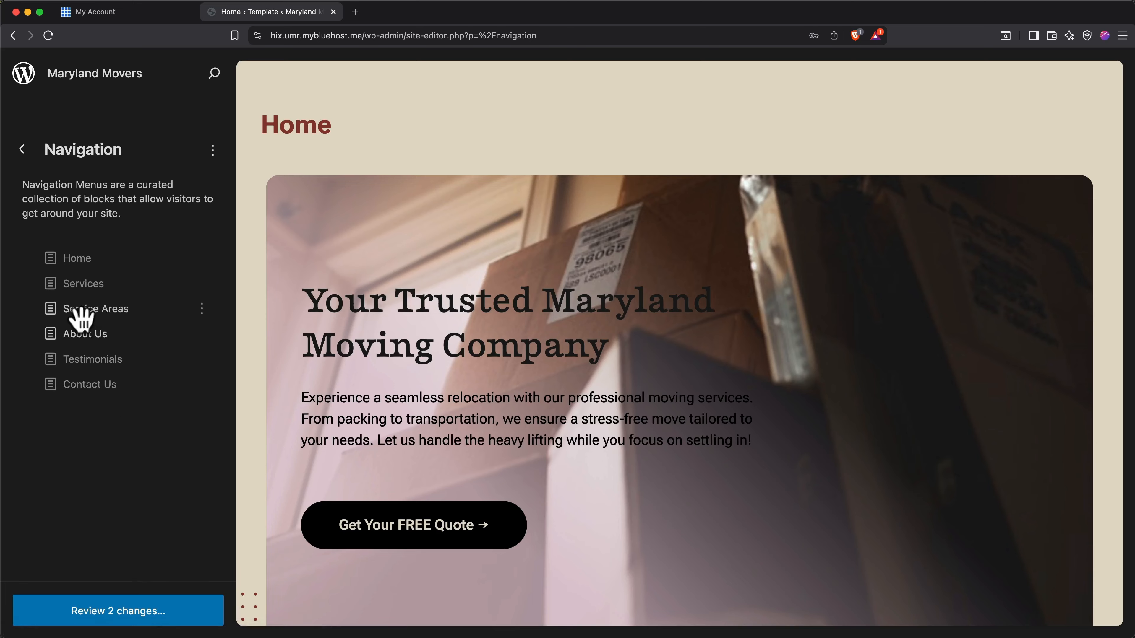
drag(79, 314, 123, 290)
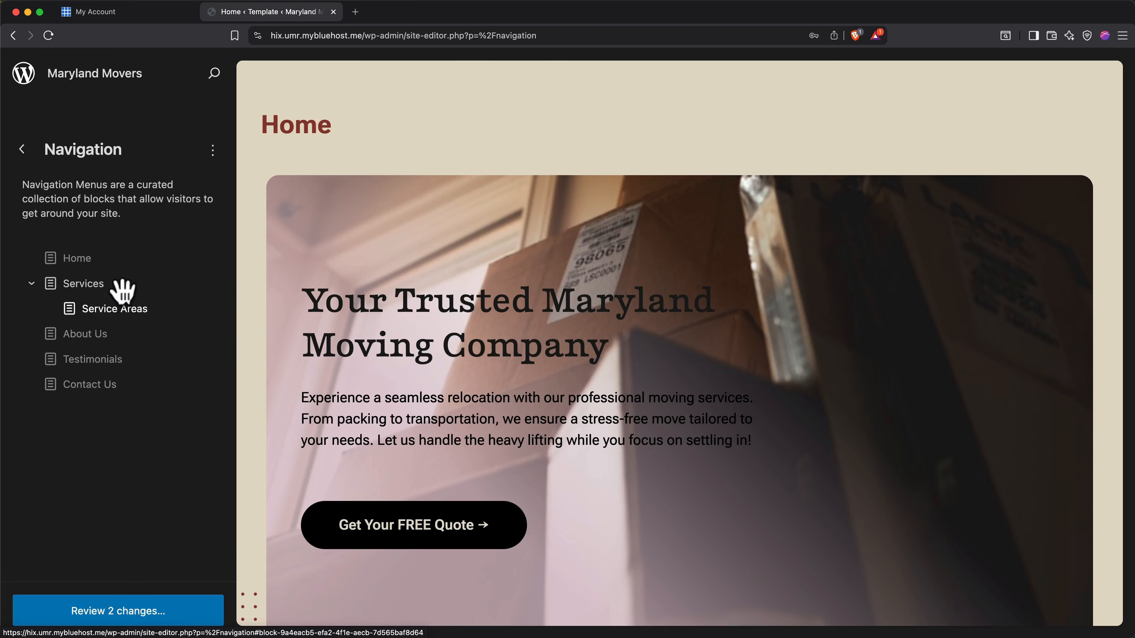
click(32, 283)
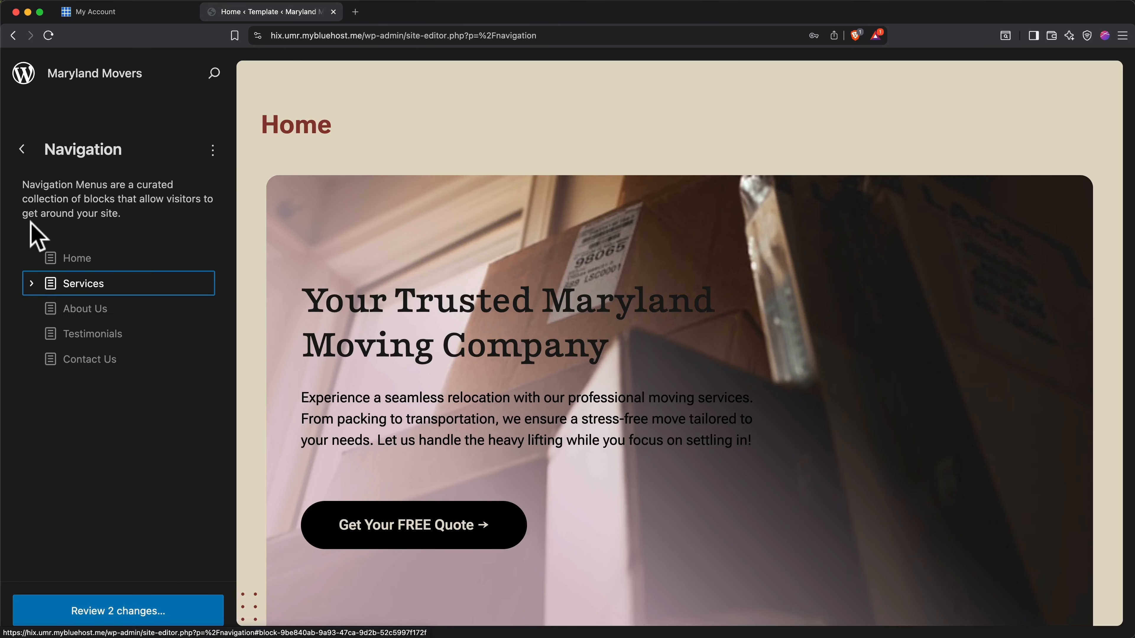
Leave the navigation settings and open the default "Footer" template part from the footer patterns for editing.
click(21, 150)
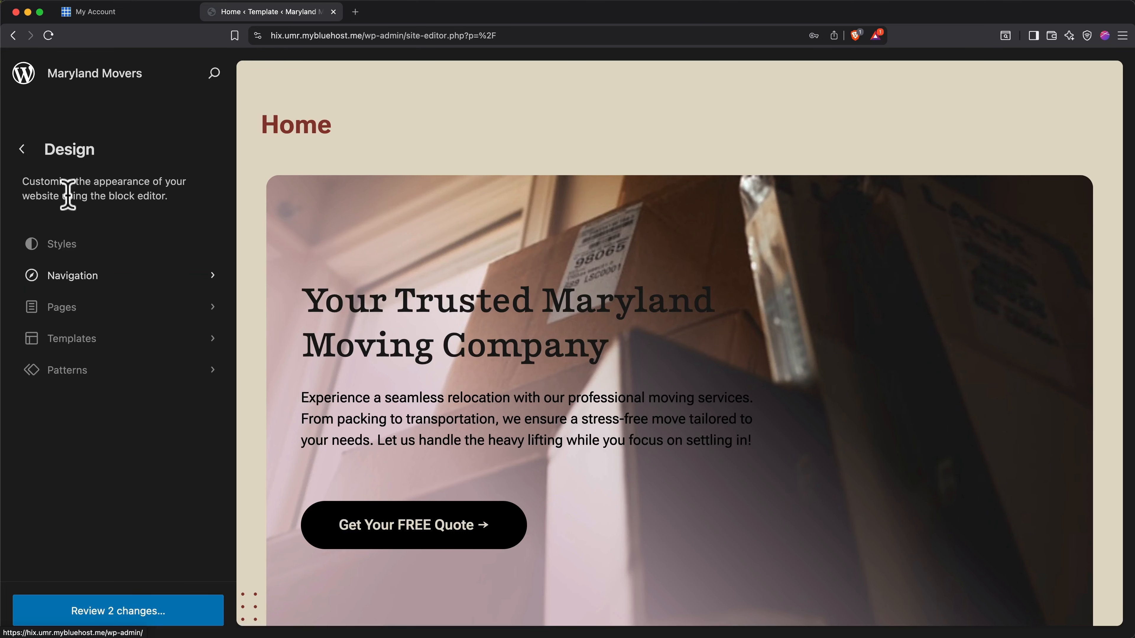
click(96, 370)
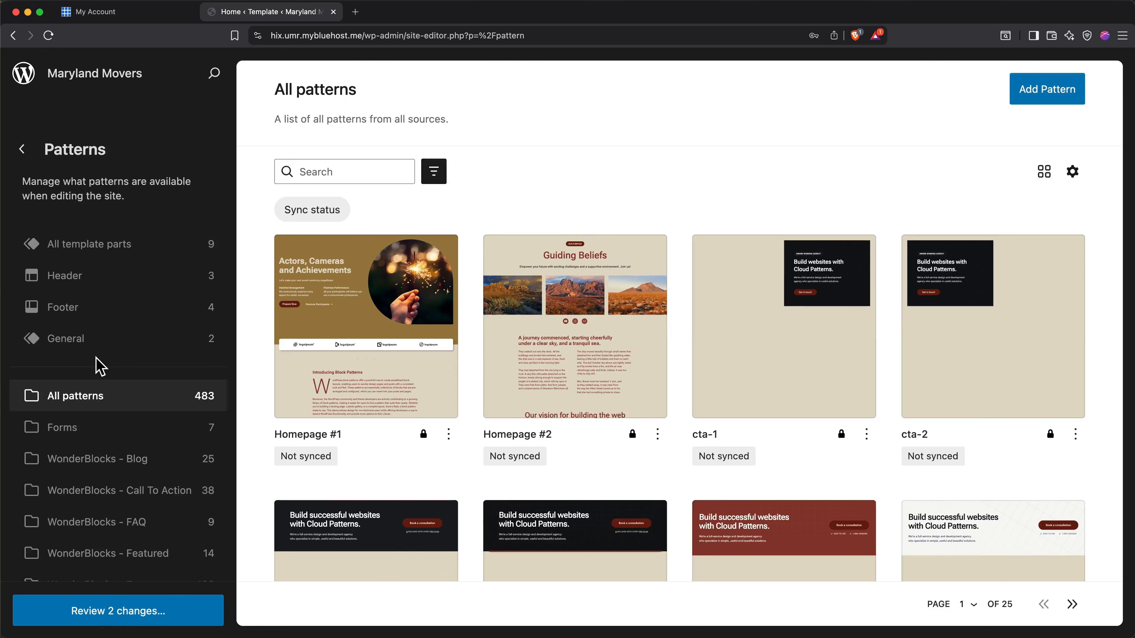
click(91, 315)
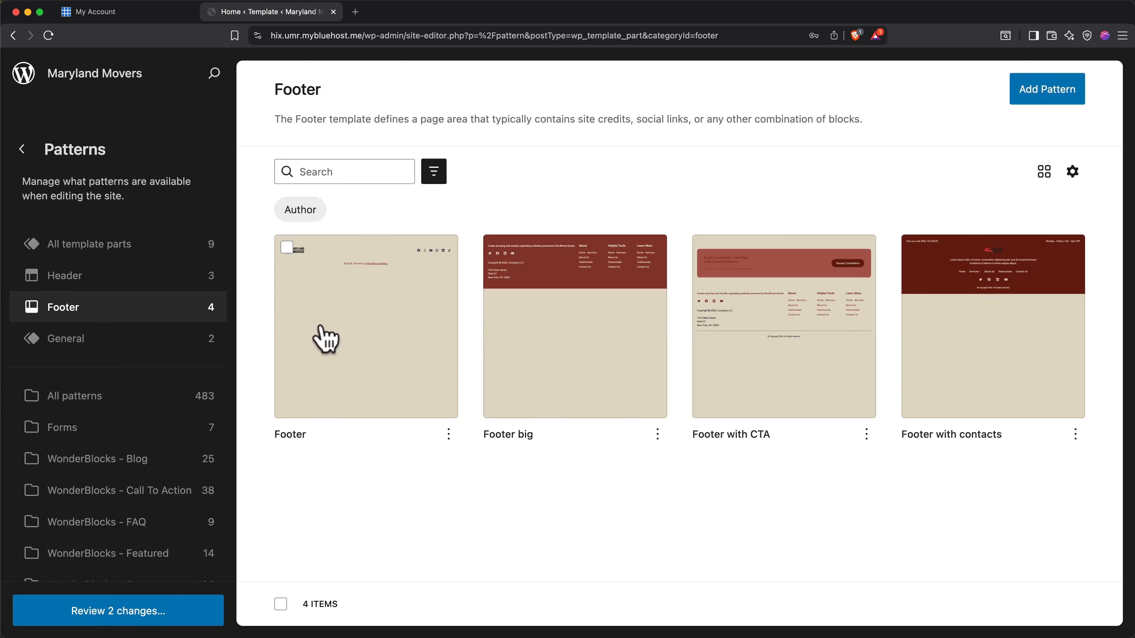
click(360, 333)
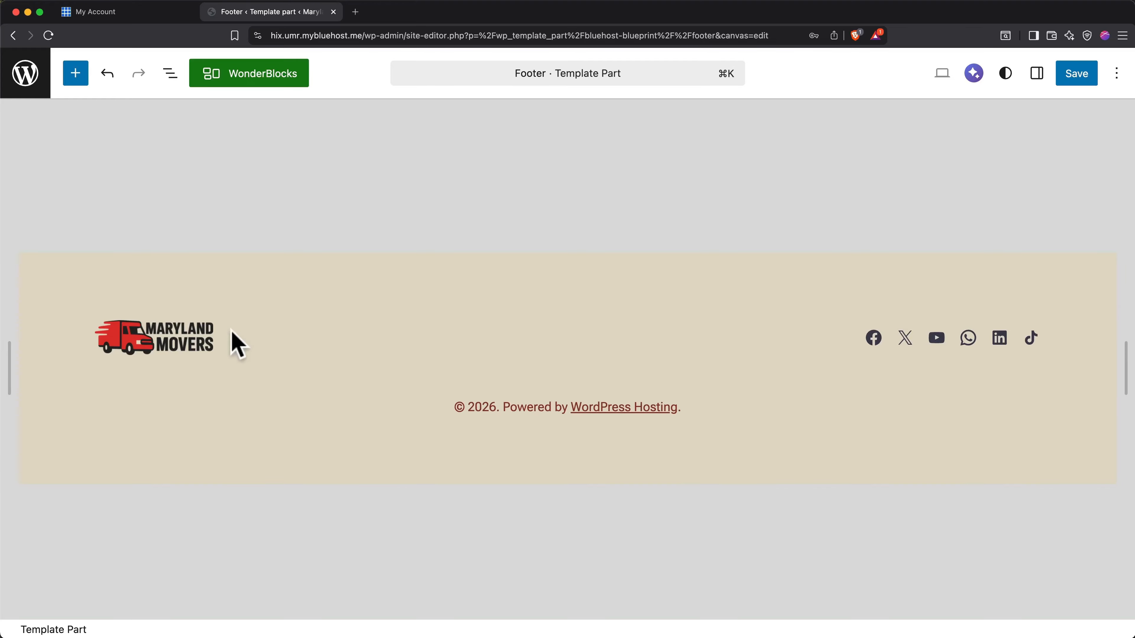
Select the footer's site logo and view the link setting of the Facebook social icon.
click(196, 339)
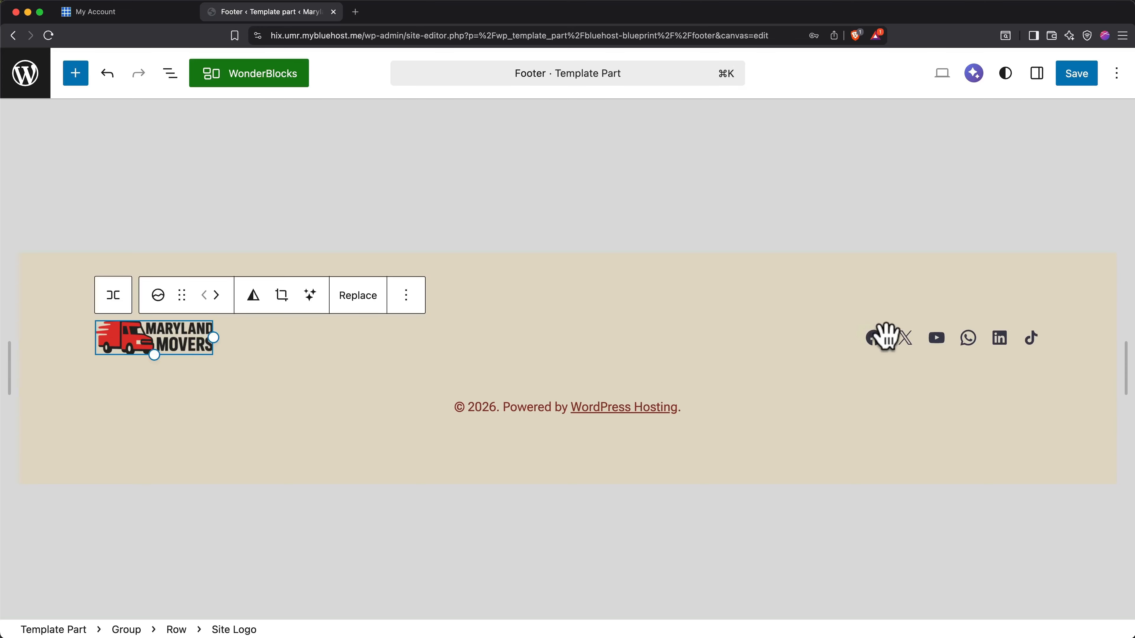
click(874, 335)
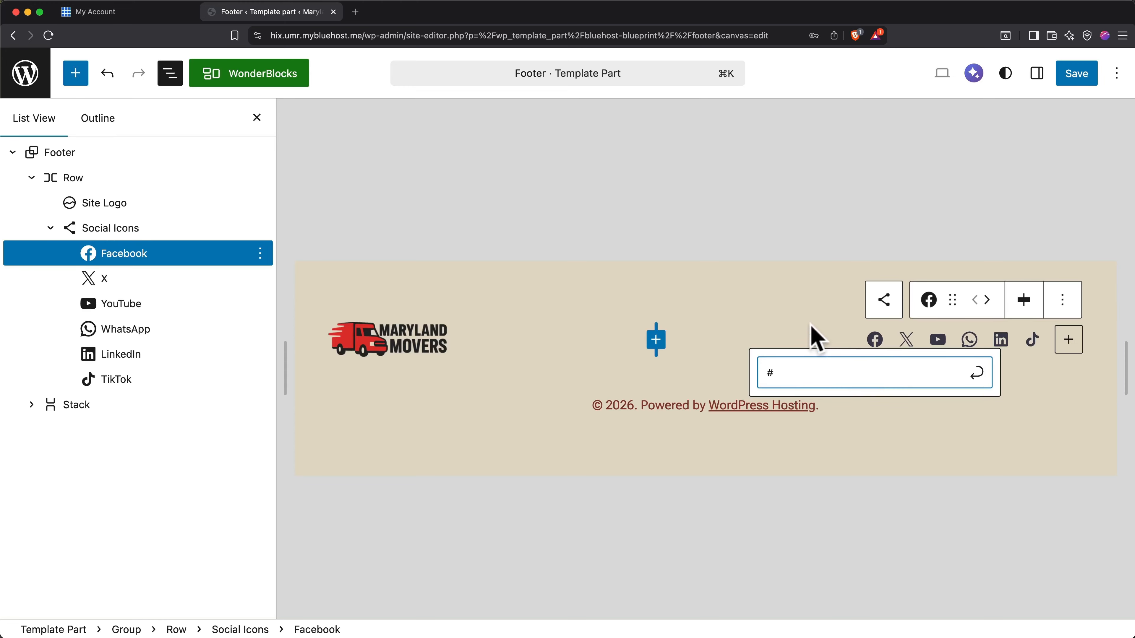
key(Escape)
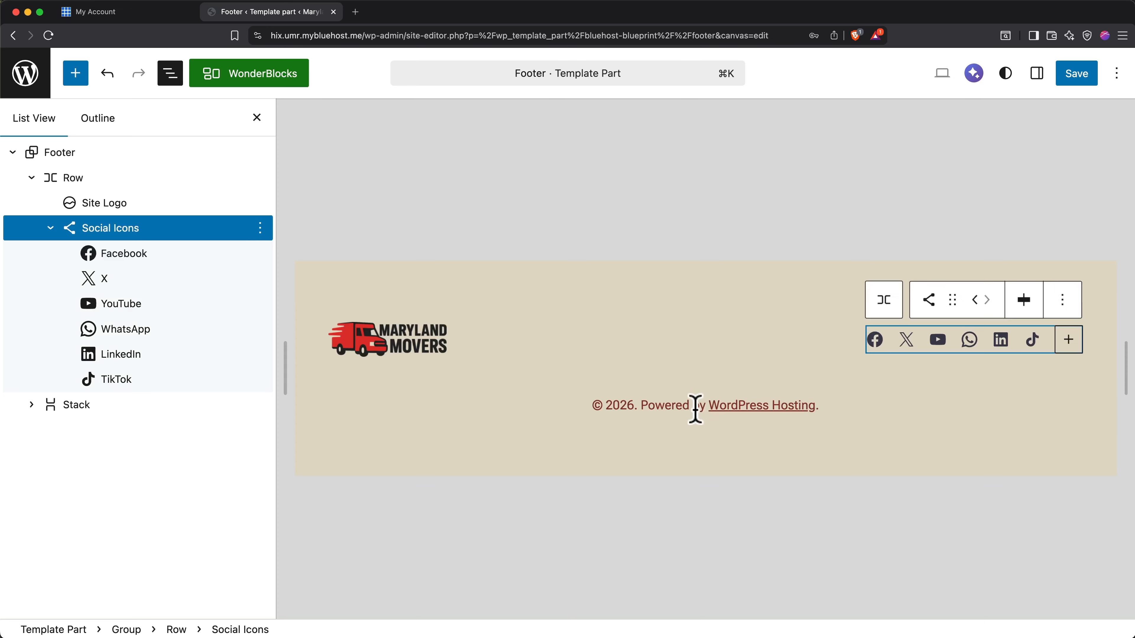
Replace the footer's hosting credit text so that the copyright line reads "© 2026 Maryland Movers".
click(664, 407)
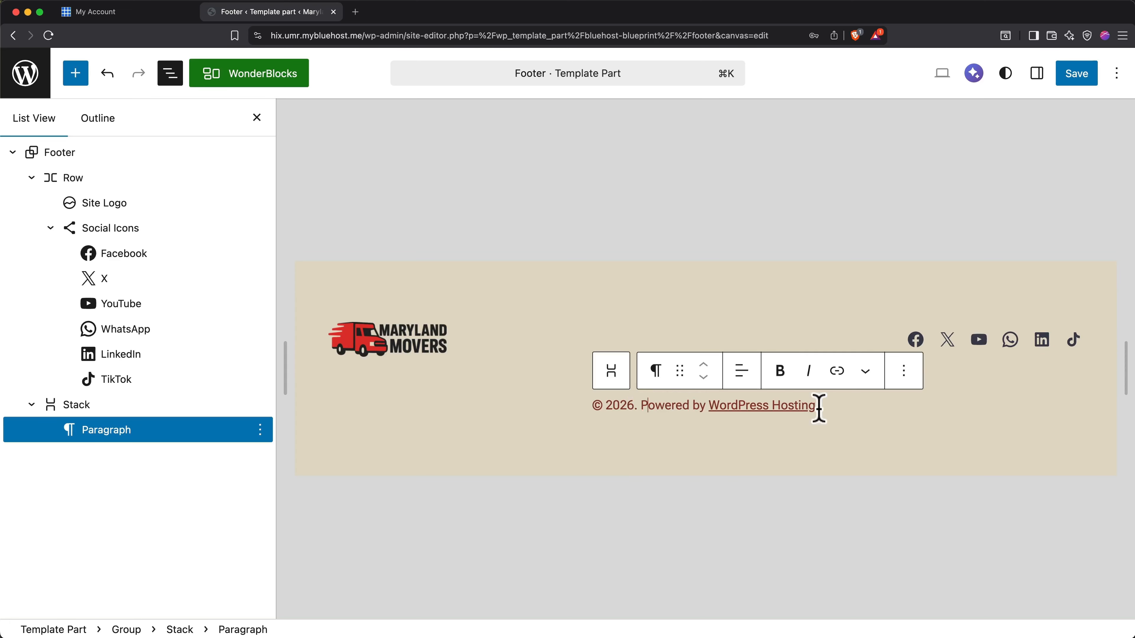
drag(818, 408, 641, 407)
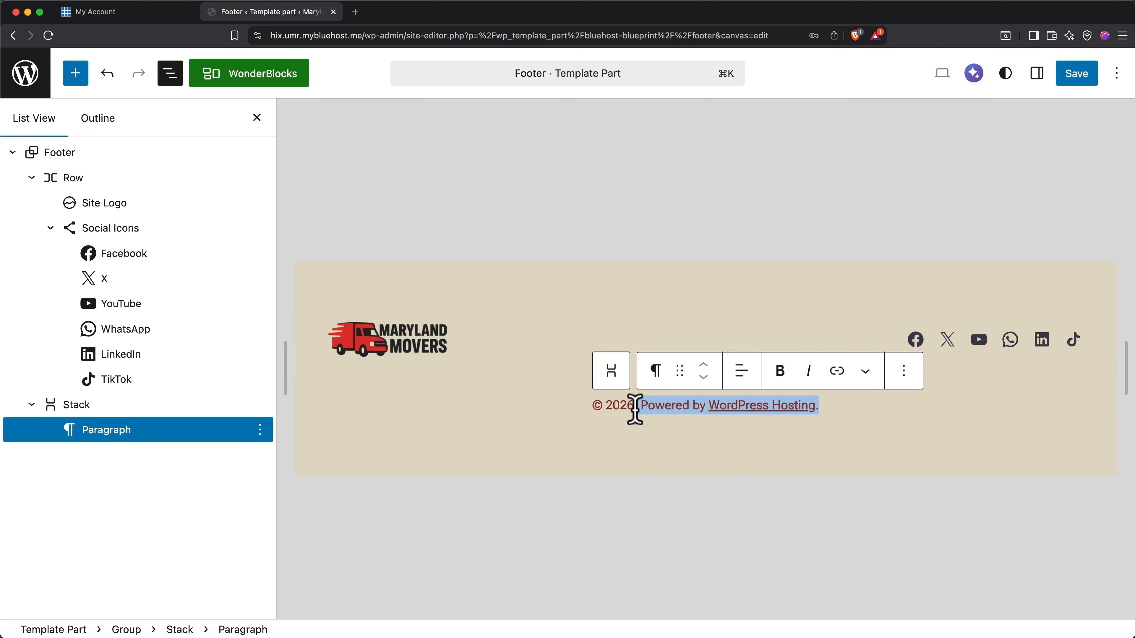
key(BackSpace)
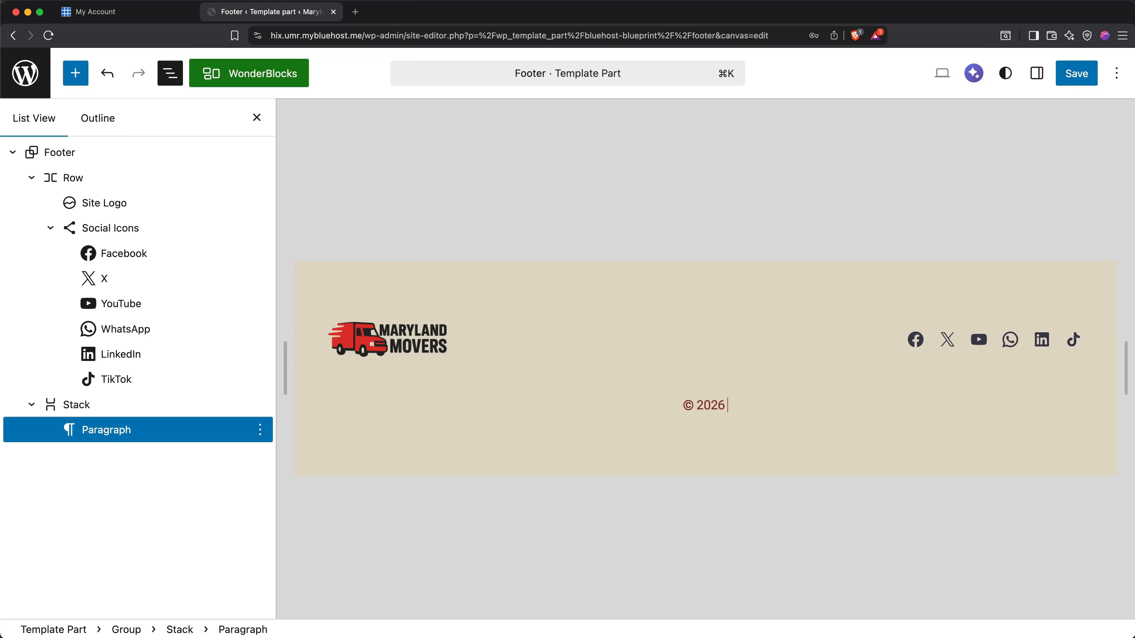
text(Maryland Movers)
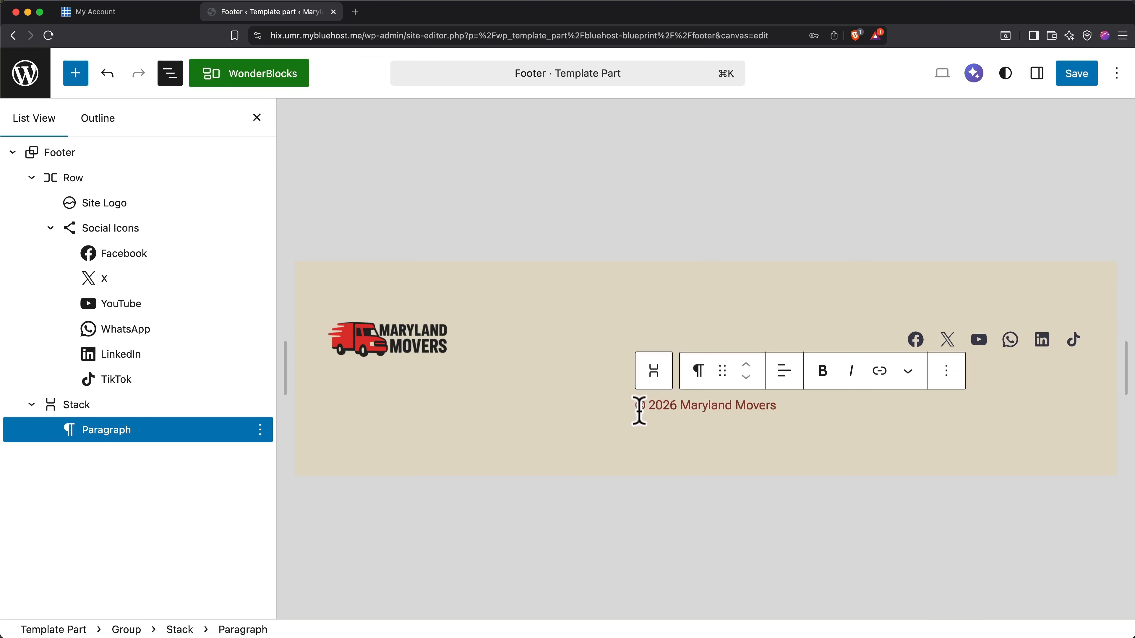
Move the copyright paragraph into the footer's upper row between the logo and the social icons, and save the site changes.
drag(722, 375, 722, 330)
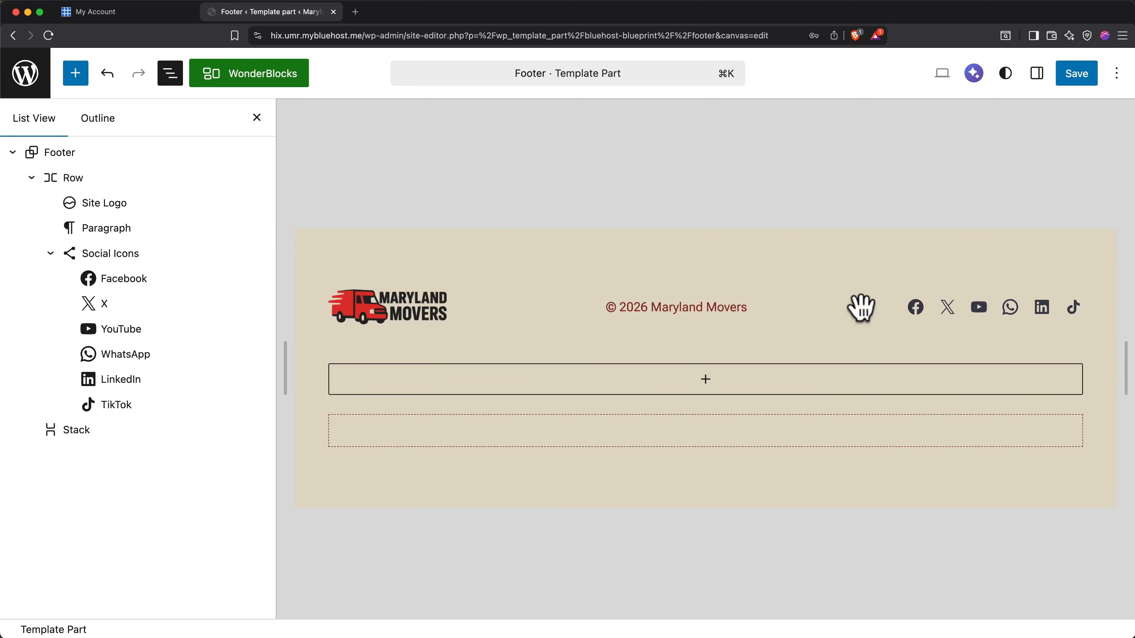
click(1072, 78)
click(1070, 80)
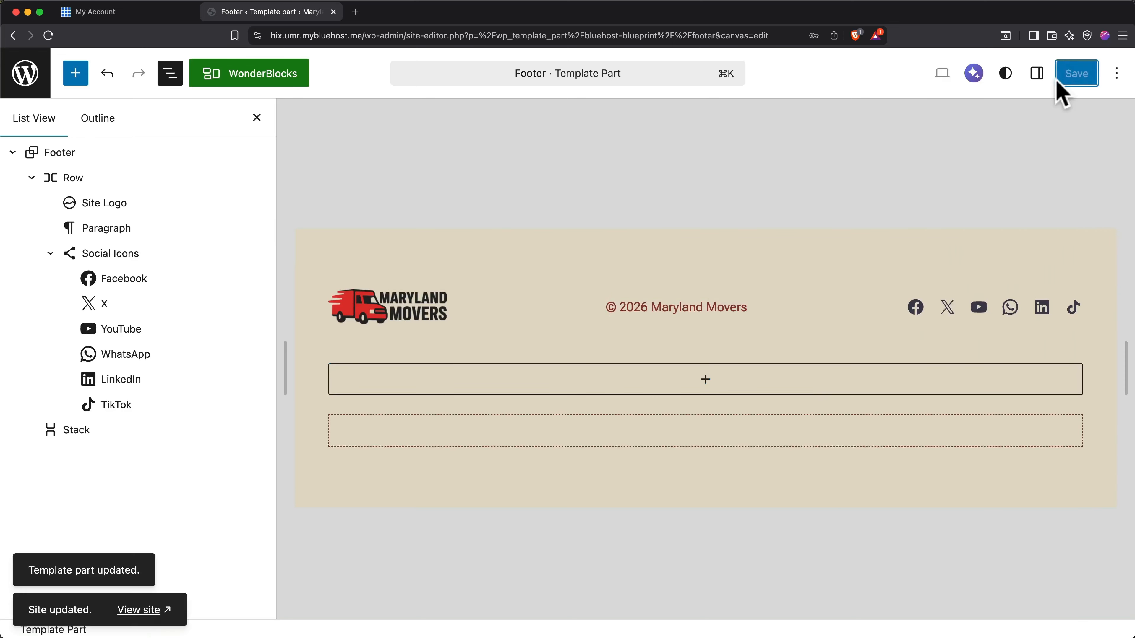
View the live site and look over the homepage's header, footer and content sections.
click(144, 610)
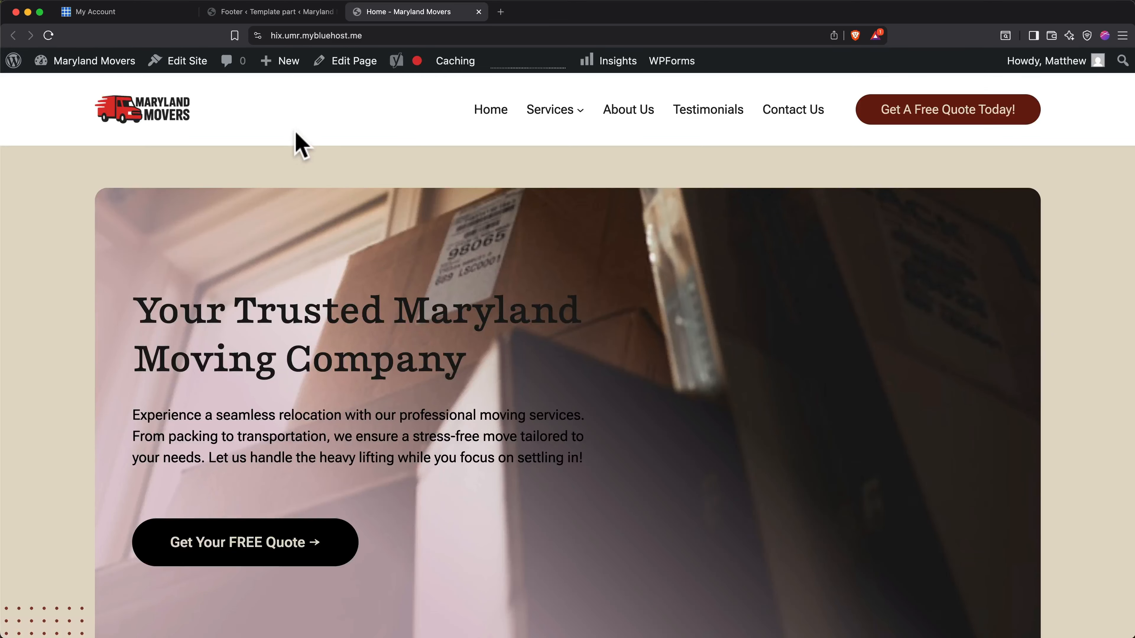
scroll(301, 145, down, 15)
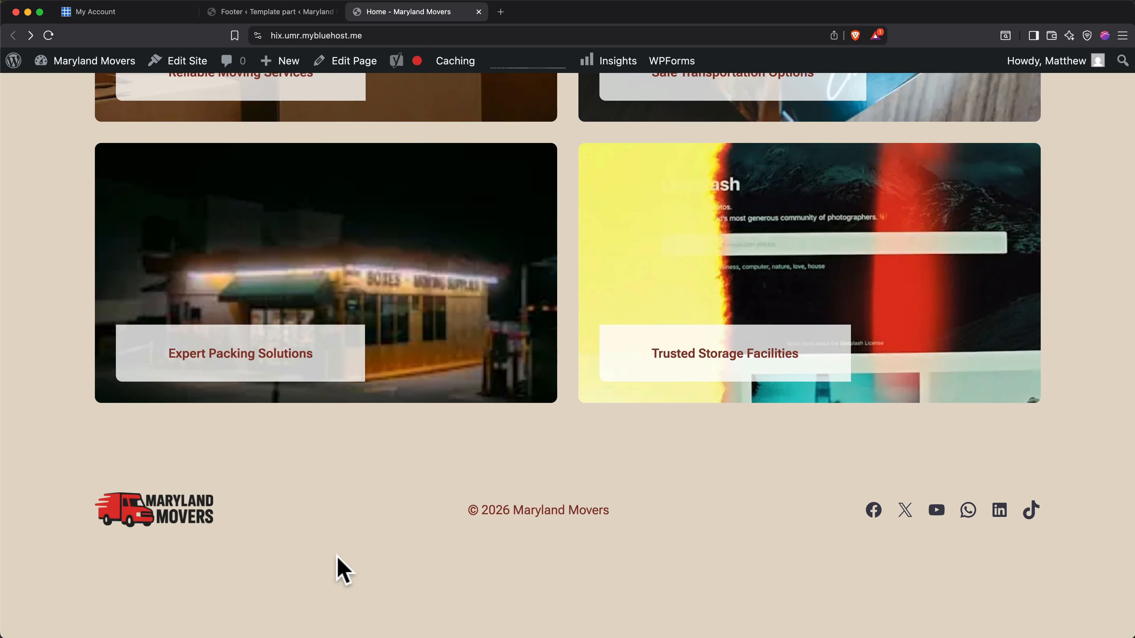
scroll(385, 506, up, 10)
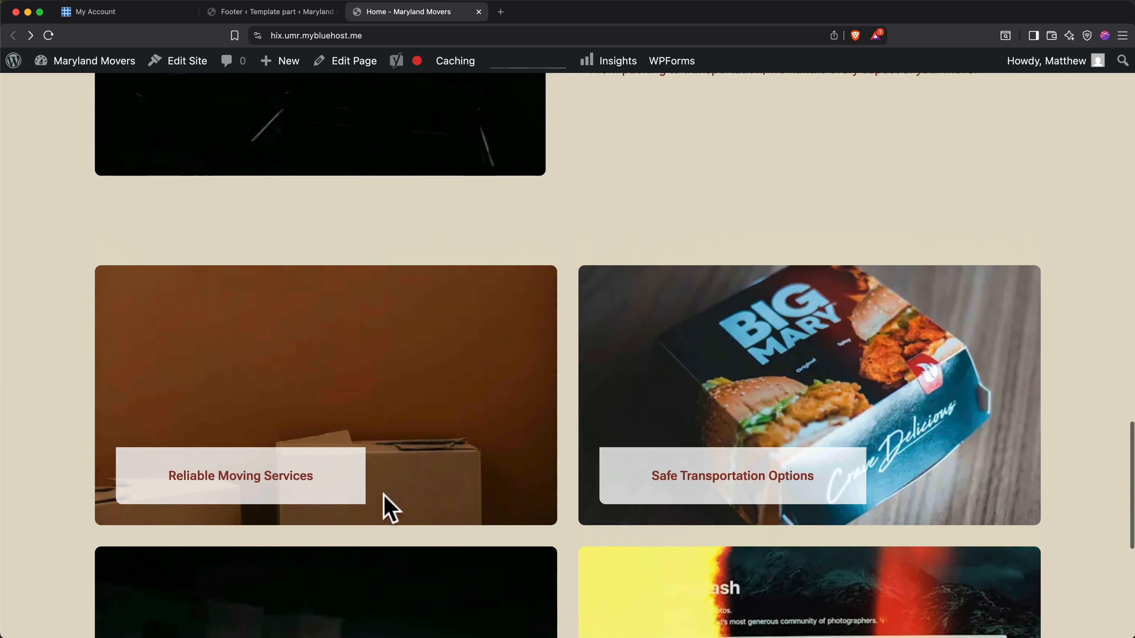
scroll(385, 506, up, 9)
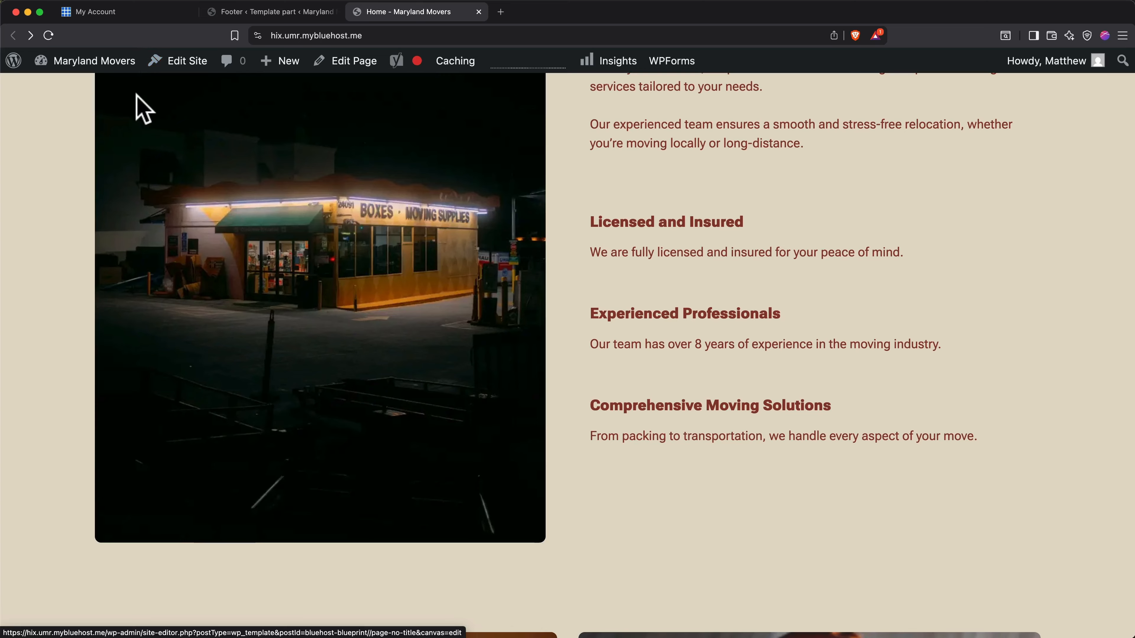
Go from the live site to the WordPress admin and open the Bluehost home page.
click(12, 64)
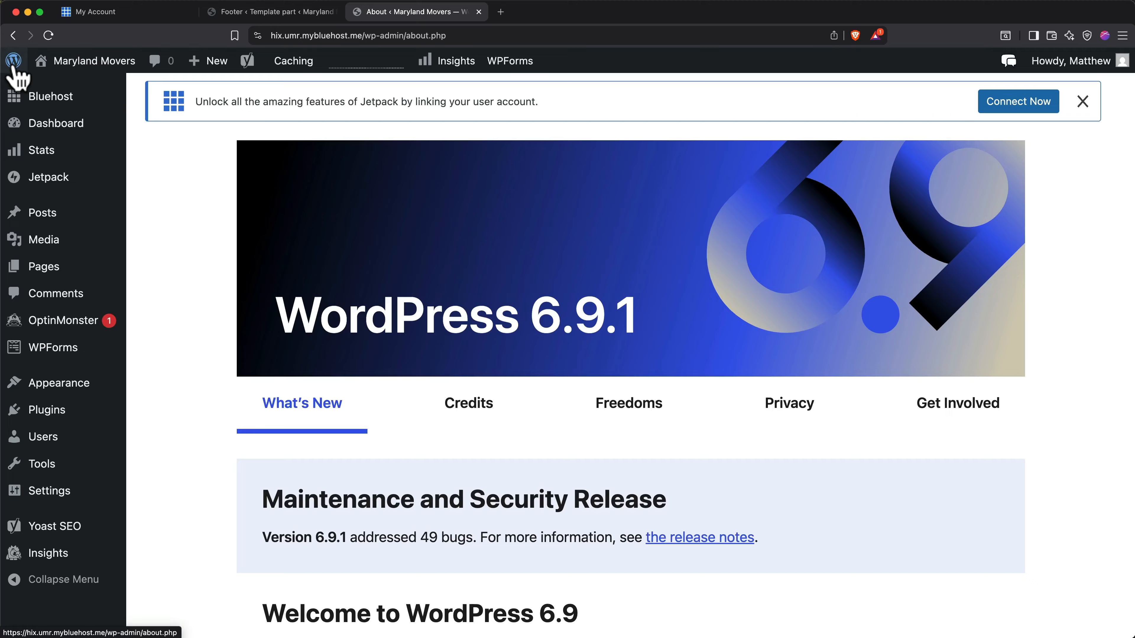
mouse_move(50, 96)
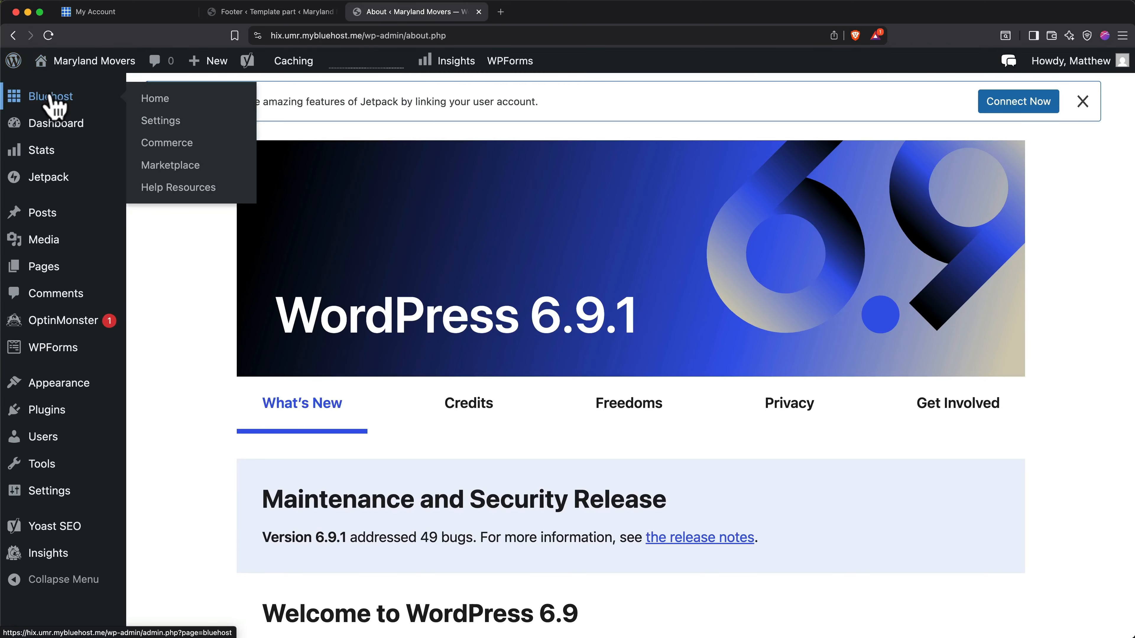
click(50, 96)
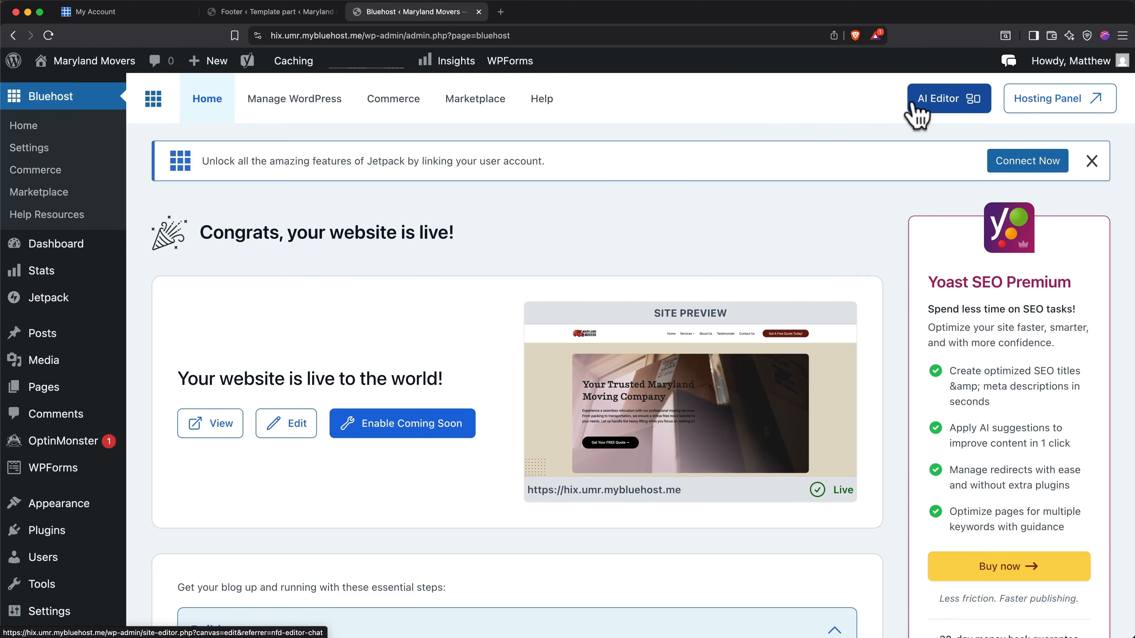
Open the homepage in the site editor from the Bluehost page, view the Blu Chat assistant and close the editor tab.
click(308, 425)
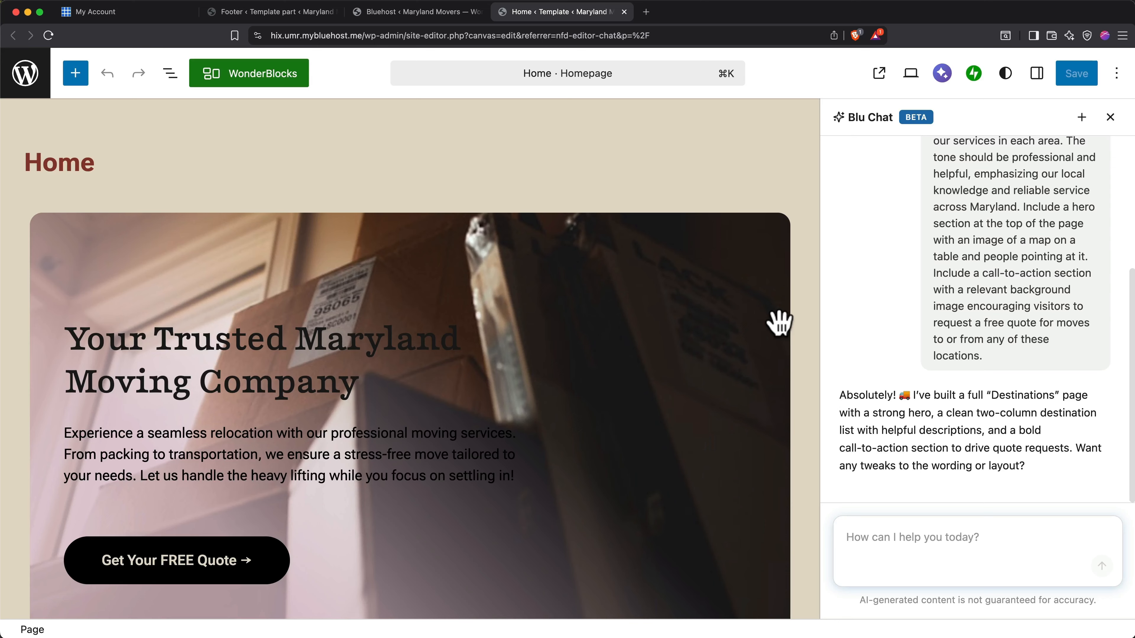
click(942, 73)
click(948, 83)
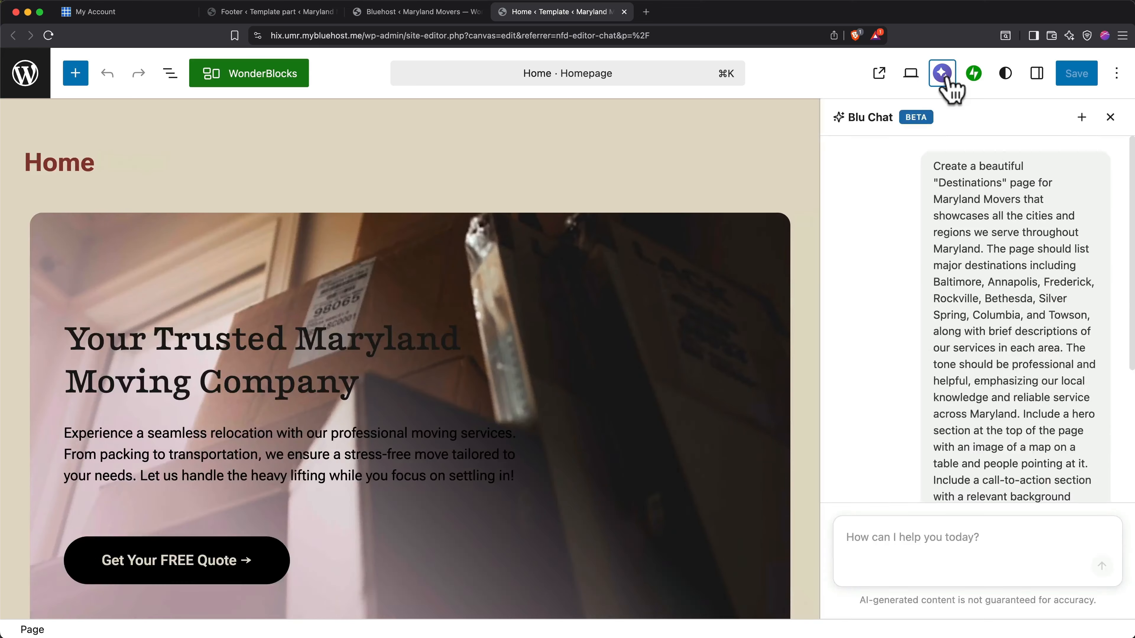
click(948, 82)
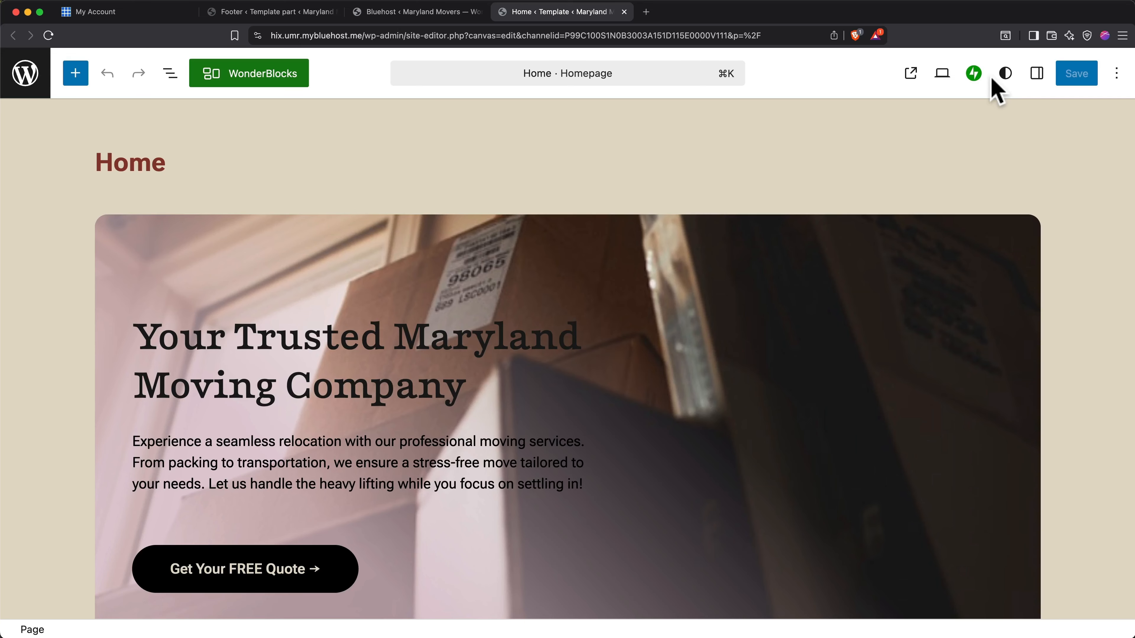
click(625, 11)
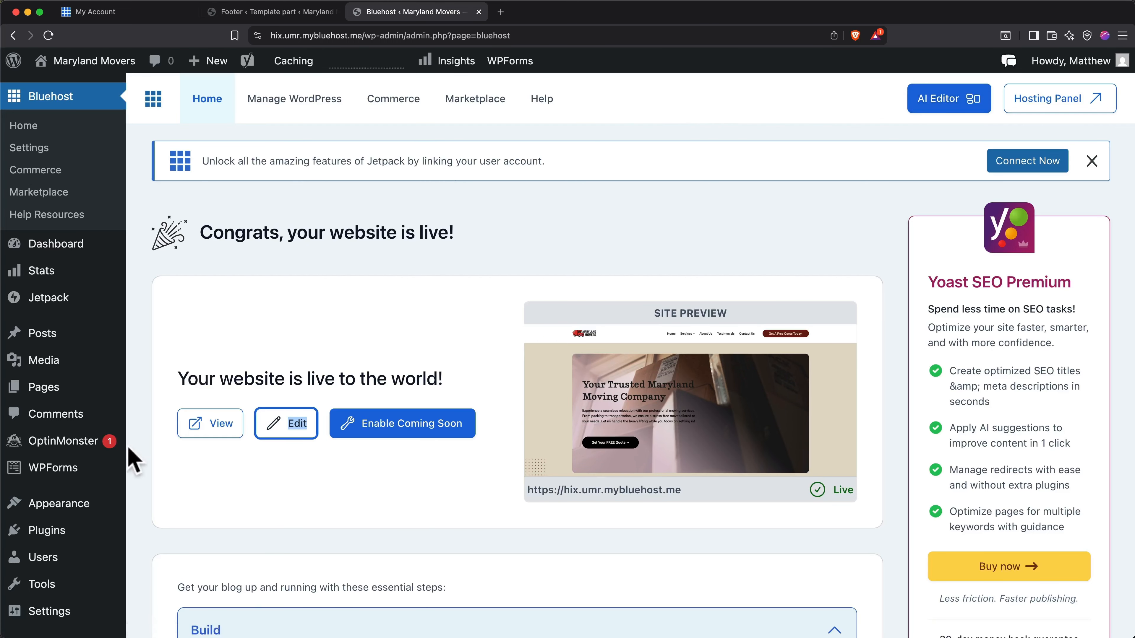
Open the site's plugin catalogue and look through the popular plugins.
click(58, 529)
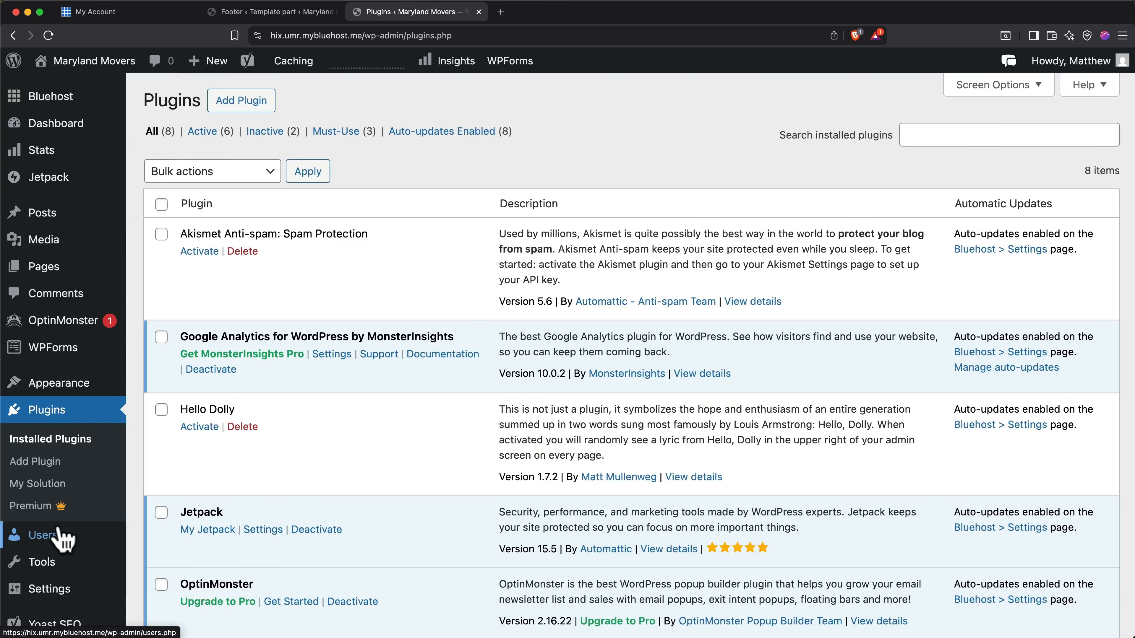
click(246, 109)
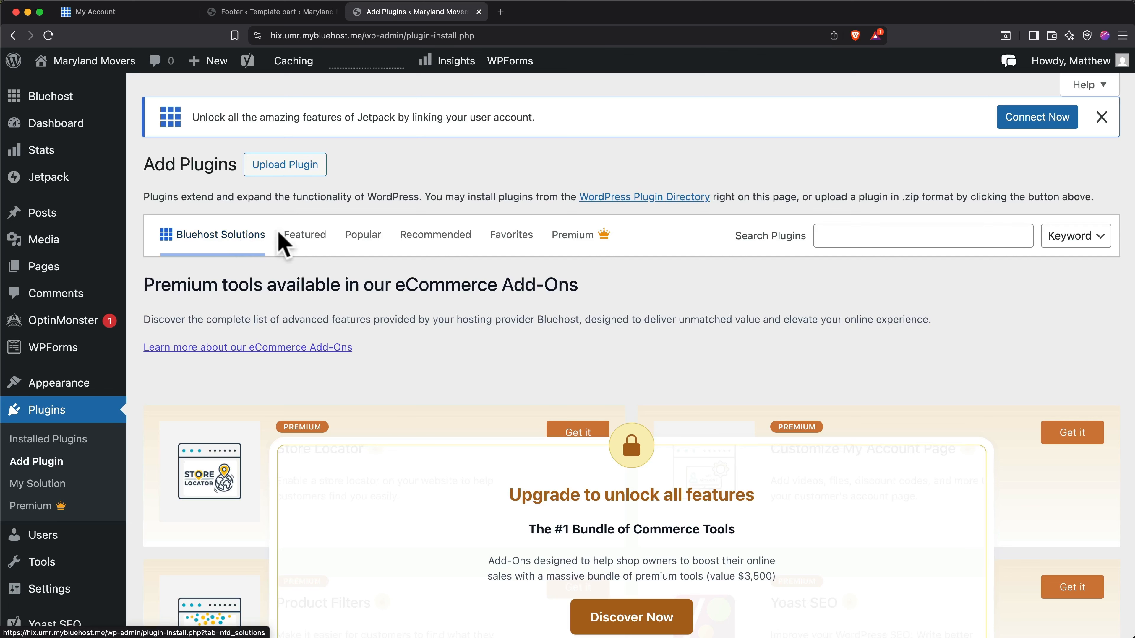
click(360, 247)
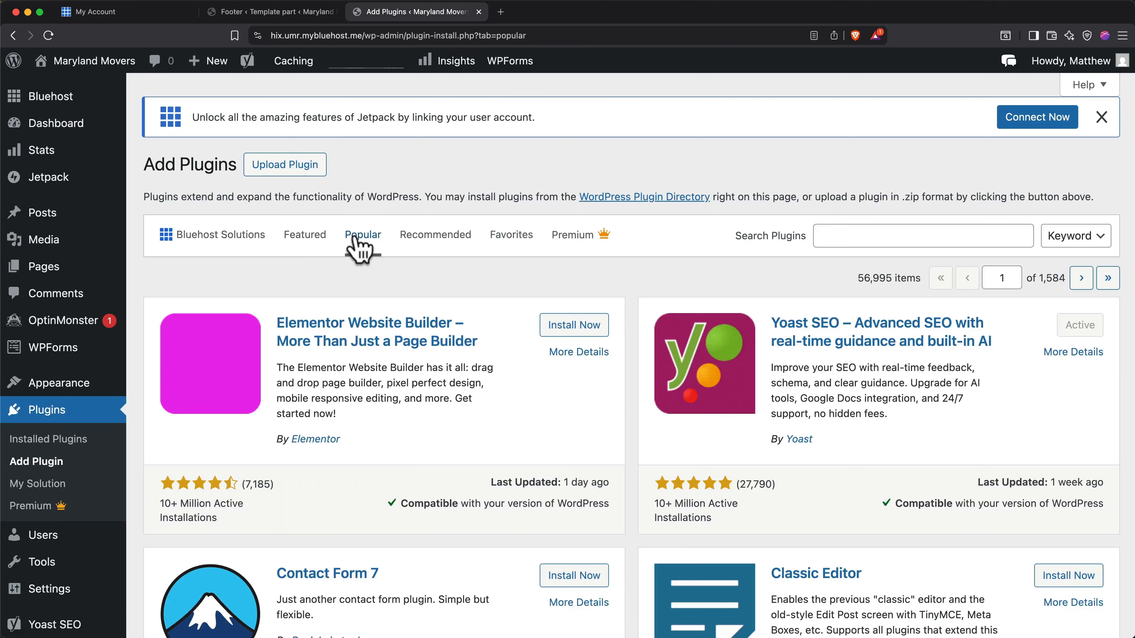
scroll(455, 268, down, 2)
scroll(458, 277, down, 3)
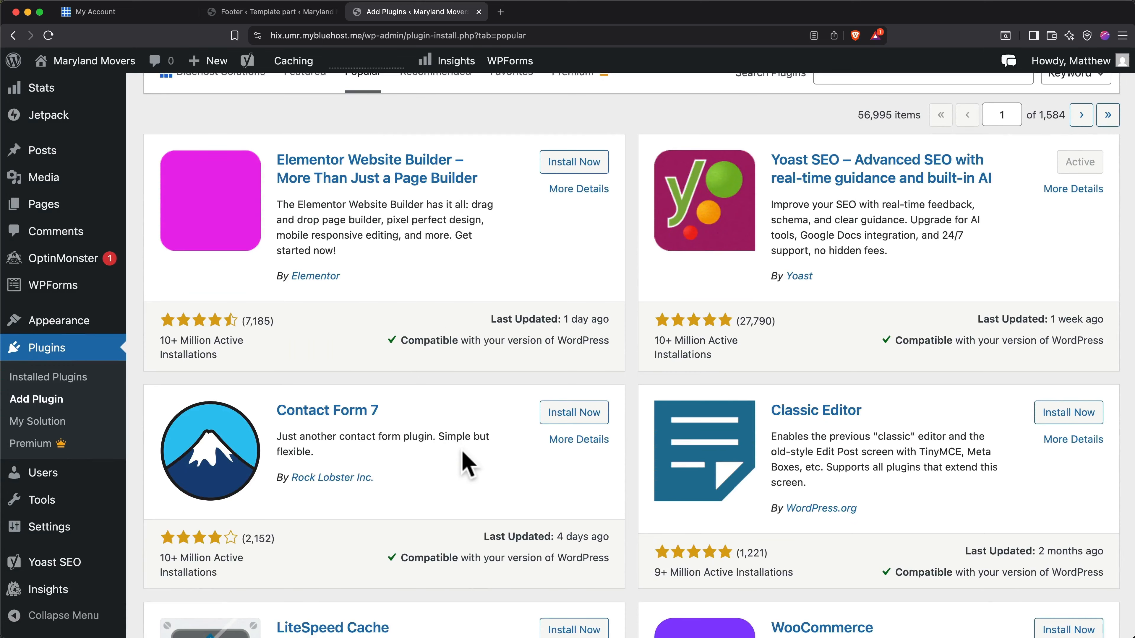
scroll(467, 465, up, 3)
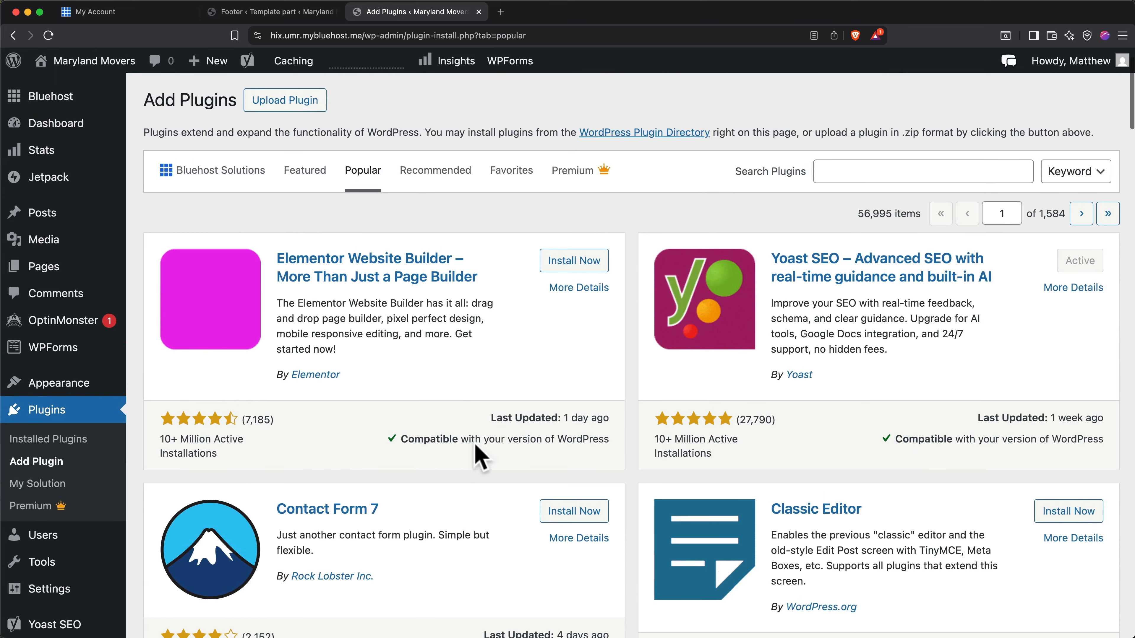
Install and activate the Contact Form 7 plugin.
click(842, 172)
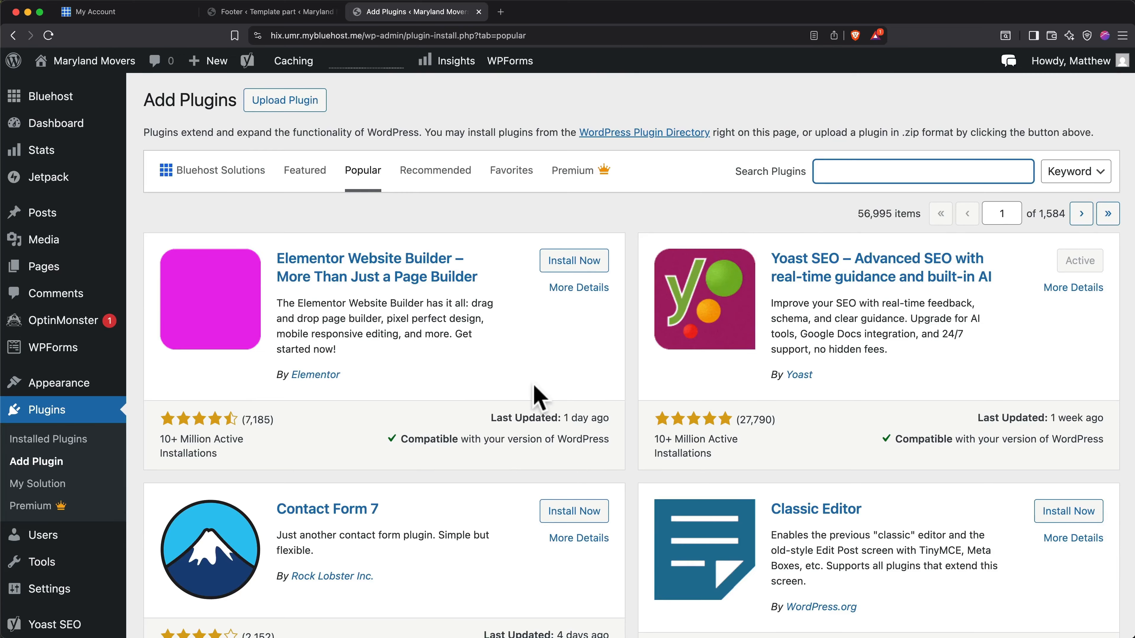
scroll(494, 464, down, 3)
click(558, 405)
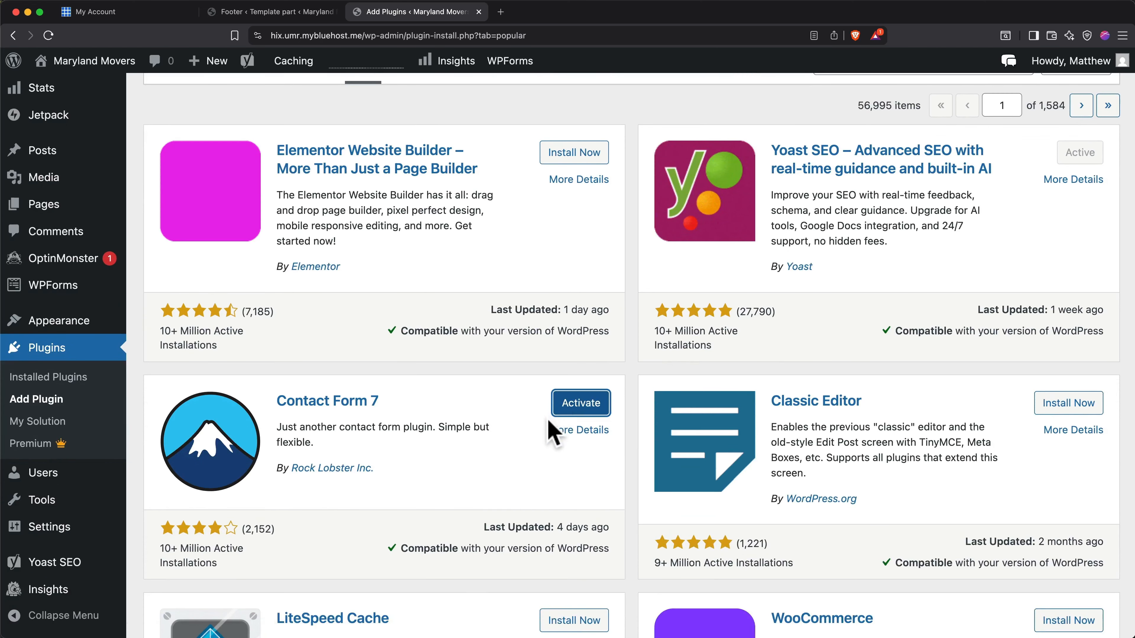
click(579, 405)
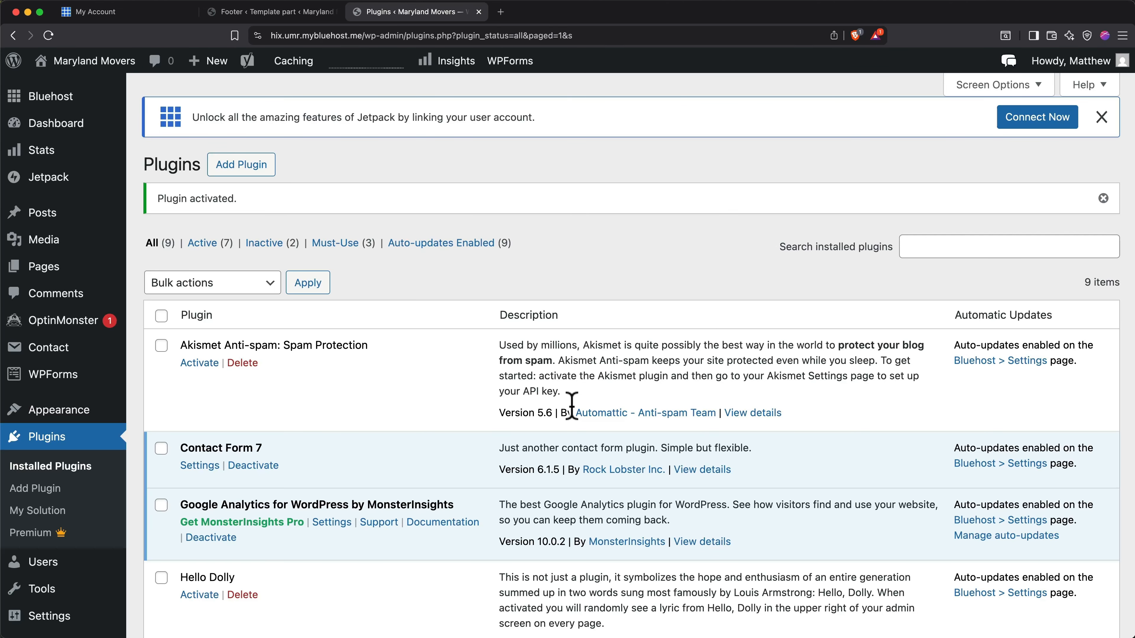
Deactivate the Contact Form 7 plugin and delete it together with its data.
scroll(571, 406, down, 3)
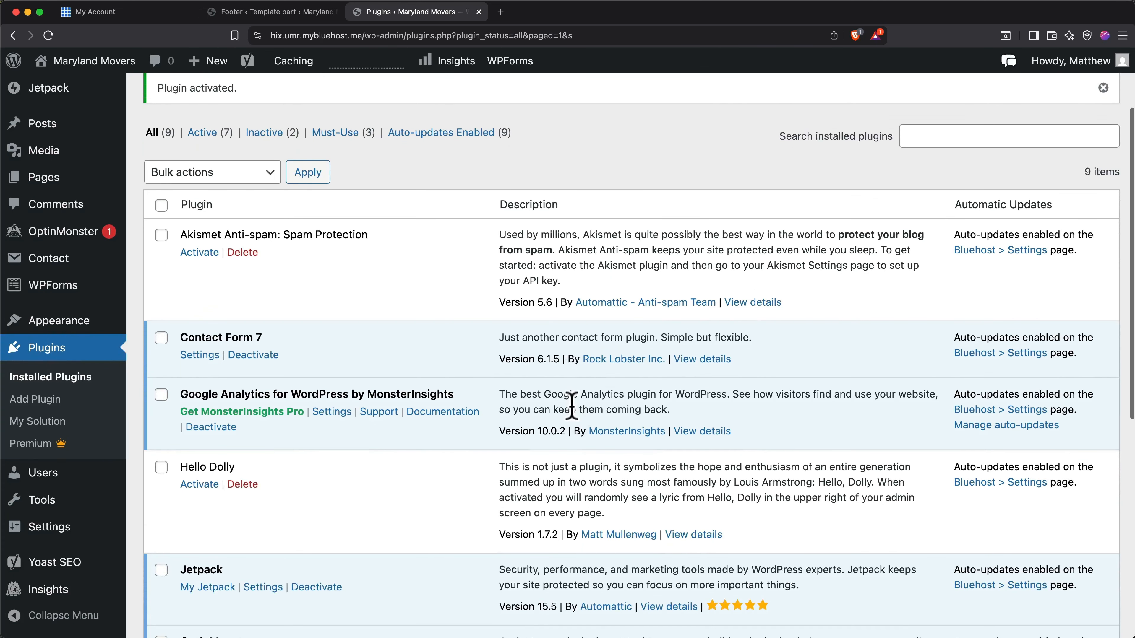
click(267, 360)
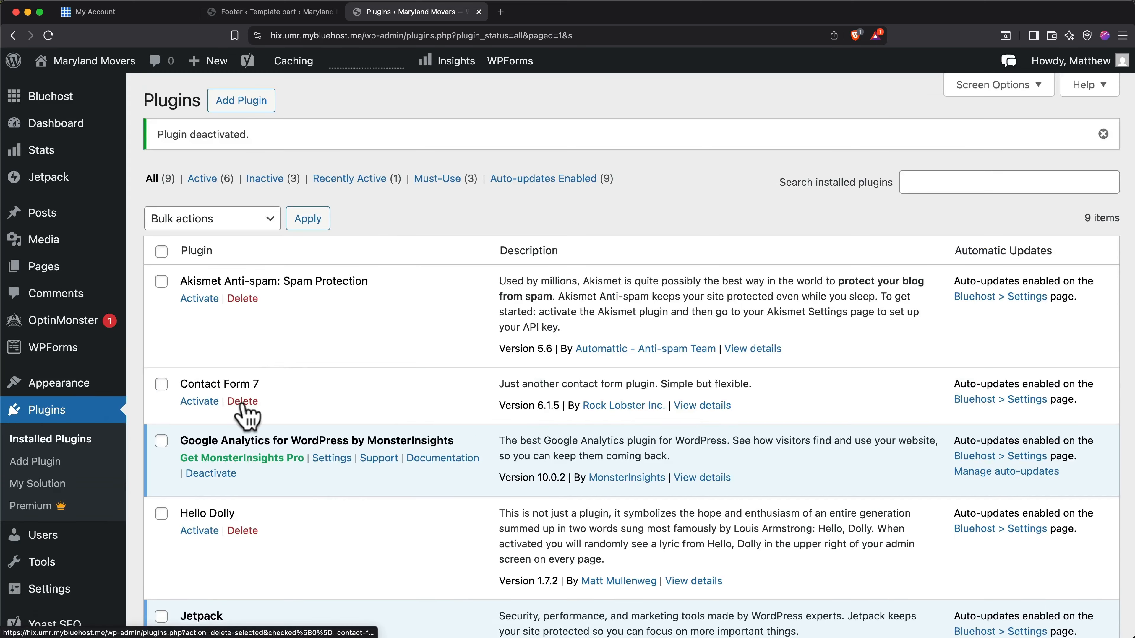
click(242, 402)
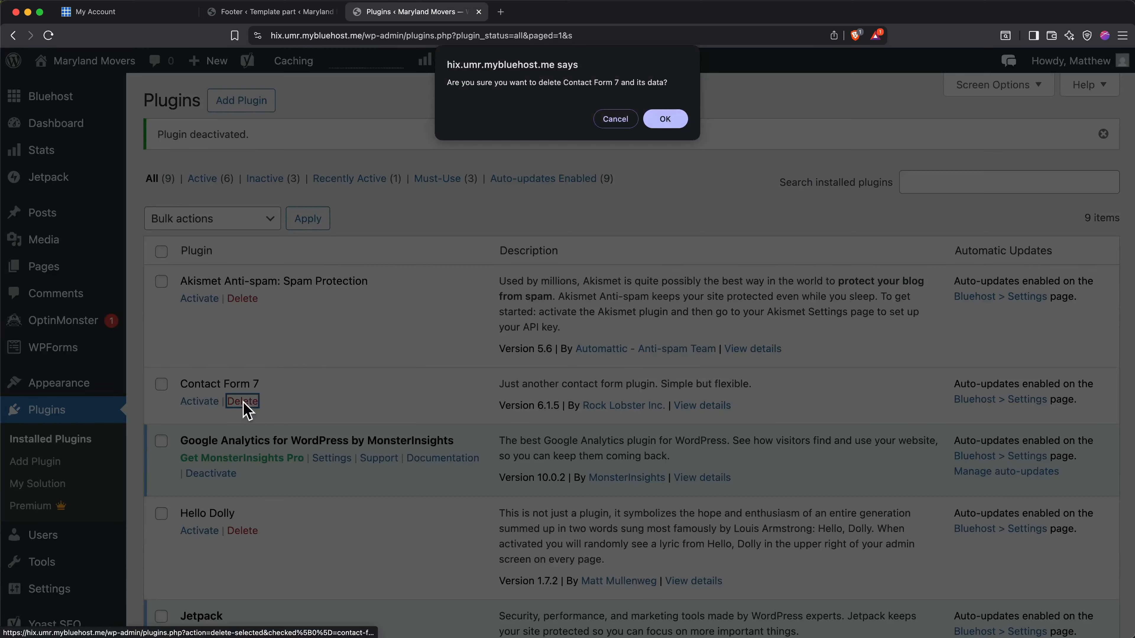
click(671, 129)
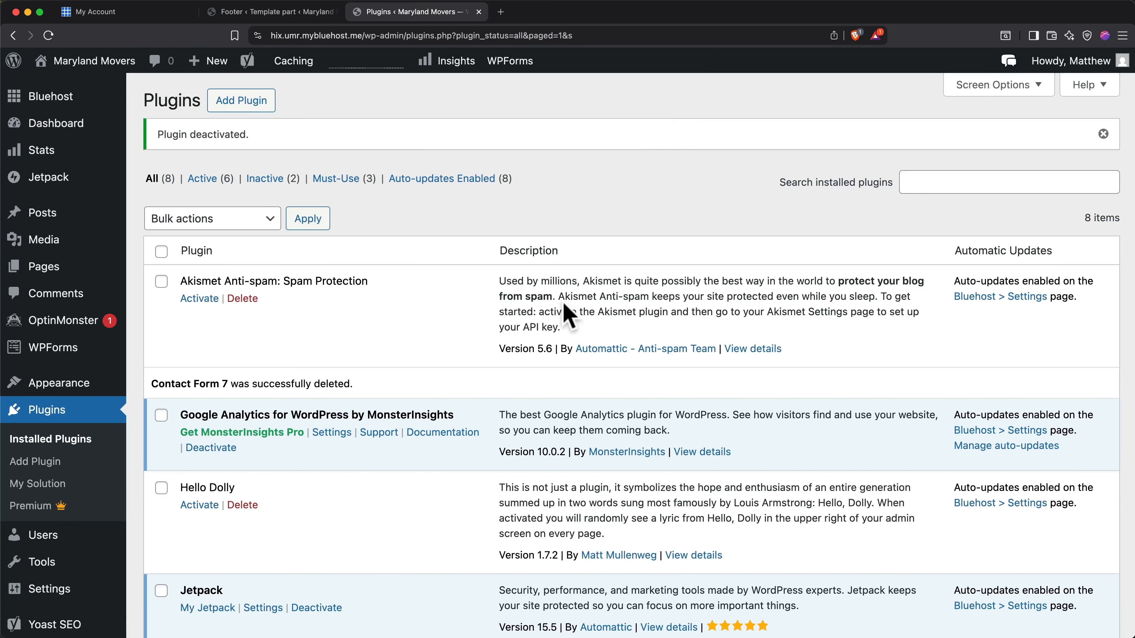
Look over the list of installed plugins.
scroll(568, 313, down, 10)
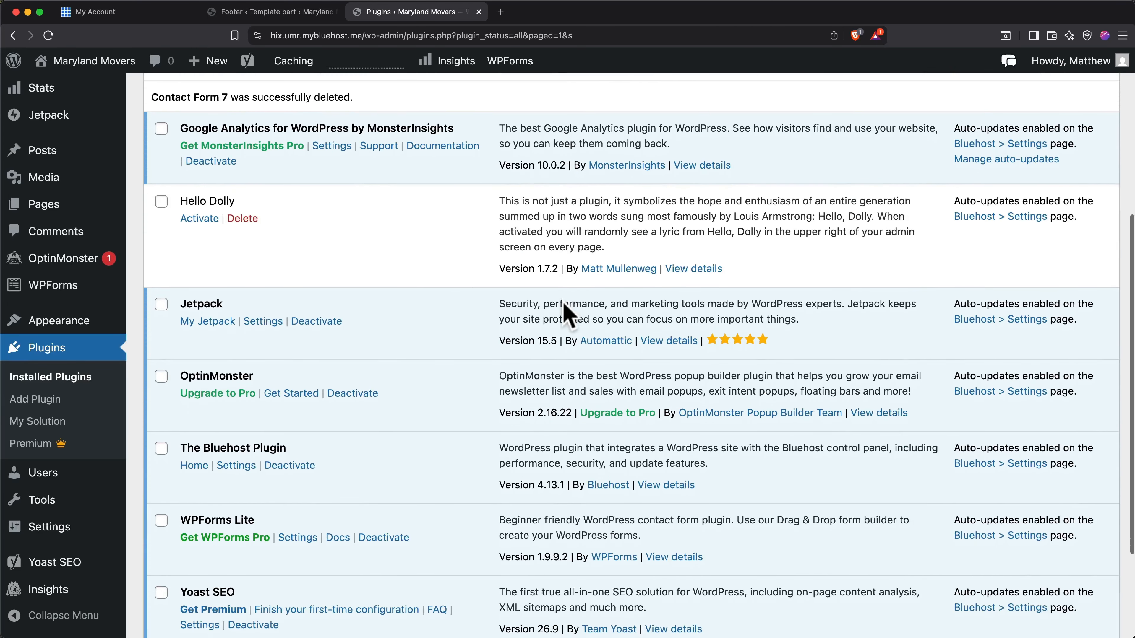
scroll(564, 304, down, 1)
scroll(564, 303, up, 1)
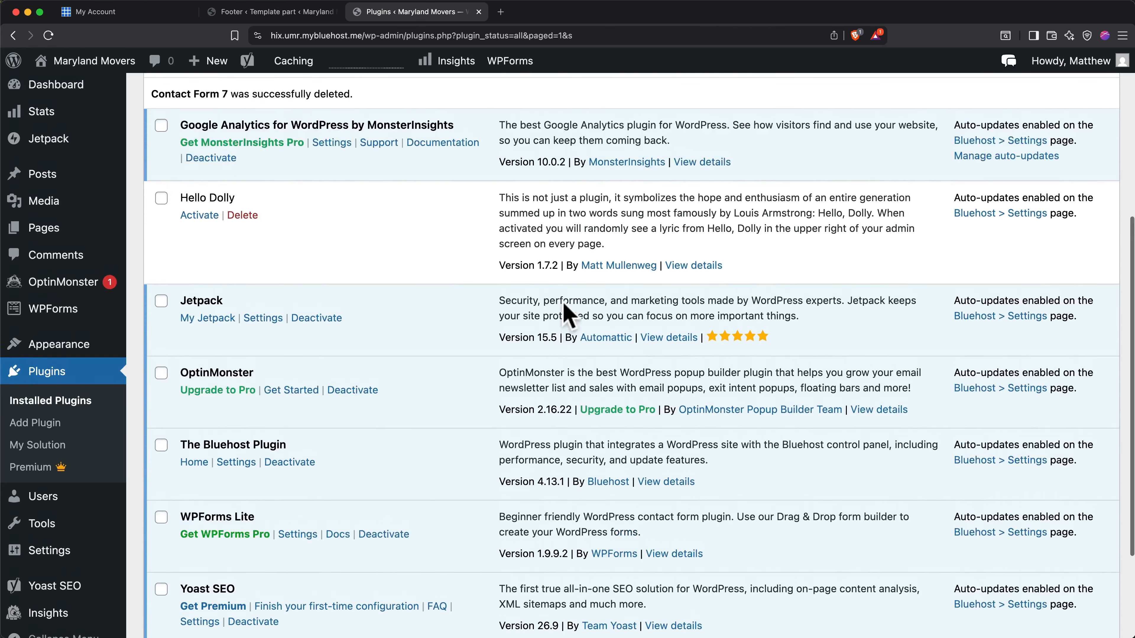
scroll(564, 305, up, 9)
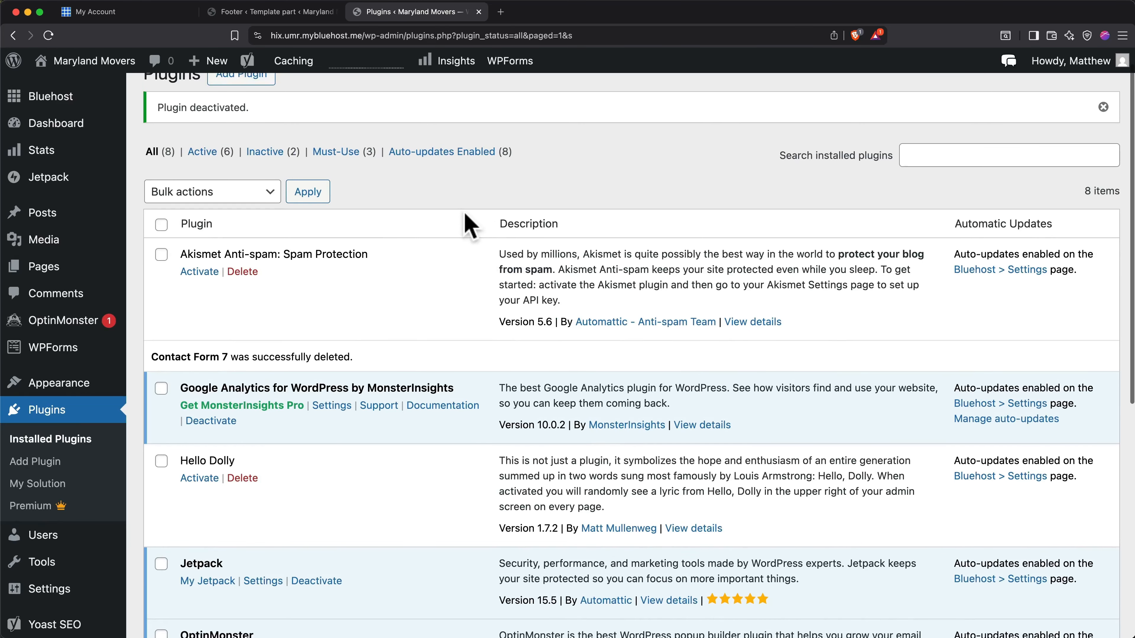
scroll(469, 226, up, 1)
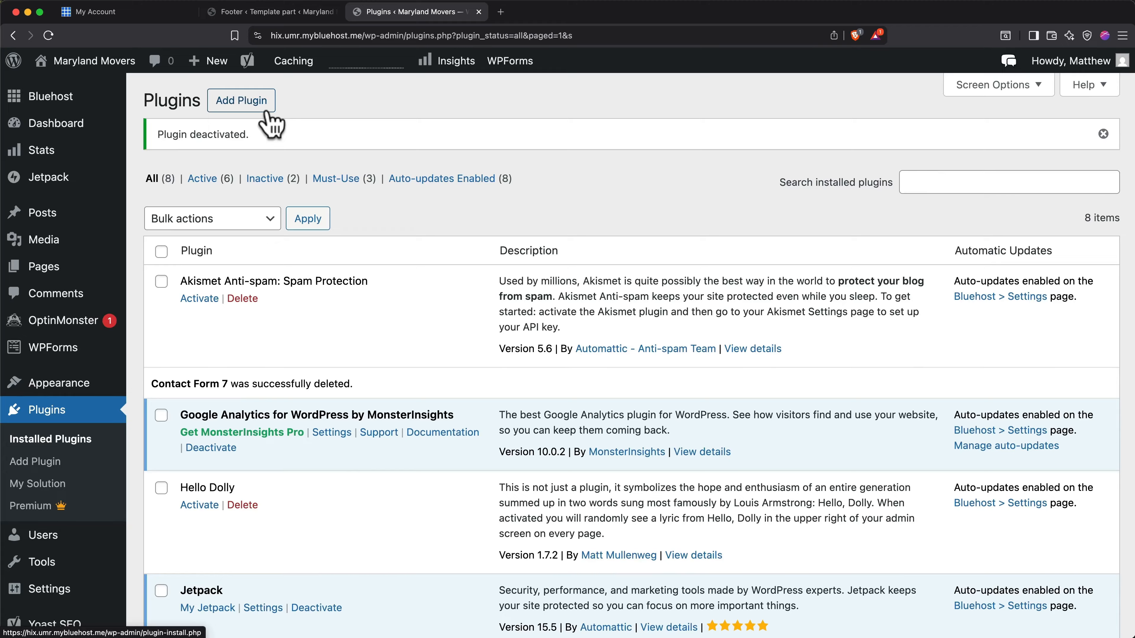
Go from the WordPress admin to the Bluehost hosting panel and log in with the saved user ID and account password.
click(70, 102)
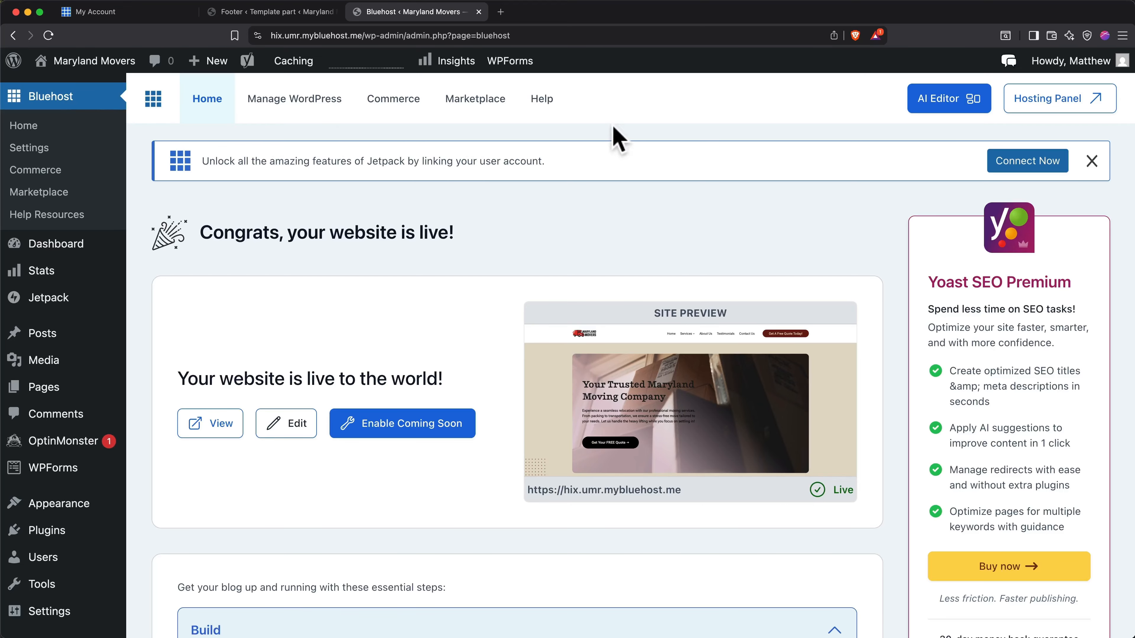
click(1011, 106)
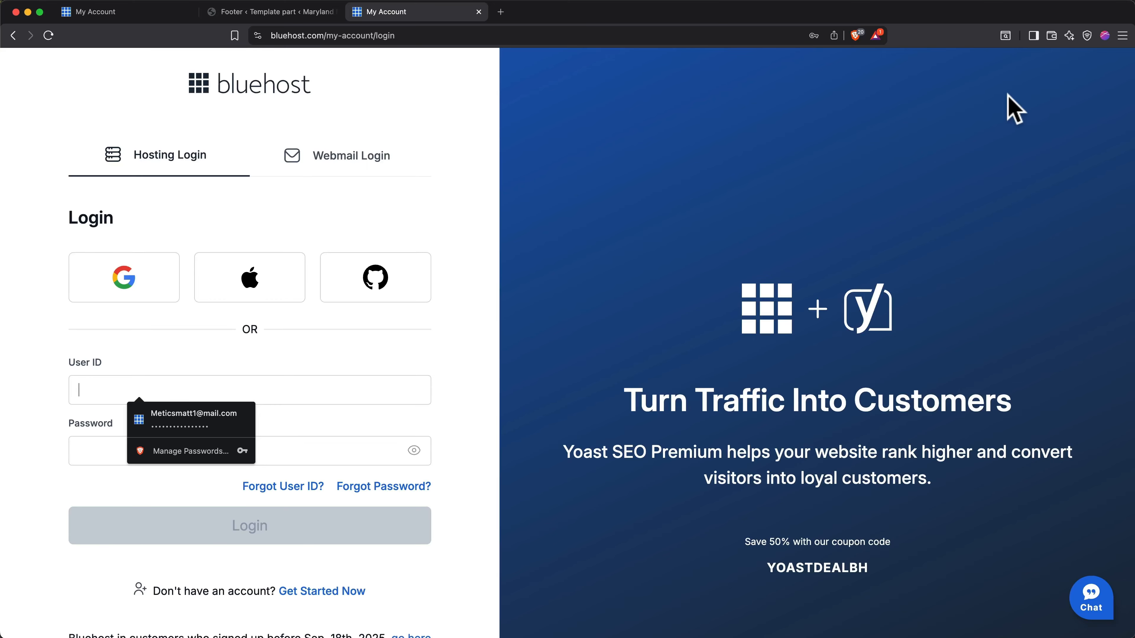
click(226, 418)
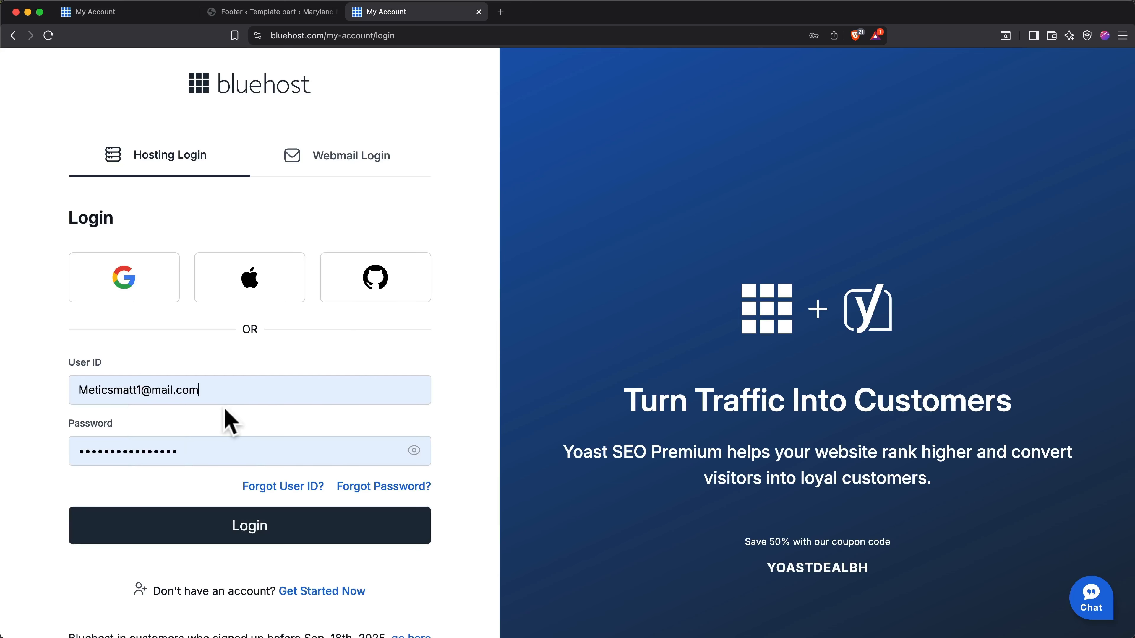
click(257, 527)
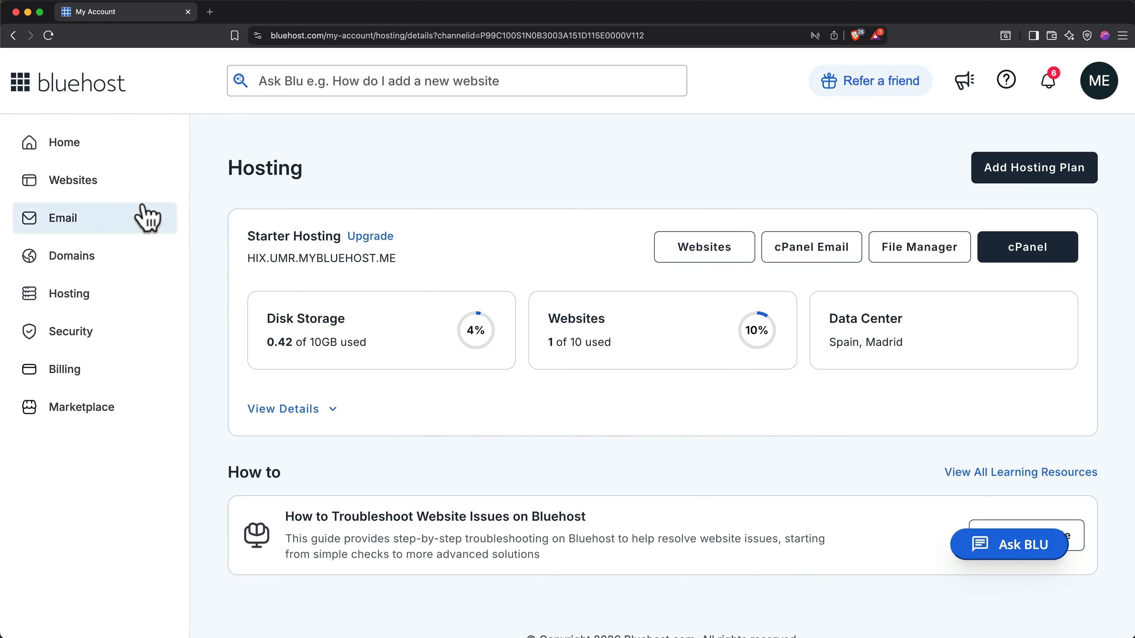
Start purchasing a custom domain for the Maryland Movers website and search for themarylandmovers.
click(127, 203)
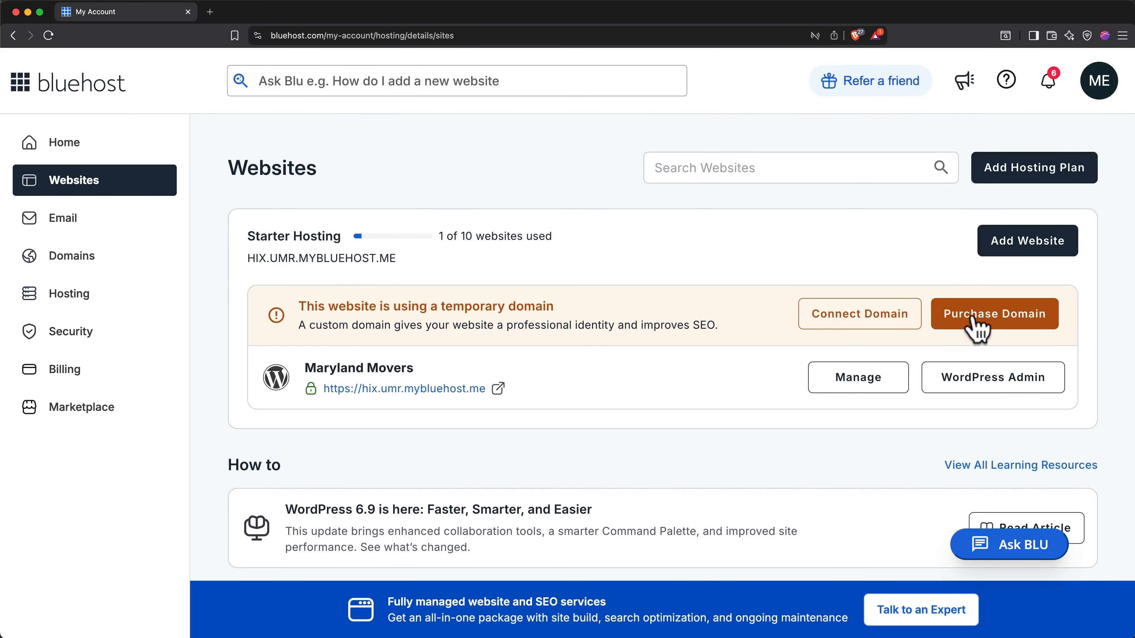
click(978, 326)
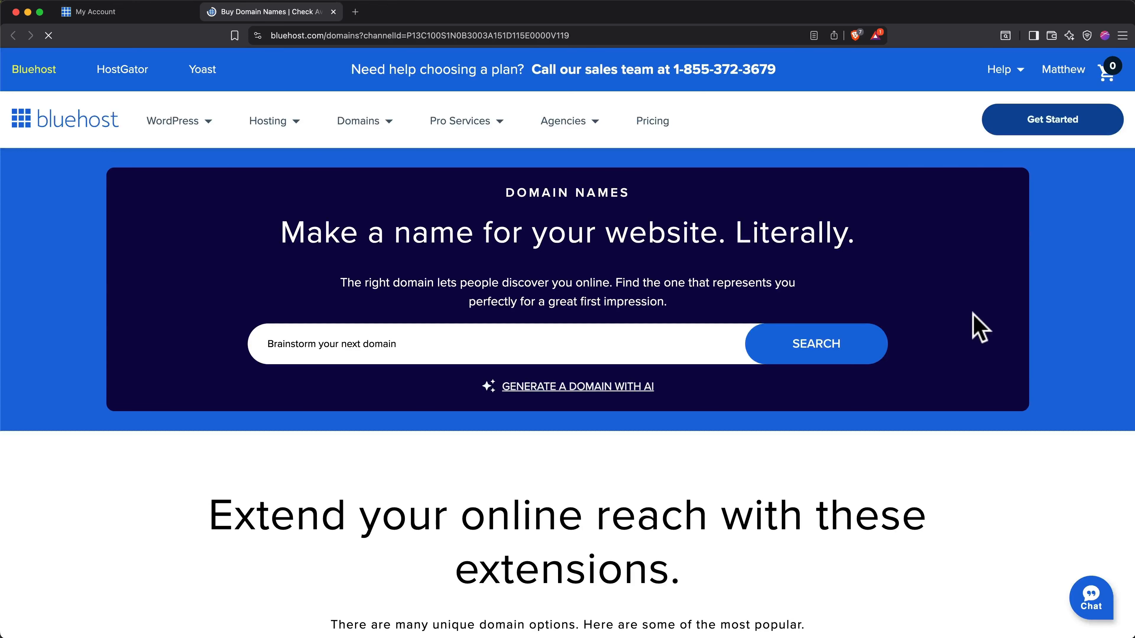
click(706, 346)
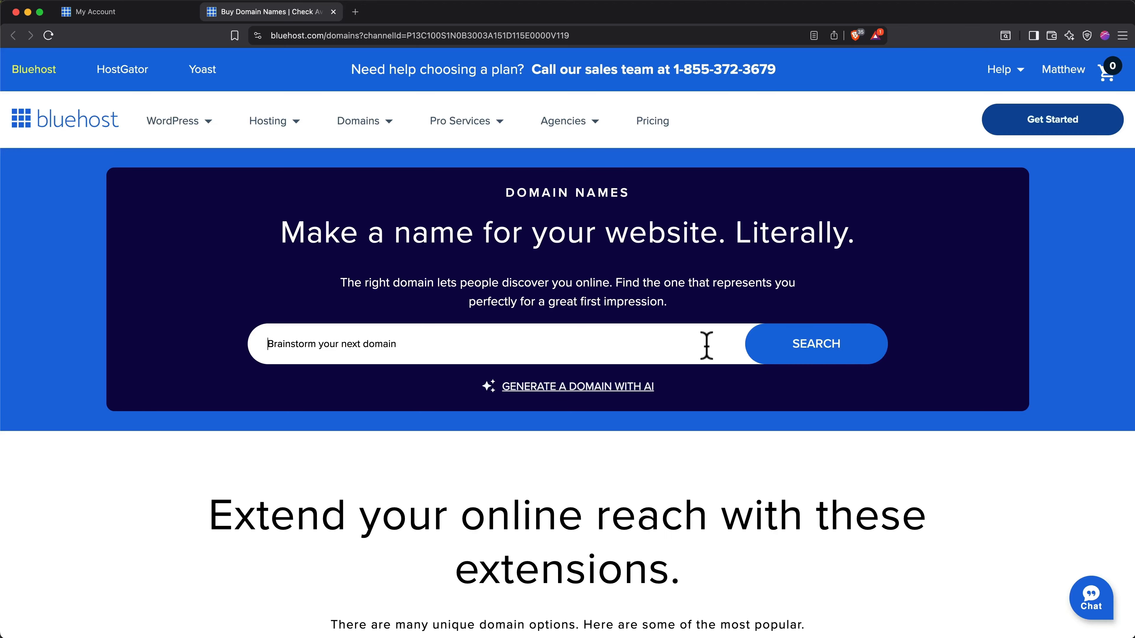
text(themar)
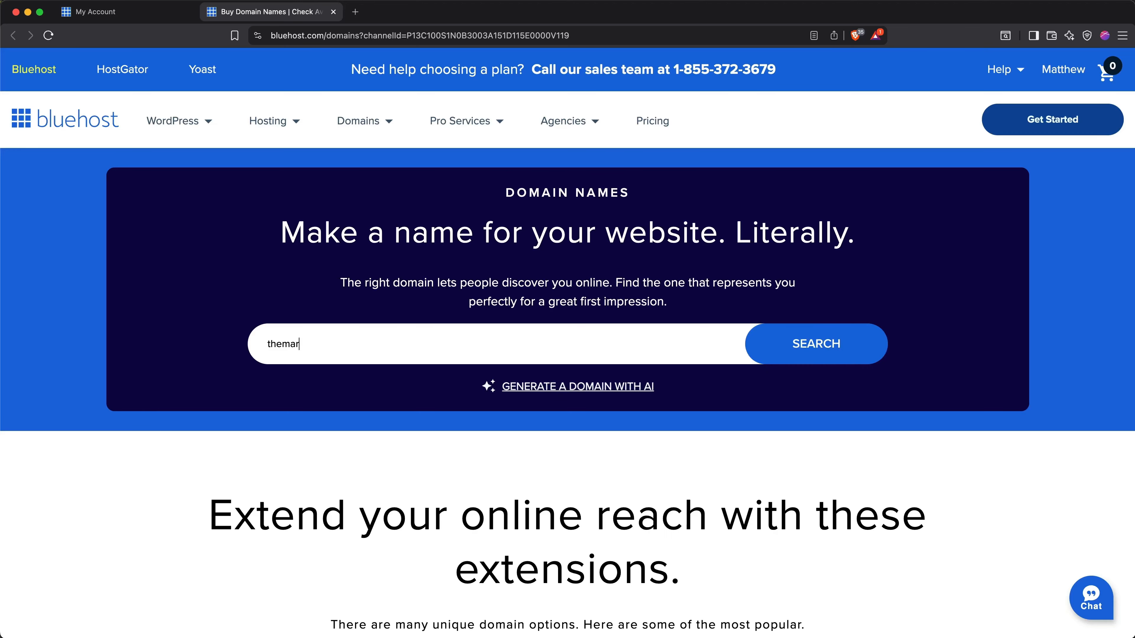
text(ylandmovers)
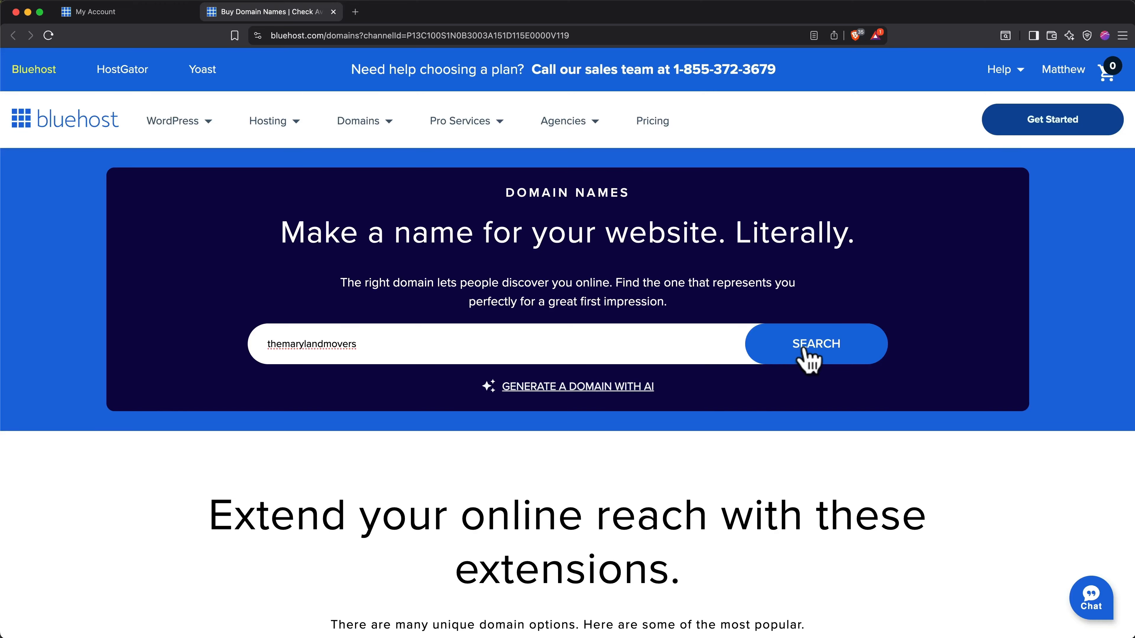
click(808, 357)
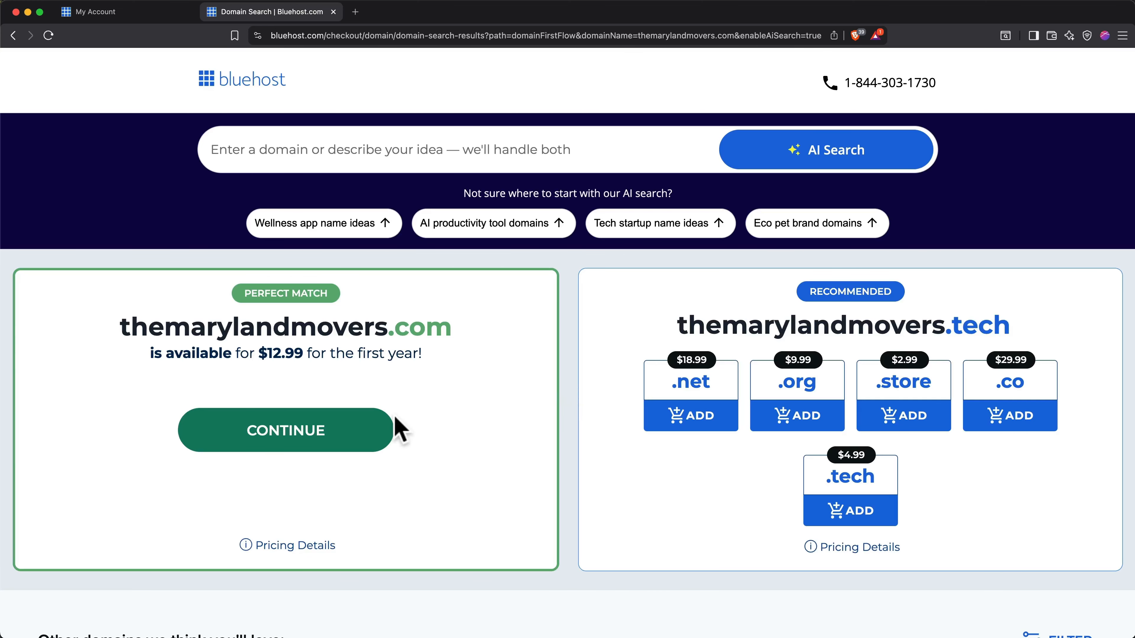
Proceed to checkout with themarylandmovers.com, opt out of special offers and educational content, and submit the payment.
click(364, 440)
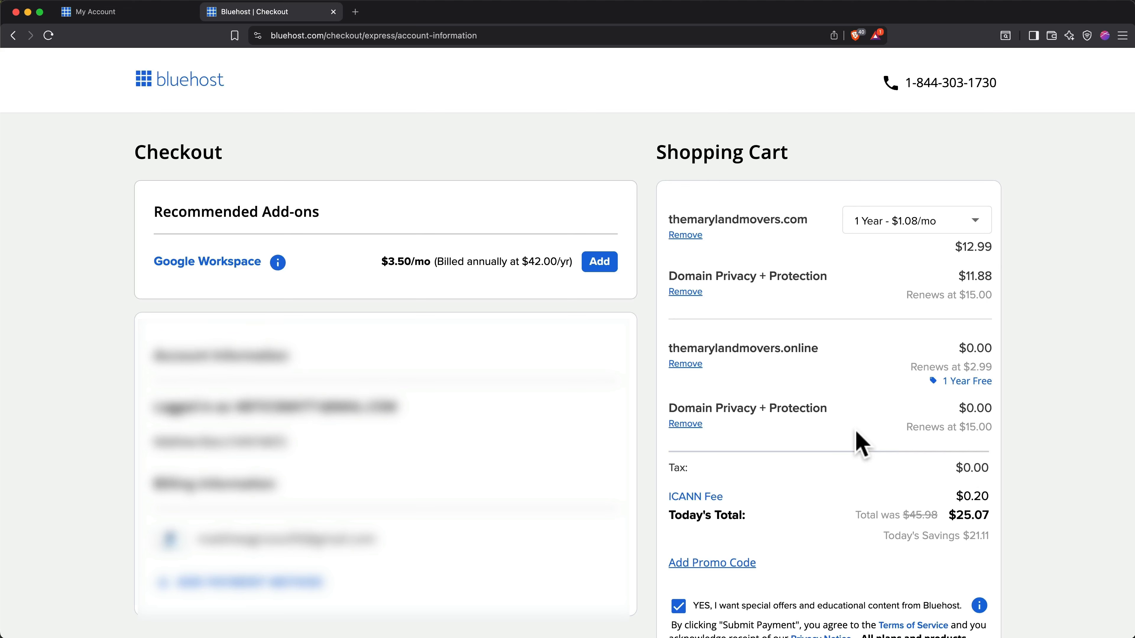
scroll(858, 440, down, 5)
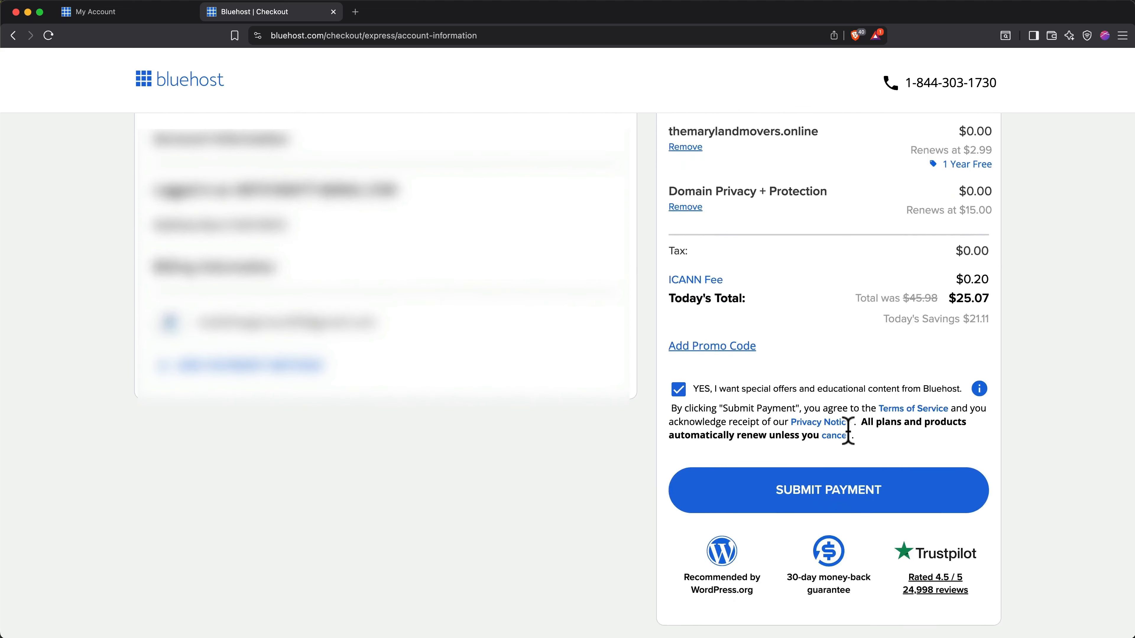
click(679, 390)
click(776, 492)
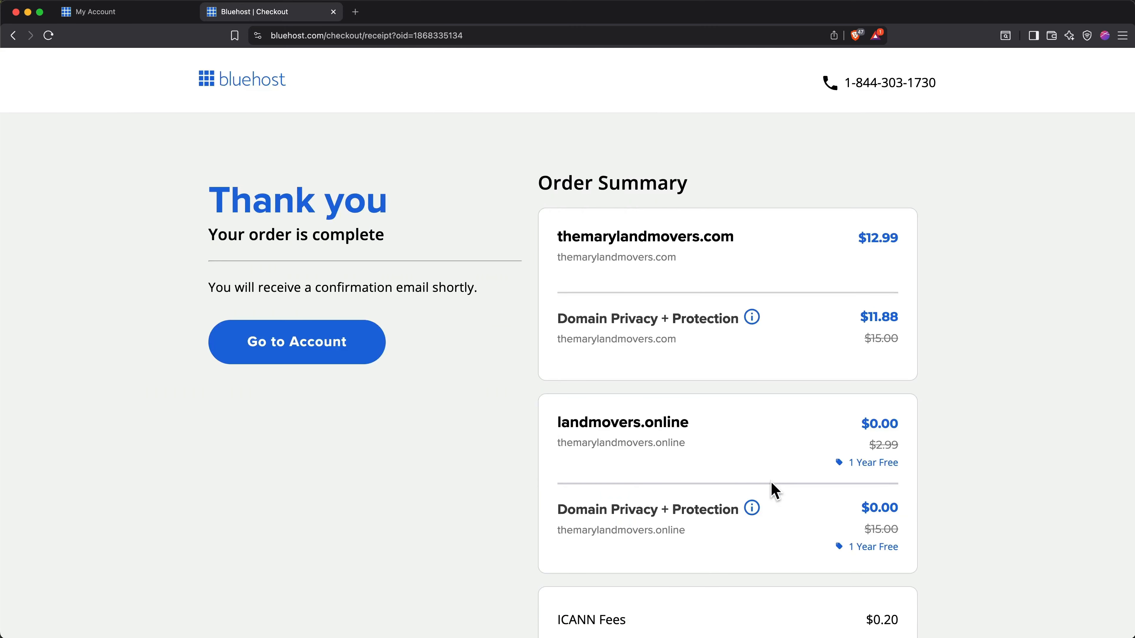
Return to the Bluehost account and connect themarylandmovers.com to the Maryland Movers website.
click(360, 357)
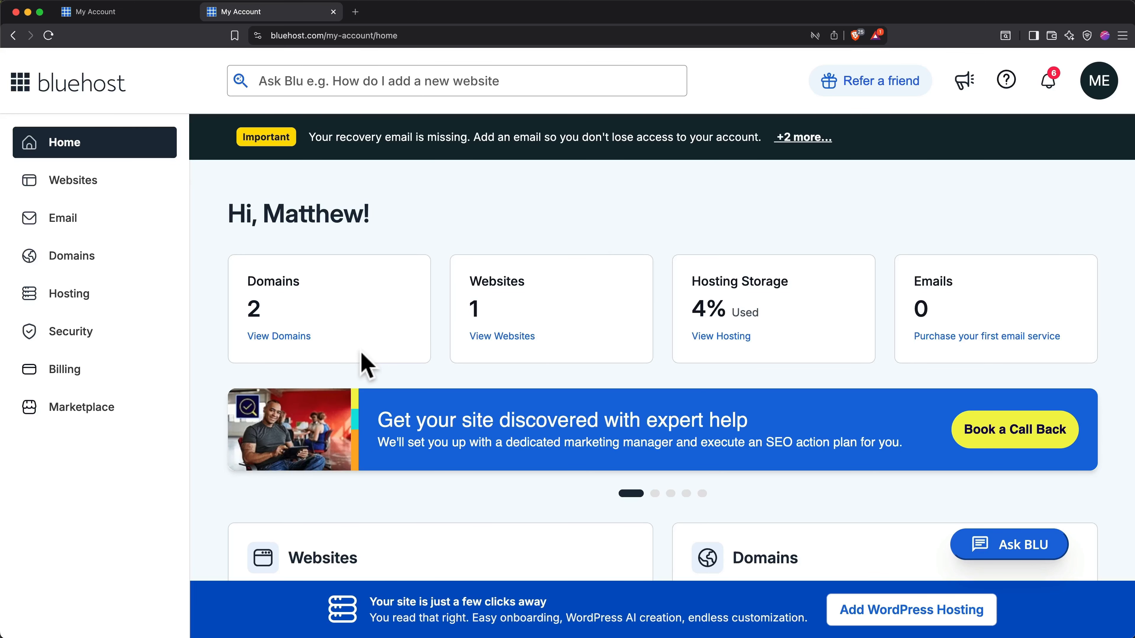
click(116, 198)
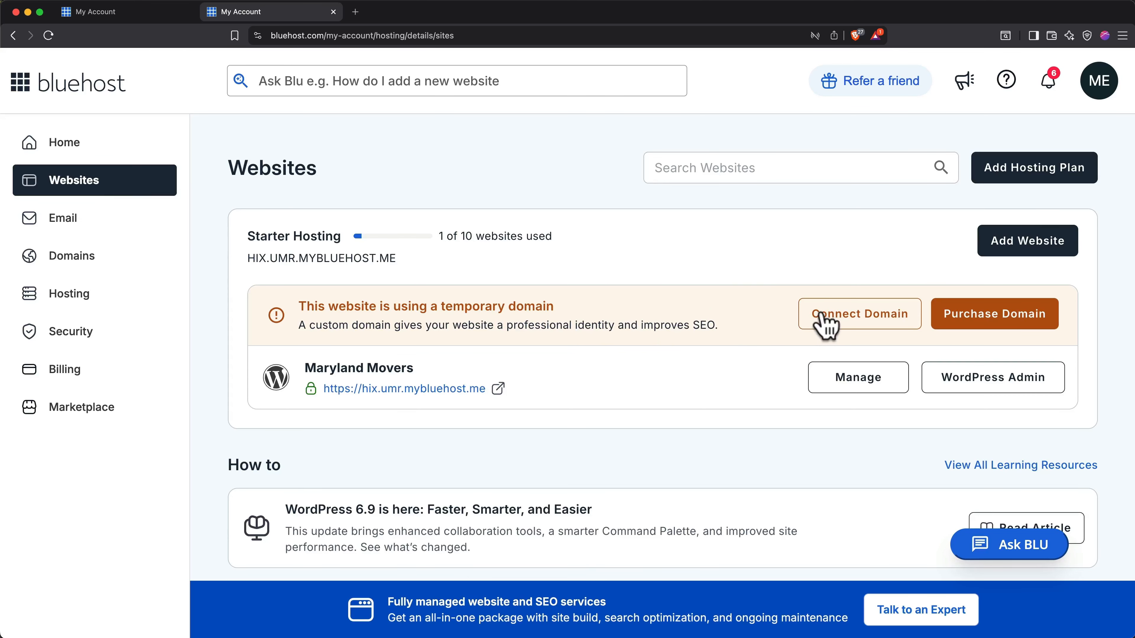
click(822, 318)
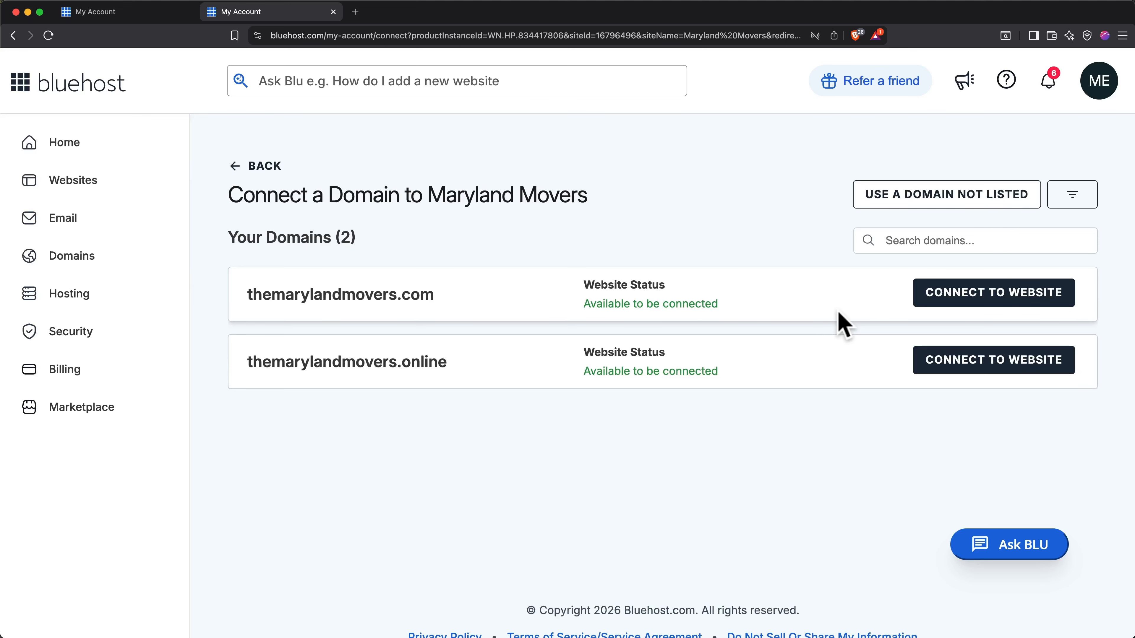
click(965, 313)
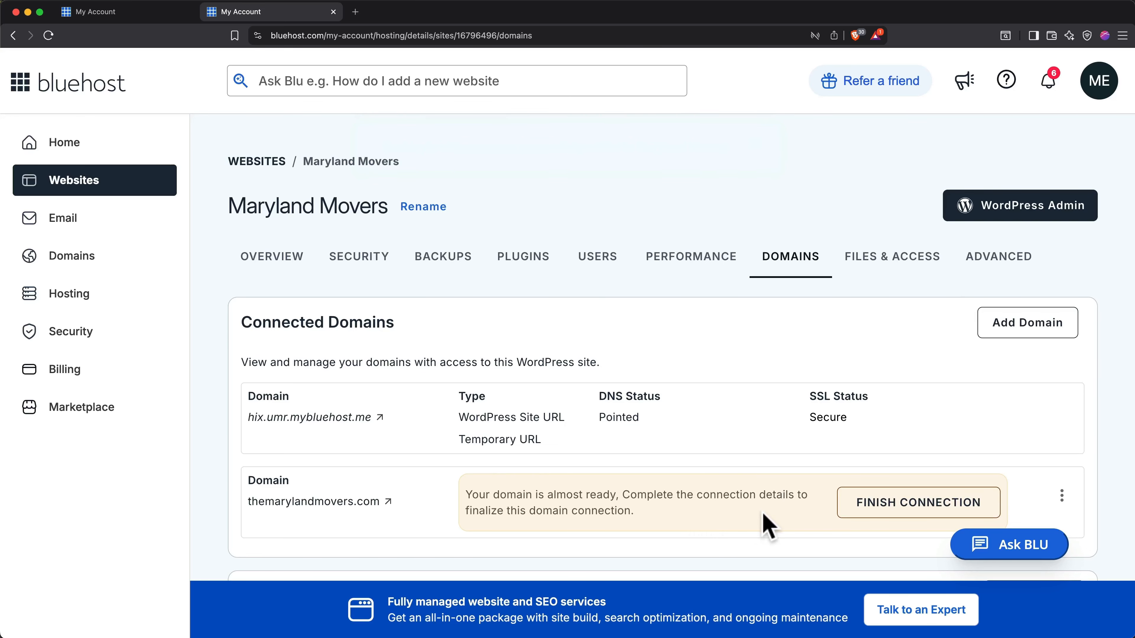
Finish the connection of themarylandmovers.com using the Bluehost name servers and save the changes.
click(864, 514)
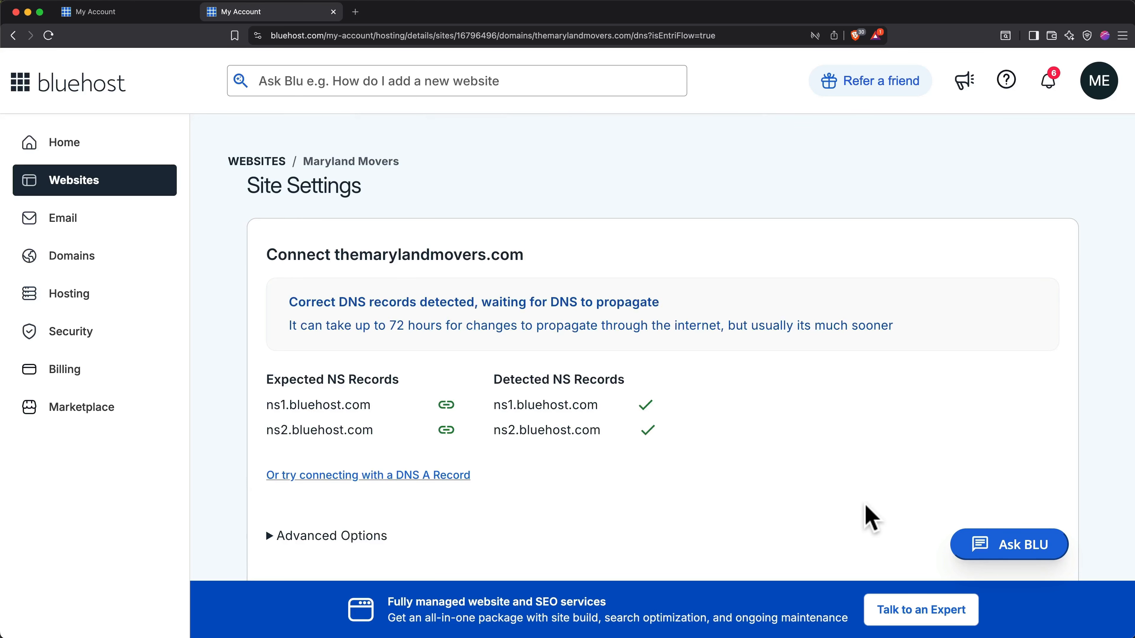
scroll(865, 506, down, 5)
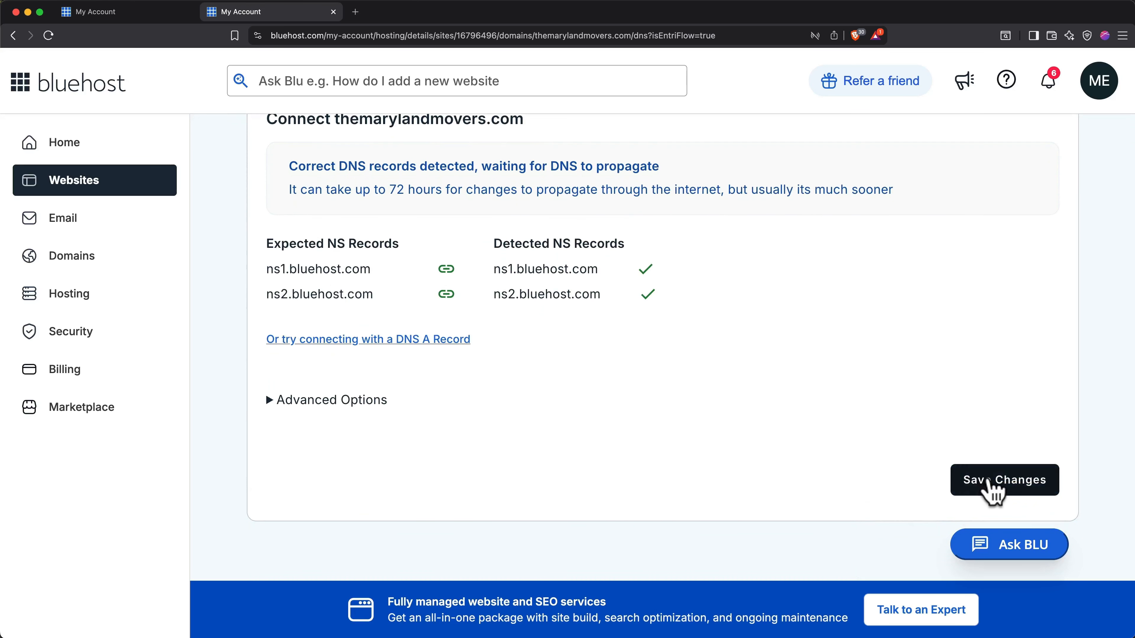
click(993, 480)
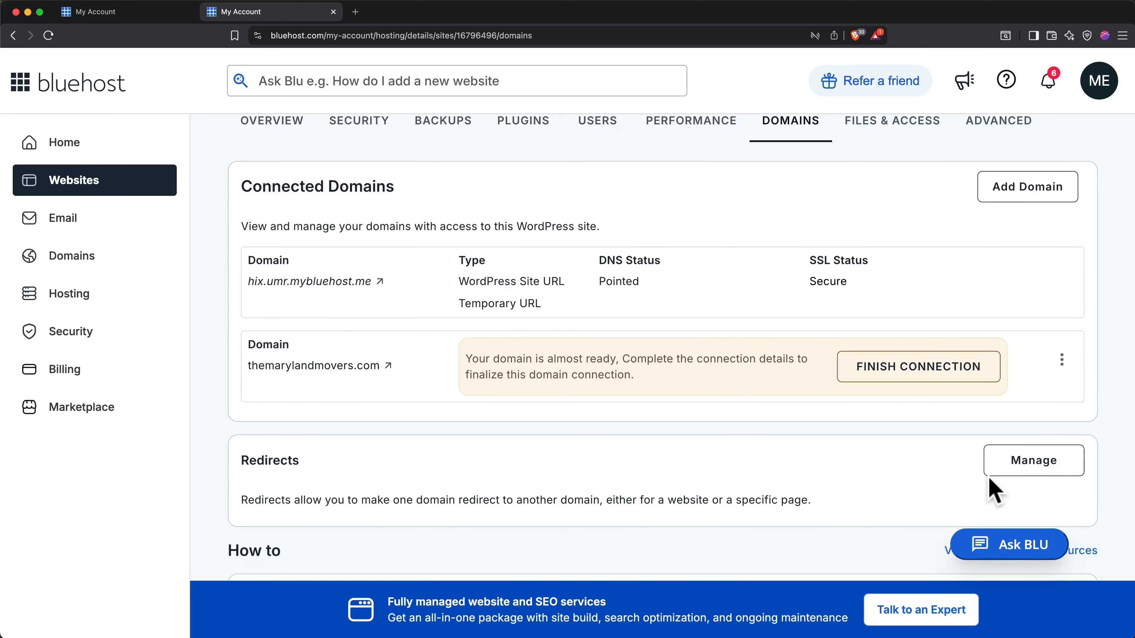
Open the live Maryland Movers site in a new tab and log out of WordPress.
key(super+t)
text(themarylandmovers.com)
key(Return)
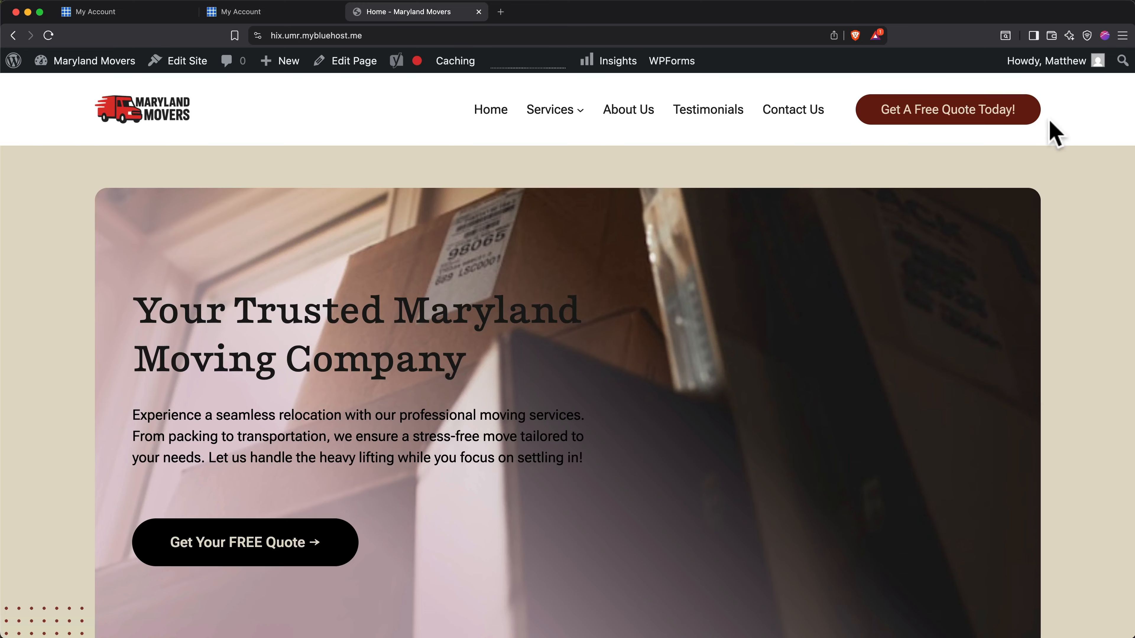
mouse_move(1085, 72)
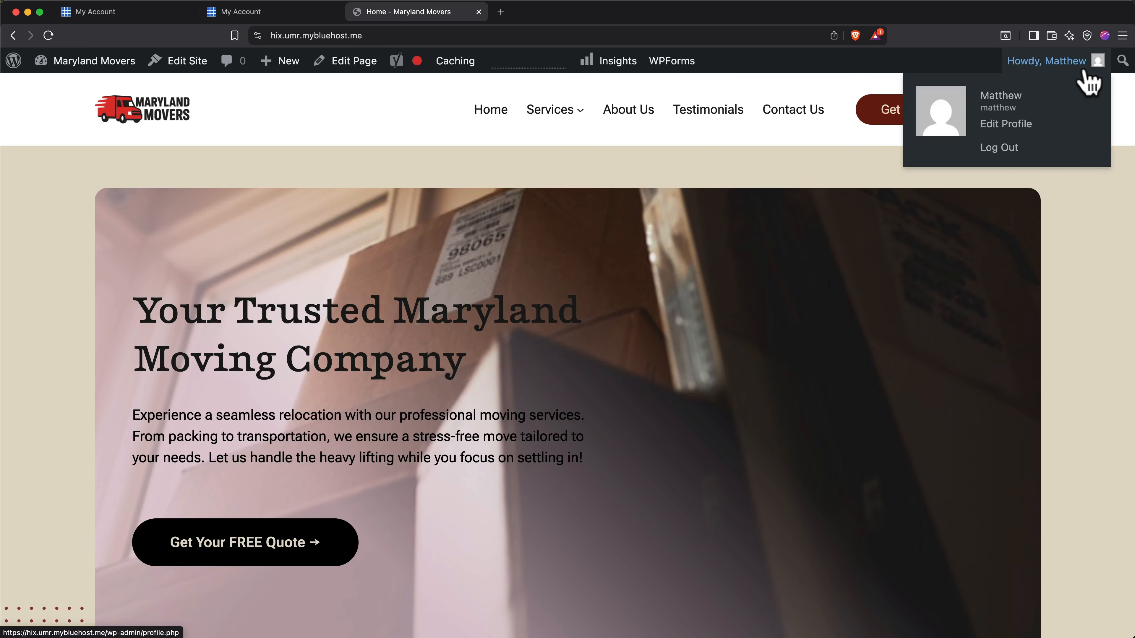
click(1012, 148)
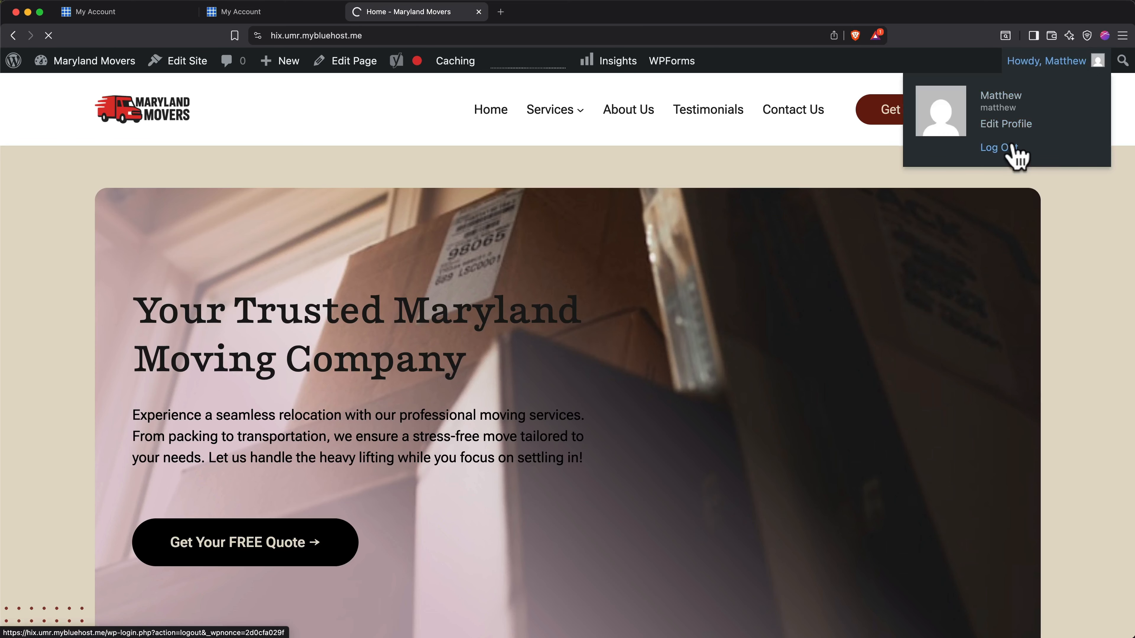